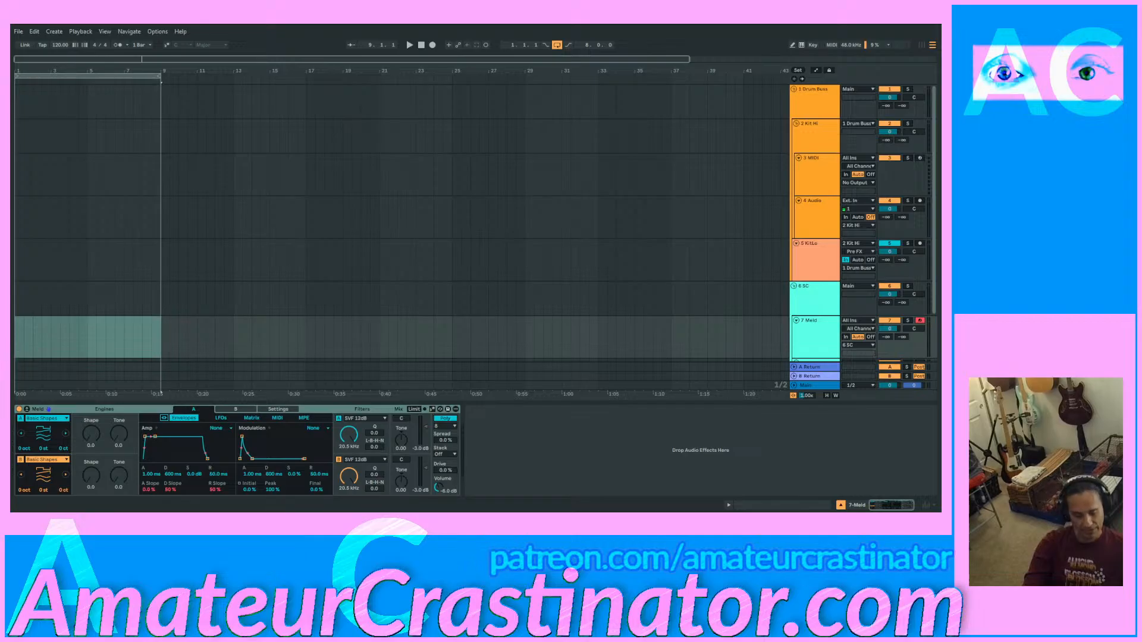
Step: Set the release of engine A's amp envelope in Meld to 100 ms
{"action": "left_click", "coordinate": [345, 411]}
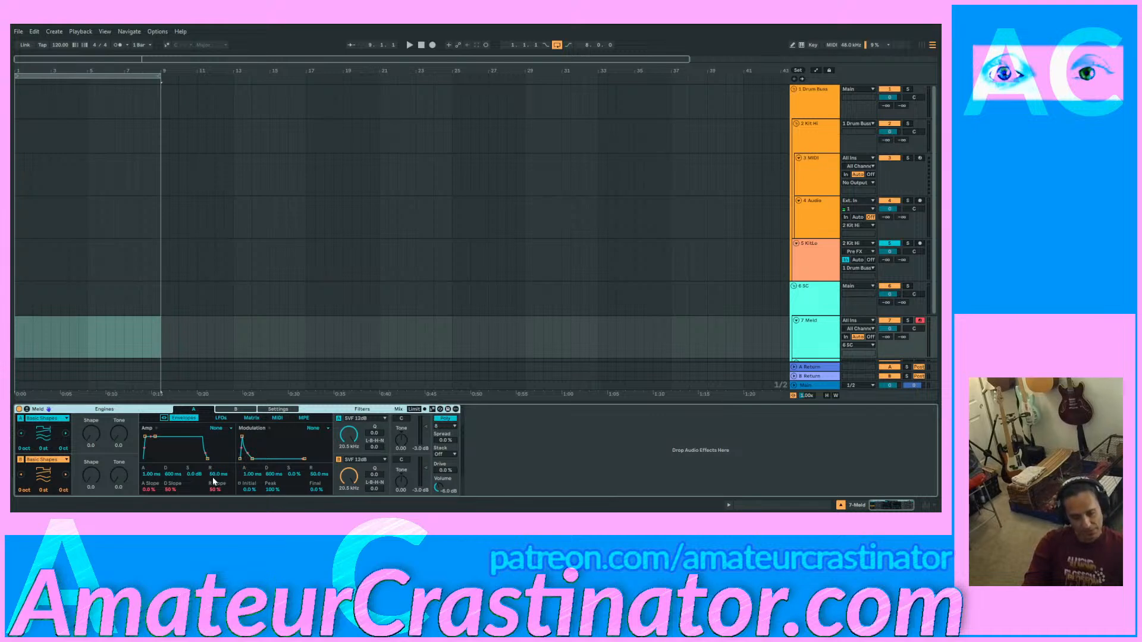
{"action": "left_click_drag", "start_coordinate": [212, 475], "coordinate": [212, 511]}
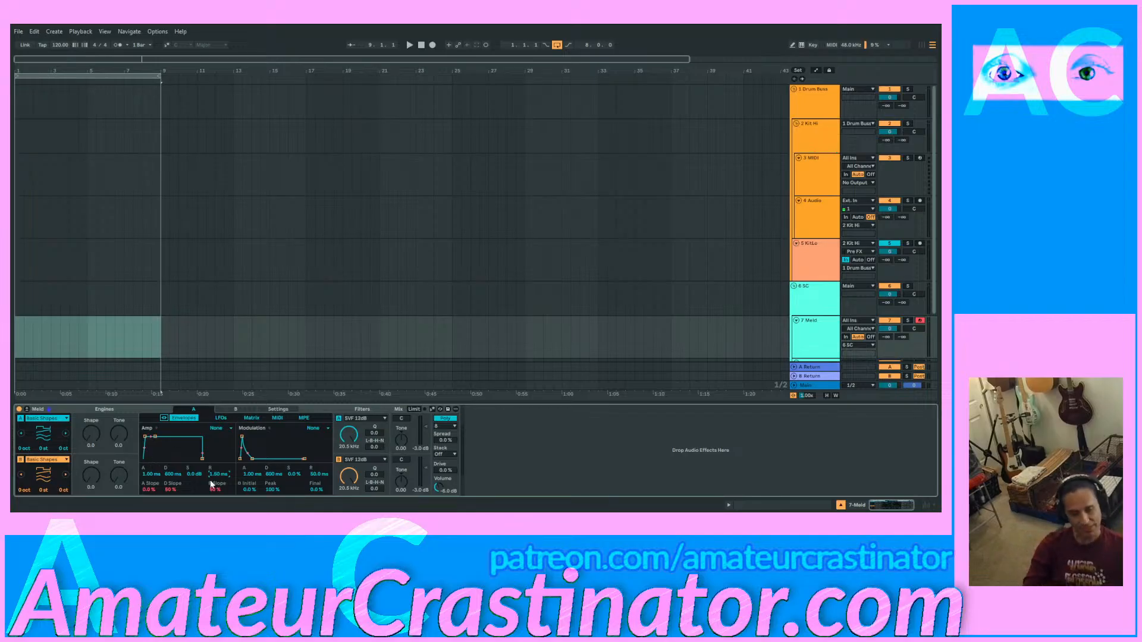
{"action": "left_click_drag", "start_coordinate": [213, 476], "coordinate": [213, 457]}
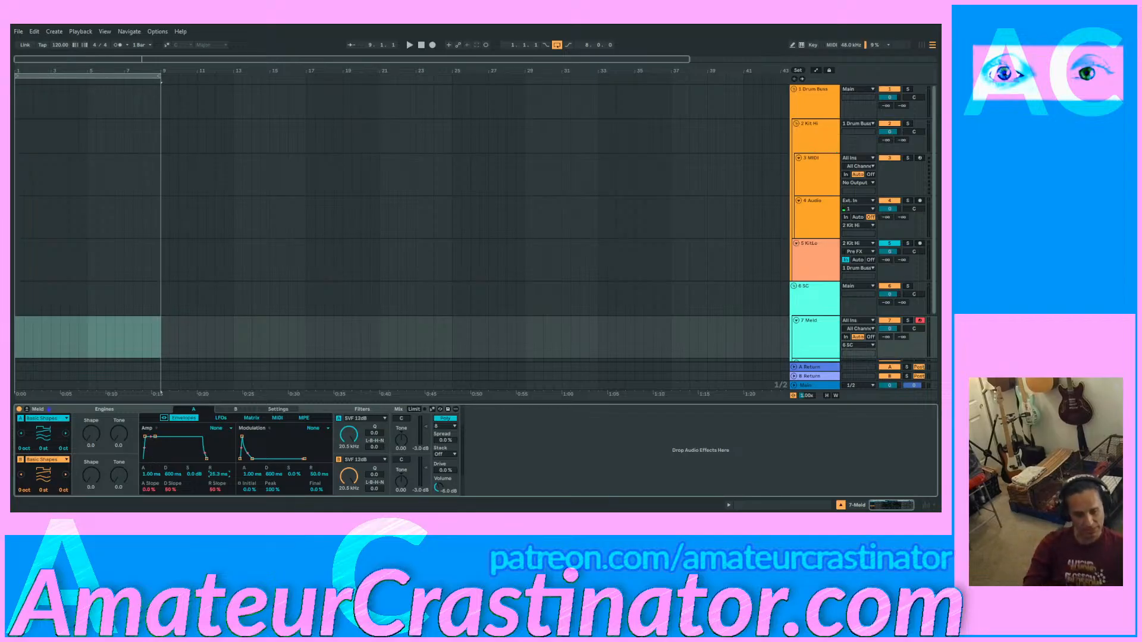
{"action": "left_click_drag", "start_coordinate": [242, 503], "coordinate": [249, 505]}
{"action": "type", "text": "30"}
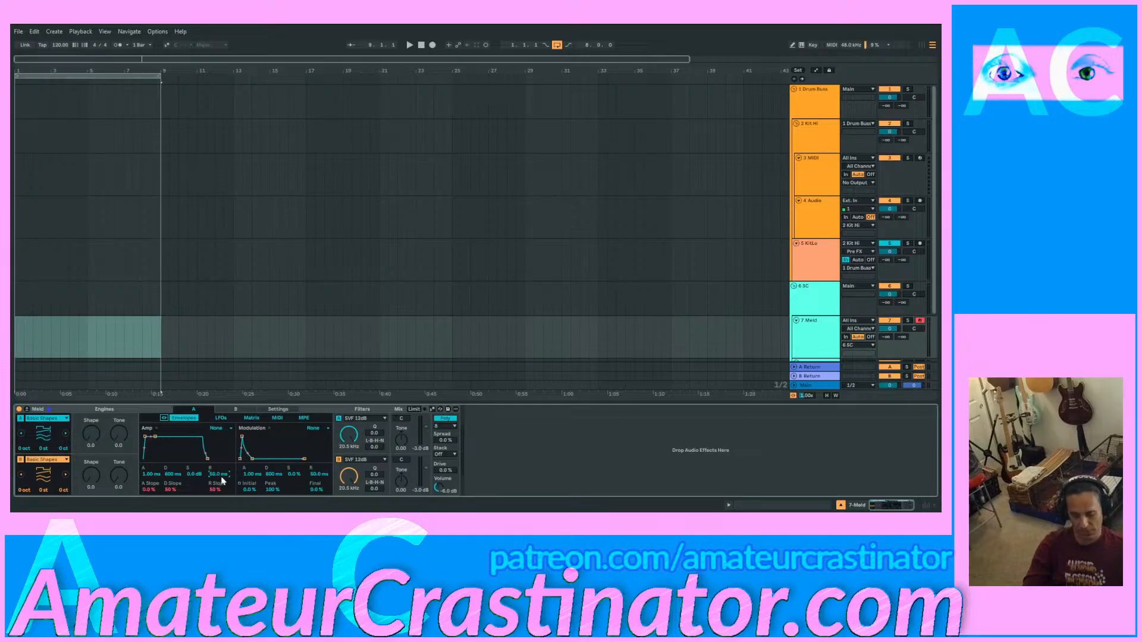
{"action": "type", "text": "0"}
{"action": "key", "text": "Return"}
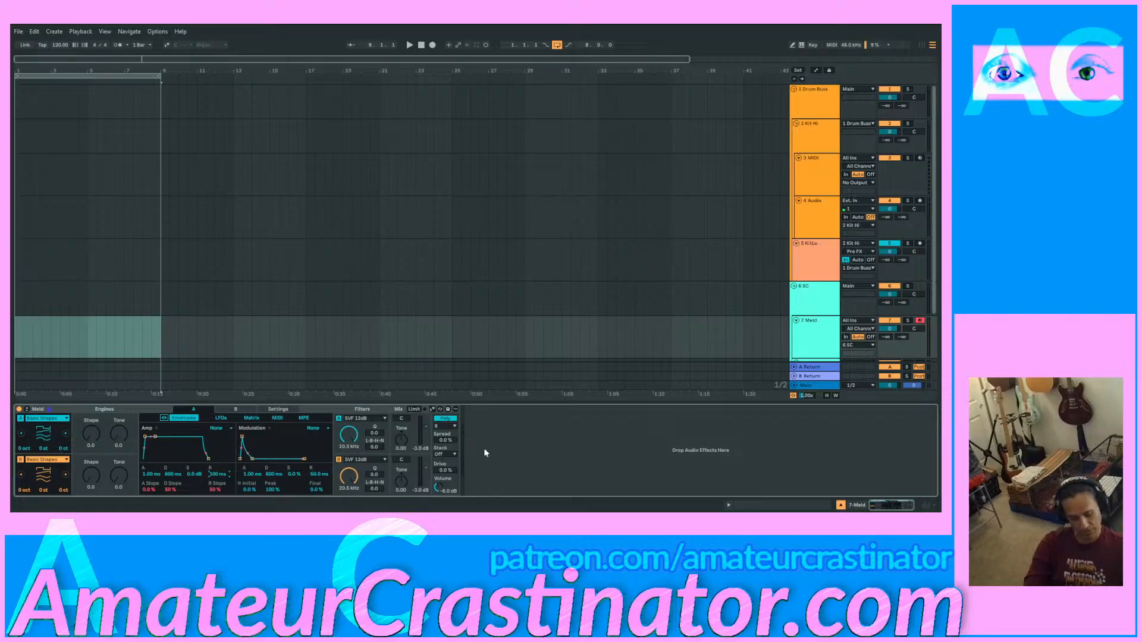
Step: Insert an empty eight-bar MIDI clip at the start of the Meld track and open it in an enlarged note editor
{"action": "key", "text": "ctrl+shift+s"}
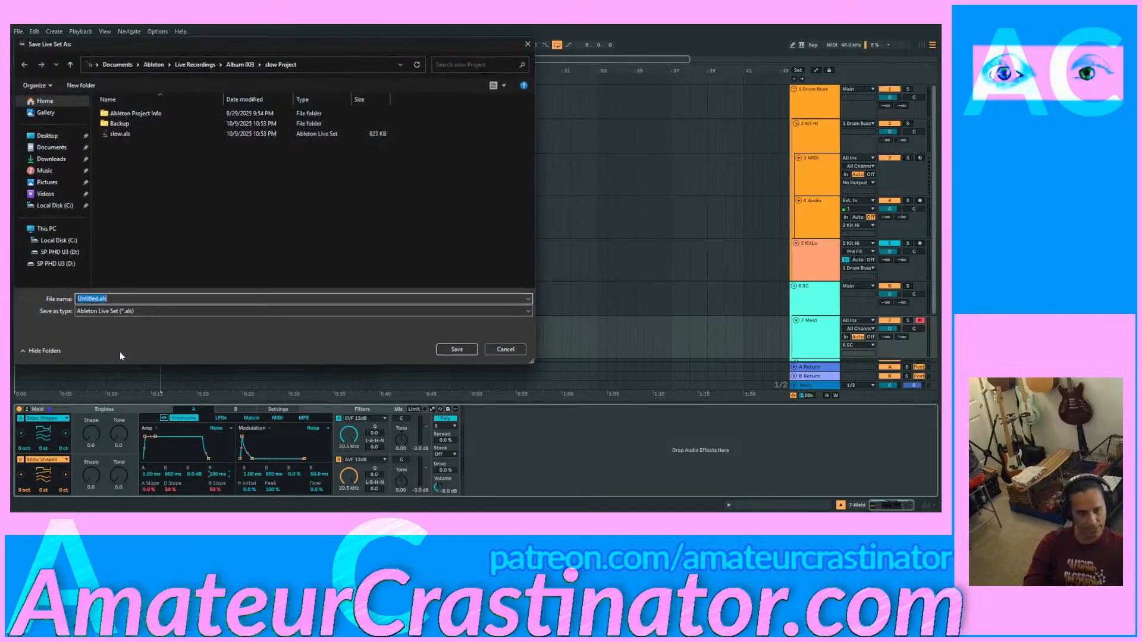
{"action": "left_click", "coordinate": [525, 353]}
{"action": "left_click_drag", "start_coordinate": [162, 337], "coordinate": [52, 336]}
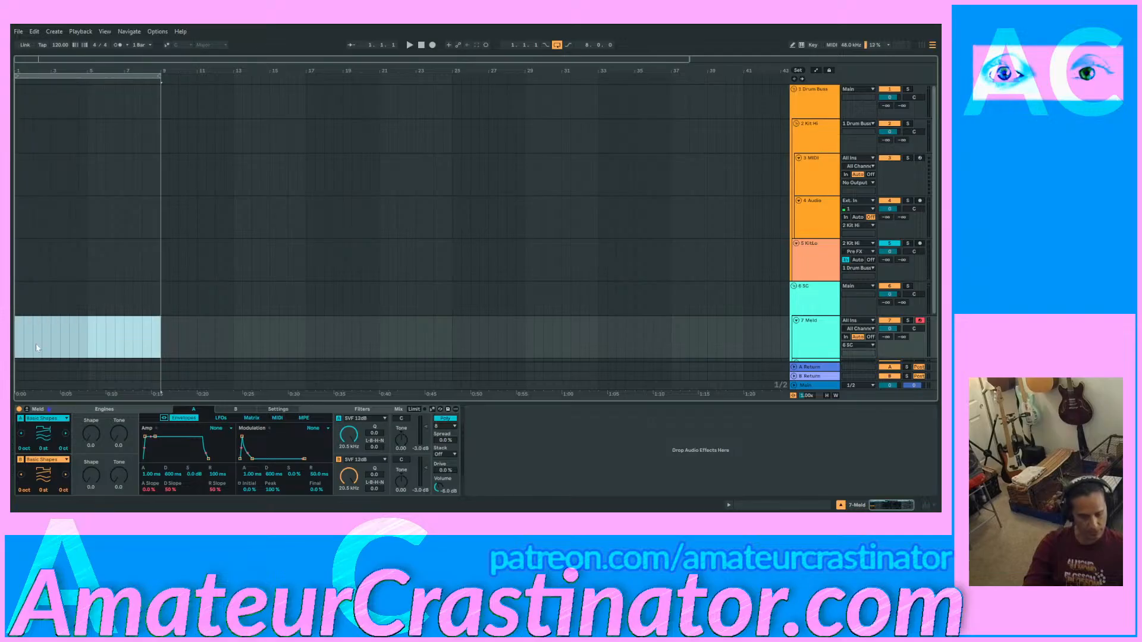
{"action": "key", "text": "ctrl+shift+m"}
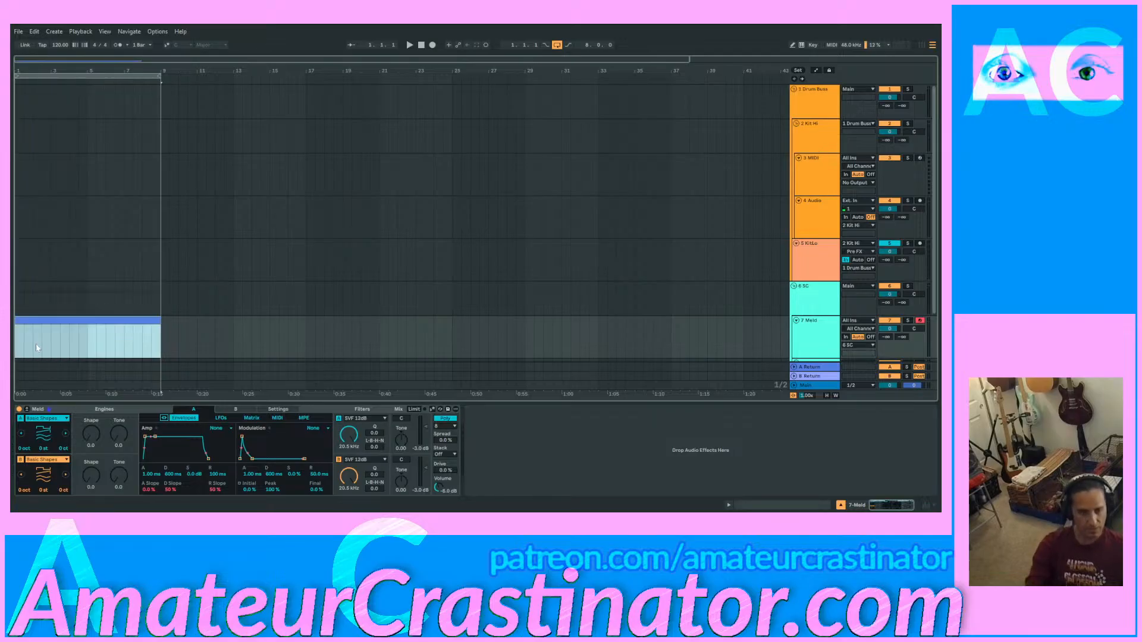
{"action": "double_click", "coordinate": [82, 323]}
{"action": "left_click_drag", "start_coordinate": [335, 395], "coordinate": [329, 174]}
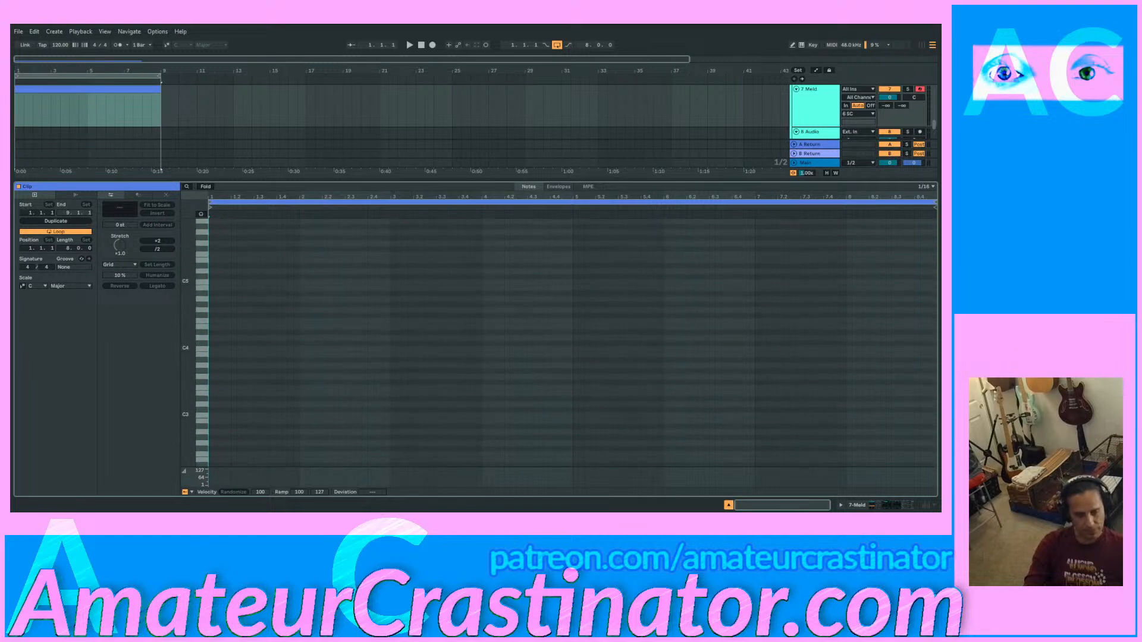
Step: Place a half-bar F#1 note at the clip's start and duplicate it onto every bar through bar 8
{"action": "left_click_drag", "start_coordinate": [187, 357], "coordinate": [203, 176]}
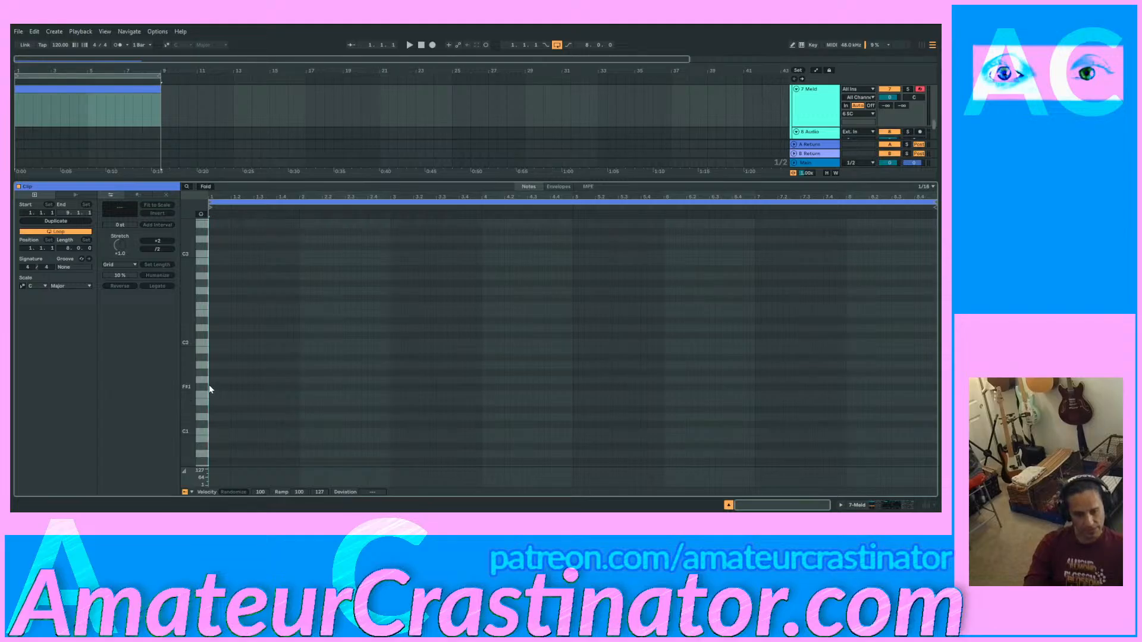
{"action": "mouse_move", "coordinate": [209, 386]}
{"action": "left_mouse_down"}
{"action": "mouse_move", "coordinate": [258, 387]}
{"action": "mouse_move", "coordinate": [235, 415]}
{"action": "mouse_move", "coordinate": [194, 430]}
{"action": "left_mouse_up"}
{"action": "key", "text": "ctrl+d"}
{"action": "key", "text": "ctrl+d"}
{"action": "key", "text": "ctrl+d"}
{"action": "key", "text": "ctrl+d"}
{"action": "key", "text": "ctrl+d"}
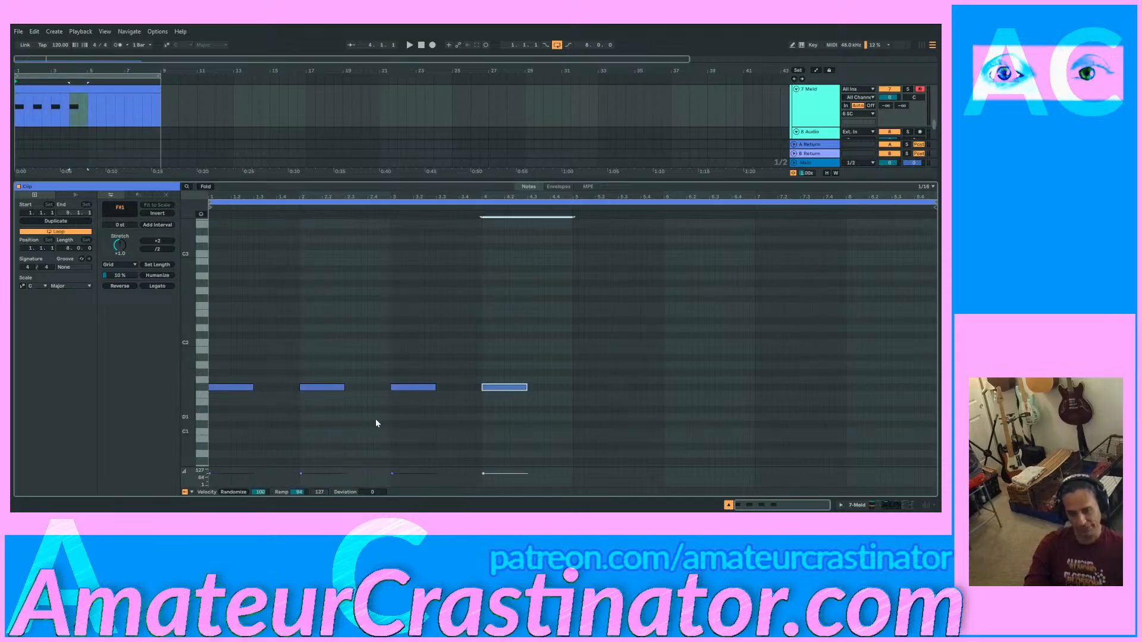
{"action": "key", "text": "ctrl+d"}
{"action": "key", "text": "ctrl+d"}
Step: Add a Compressor after Meld in the Meld track's device chain and play the loop
{"action": "left_click", "coordinate": [855, 504]}
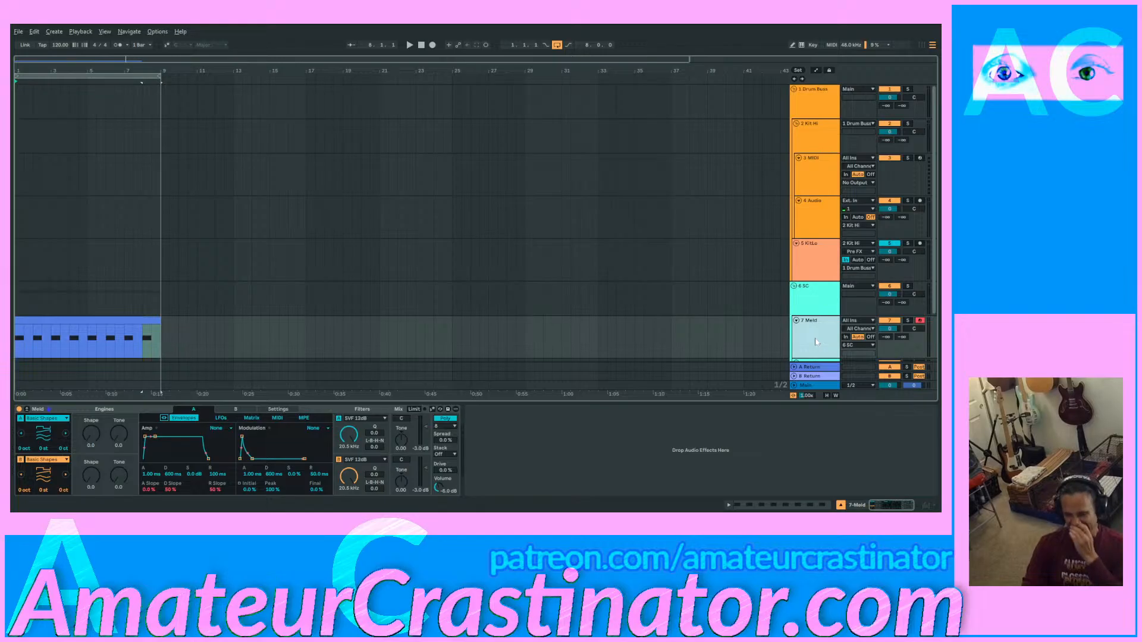
{"action": "key", "text": "ctrl+t"}
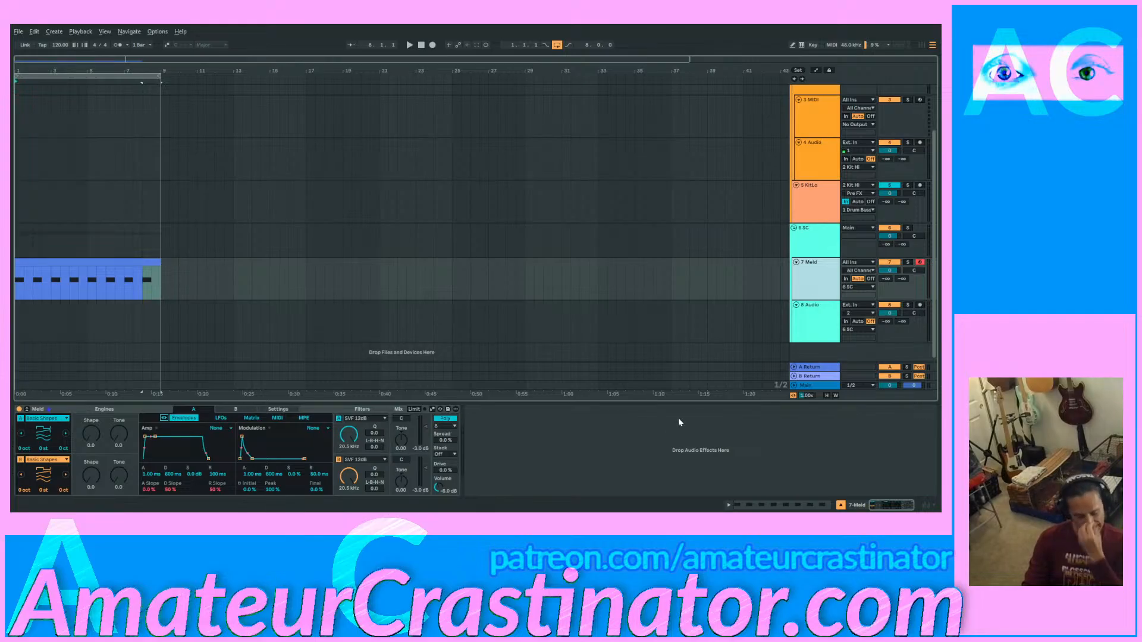
{"action": "left_click", "coordinate": [618, 457]}
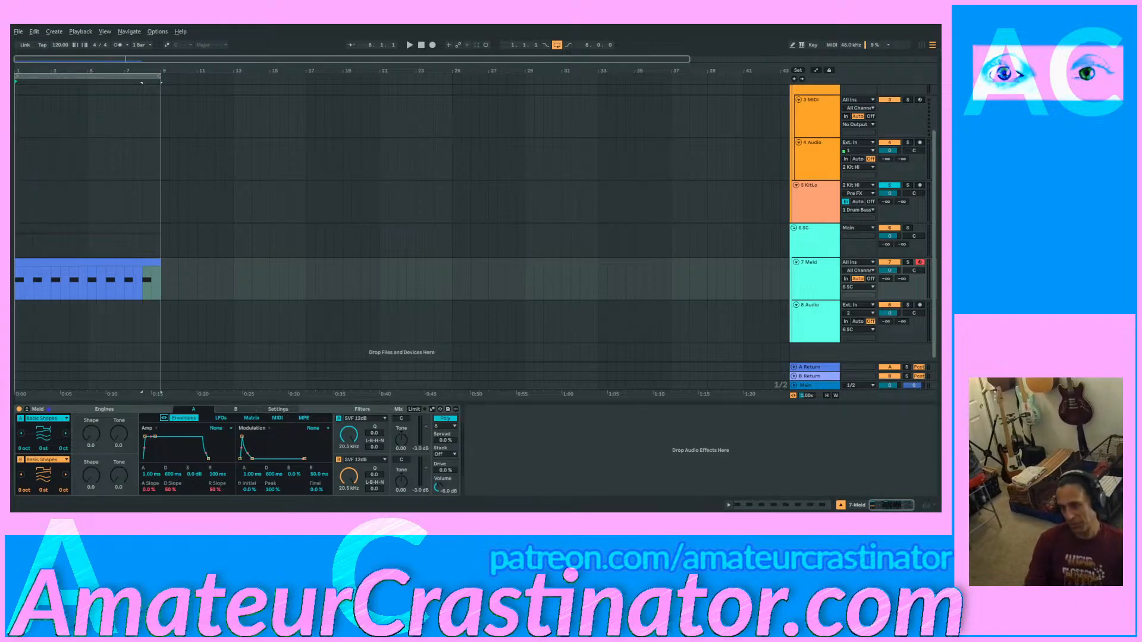
{"action": "key", "text": "ctrl+z"}
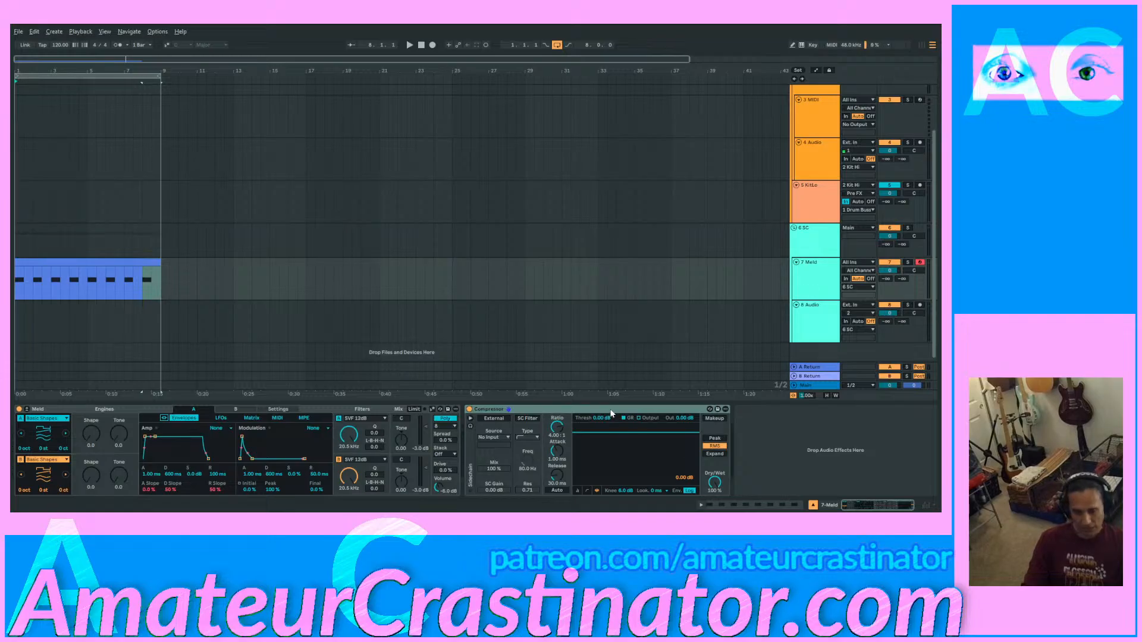
{"action": "left_click", "coordinate": [817, 440]}
{"action": "key", "text": "ctrl+shift+s"}
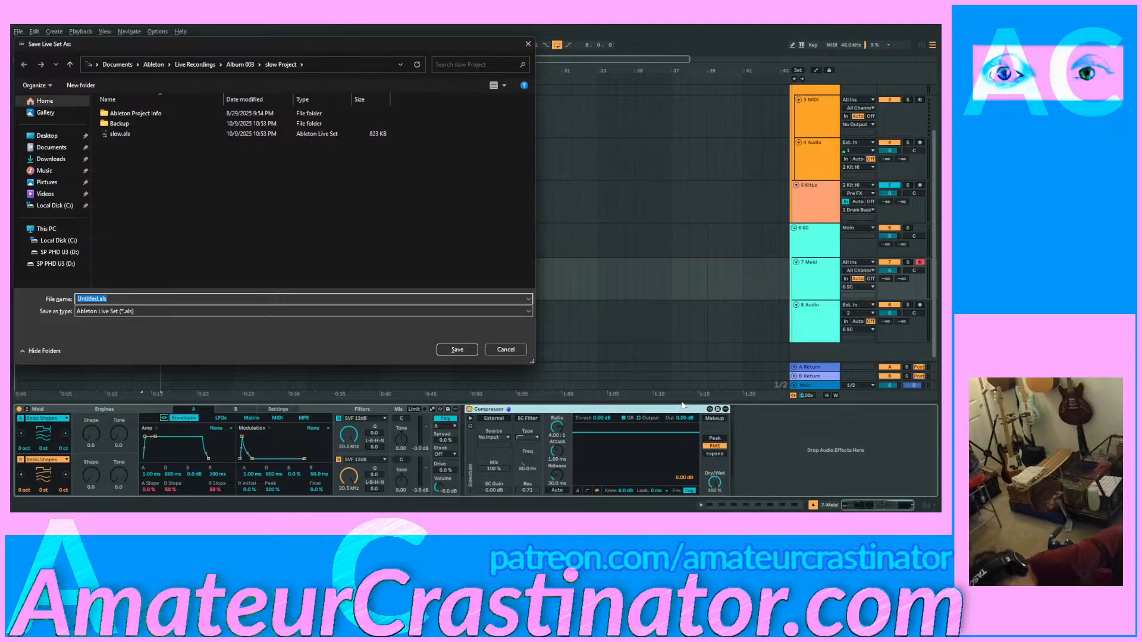
{"action": "left_click", "coordinate": [521, 350]}
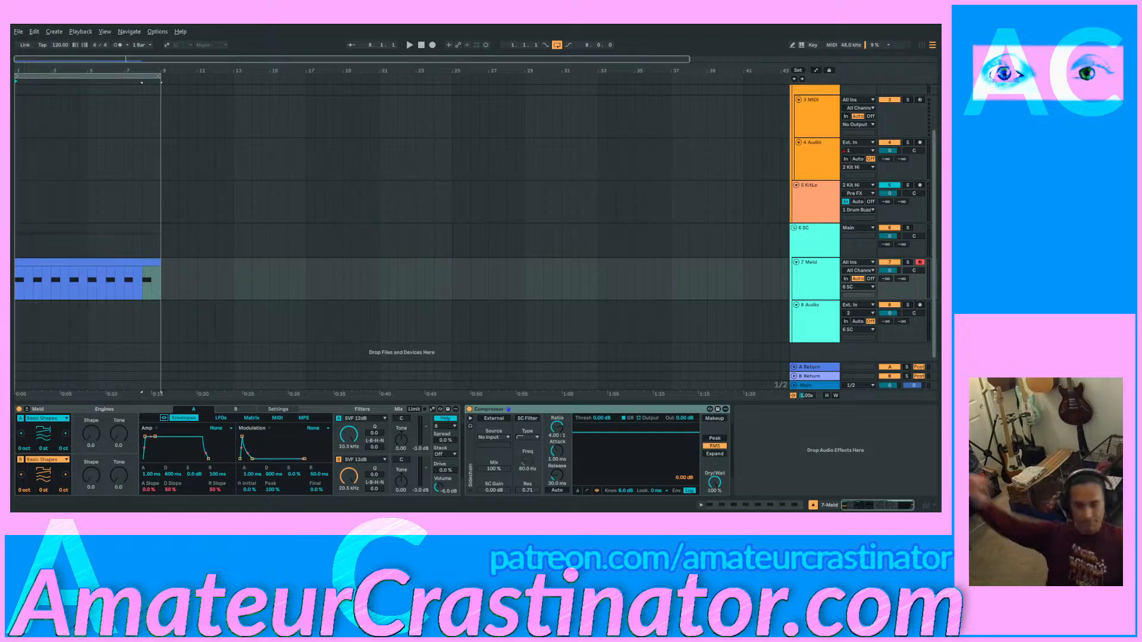
{"action": "left_click", "coordinate": [874, 447]}
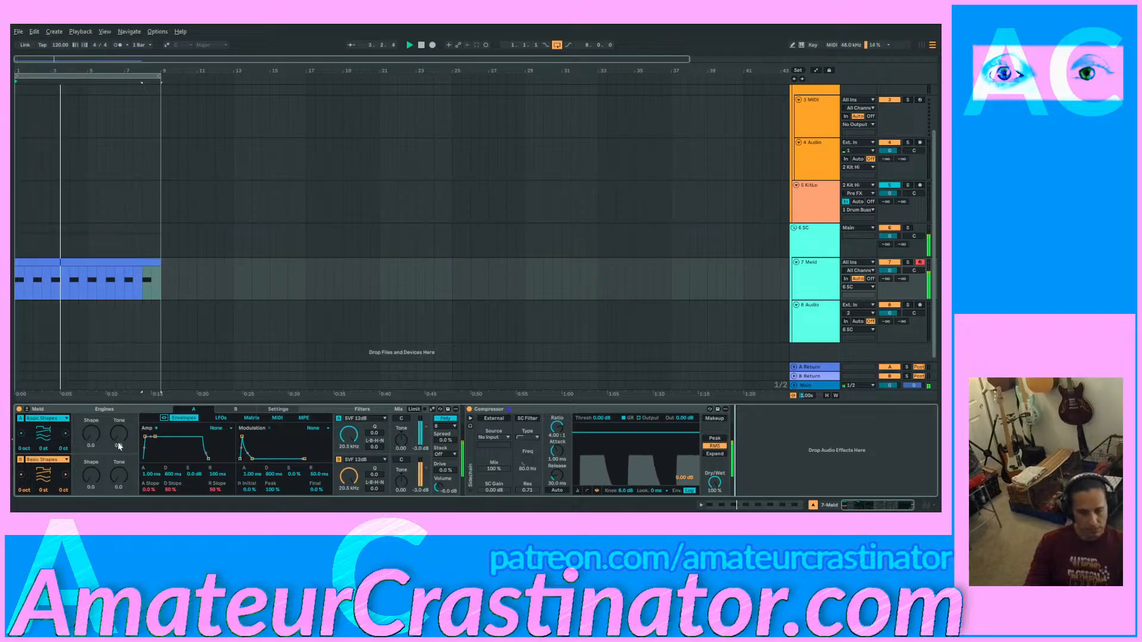
Step: Change Meld's engine A to Fold Fm and raise its Shape amount slightly
{"action": "left_click", "coordinate": [44, 418]}
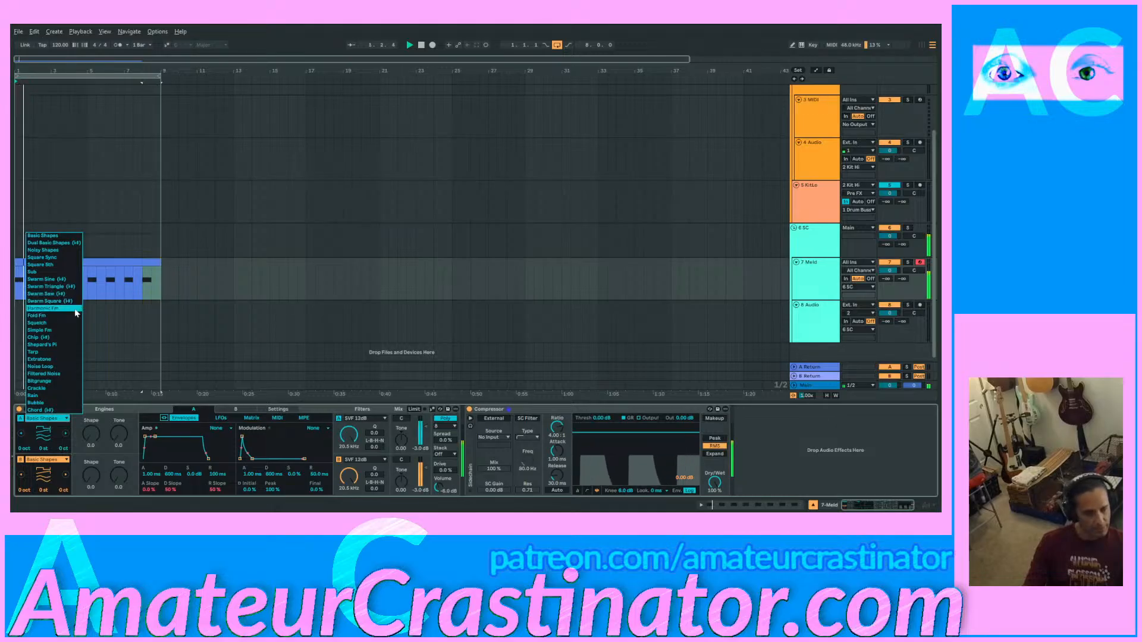
{"action": "left_click", "coordinate": [60, 317]}
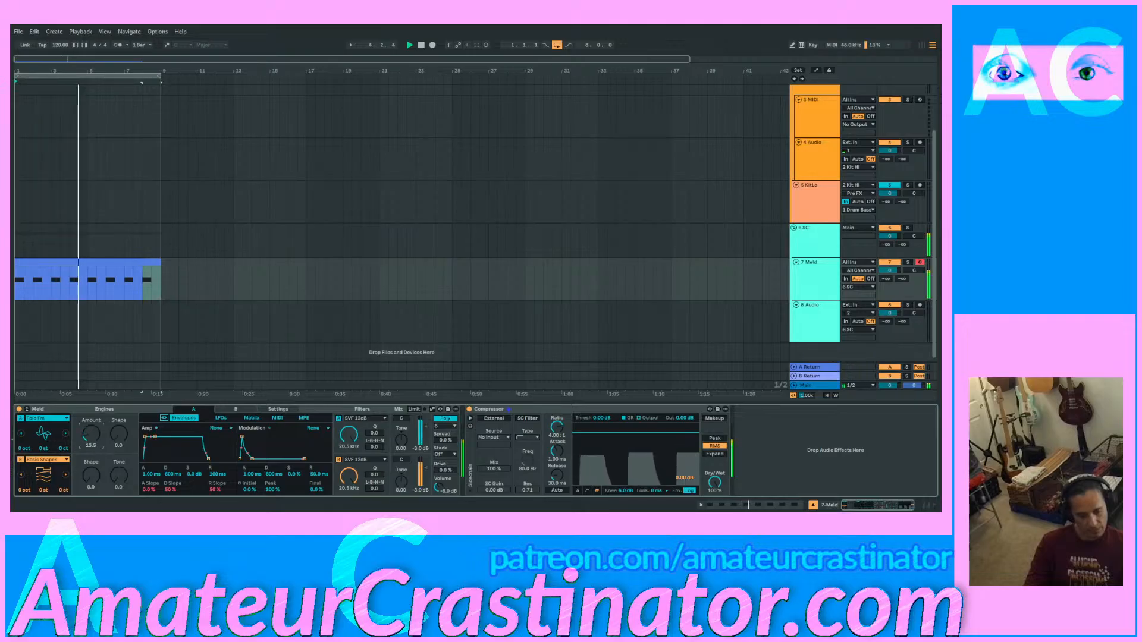
{"action": "left_click_drag", "start_coordinate": [119, 434], "coordinate": [119, 405]}
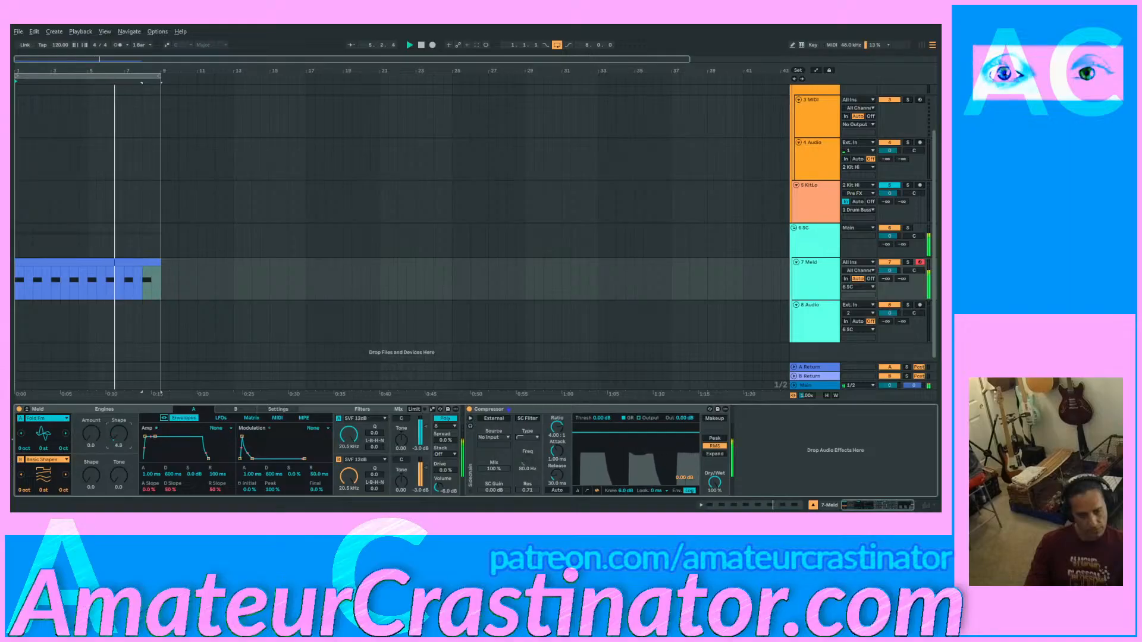
{"action": "left_click_drag", "start_coordinate": [119, 434], "coordinate": [119, 440]}
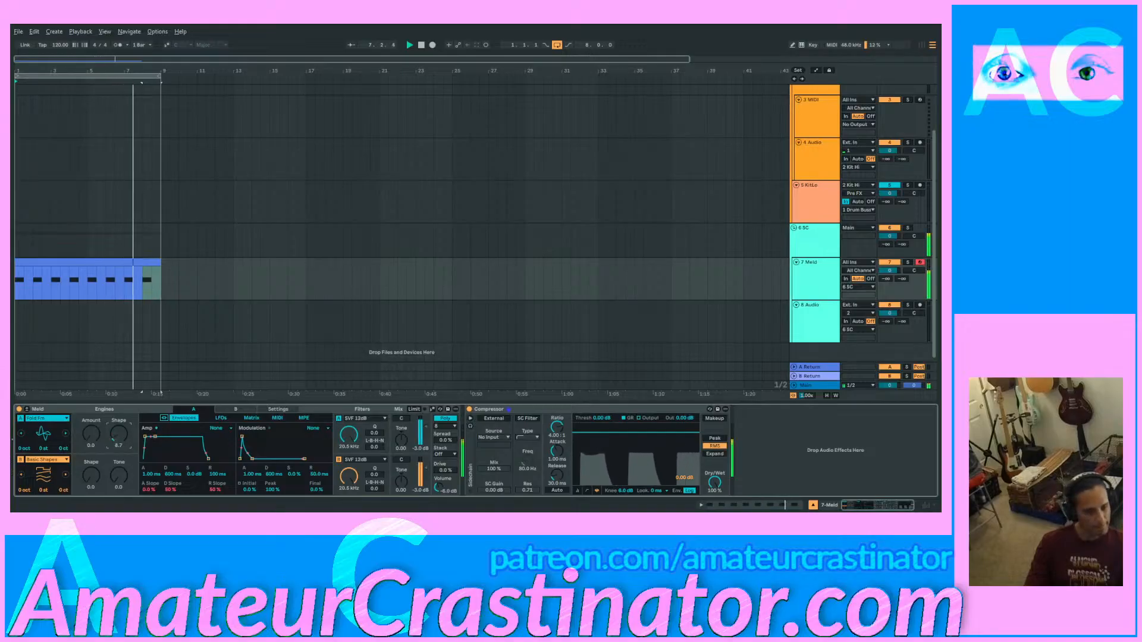
Step: Switch engine B to Square Sync with raised Freq 1 and Freq 2, and lower Meld's output volume to -12 dB
{"action": "left_click", "coordinate": [56, 459]}
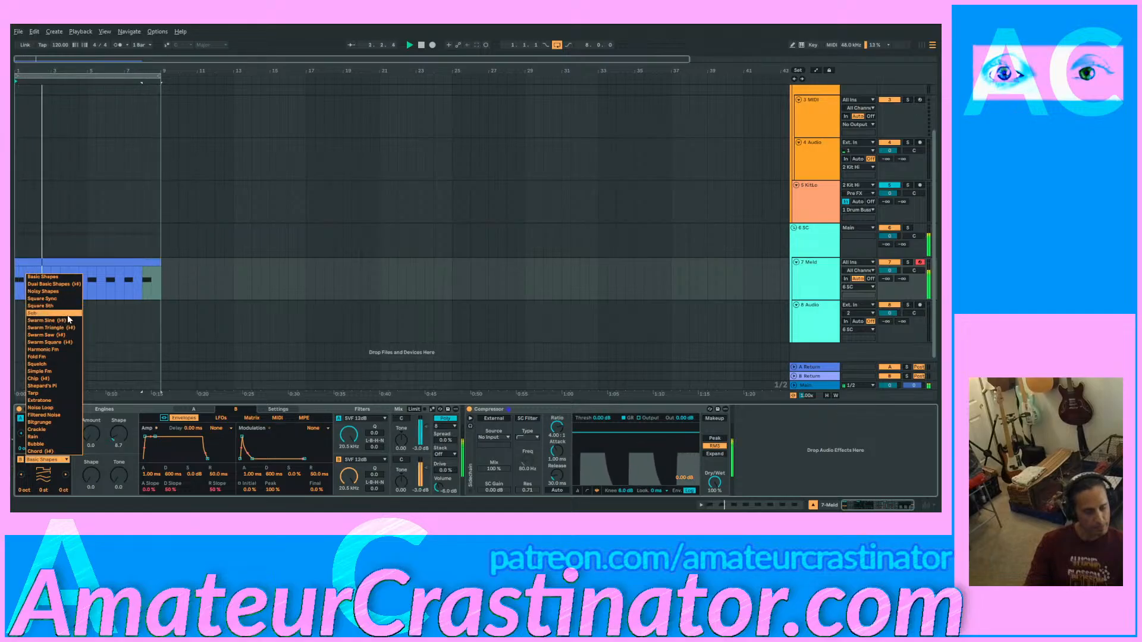
{"action": "left_click", "coordinate": [70, 299]}
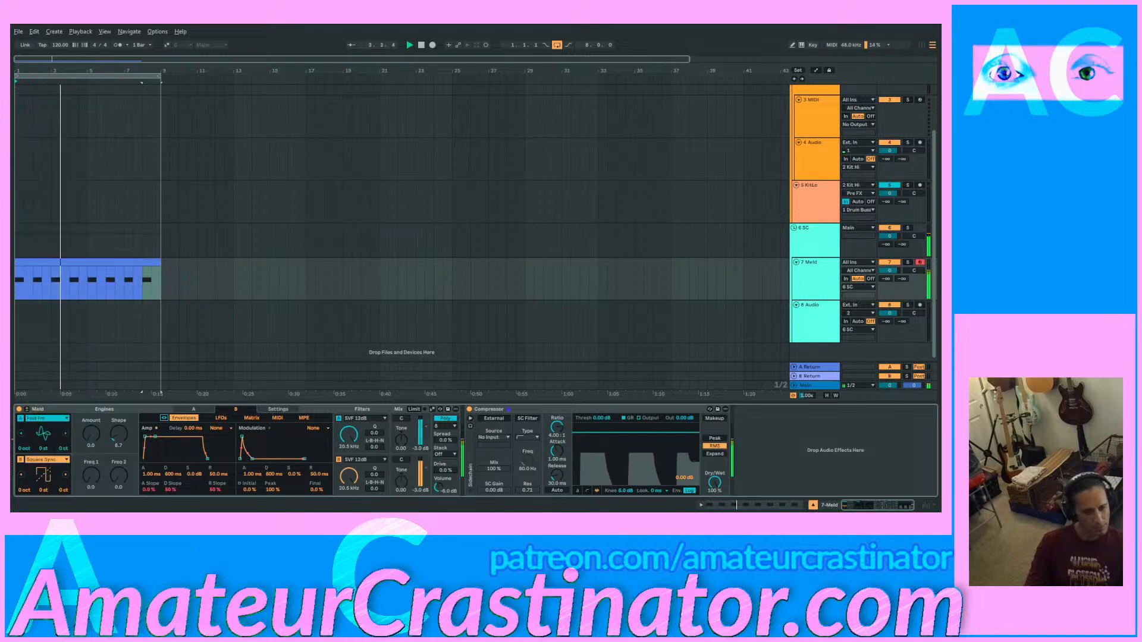
{"action": "left_click_drag", "start_coordinate": [91, 477], "coordinate": [118, 455]}
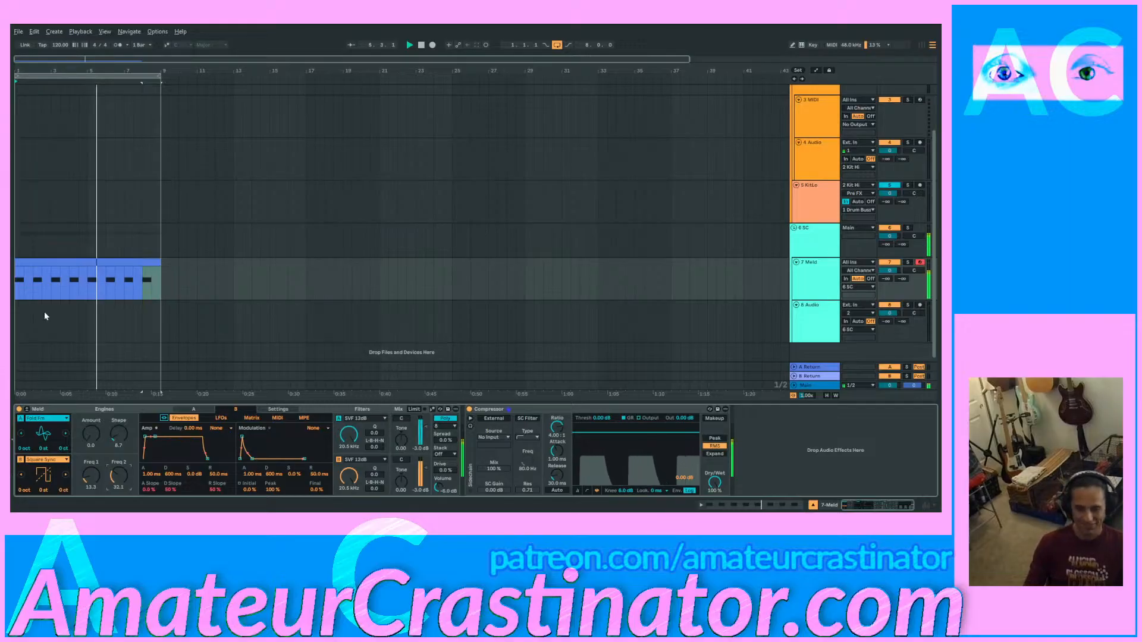
{"action": "left_click_drag", "start_coordinate": [438, 488], "coordinate": [439, 504]}
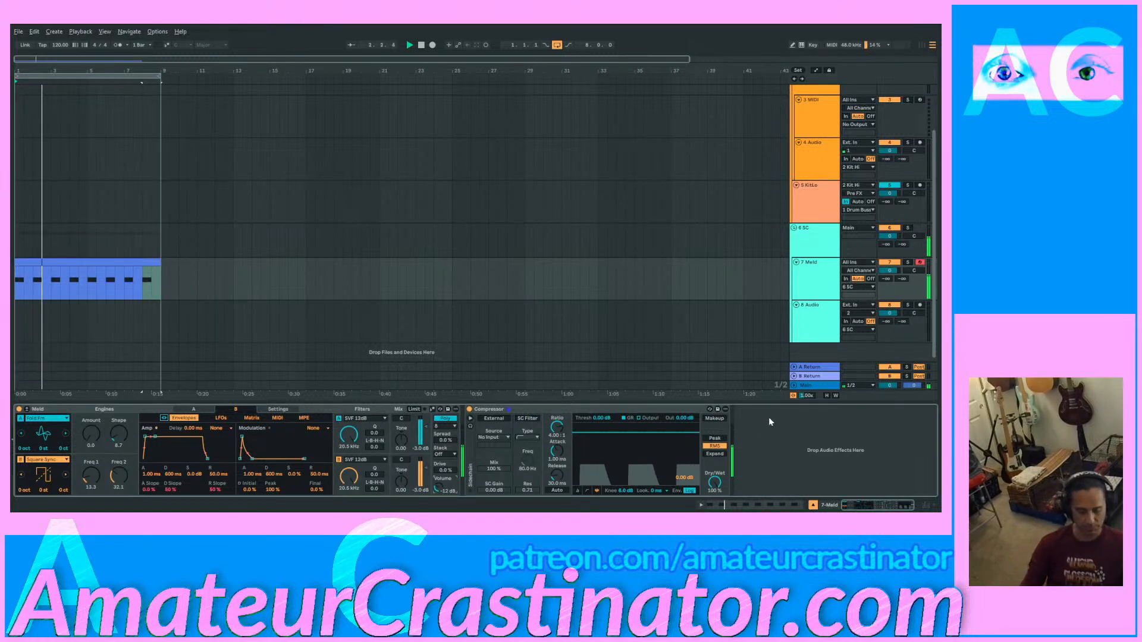
{"action": "left_click", "coordinate": [570, 409]}
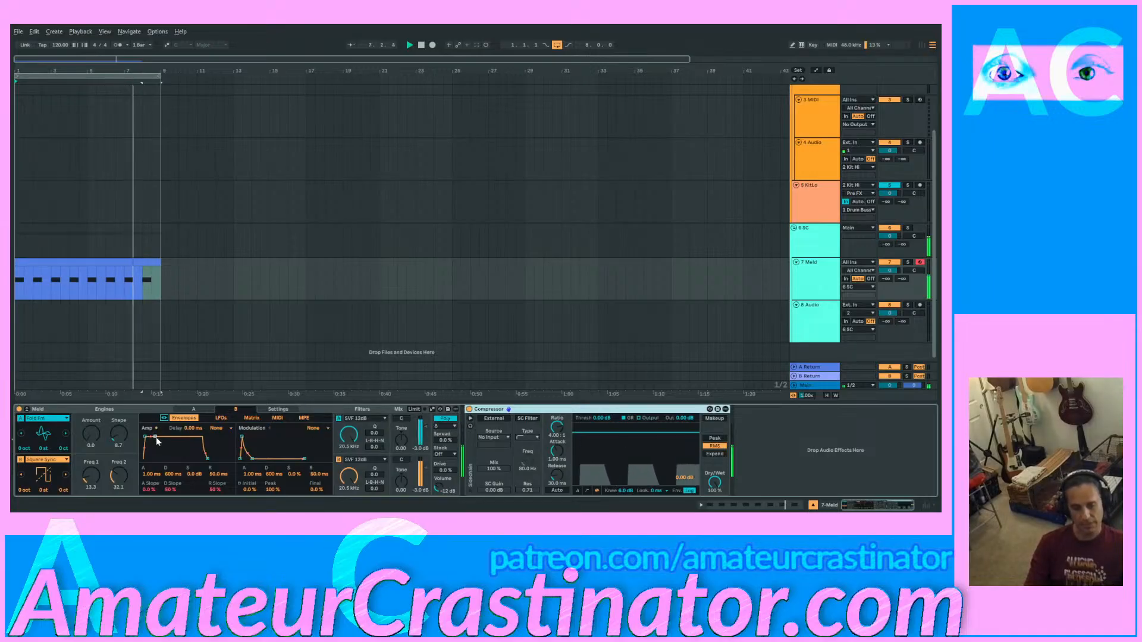
Step: Shape engine B's amp envelope with a longer decay, sustain at -11 dB and release of about 790 ms
{"action": "left_click_drag", "start_coordinate": [156, 438], "coordinate": [161, 446]}
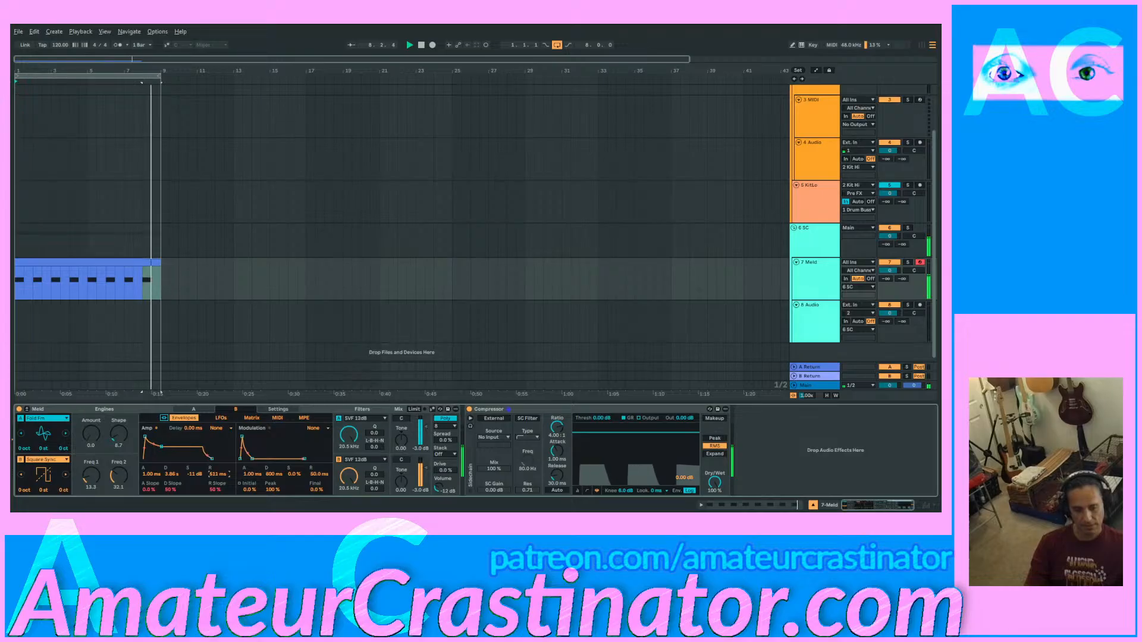
{"action": "left_click_drag", "start_coordinate": [208, 474], "coordinate": [172, 479]}
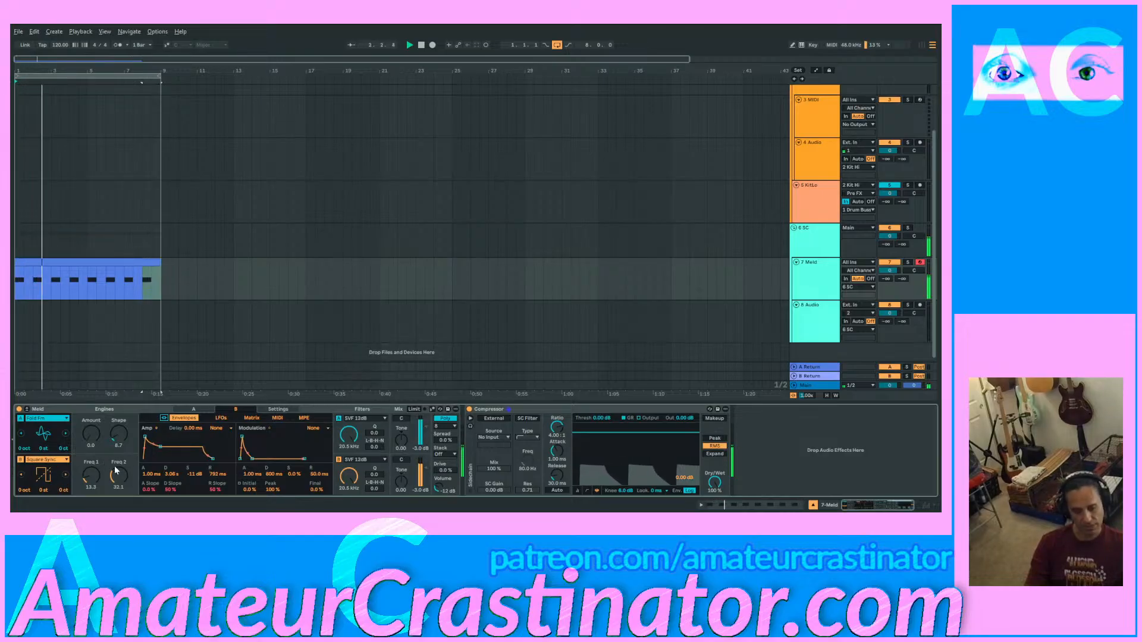
{"action": "left_click", "coordinate": [79, 448]}
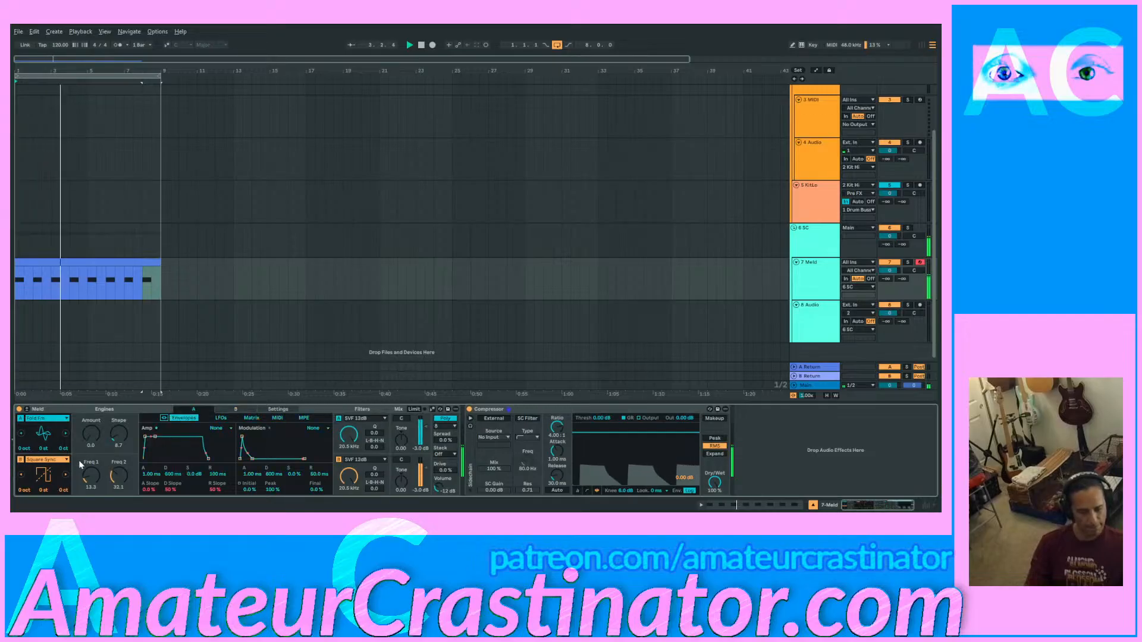
{"action": "left_click", "coordinate": [81, 463]}
Step: Lower the sustain of engine A's amp envelope and lengthen its release to about 2.2 s
{"action": "left_click", "coordinate": [77, 449]}
{"action": "left_click_drag", "start_coordinate": [155, 437], "coordinate": [157, 445]}
{"action": "left_click_drag", "start_coordinate": [216, 475], "coordinate": [217, 452]}
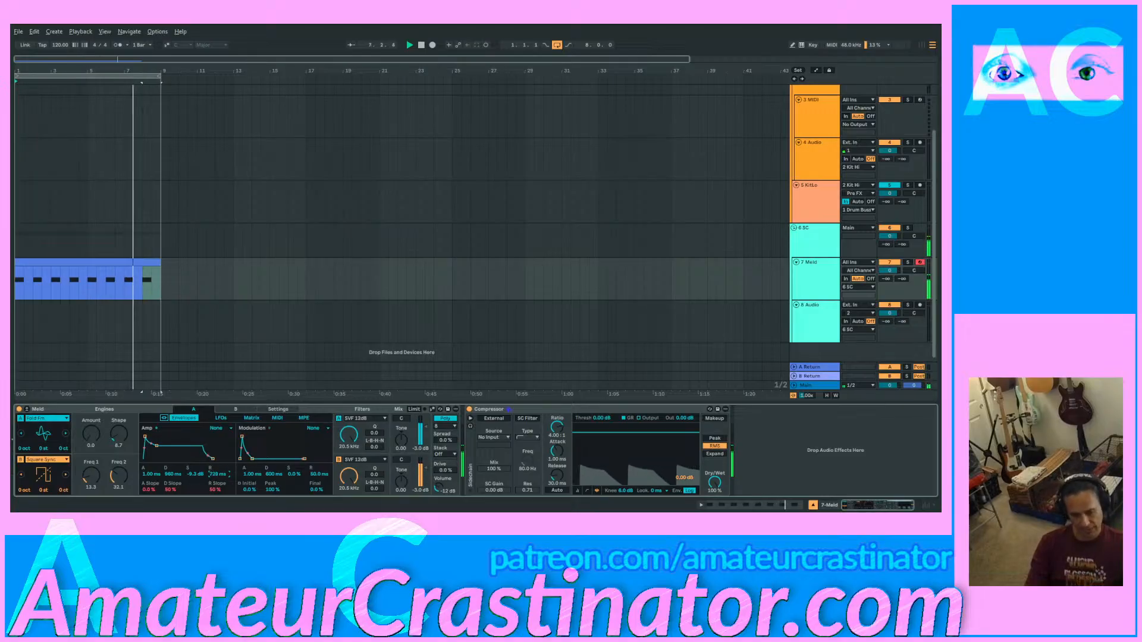
{"action": "left_click_drag", "start_coordinate": [194, 474], "coordinate": [194, 469]}
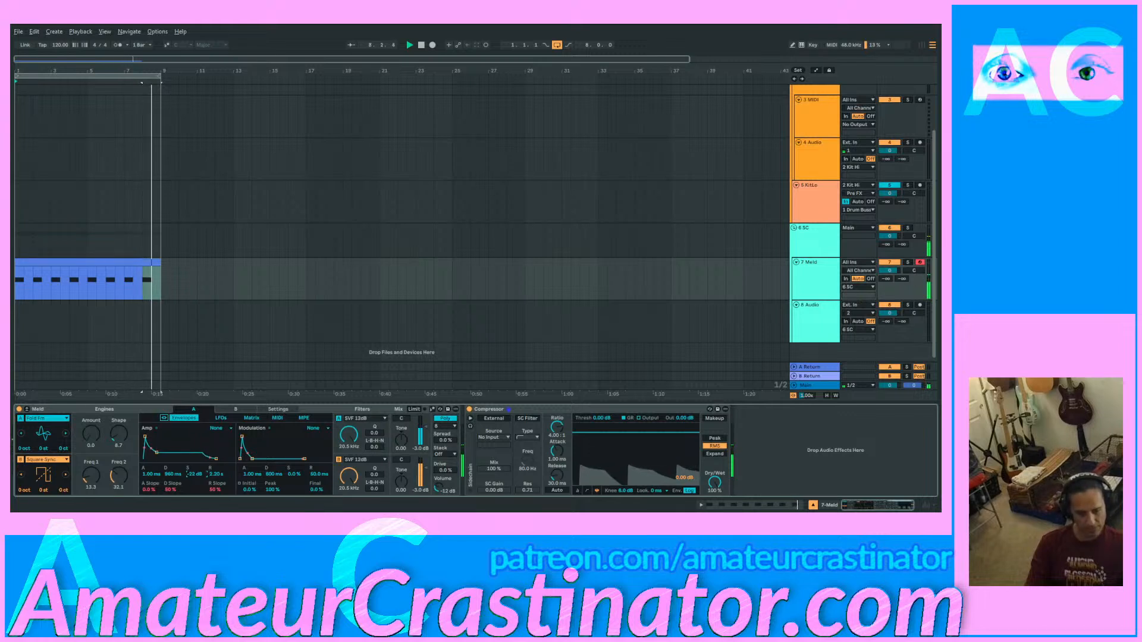
Step: Try reshaping engine B's amp envelope with a longer decay and 0.0 dB sustain, and undo the change
{"action": "left_click", "coordinate": [100, 464]}
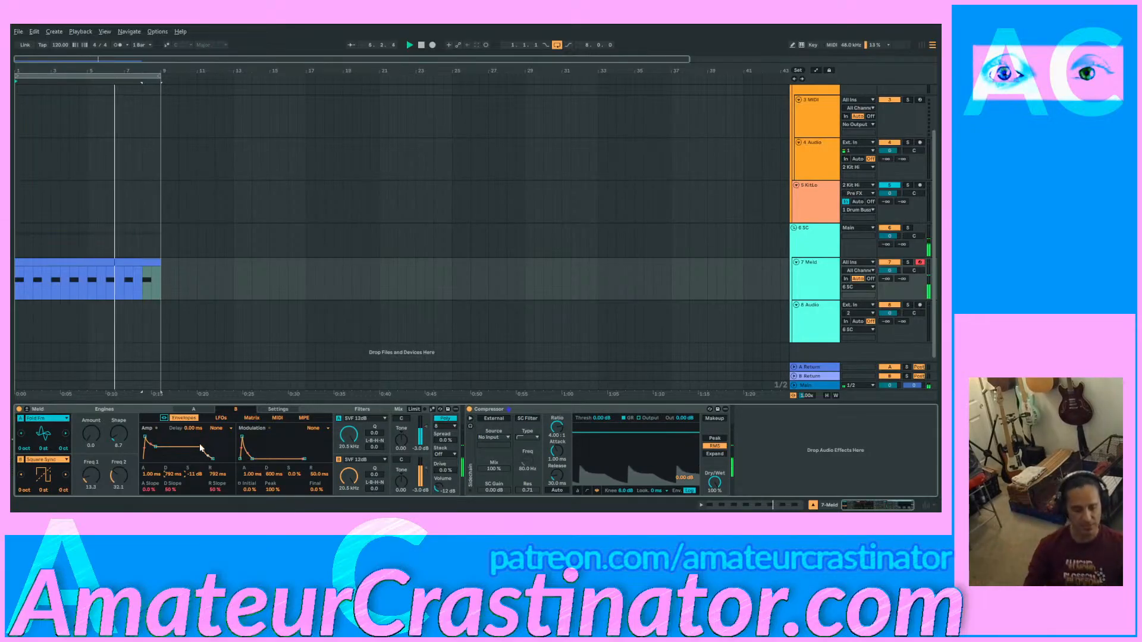
{"action": "left_click_drag", "start_coordinate": [154, 447], "coordinate": [164, 436]}
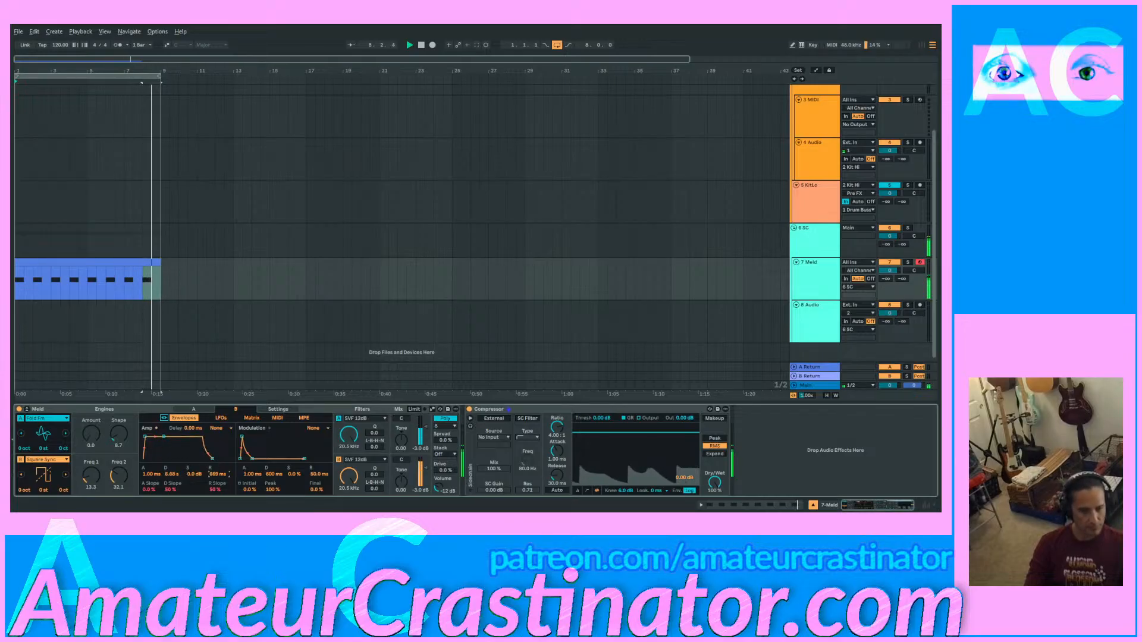
{"action": "key", "text": "ctrl+z"}
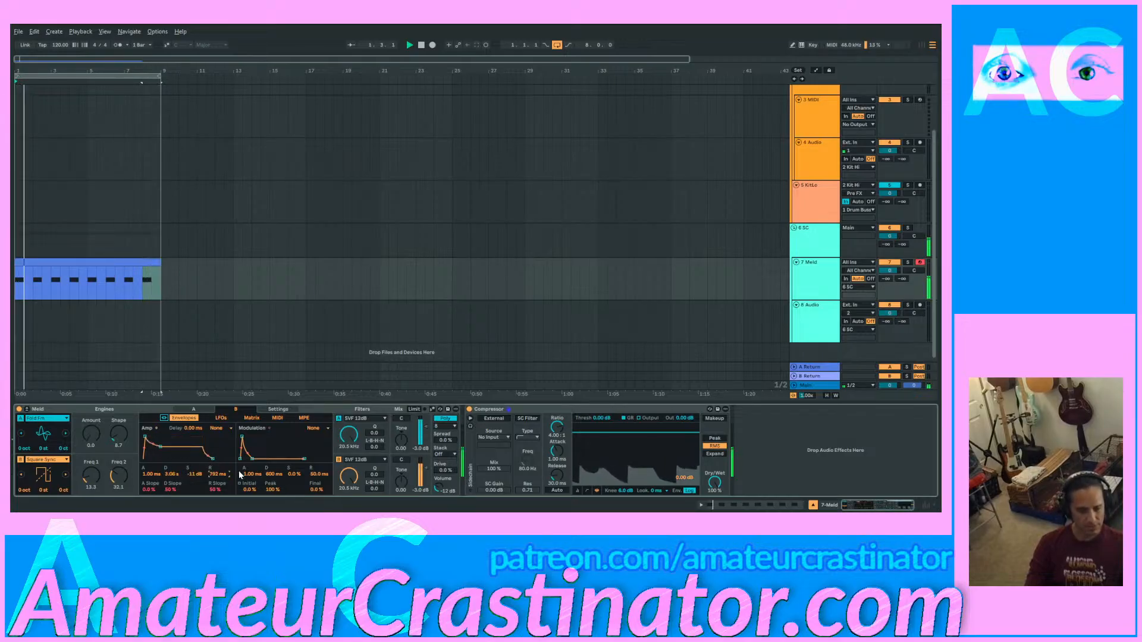
Step: Shorten the release of engine B's amp envelope, raise its sustain to 0.0 dB, and show engine A's envelopes
{"action": "type", "text": "300"}
{"action": "key", "text": "Return"}
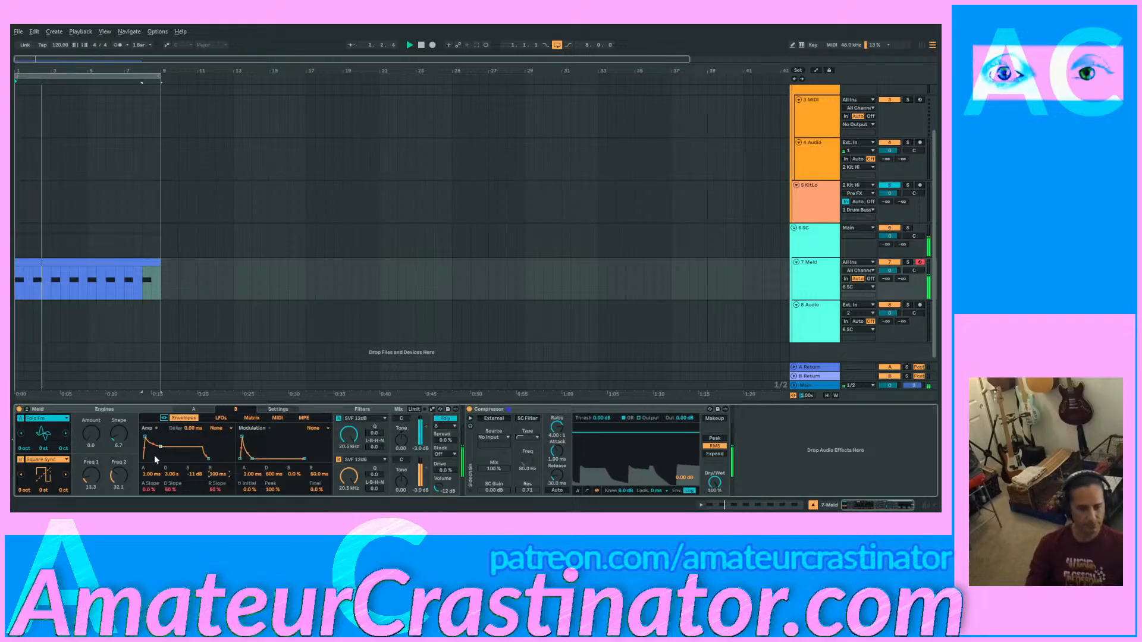
{"action": "left_click_drag", "start_coordinate": [194, 474], "coordinate": [190, 440]}
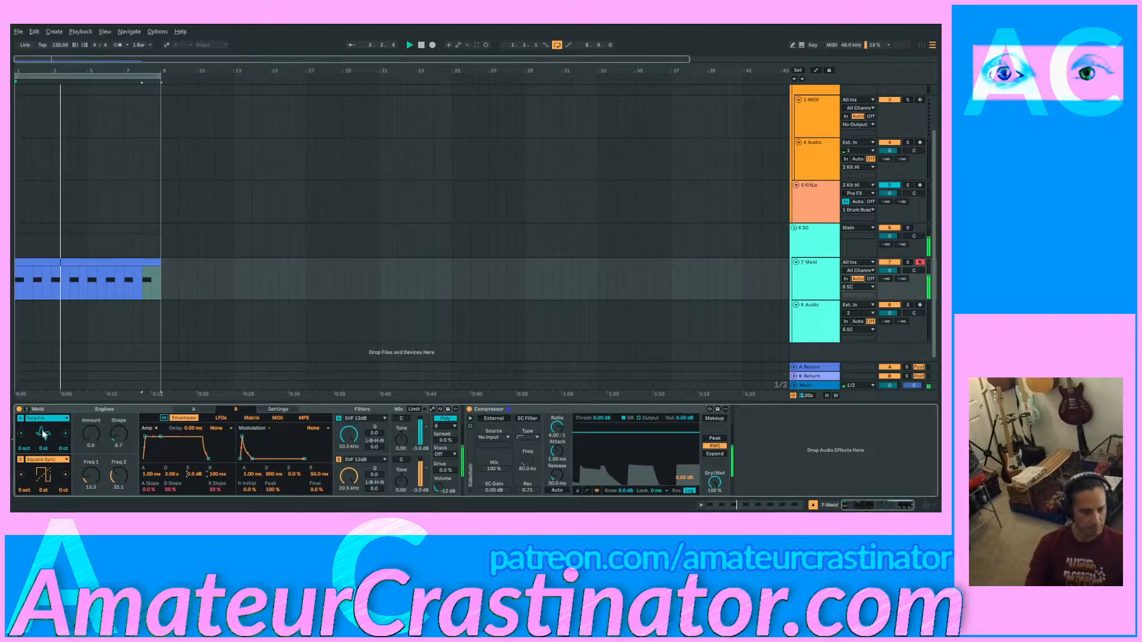
{"action": "left_click", "coordinate": [131, 452]}
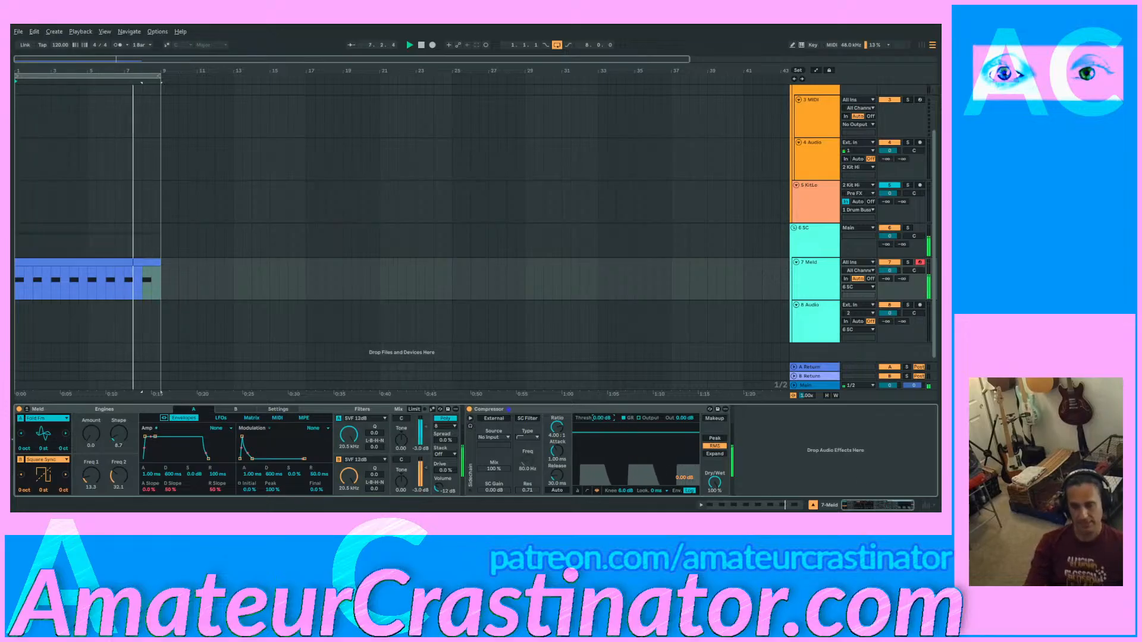
Step: Lower the Compressor's threshold to about -30 dB and change its display to the output curve
{"action": "left_click_drag", "start_coordinate": [601, 418], "coordinate": [602, 443]}
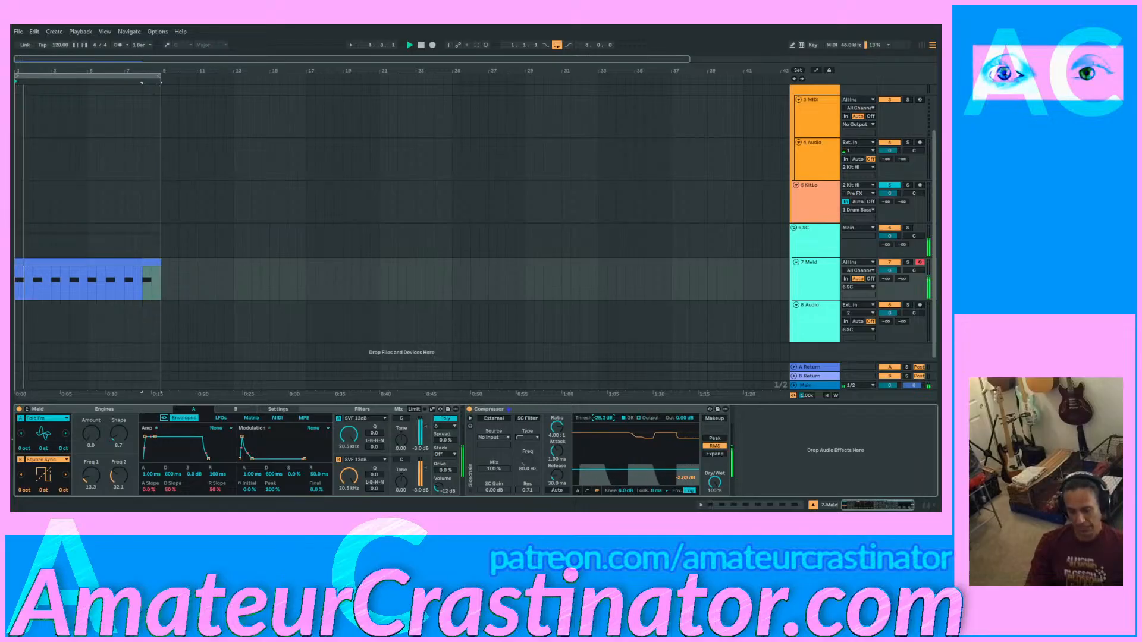
{"action": "left_click_drag", "start_coordinate": [603, 418], "coordinate": [602, 421]}
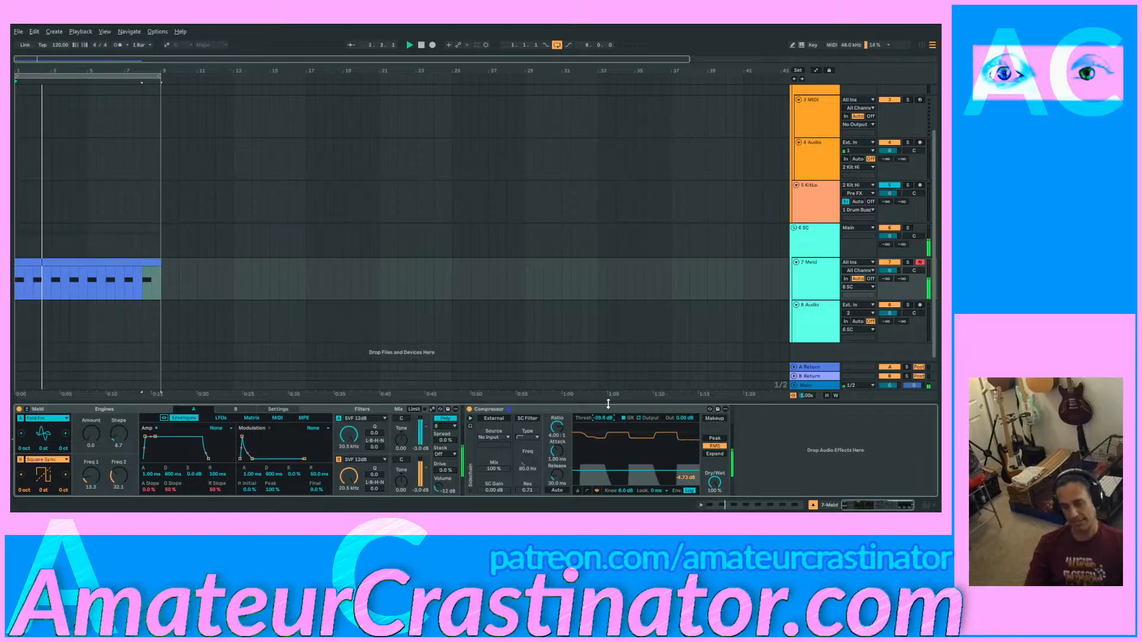
{"action": "left_click", "coordinate": [639, 418]}
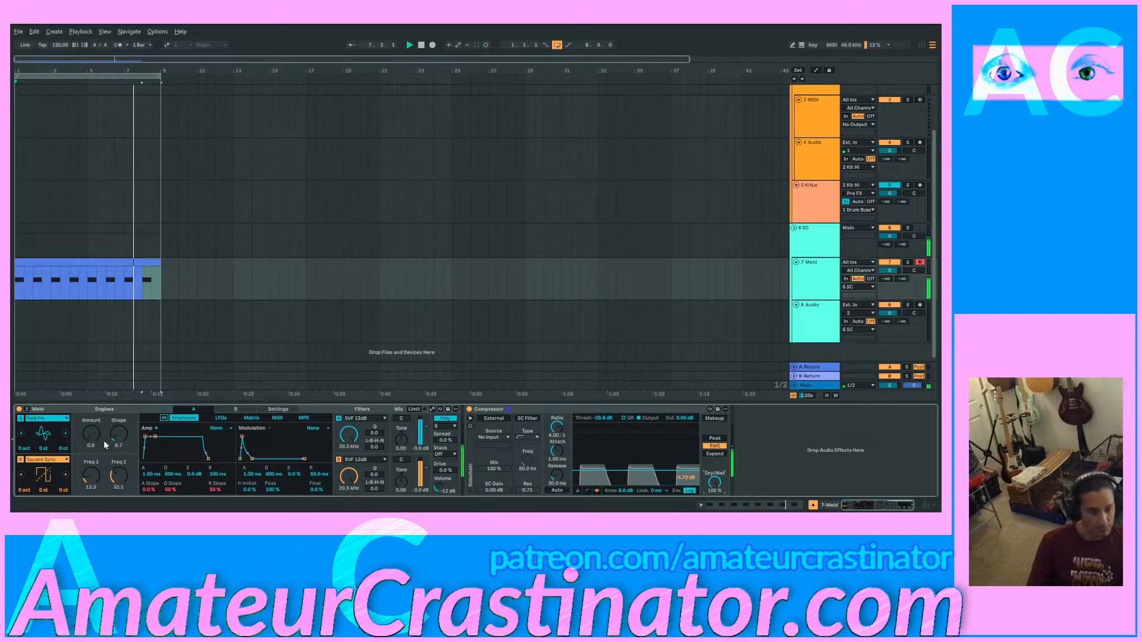
Step: Transpose all notes of the Meld clip up one octave to F#2
{"action": "double_click", "coordinate": [109, 274]}
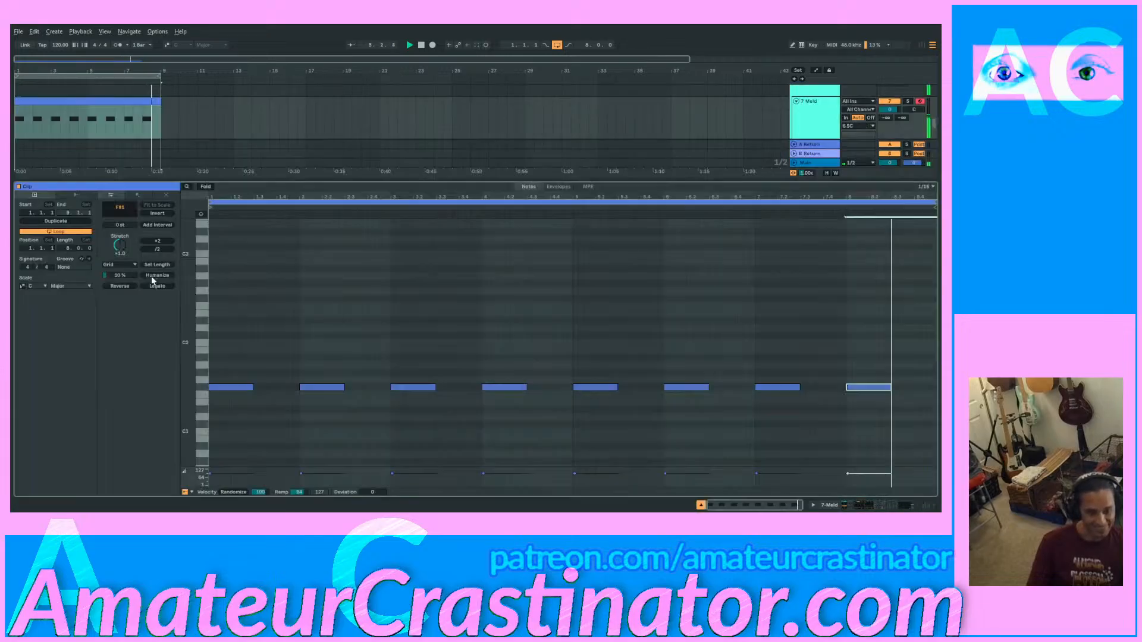
{"action": "scroll", "coordinate": [280, 324], "scroll_direction": "down", "scroll_amount": 3}
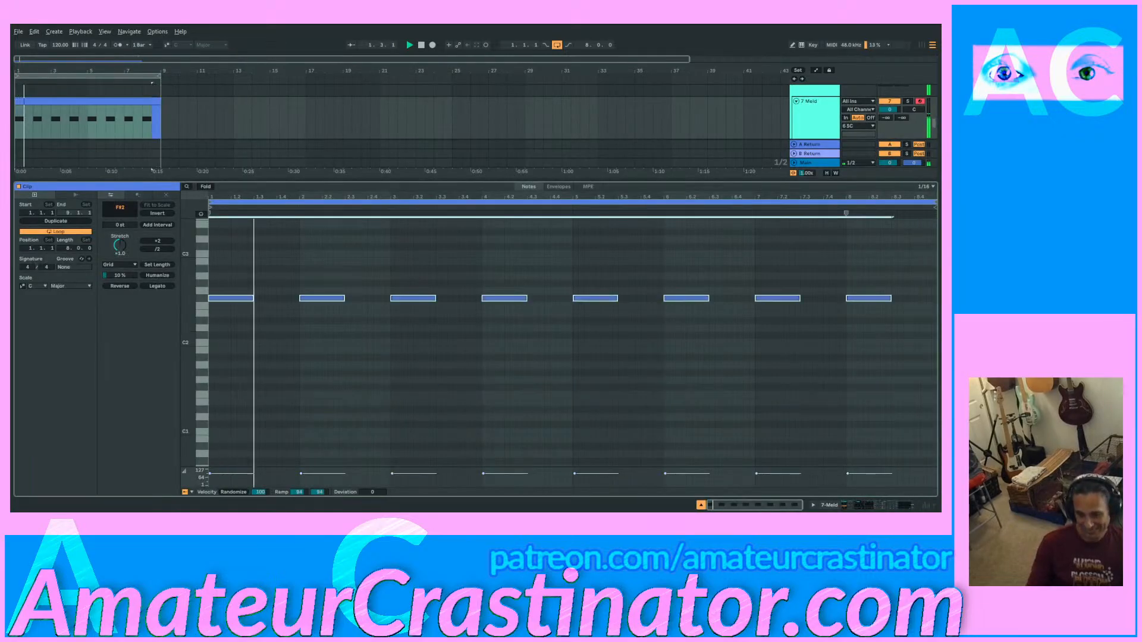
{"action": "left_click", "coordinate": [830, 505]}
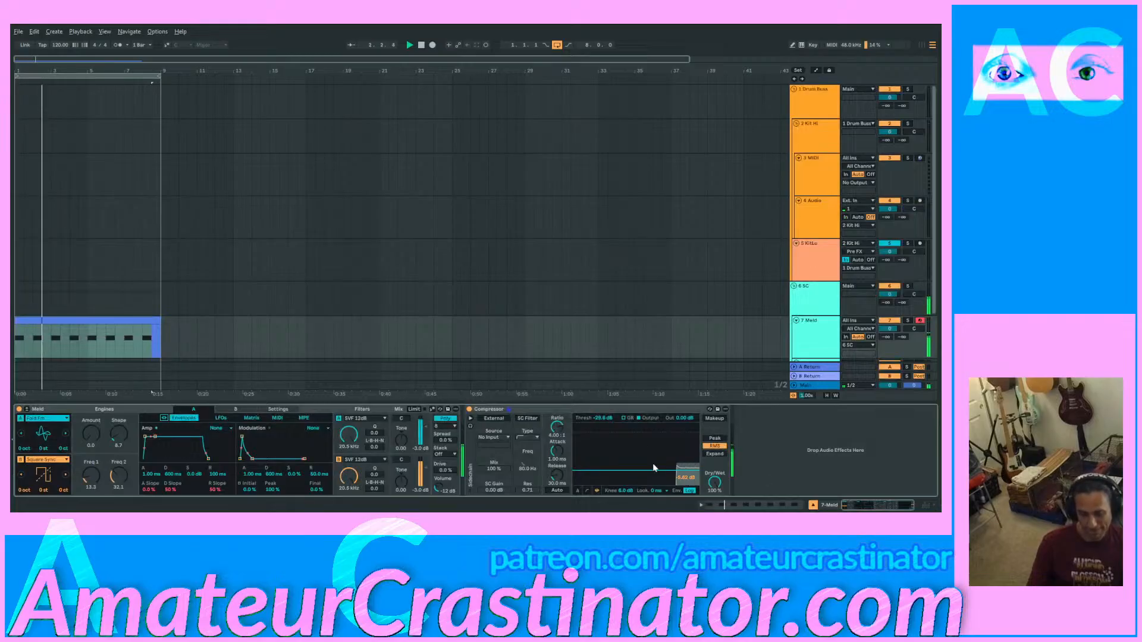
Step: Move the clip's bar 2 note to A#2, the bar 4 note to F2 and the bar 5 note to G#2
{"action": "double_click", "coordinate": [102, 322]}
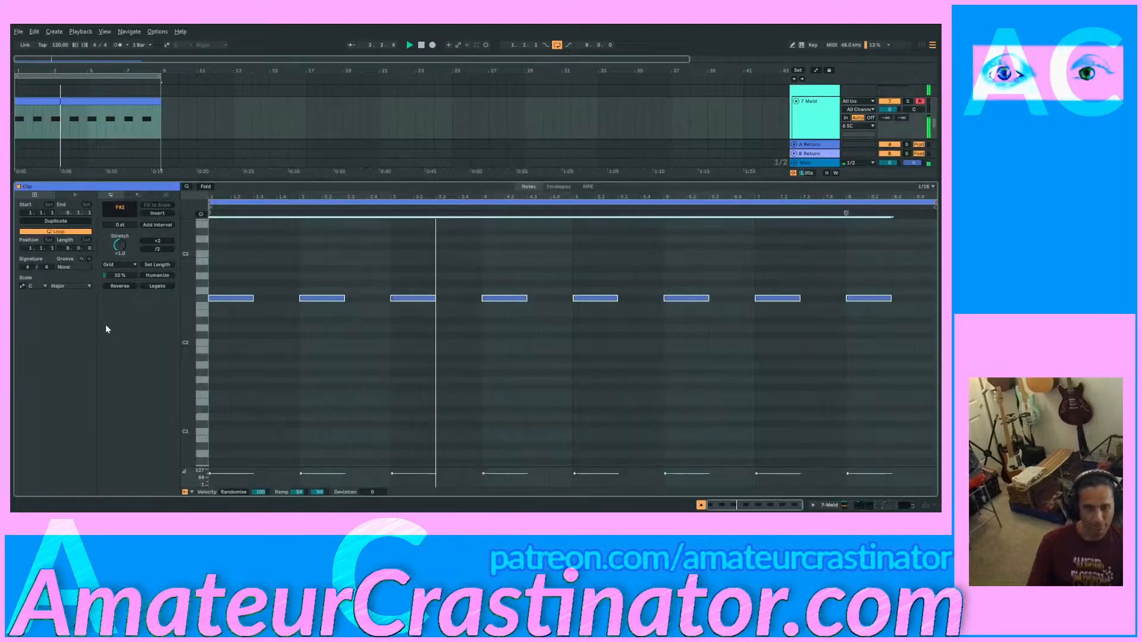
{"action": "left_click", "coordinate": [314, 299]}
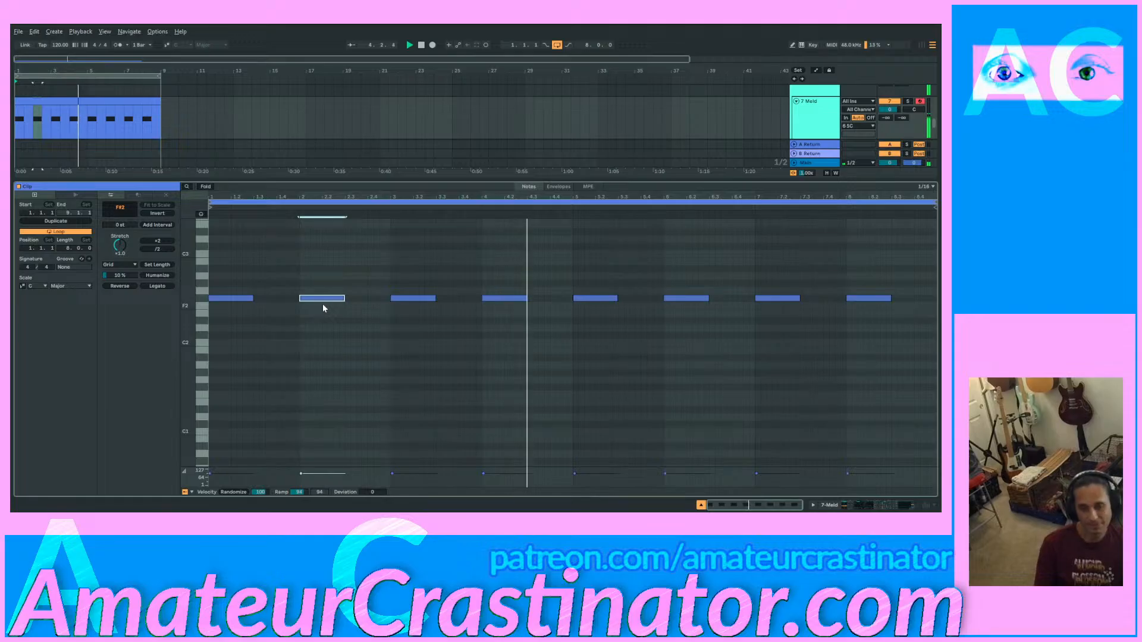
{"action": "key", "text": "Up"}
{"action": "key", "text": "Up"}
{"action": "key", "text": "Up"}
{"action": "key", "text": "Up"}
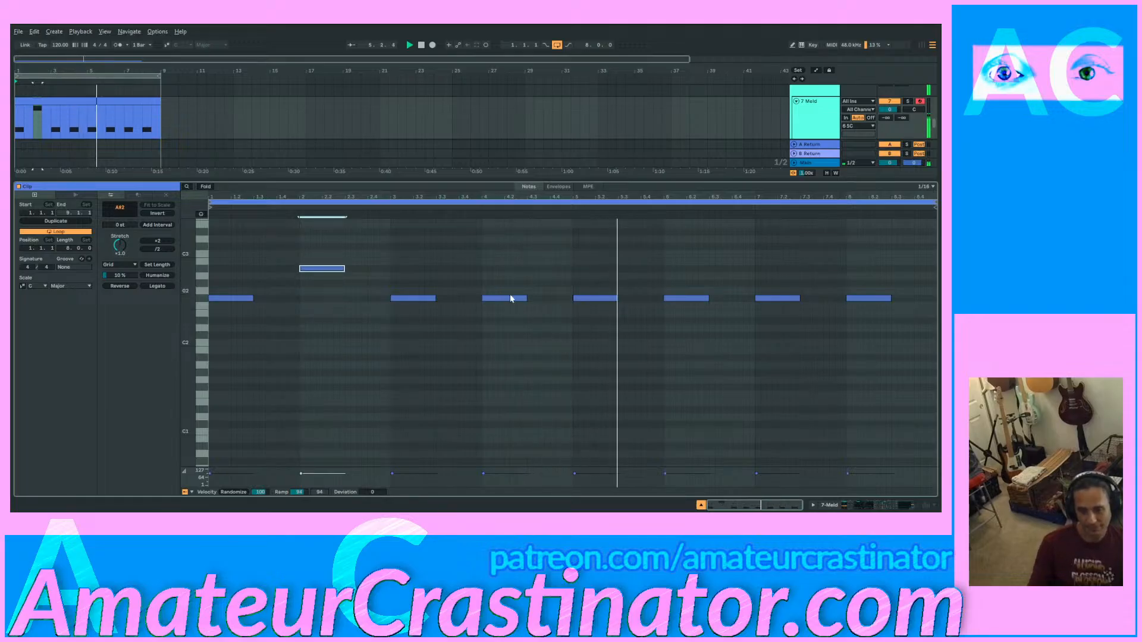
{"action": "left_click", "coordinate": [510, 298]}
{"action": "left_click_drag", "start_coordinate": [508, 301], "coordinate": [509, 308]}
{"action": "left_click_drag", "start_coordinate": [601, 299], "coordinate": [597, 289]}
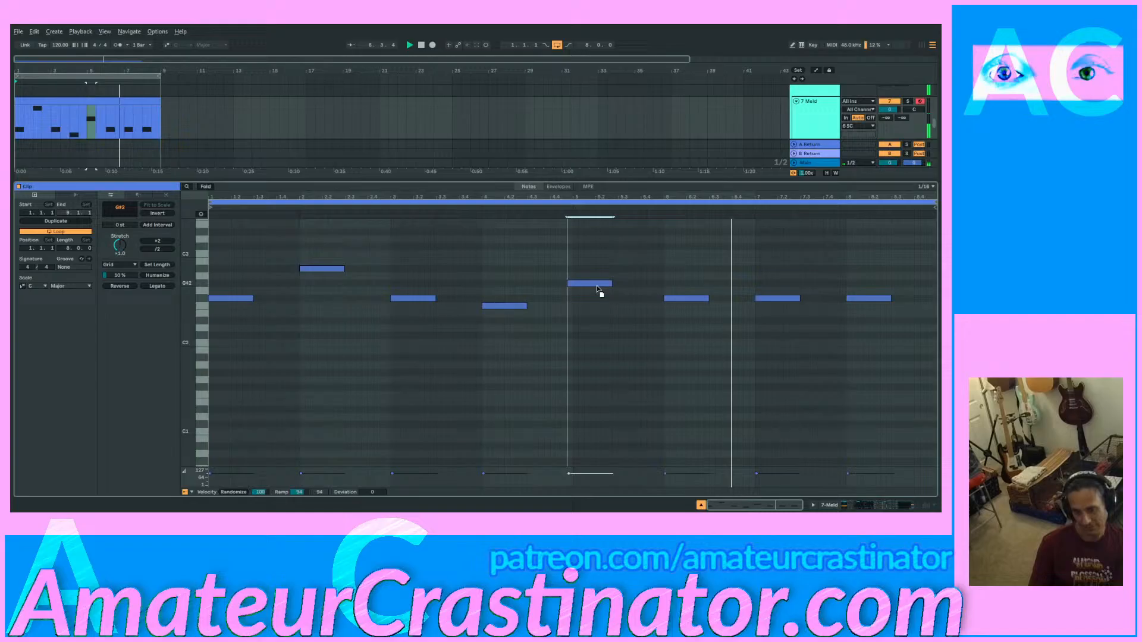
Step: Raise the clip's bar 7 note to A2, lower the bar 8 note to F2, and return to the device view
{"action": "left_click", "coordinate": [772, 301]}
{"action": "key", "text": "Up"}
{"action": "key", "text": "Up"}
{"action": "key", "text": "Up"}
{"action": "left_click", "coordinate": [860, 301]}
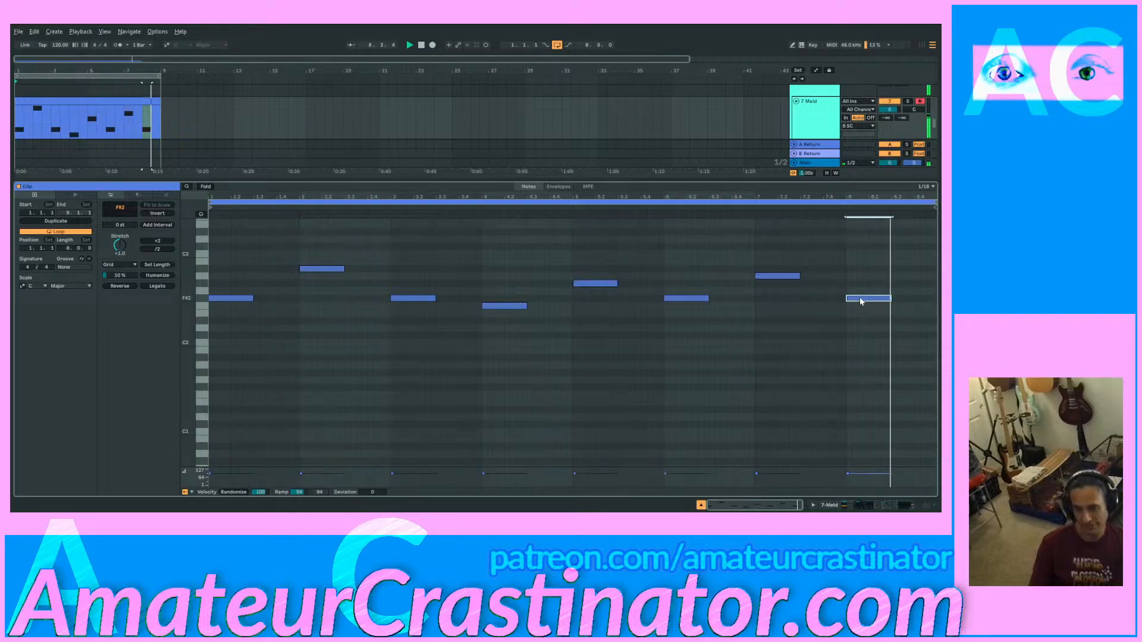
{"action": "left_click_drag", "start_coordinate": [859, 302], "coordinate": [866, 307]}
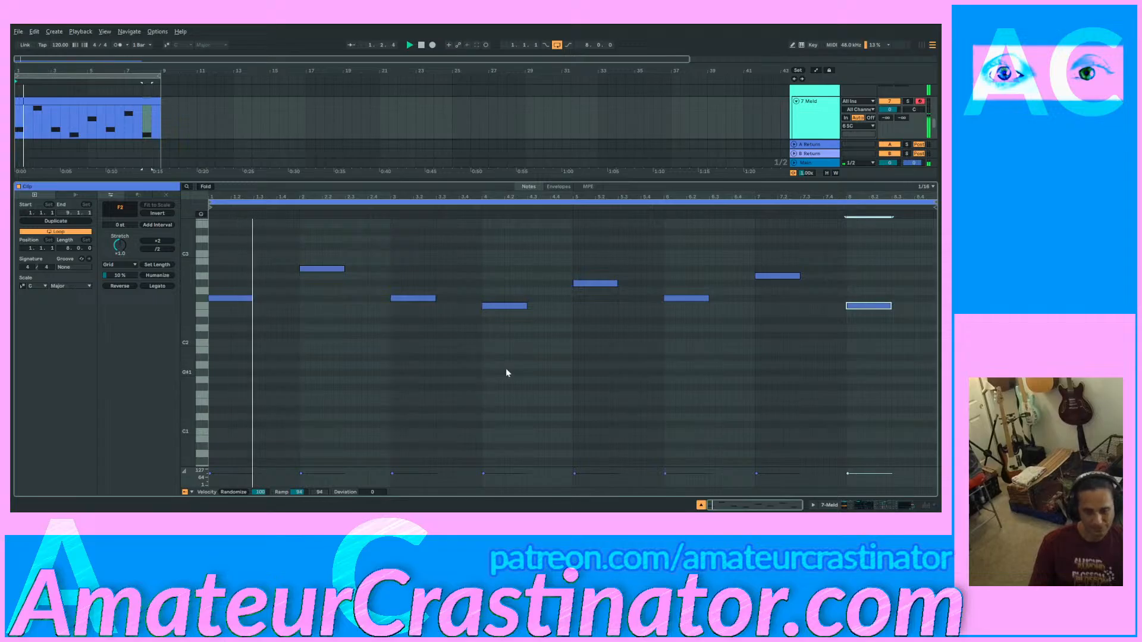
{"action": "left_click", "coordinate": [831, 505]}
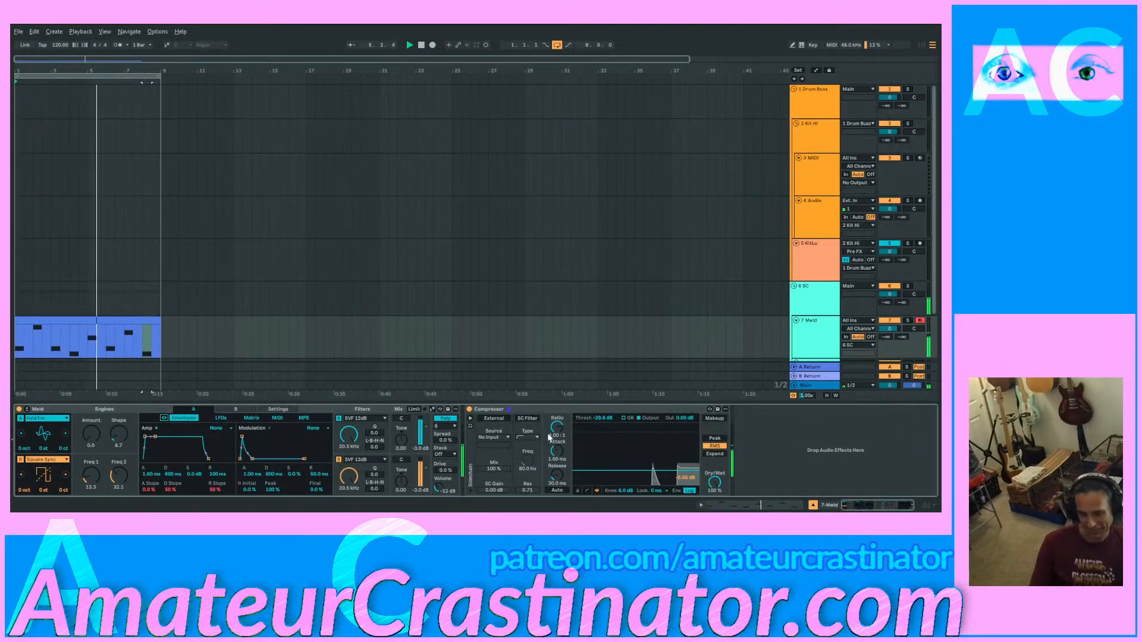
Step: Compress the eight clip notes to half their length and duplicate them to fill bars 5 to 8
{"action": "double_click", "coordinate": [81, 322]}
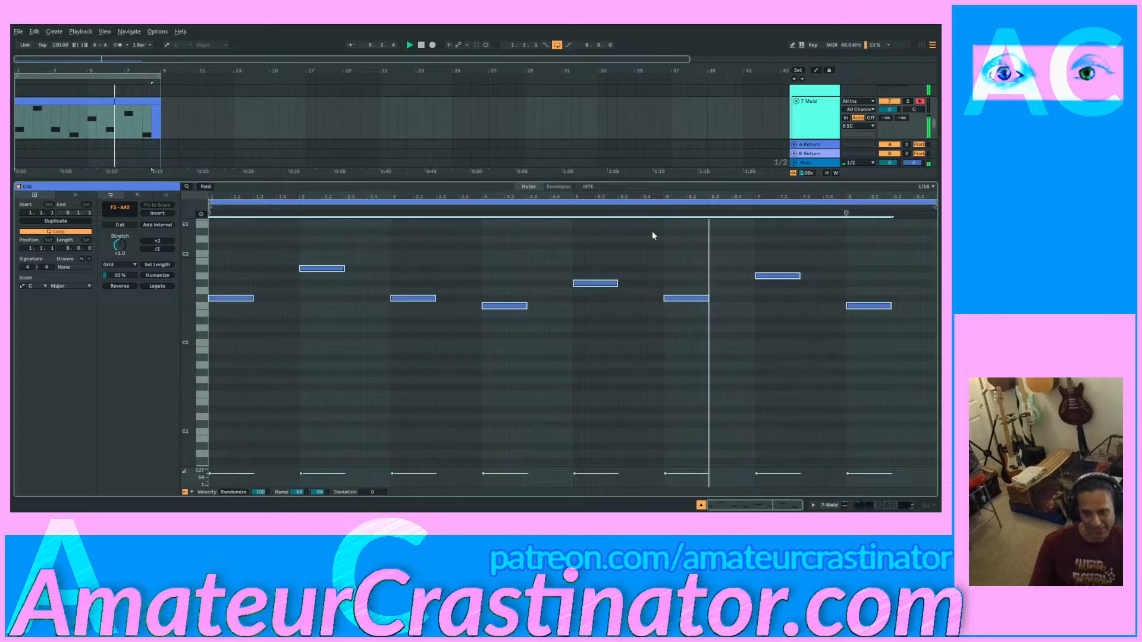
{"action": "left_click_drag", "start_coordinate": [345, 268], "coordinate": [322, 267]}
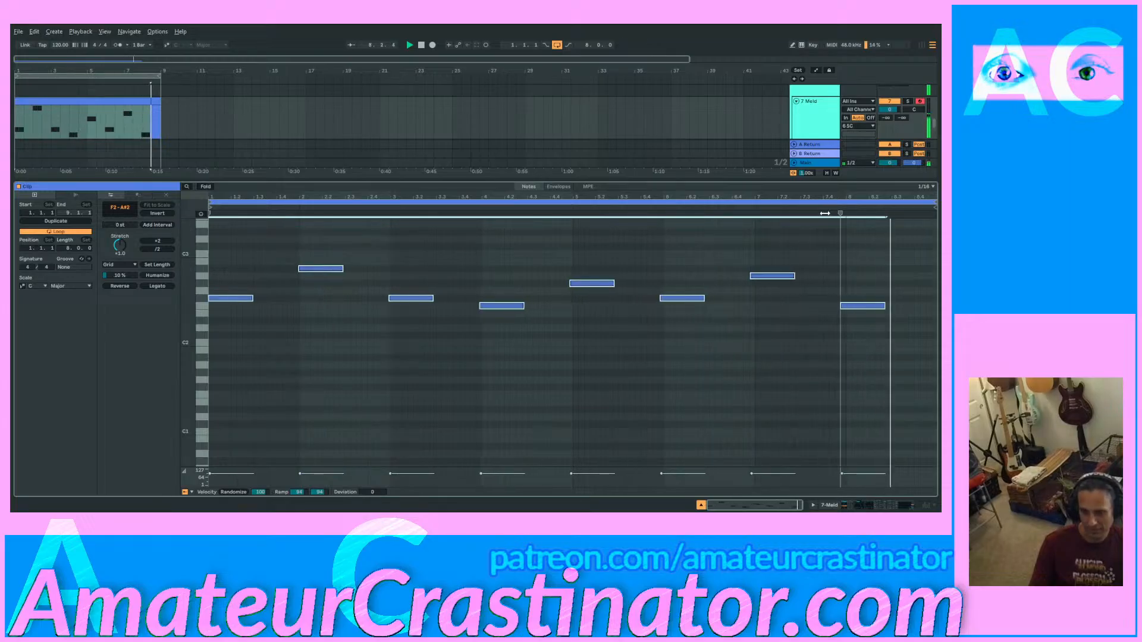
{"action": "mouse_move", "coordinate": [845, 212]}
{"action": "left_mouse_down"}
{"action": "mouse_move", "coordinate": [574, 211]}
{"action": "mouse_move", "coordinate": [589, 212]}
{"action": "mouse_move", "coordinate": [526, 222]}
{"action": "mouse_move", "coordinate": [572, 238]}
{"action": "mouse_move", "coordinate": [173, 385]}
{"action": "left_mouse_up"}
{"action": "key", "text": "ctrl+d"}
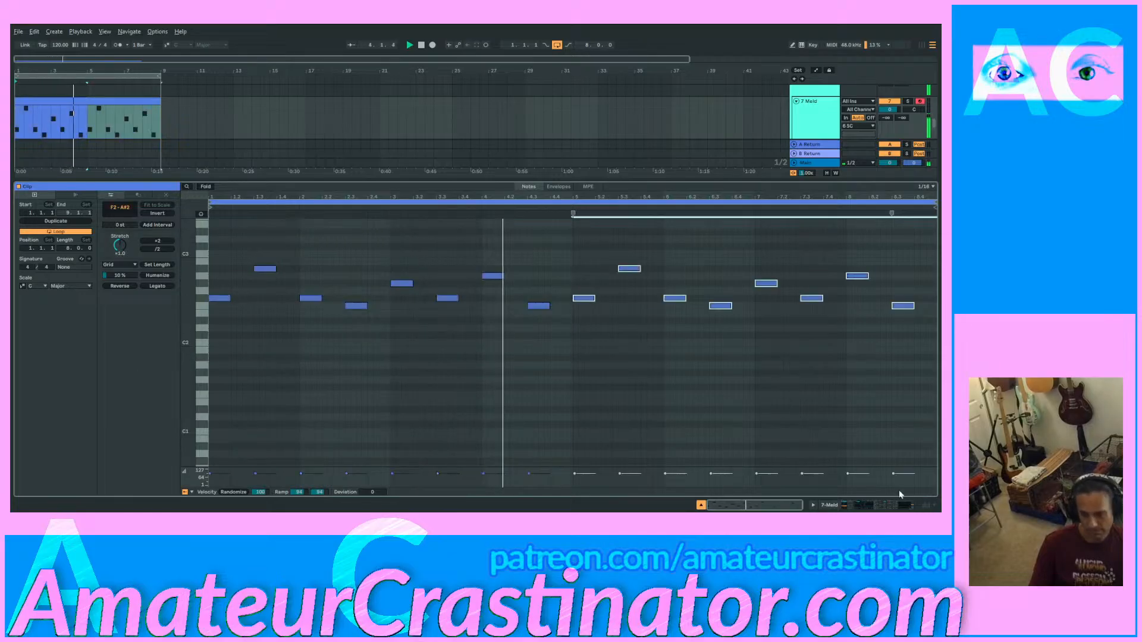
{"action": "left_click", "coordinate": [828, 503]}
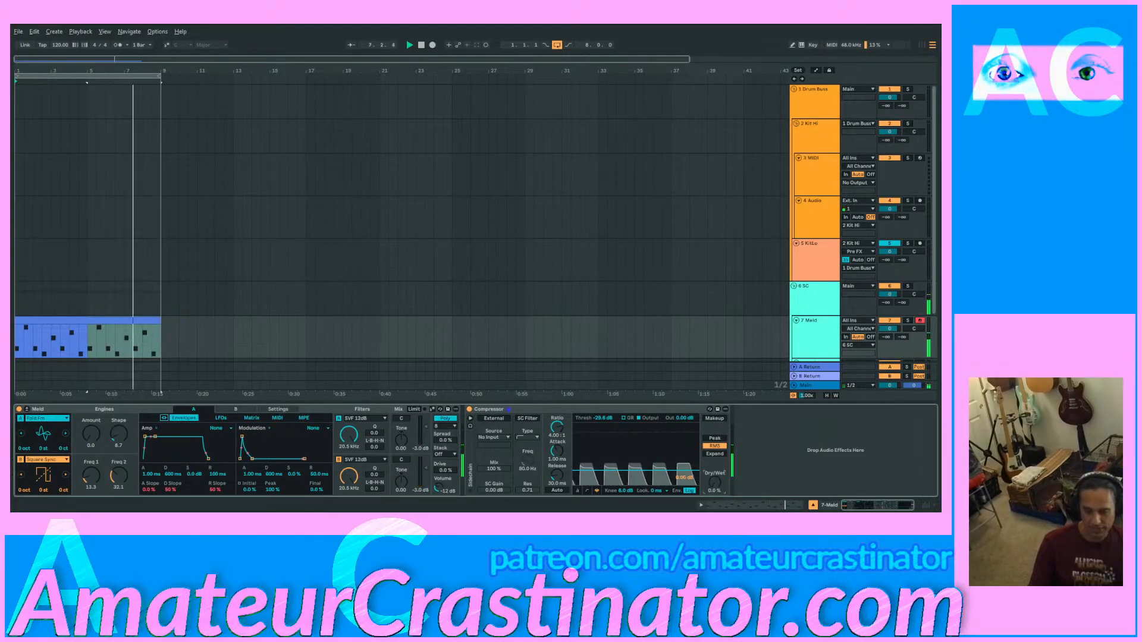
Step: Try the Compressor's Dry/Wet at 0% and 100%, and its ratio at infinity and at about 3.8:1
{"action": "left_click_drag", "start_coordinate": [714, 486], "coordinate": [714, 571]}
{"action": "left_click_drag", "start_coordinate": [708, 486], "coordinate": [709, 402]}
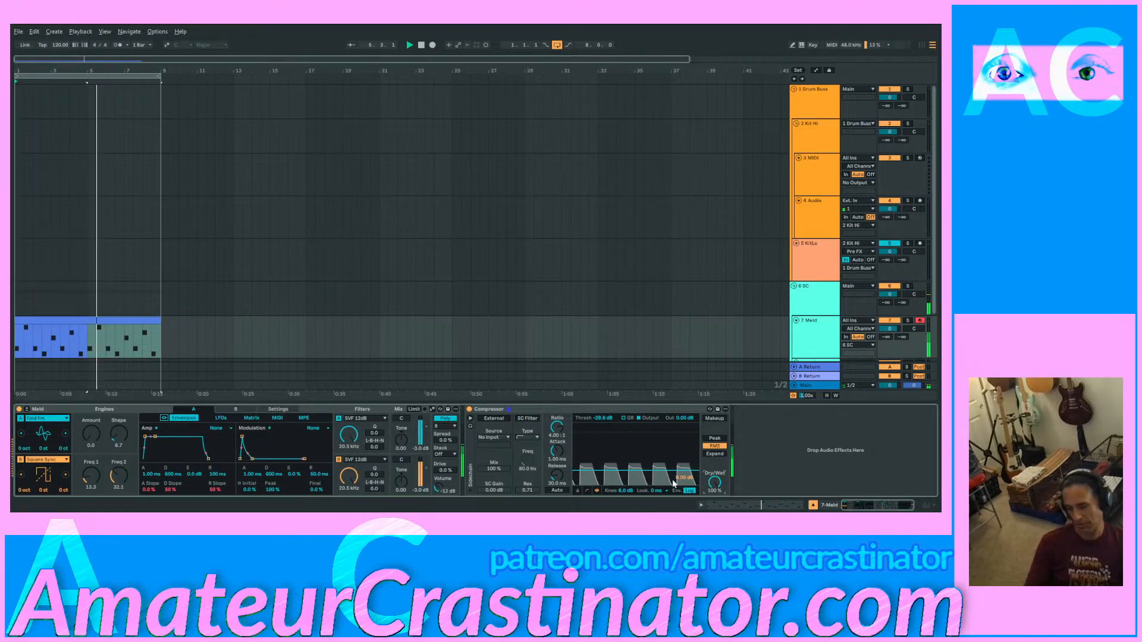
{"action": "left_click_drag", "start_coordinate": [558, 430], "coordinate": [558, 374]}
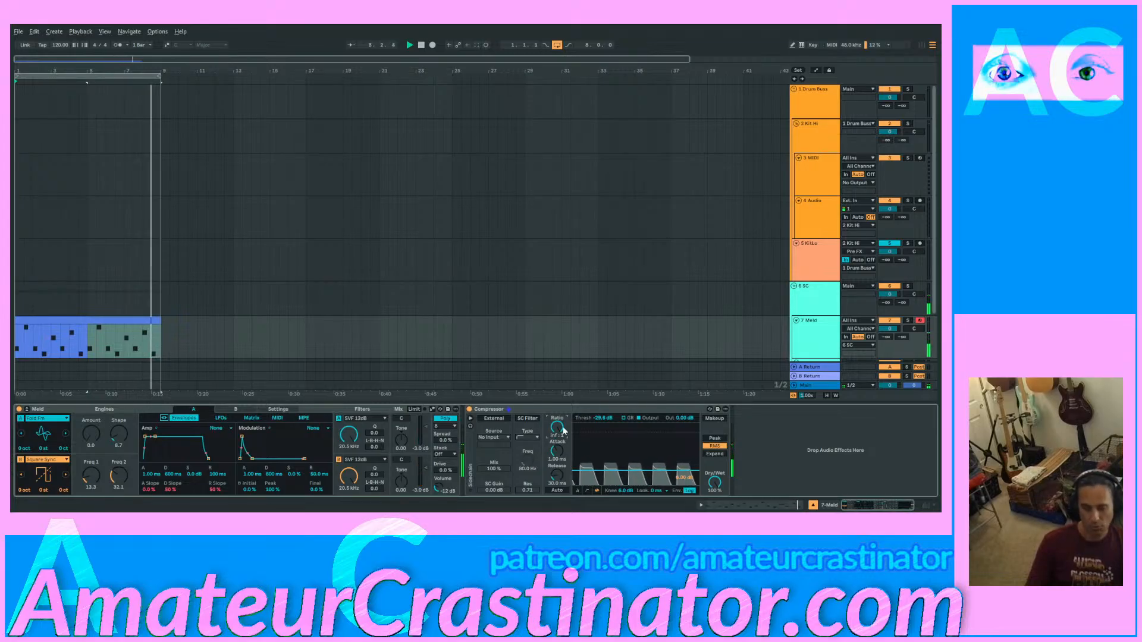
{"action": "mouse_move", "coordinate": [558, 428]}
{"action": "left_mouse_down"}
{"action": "mouse_move", "coordinate": [558, 455]}
{"action": "mouse_move", "coordinate": [558, 431]}
{"action": "left_mouse_up"}
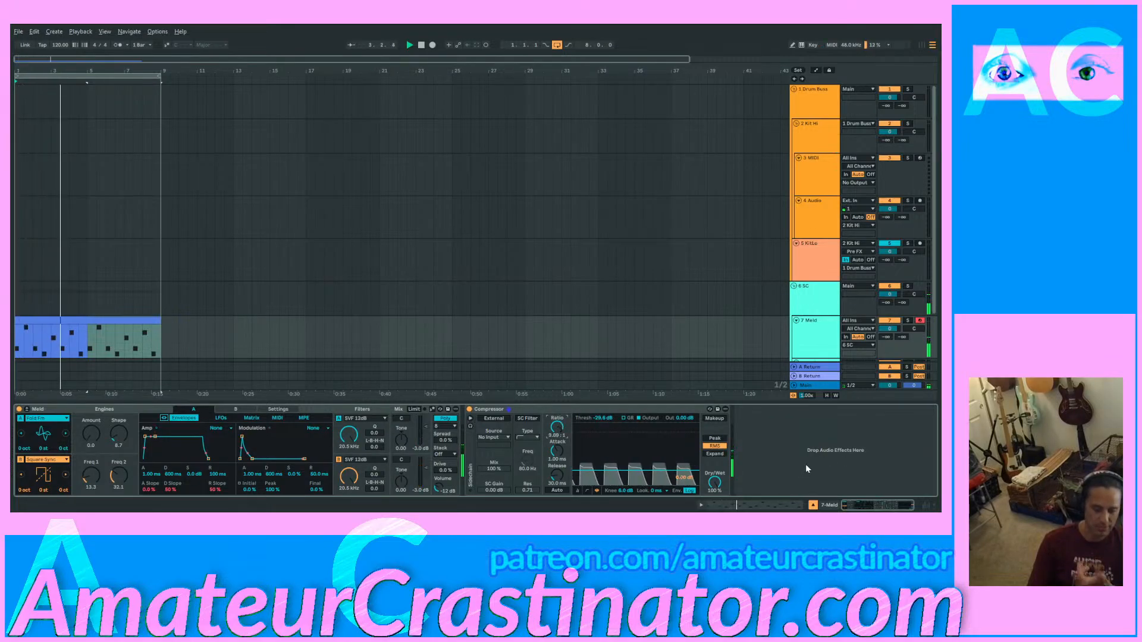
{"action": "left_click_drag", "start_coordinate": [574, 423], "coordinate": [574, 452]}
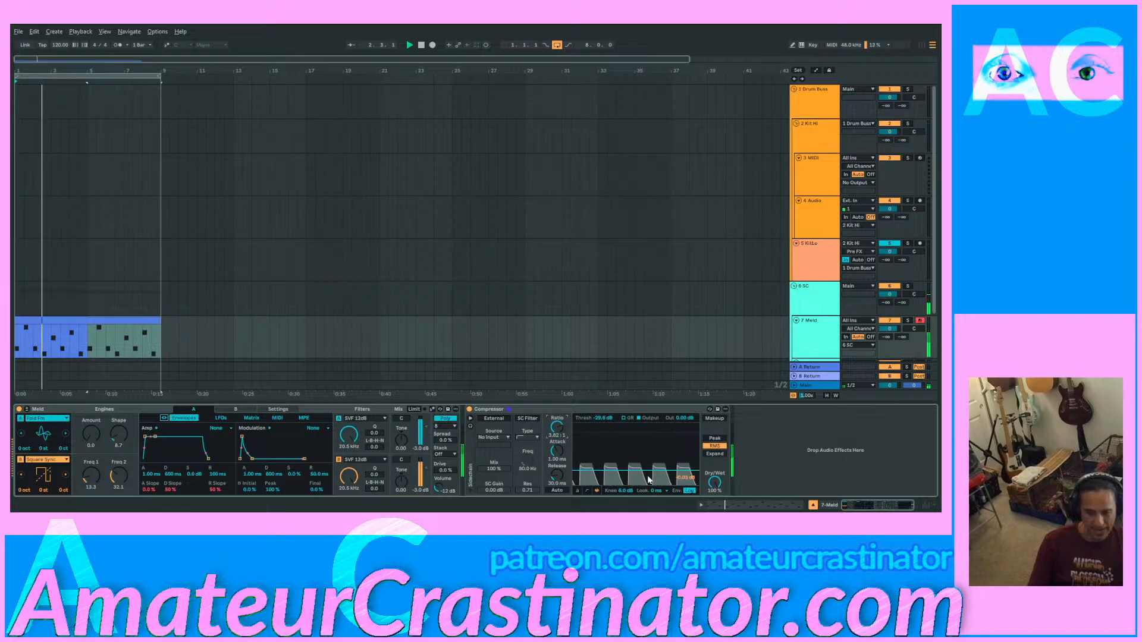
Step: Compare a 3.00 s and a roughly 25 ms Compressor release using the gain reduction display
{"action": "left_click_drag", "start_coordinate": [562, 472], "coordinate": [563, 440]}
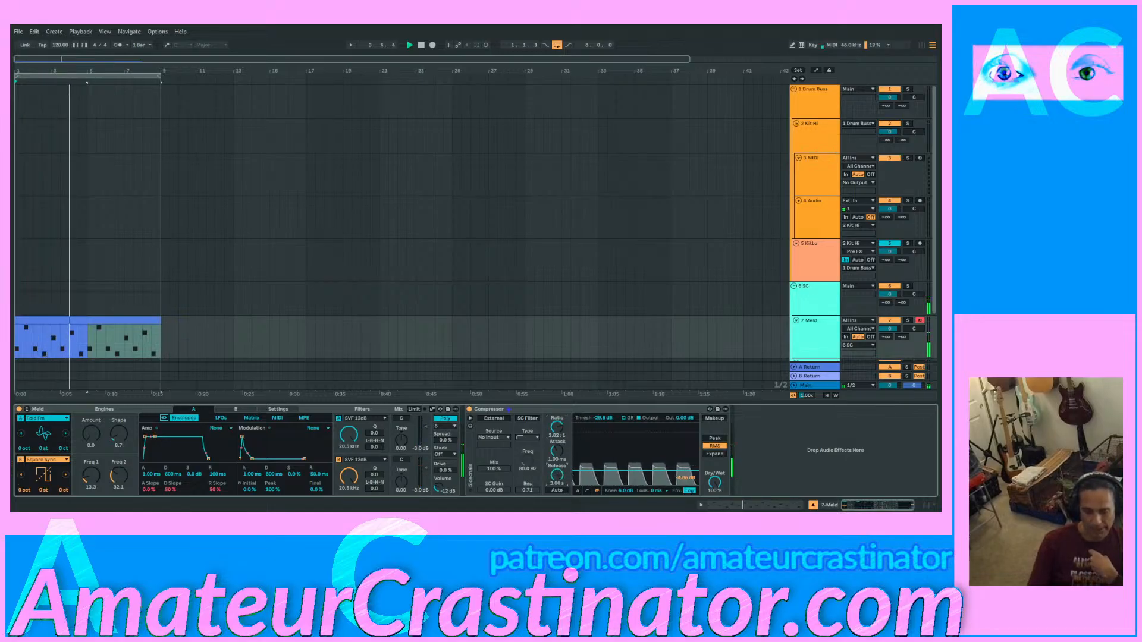
{"action": "left_click", "coordinate": [624, 419]}
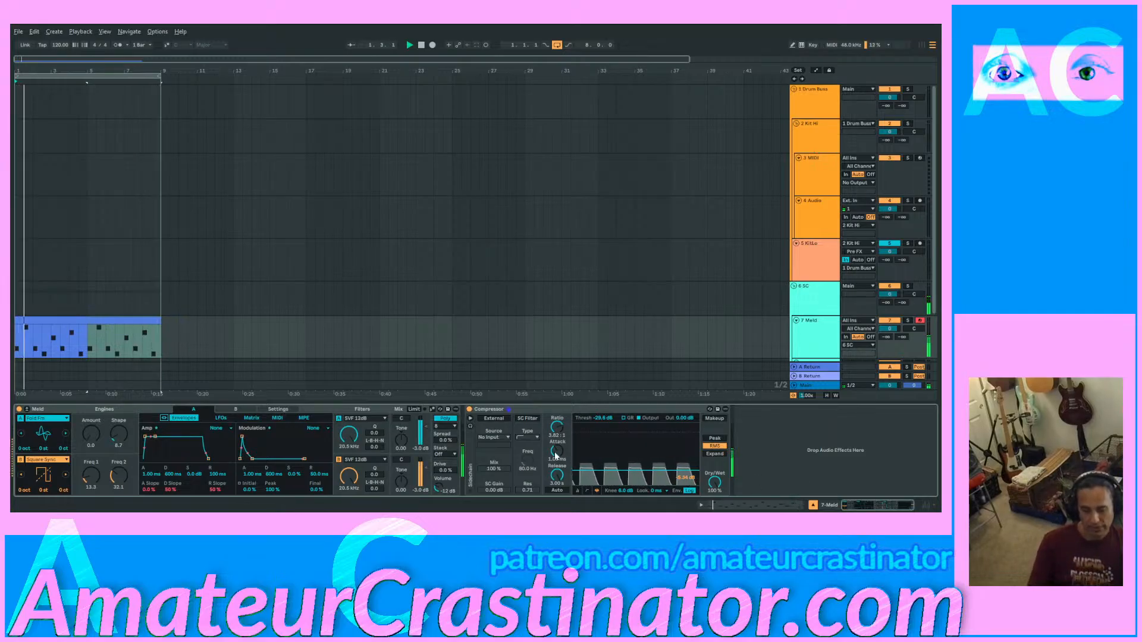
{"action": "left_click", "coordinate": [624, 418]}
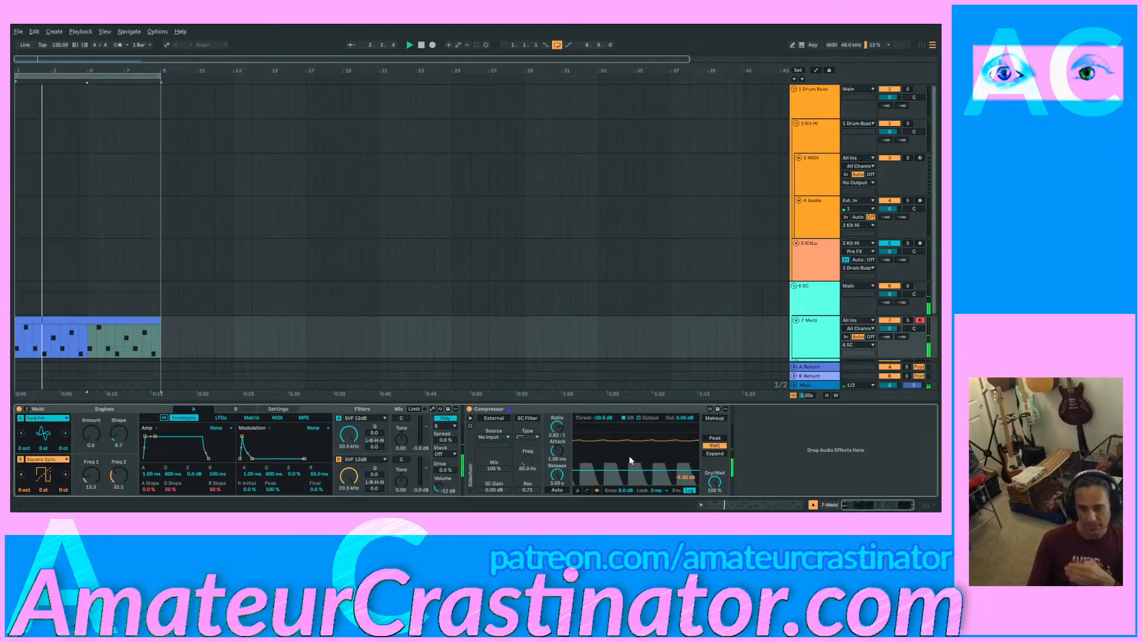
{"action": "left_click_drag", "start_coordinate": [555, 479], "coordinate": [568, 475]}
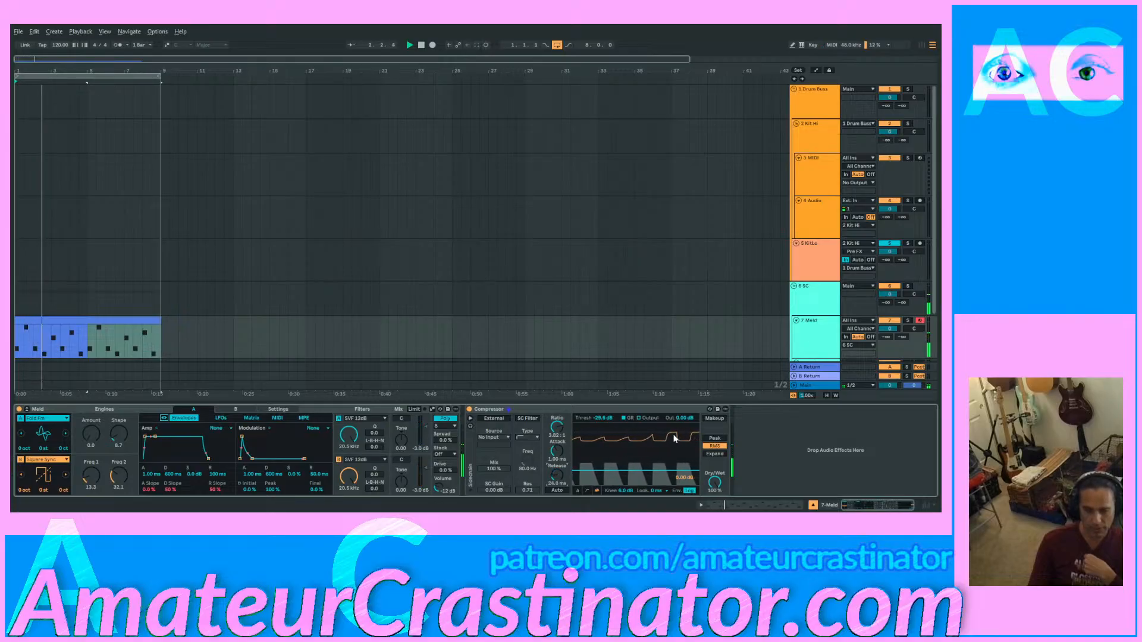
{"action": "left_click", "coordinate": [647, 416]}
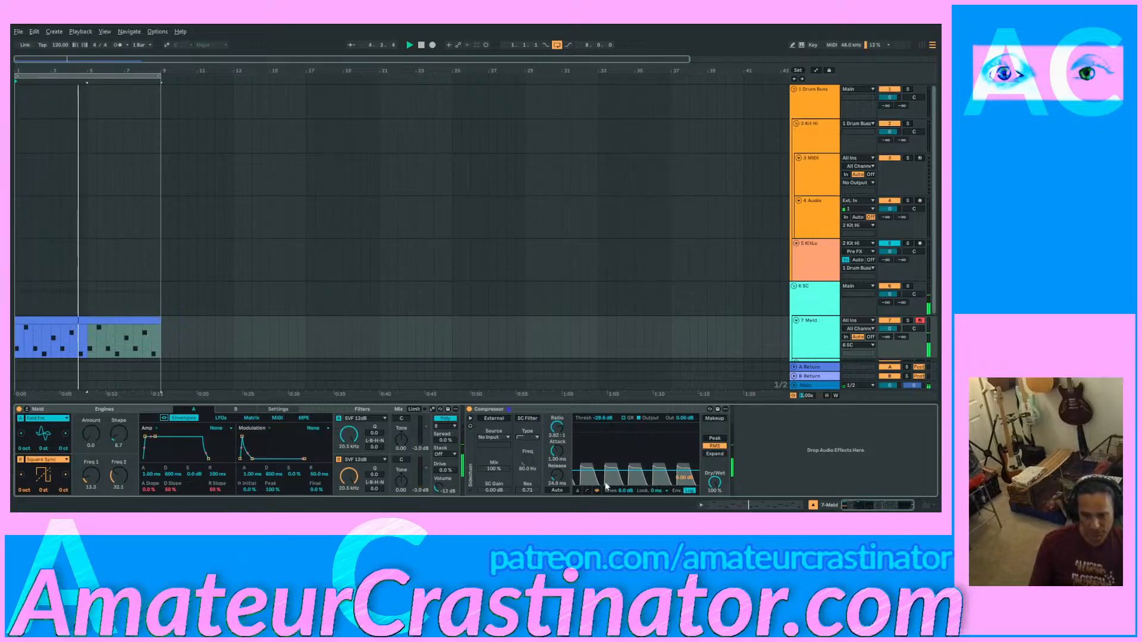
Step: Set the Compressor's ratio to 12.0:1 with a release of about 1 s, and lengthen its attack
{"action": "left_click_drag", "start_coordinate": [561, 474], "coordinate": [561, 419]}
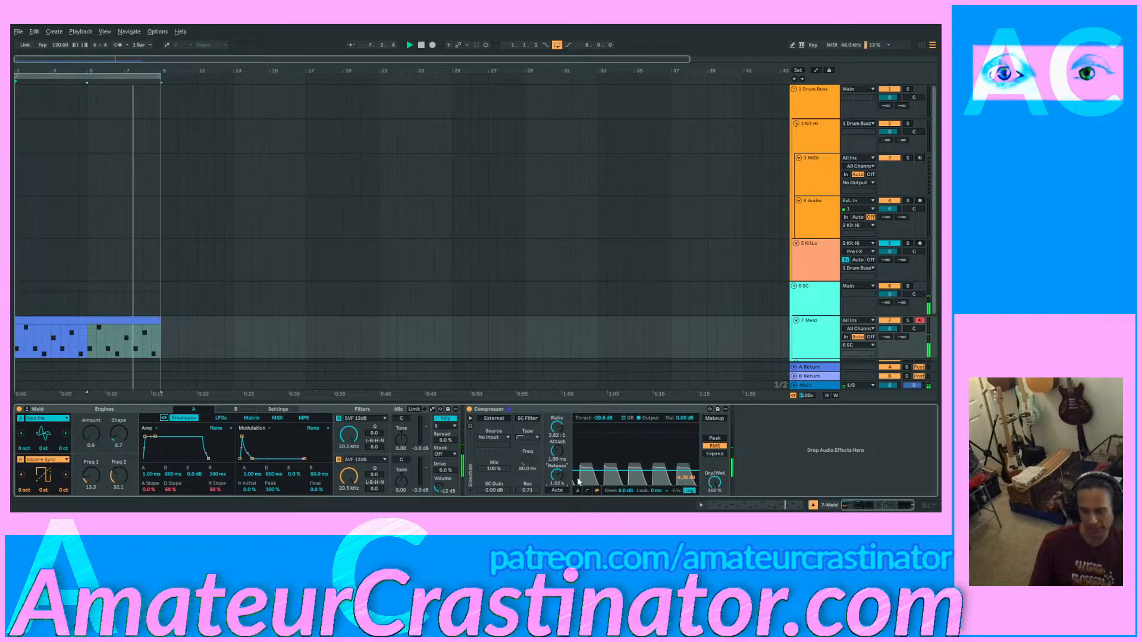
{"action": "mouse_move", "coordinate": [556, 426]}
{"action": "left_mouse_down"}
{"action": "mouse_move", "coordinate": [557, 412]}
{"action": "mouse_move", "coordinate": [601, 433]}
{"action": "mouse_move", "coordinate": [557, 450]}
{"action": "mouse_move", "coordinate": [557, 440]}
{"action": "left_mouse_up"}
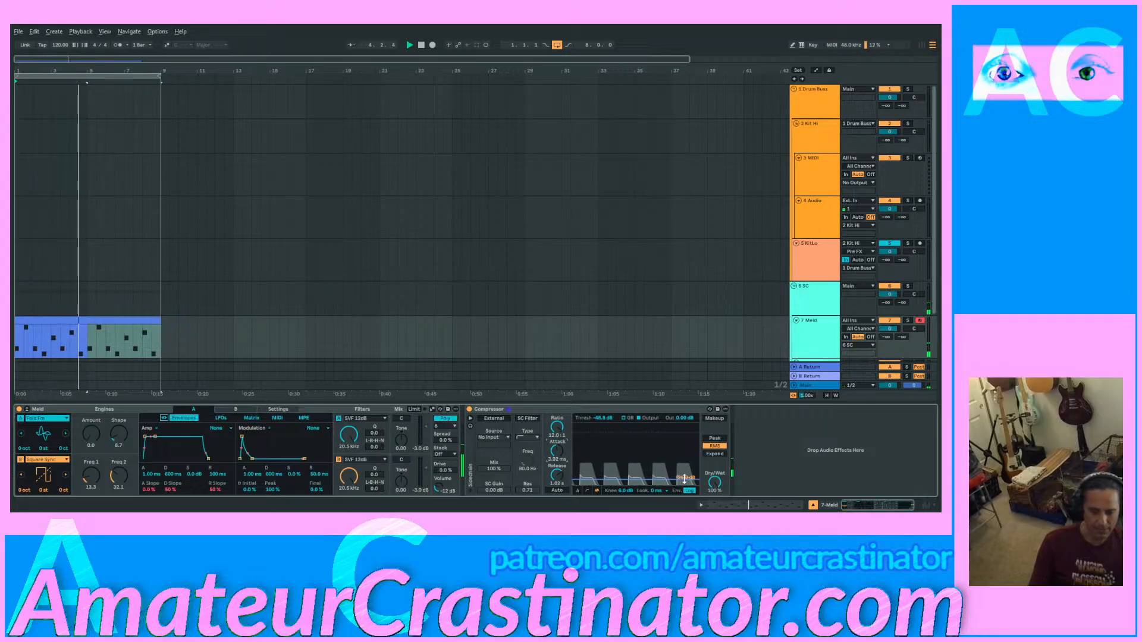
{"action": "left_click_drag", "start_coordinate": [557, 452], "coordinate": [557, 418]}
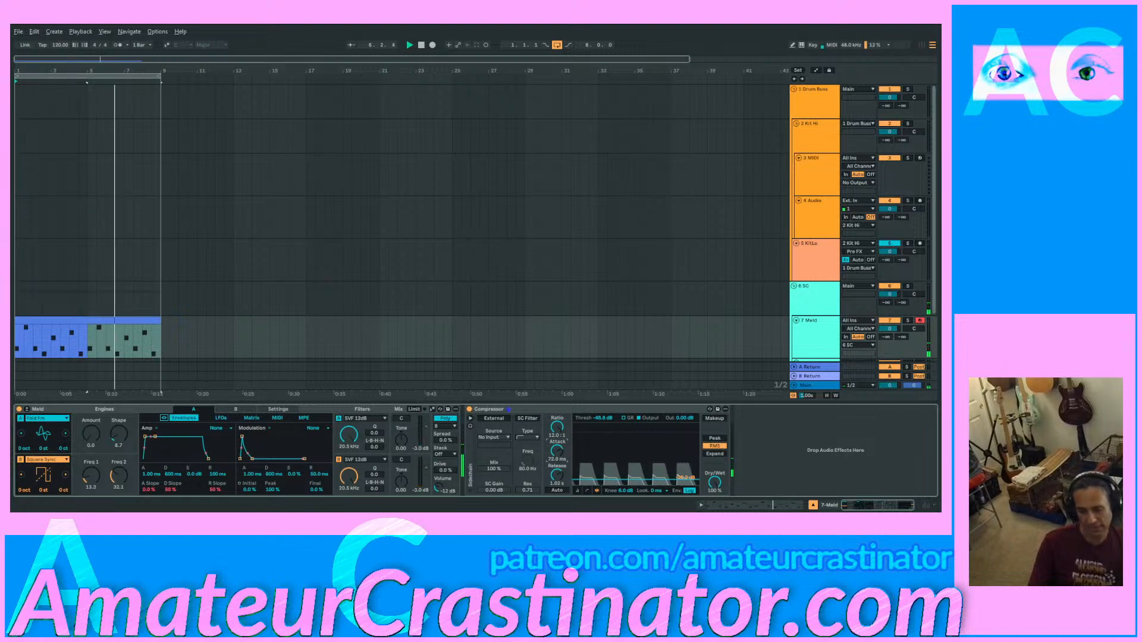
Step: Switch the Compressor to Peak detection with a -34.7 dB threshold, about 26 ms attack and about 430 ms release
{"action": "left_click", "coordinate": [715, 438]}
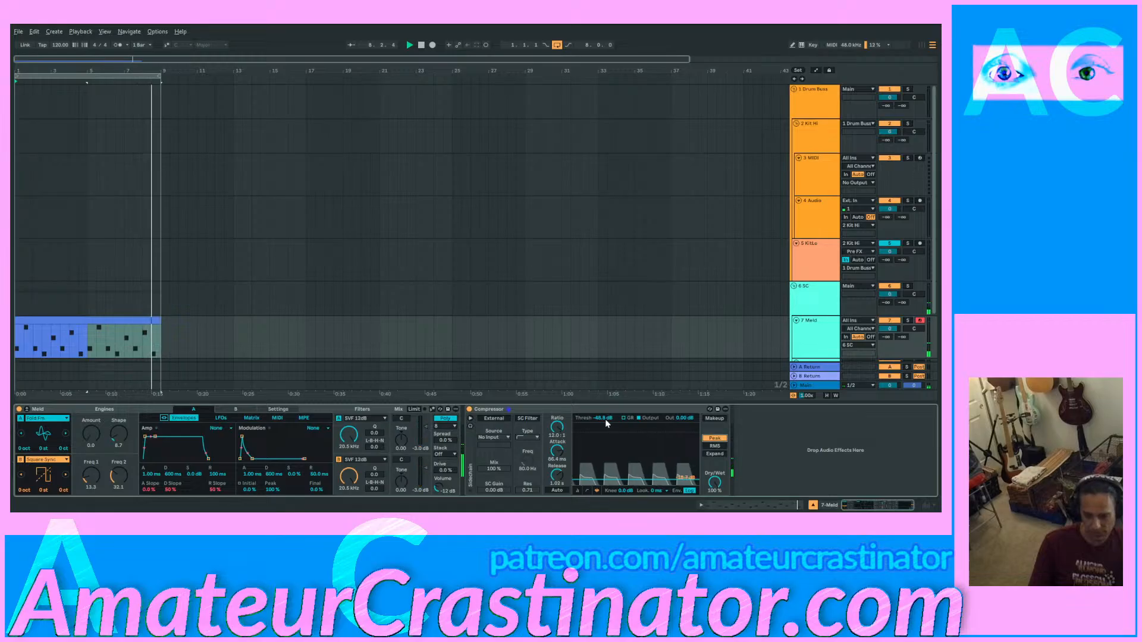
{"action": "mouse_move", "coordinate": [600, 418]}
{"action": "left_mouse_down"}
{"action": "mouse_move", "coordinate": [601, 408]}
{"action": "mouse_move", "coordinate": [603, 419]}
{"action": "left_mouse_up"}
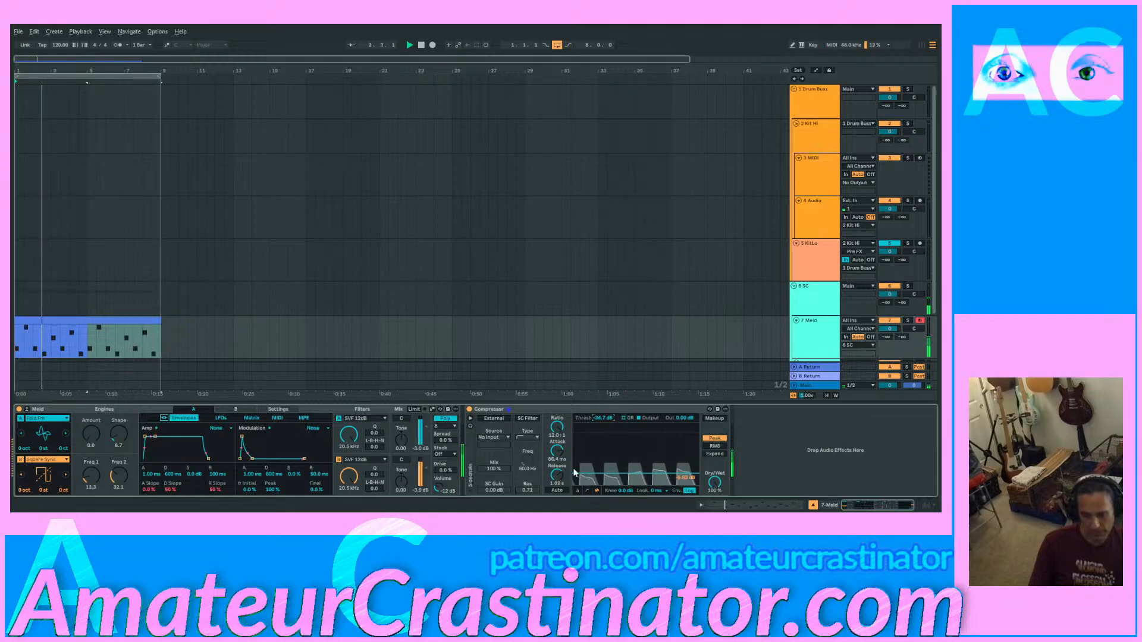
{"action": "left_click_drag", "start_coordinate": [564, 459], "coordinate": [565, 535]}
{"action": "left_click_drag", "start_coordinate": [560, 456], "coordinate": [561, 392]}
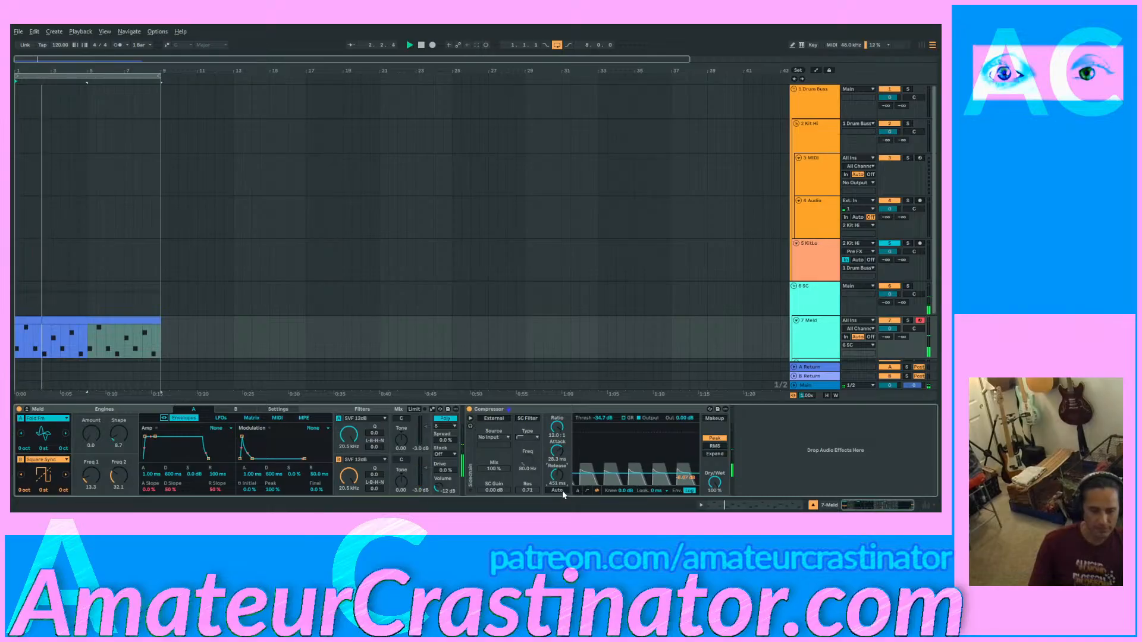
Step: Set the Compressor's release to about 196 ms, attack to 42.4 ms and knee to 4.2 dB
{"action": "mouse_move", "coordinate": [559, 481]}
{"action": "left_mouse_down"}
{"action": "mouse_move", "coordinate": [559, 471]}
{"action": "mouse_move", "coordinate": [558, 488]}
{"action": "left_mouse_up"}
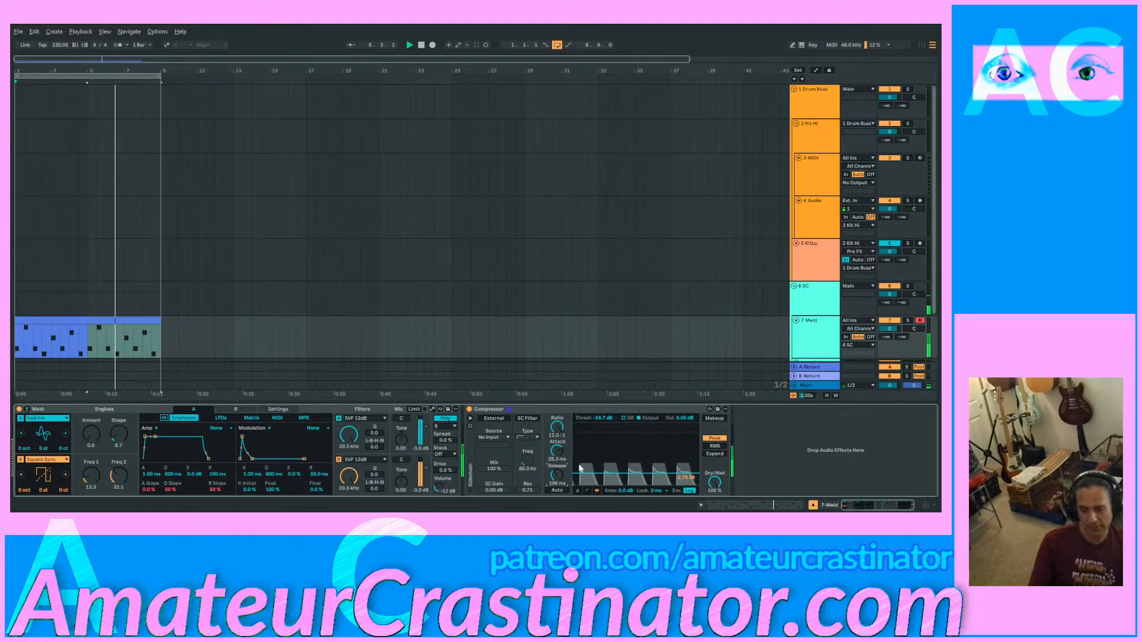
{"action": "left_click_drag", "start_coordinate": [557, 451], "coordinate": [557, 447]}
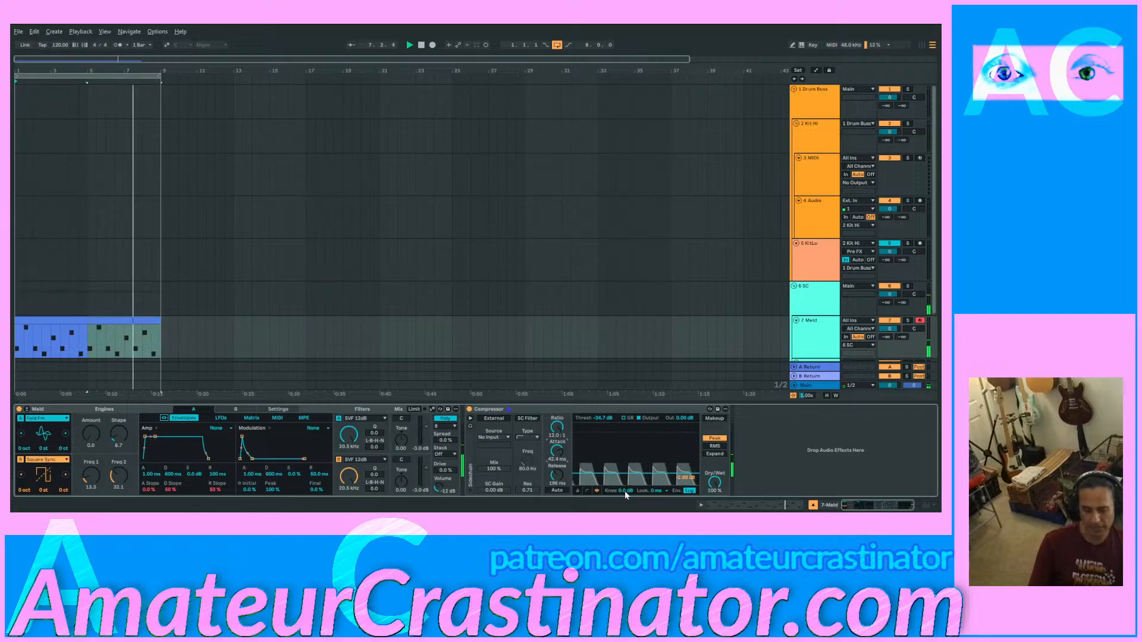
{"action": "left_click_drag", "start_coordinate": [626, 492], "coordinate": [625, 478]}
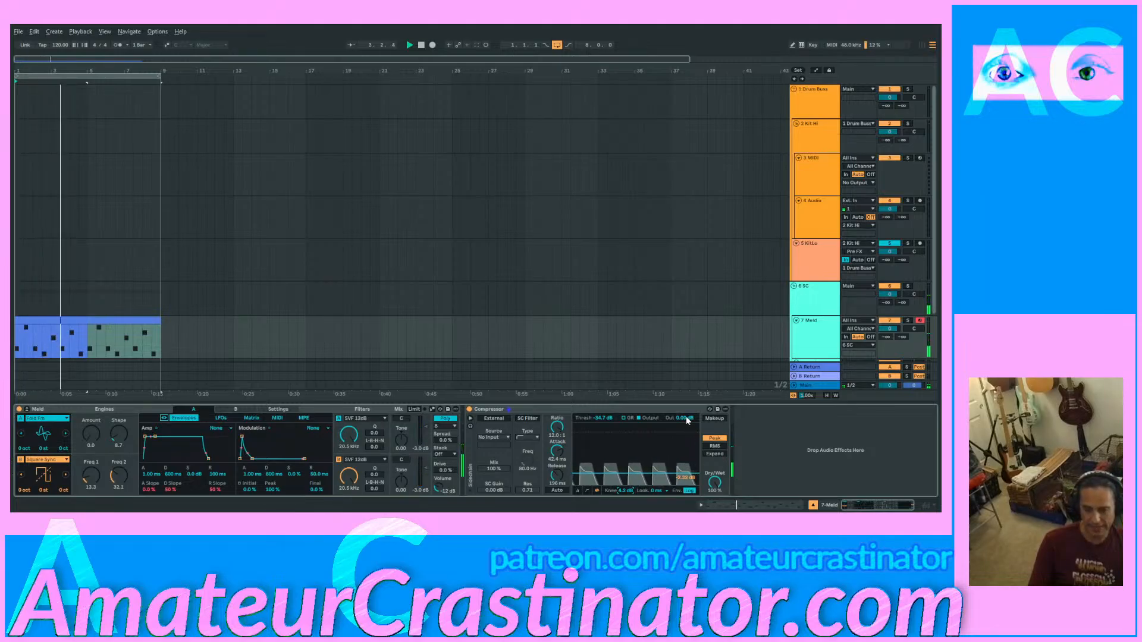
Step: Match the Compressor's output by ear against bypass and 0% Dry/Wet, setting the output gain to 8 dB with Dry/Wet at 100%
{"action": "left_click_drag", "start_coordinate": [687, 419], "coordinate": [687, 386]}
{"action": "left_click", "coordinate": [469, 409]}
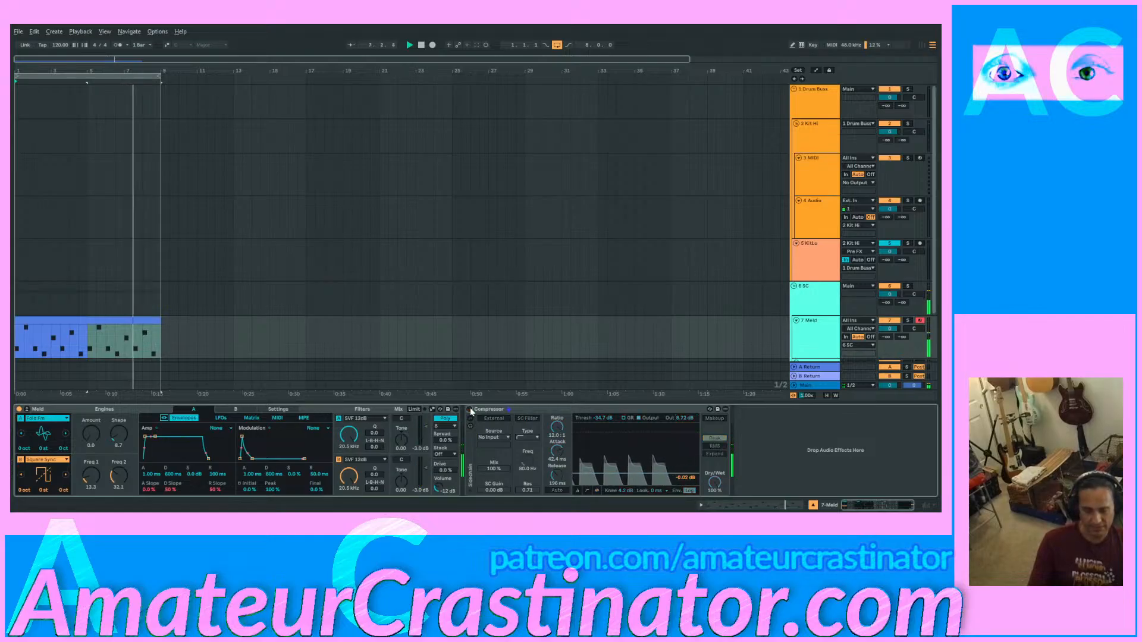
{"action": "left_click", "coordinate": [469, 409]}
{"action": "left_click_drag", "start_coordinate": [715, 485], "coordinate": [715, 565]}
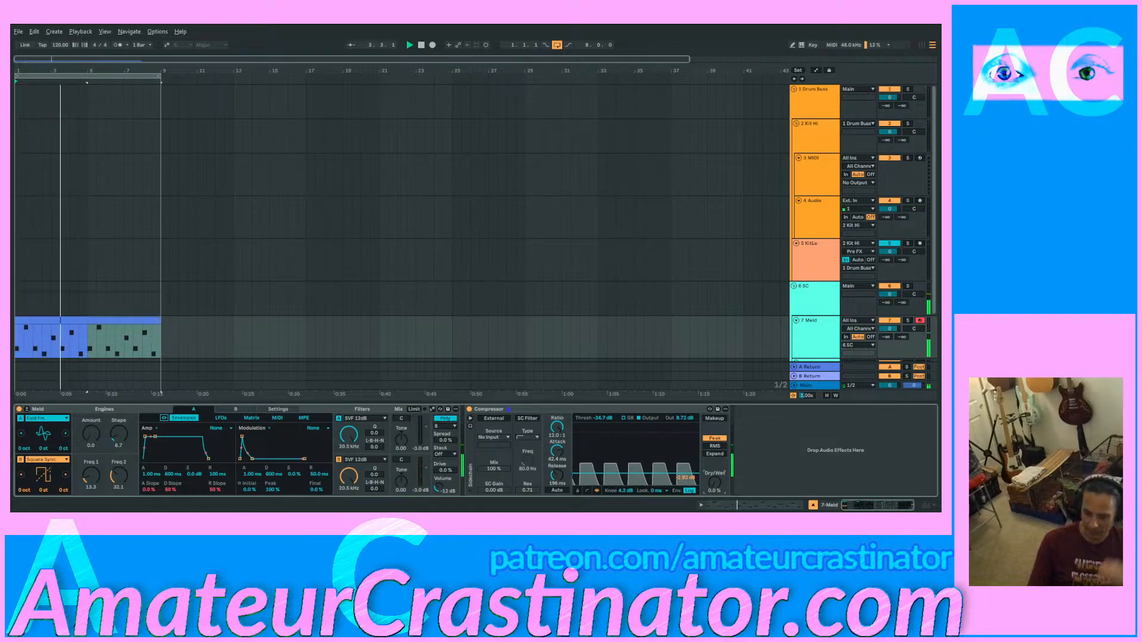
{"action": "left_click_drag", "start_coordinate": [711, 488], "coordinate": [710, 417]}
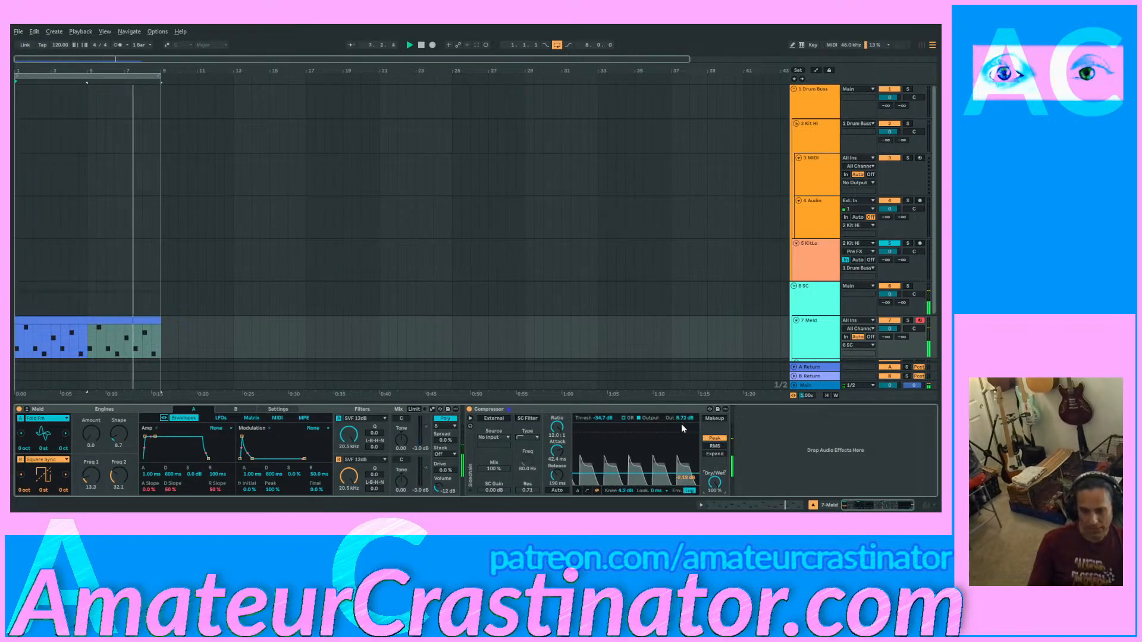
{"action": "type", "text": "8"}
{"action": "key", "text": "Return"}
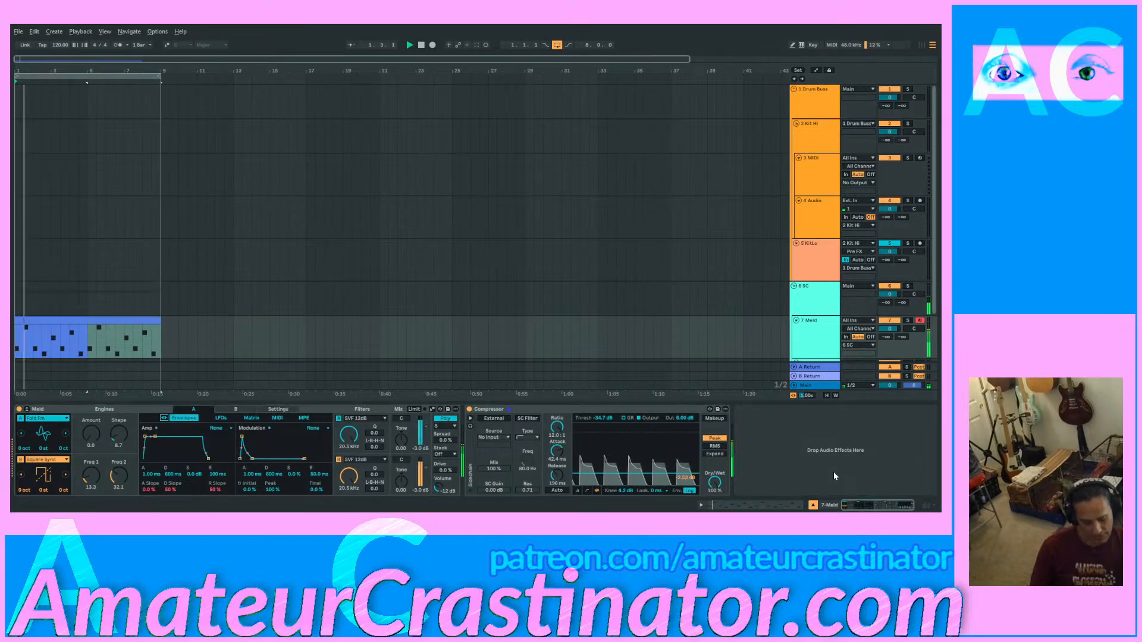
Step: Add a Delay device after the Compressor on the 7 Meld track with Ping Pong enabled
{"action": "left_click", "coordinate": [821, 160]}
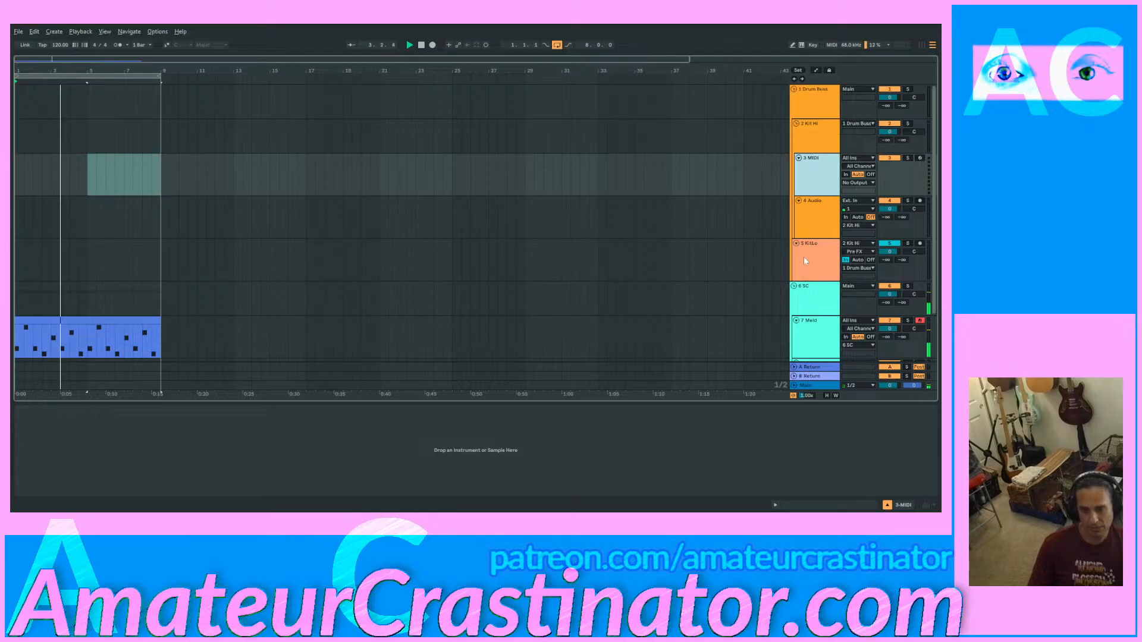
{"action": "left_click", "coordinate": [817, 338]}
{"action": "left_click", "coordinate": [807, 479]}
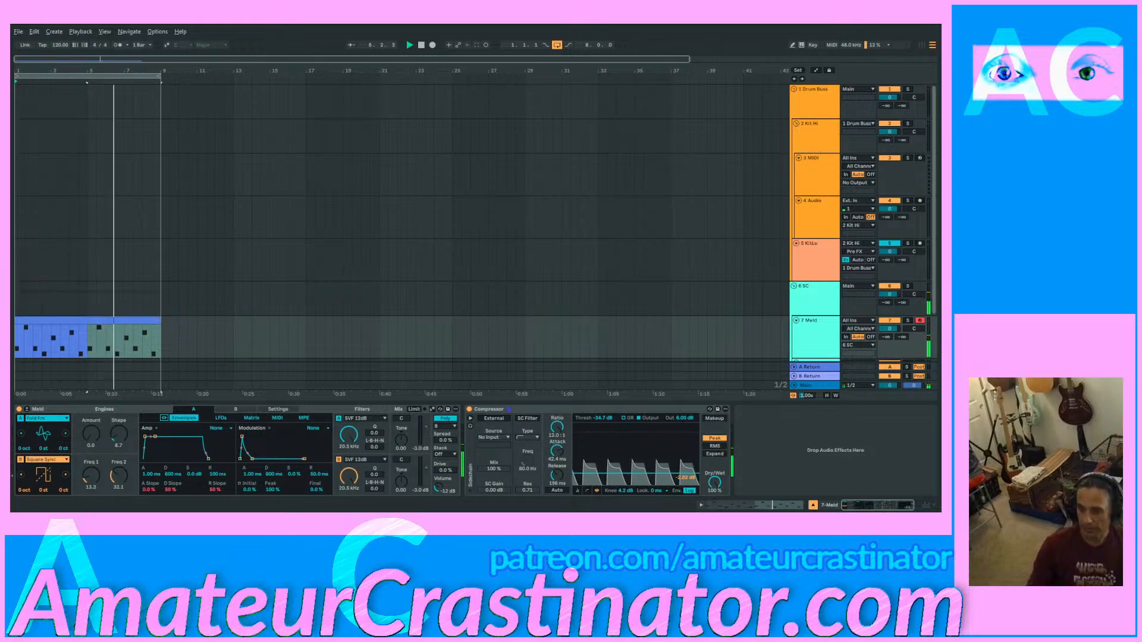
{"action": "key", "text": "ctrl+v"}
{"action": "left_click", "coordinate": [898, 457]}
{"action": "left_click", "coordinate": [907, 507]}
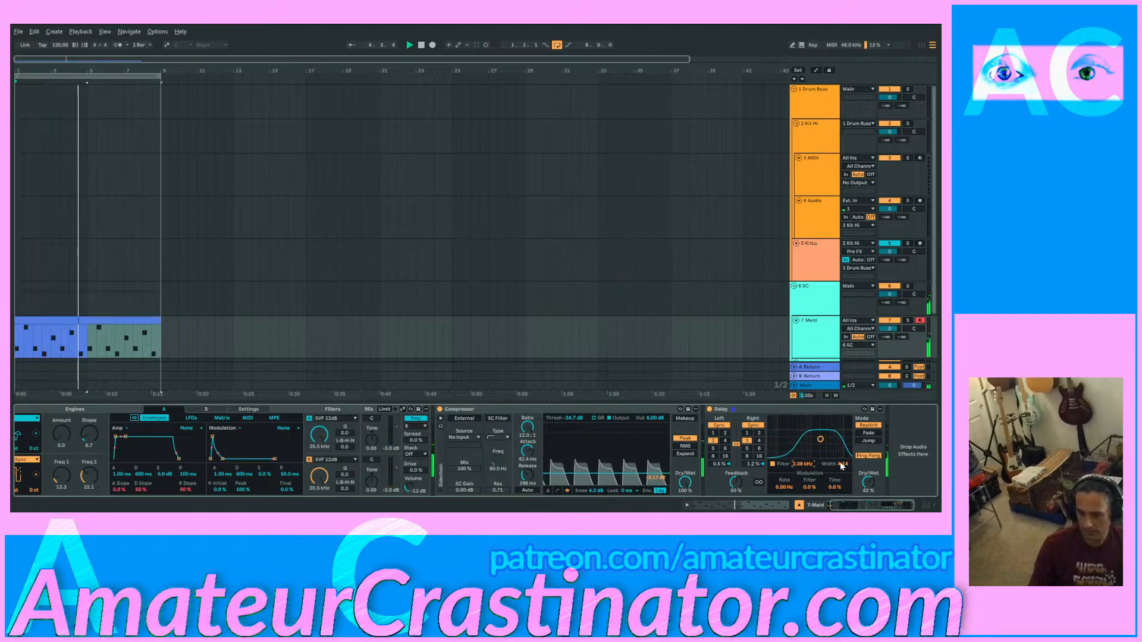
Step: Load Reaktor 6 on the 3 MIDI track and open the Limelite.ens groovebox from the Reaktor Factory Library
{"action": "left_click", "coordinate": [816, 184]}
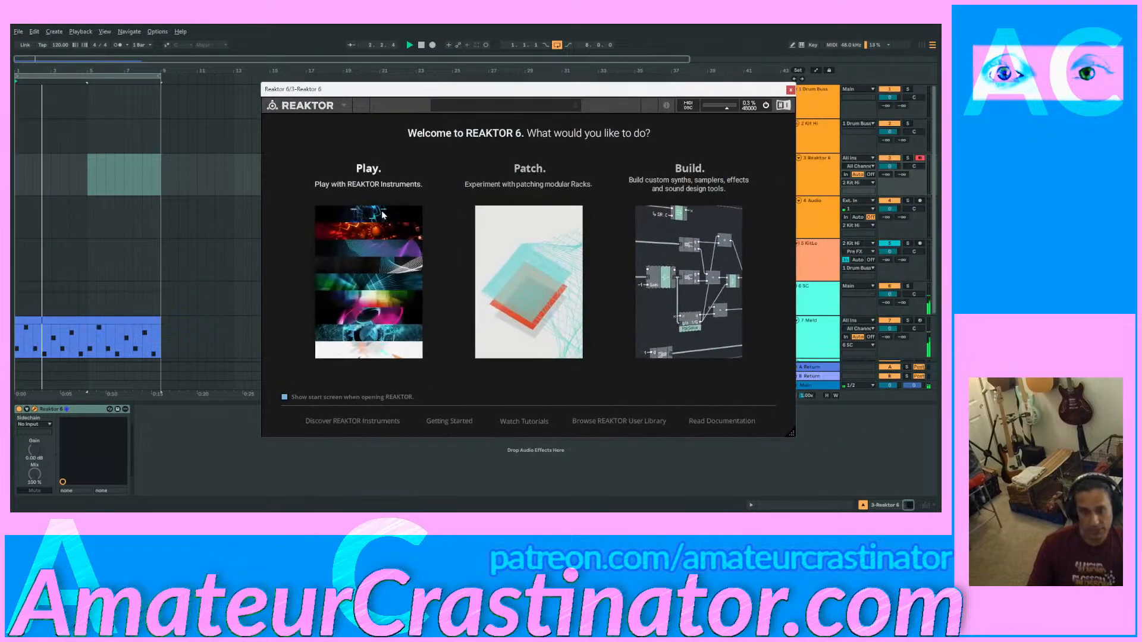
{"action": "left_click", "coordinate": [522, 253]}
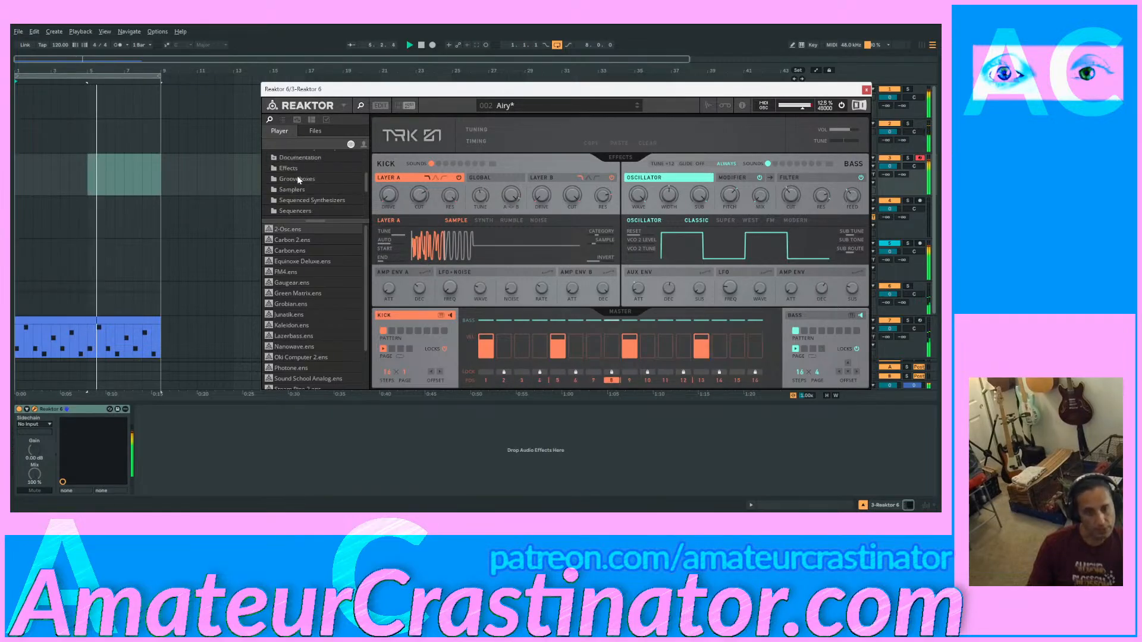
{"action": "scroll", "coordinate": [316, 180], "scroll_direction": "down", "scroll_amount": 1}
{"action": "left_click", "coordinate": [316, 178]}
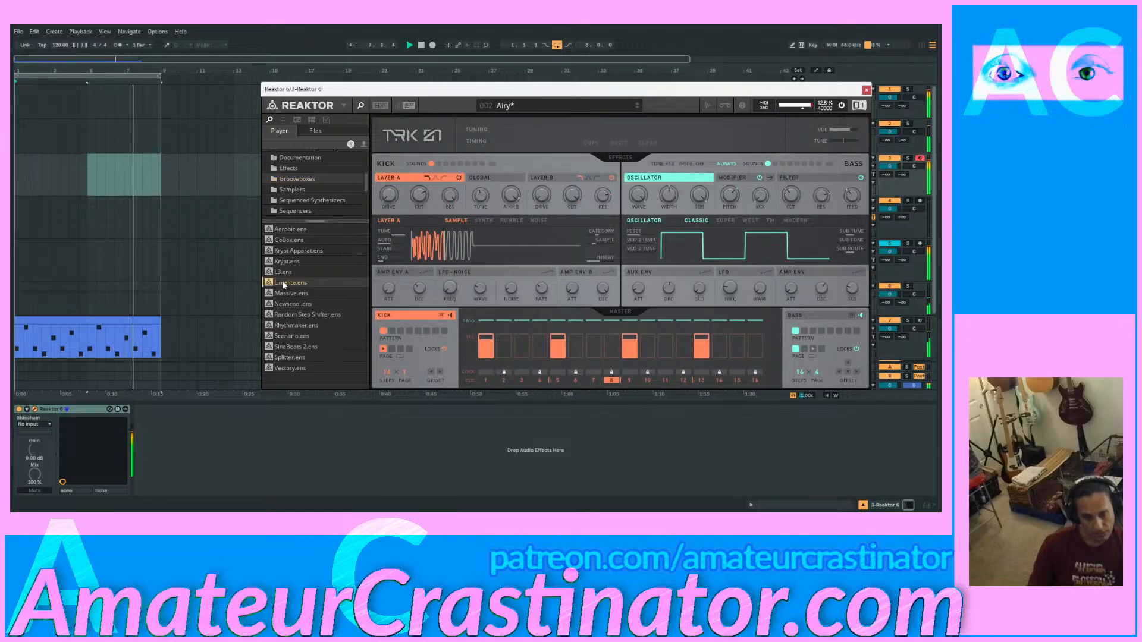
{"action": "double_click", "coordinate": [283, 284]}
{"action": "left_click", "coordinate": [504, 299]}
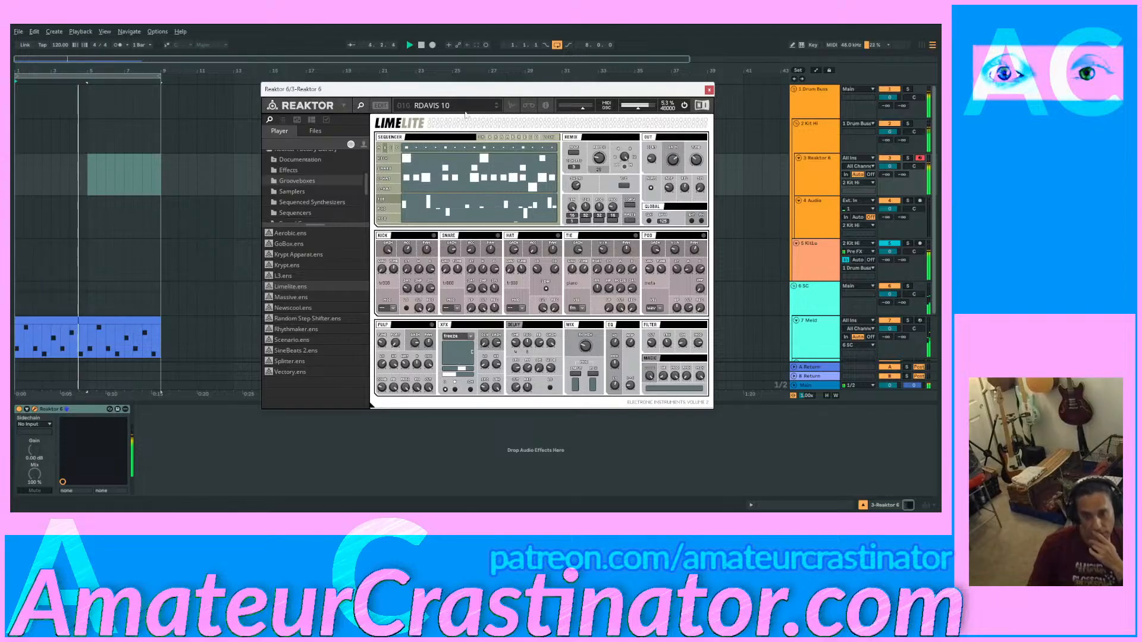
Step: Look through Limelite's embedded snapshot banks and Reaktor's file browser for available presets
{"action": "left_click", "coordinate": [441, 108]}
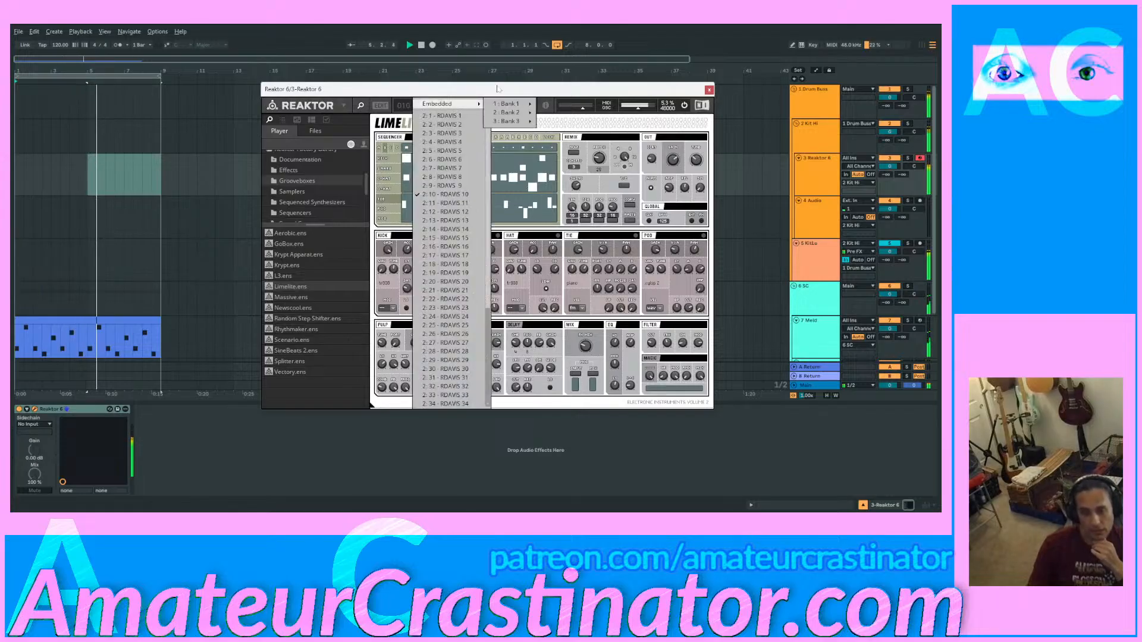
{"action": "left_click", "coordinate": [548, 410]}
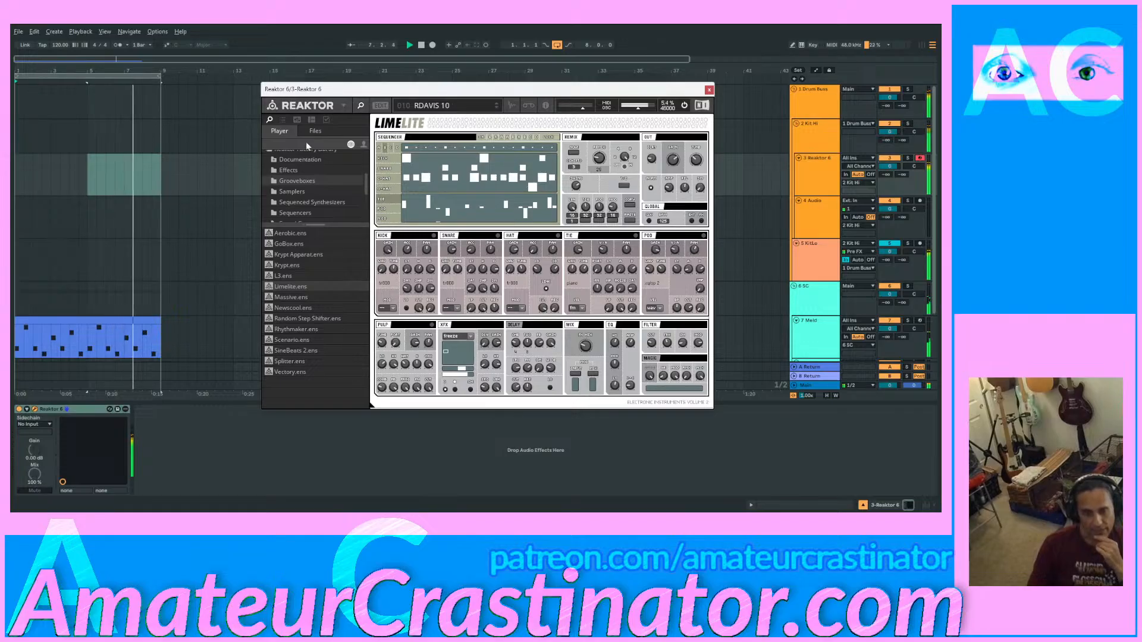
{"action": "left_click", "coordinate": [283, 121]}
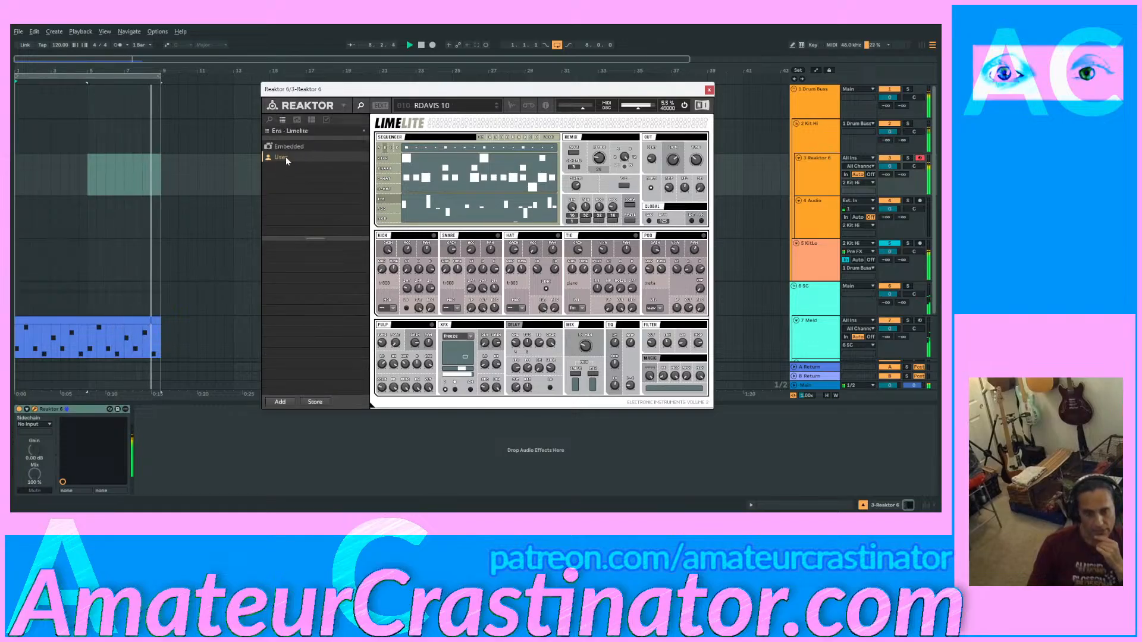
{"action": "left_click", "coordinate": [290, 146]}
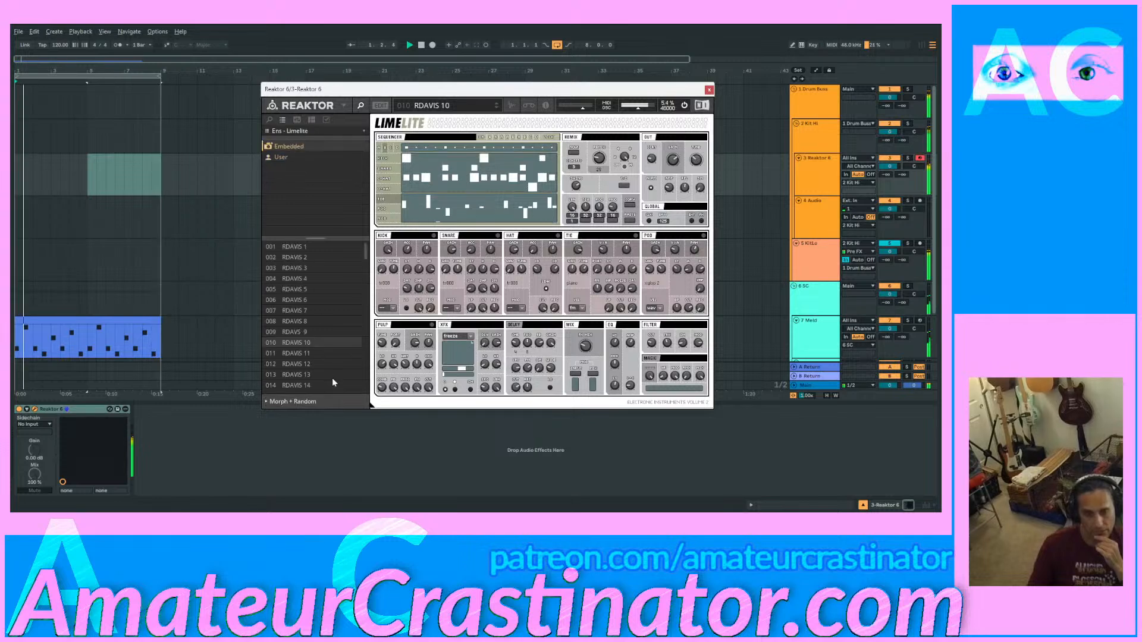
{"action": "left_click_drag", "start_coordinate": [365, 251], "coordinate": [382, 303]}
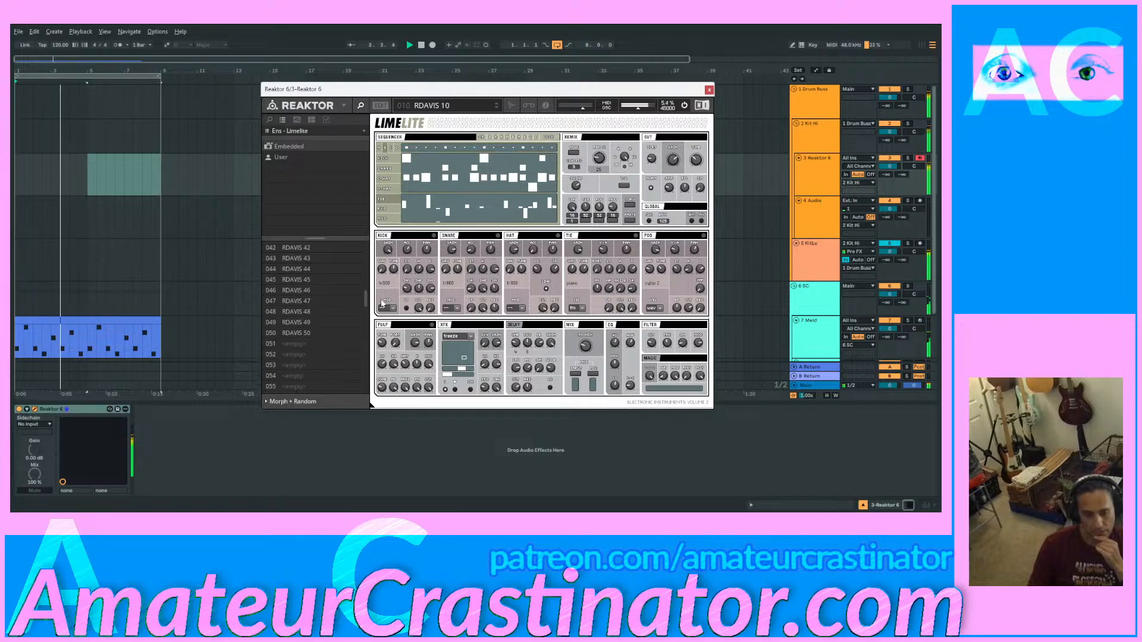
{"action": "left_click", "coordinate": [327, 339]}
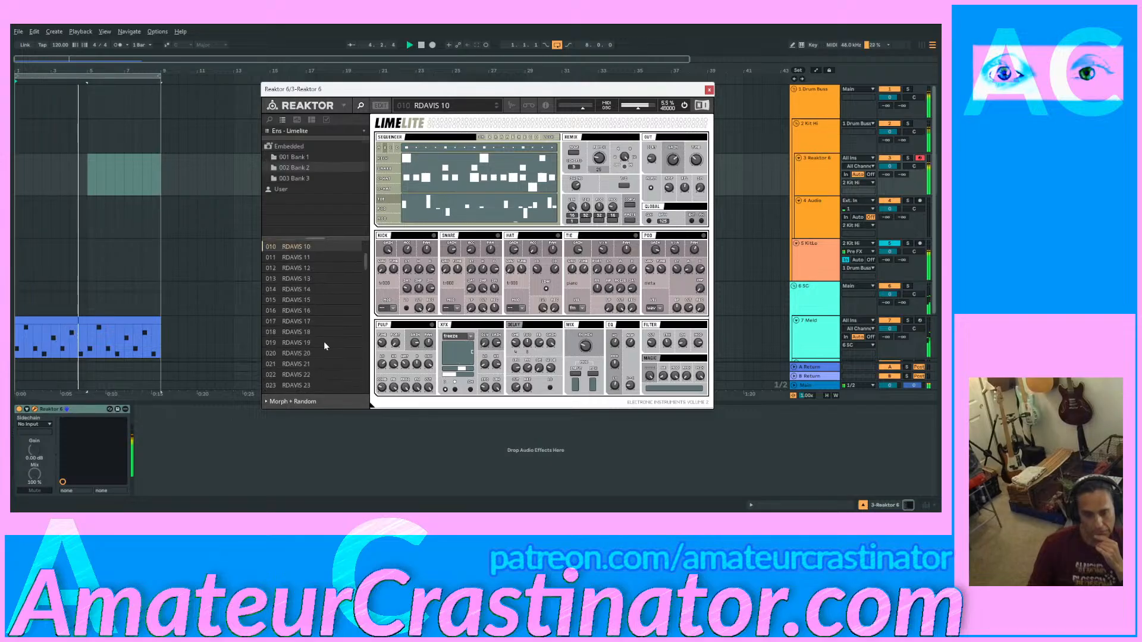
{"action": "scroll", "coordinate": [355, 255], "scroll_direction": "up", "scroll_amount": 3}
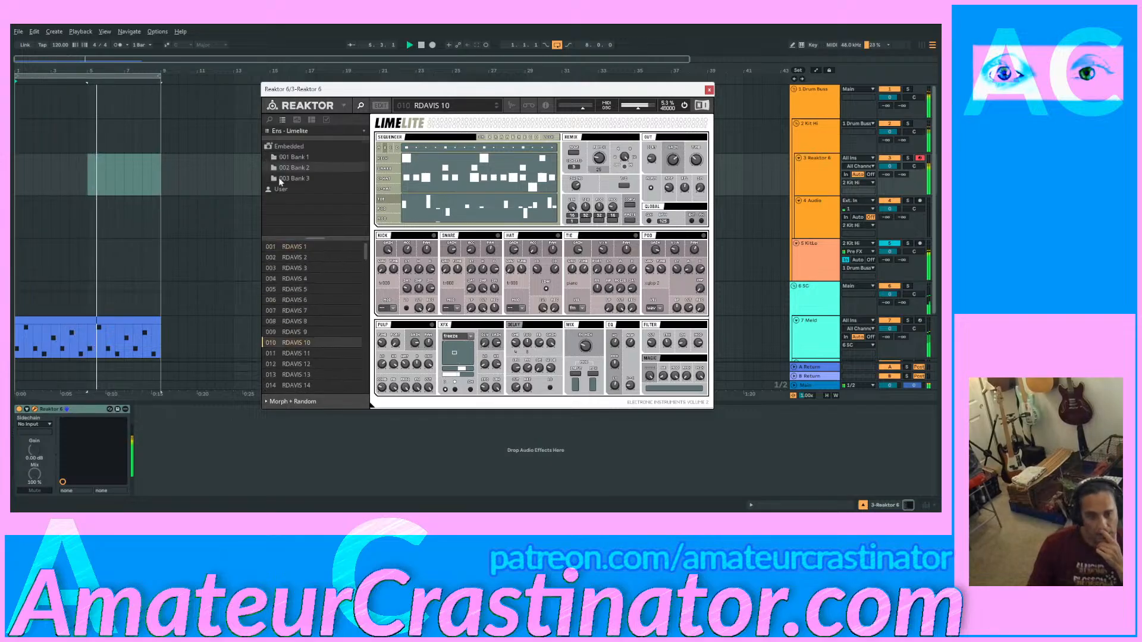
{"action": "left_click", "coordinate": [271, 120]}
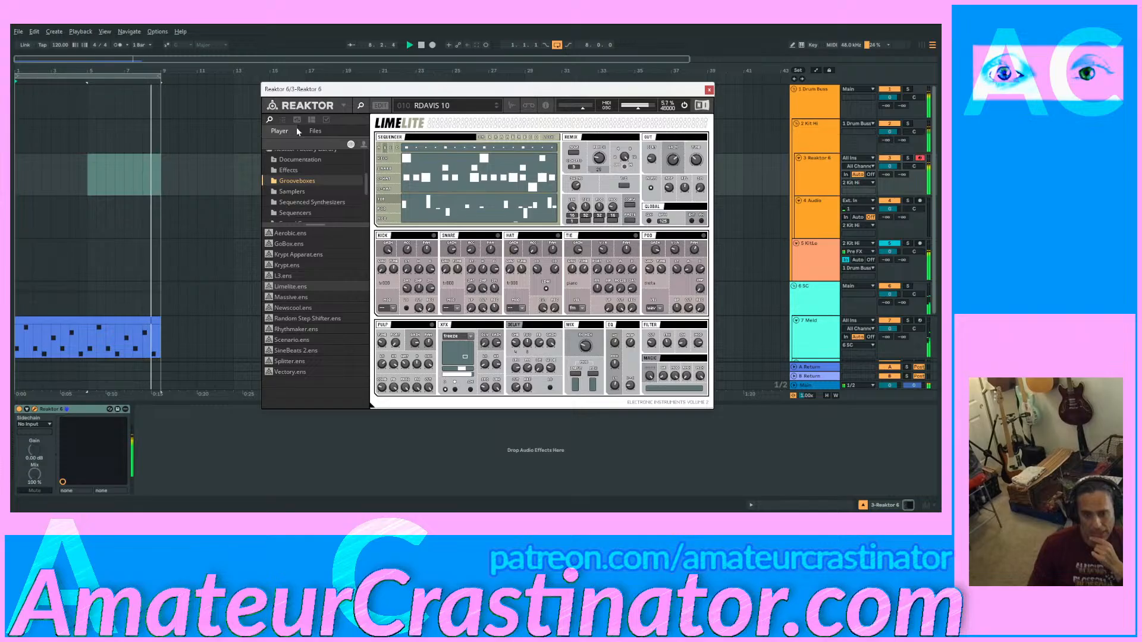
{"action": "left_click", "coordinate": [322, 131]}
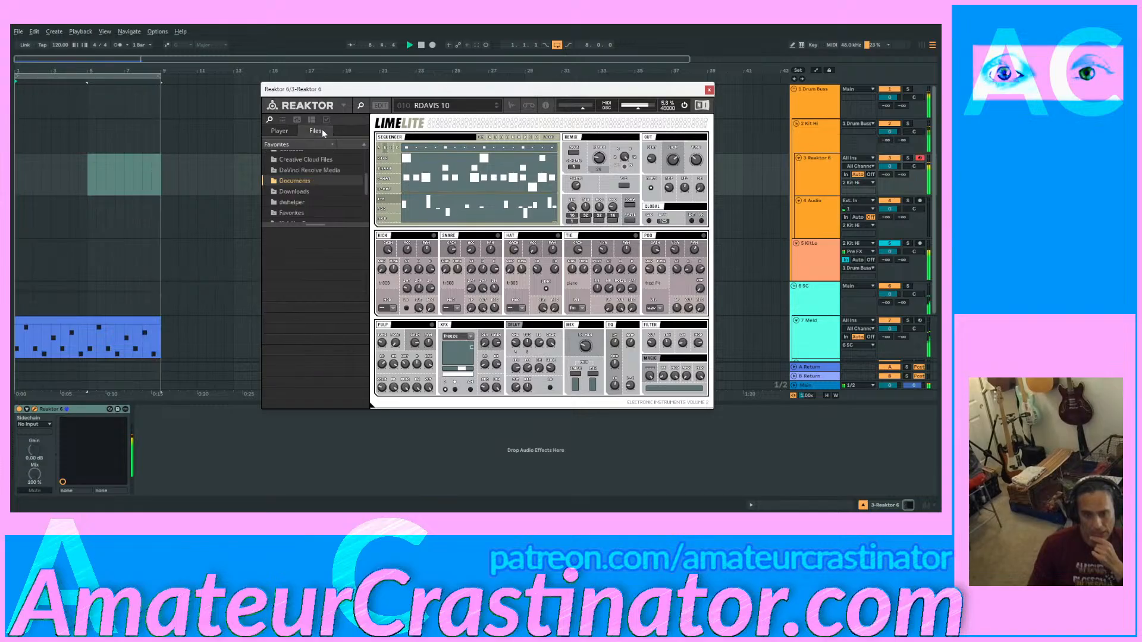
{"action": "left_click", "coordinate": [280, 131]}
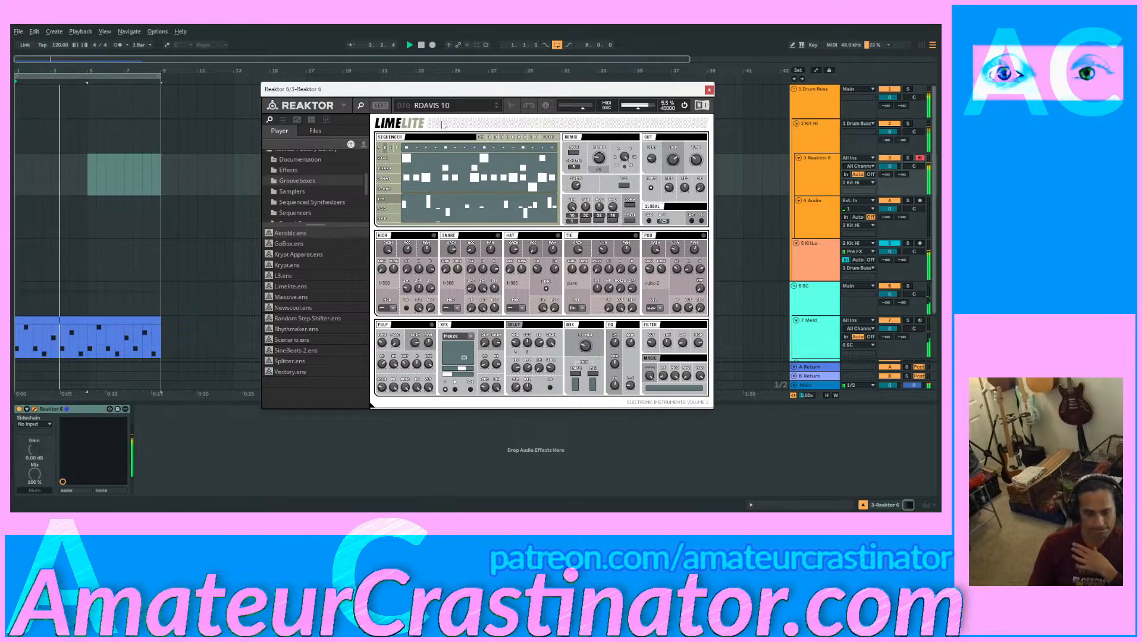
Step: Try the Aerobic.ens groovebox in Reaktor and replace it with GoBox.ens
{"action": "double_click", "coordinate": [290, 234]}
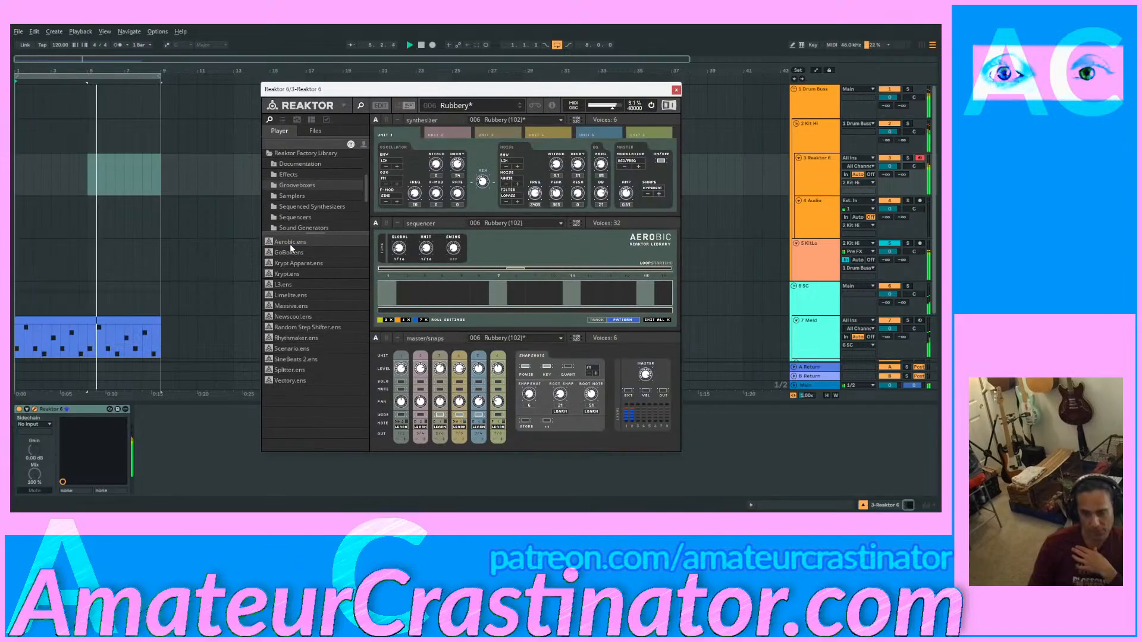
{"action": "double_click", "coordinate": [291, 265]}
{"action": "left_click", "coordinate": [501, 302]}
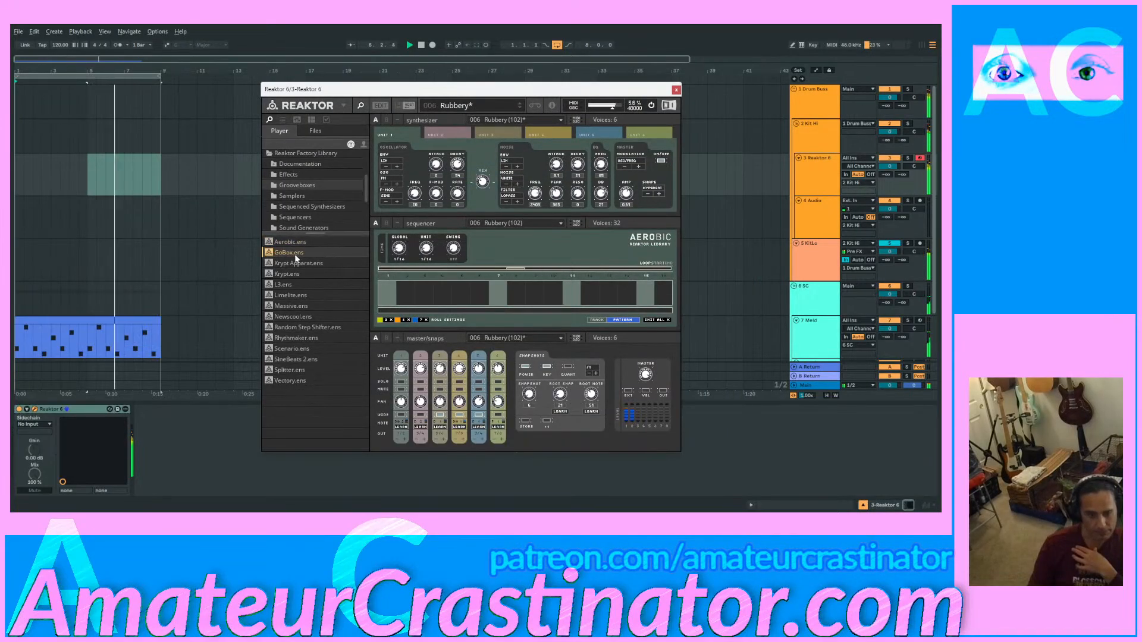
{"action": "left_click", "coordinate": [501, 302]}
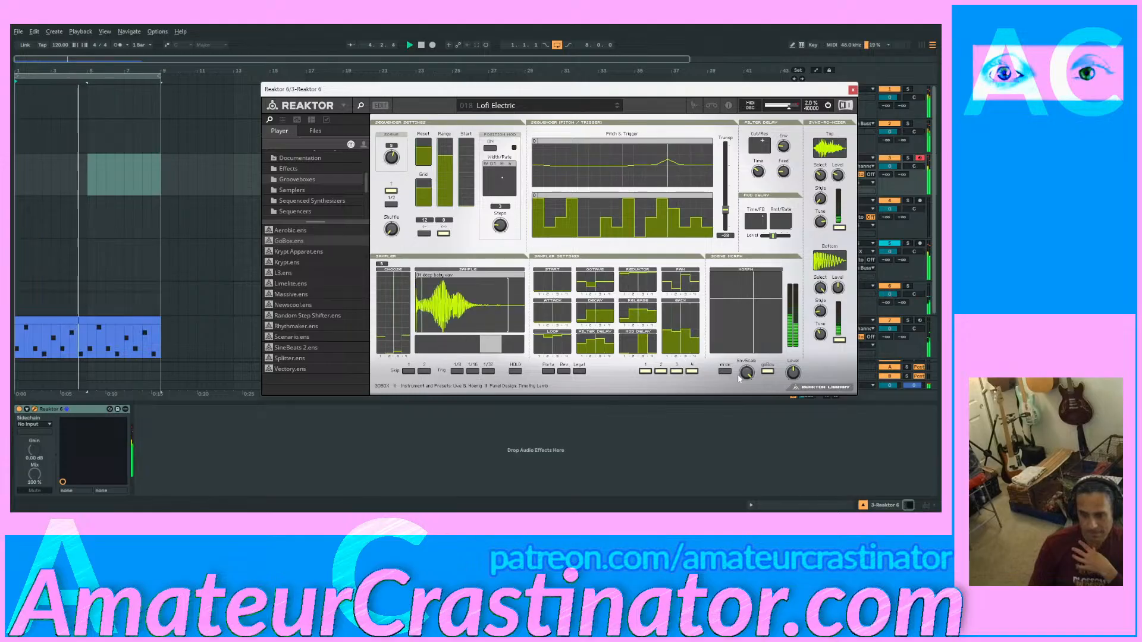
Step: Load the Toasted snapshot from GoBox's embedded snapshot bank
{"action": "left_click", "coordinate": [503, 106]}
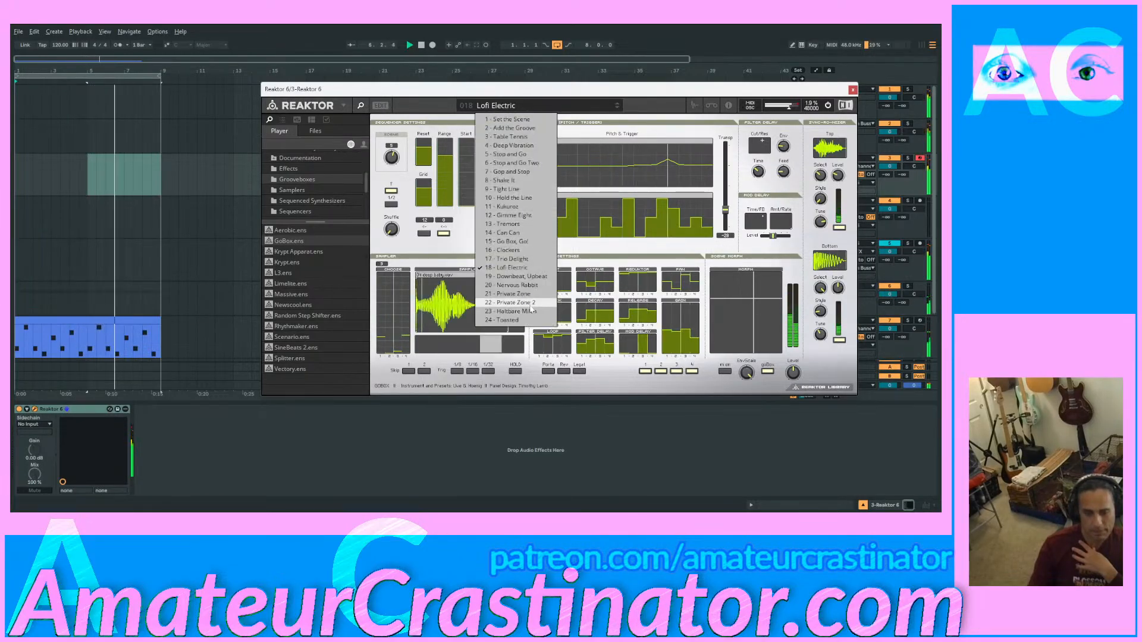
{"action": "left_click", "coordinate": [649, 106]}
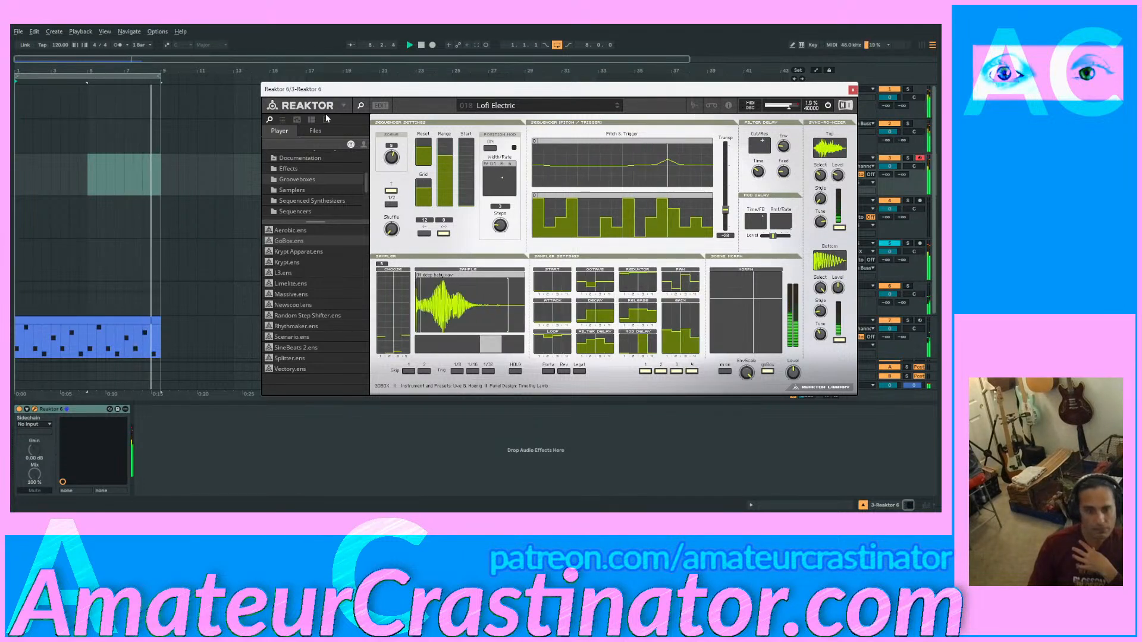
{"action": "left_click", "coordinate": [283, 120]}
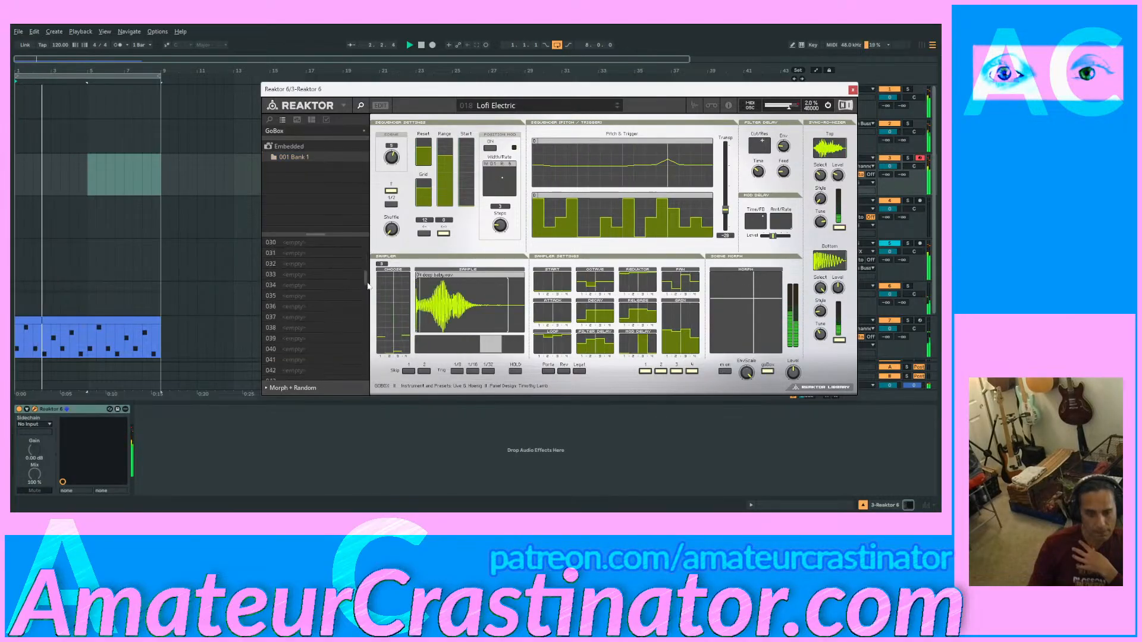
{"action": "left_click_drag", "start_coordinate": [374, 266], "coordinate": [374, 265]}
{"action": "left_click", "coordinate": [309, 337]}
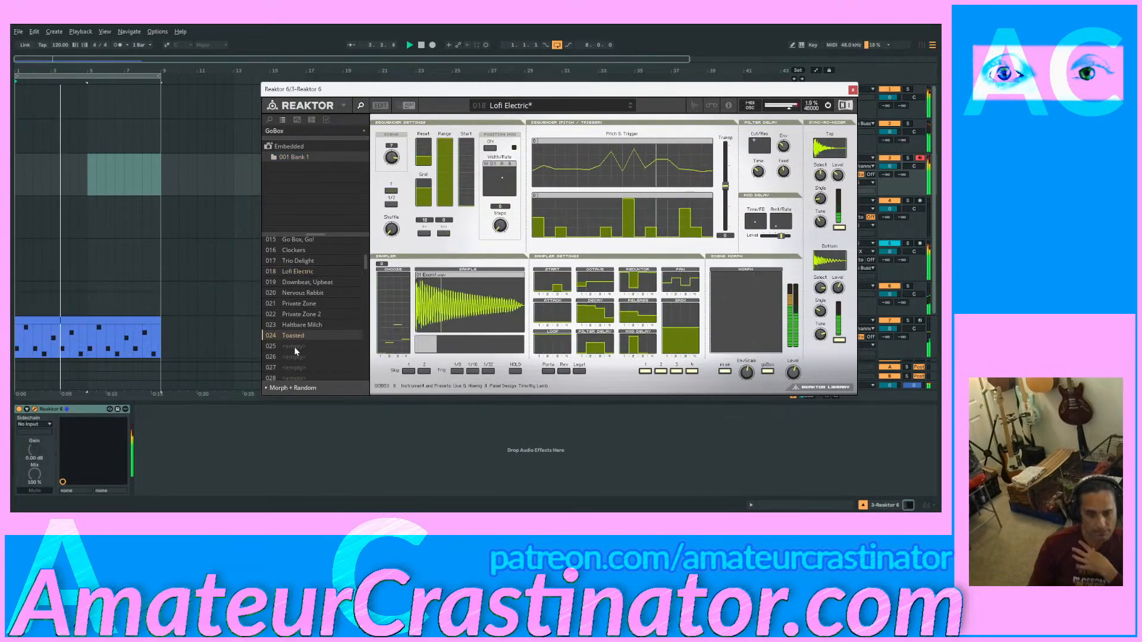
Step: Look through GoBox's embedded snapshots and return the browser to the Grooveboxes ensemble list
{"action": "scroll", "coordinate": [298, 337], "scroll_direction": "up", "scroll_amount": 3}
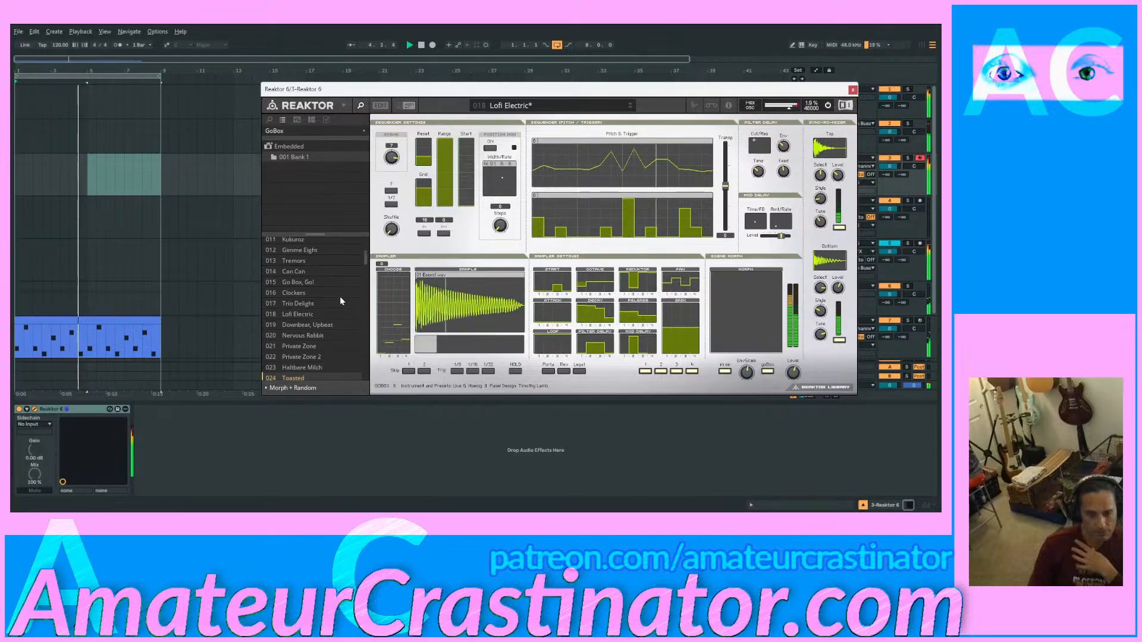
{"action": "scroll", "coordinate": [341, 297], "scroll_direction": "up", "scroll_amount": 2}
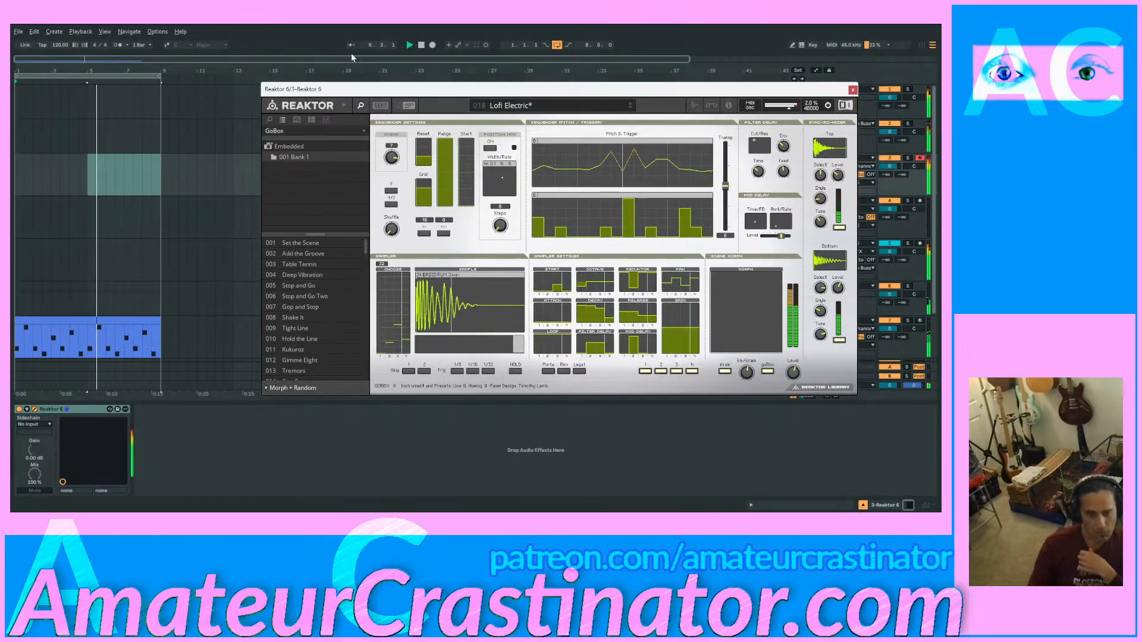
{"action": "left_click", "coordinate": [298, 146]}
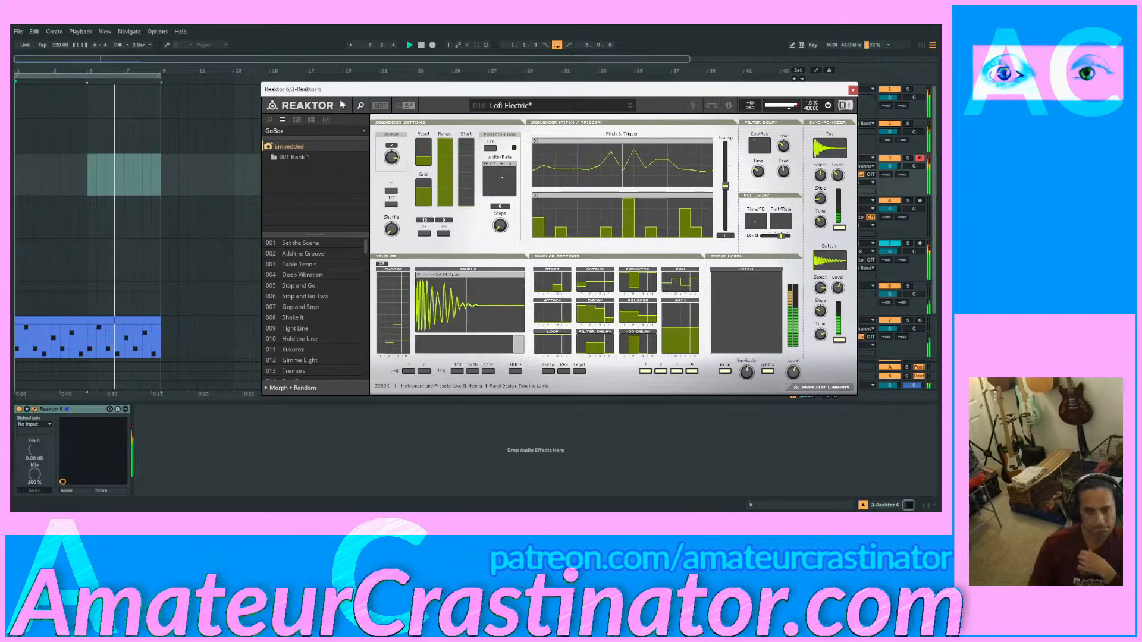
{"action": "left_click", "coordinate": [291, 130]}
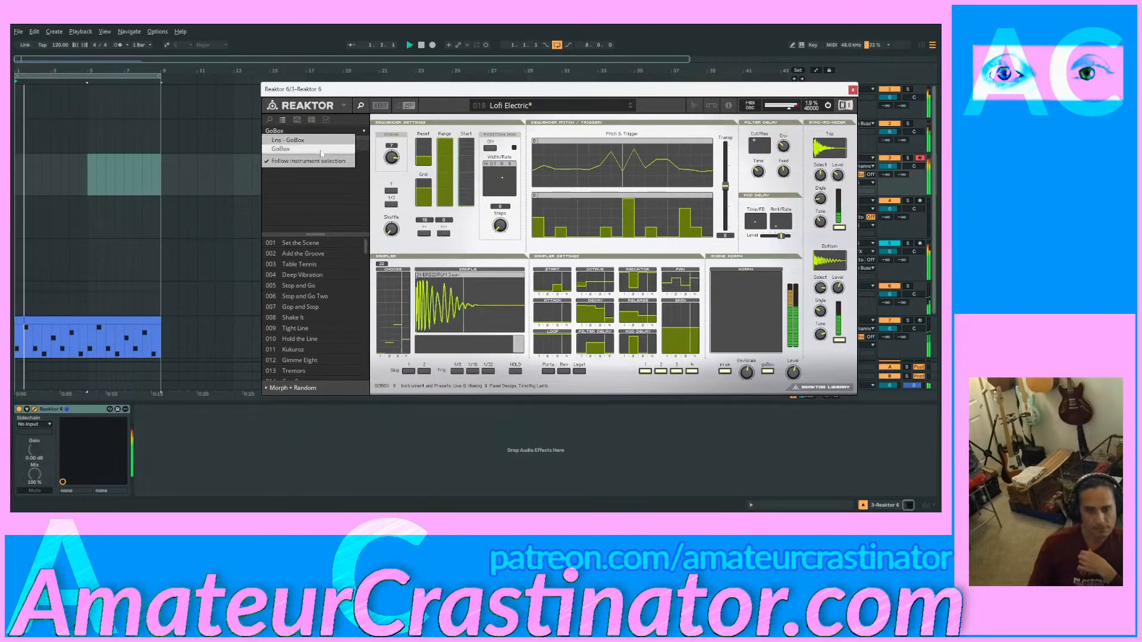
{"action": "left_click", "coordinate": [322, 149]}
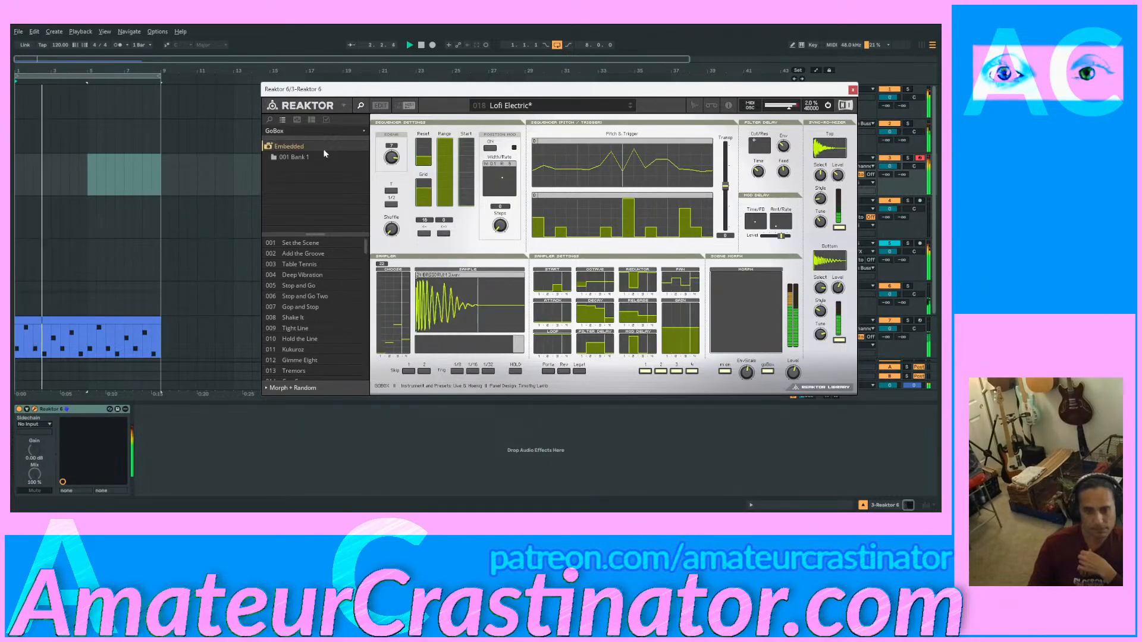
{"action": "left_click", "coordinate": [270, 120]}
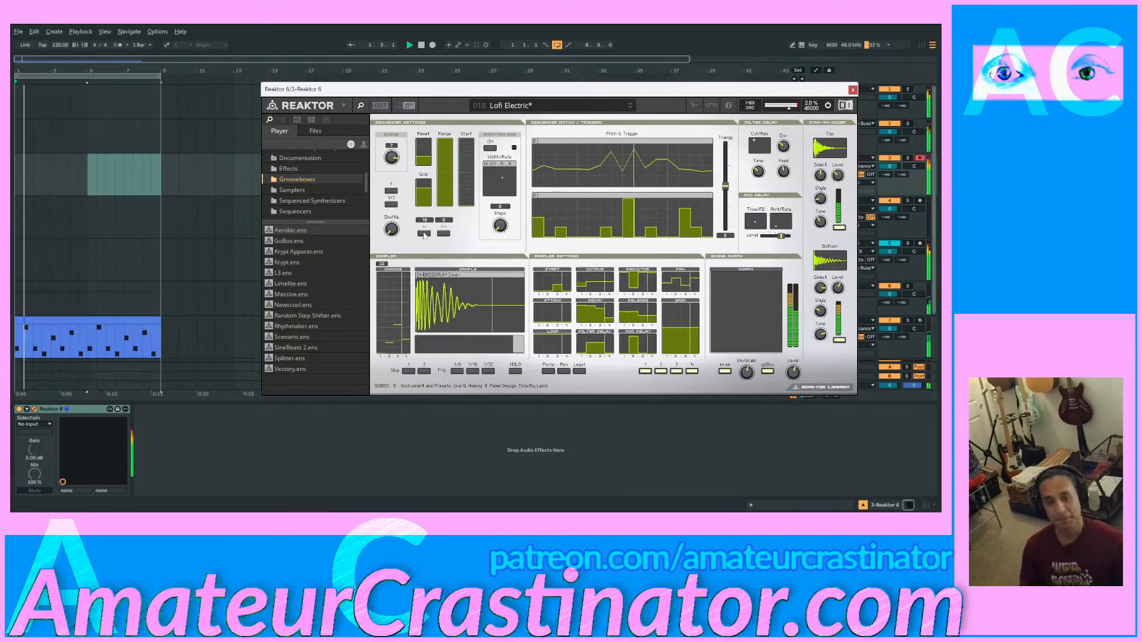
Step: Look through GoBox's save dialog, Reaktor's main menu, the MIDI mapping list and the panel's context options
{"action": "left_click", "coordinate": [408, 105]}
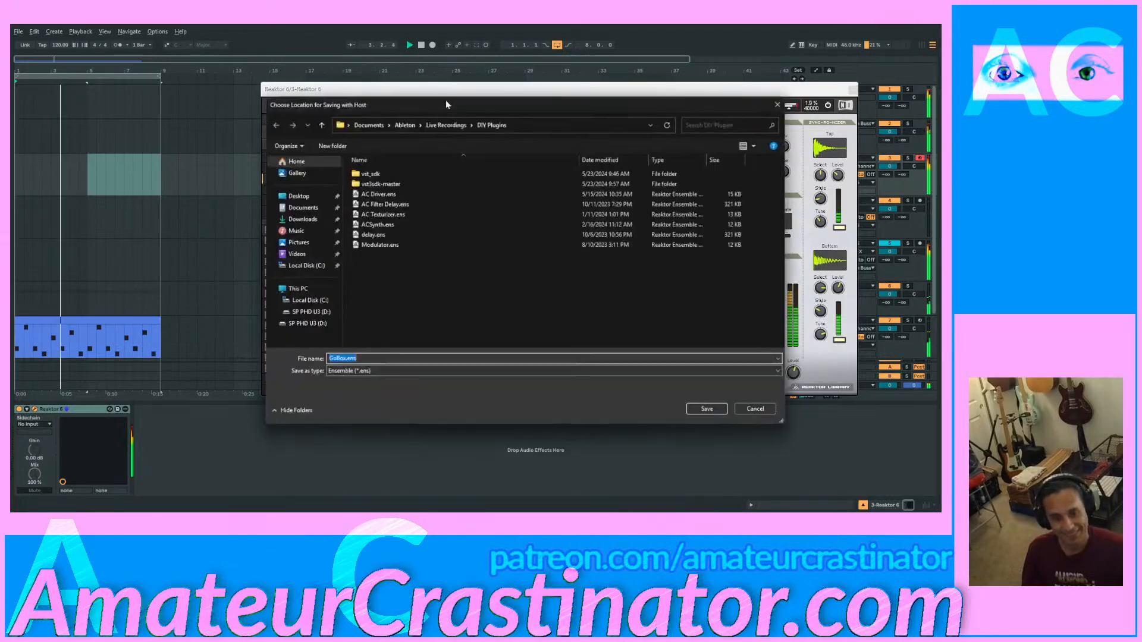
{"action": "left_click", "coordinate": [778, 103]}
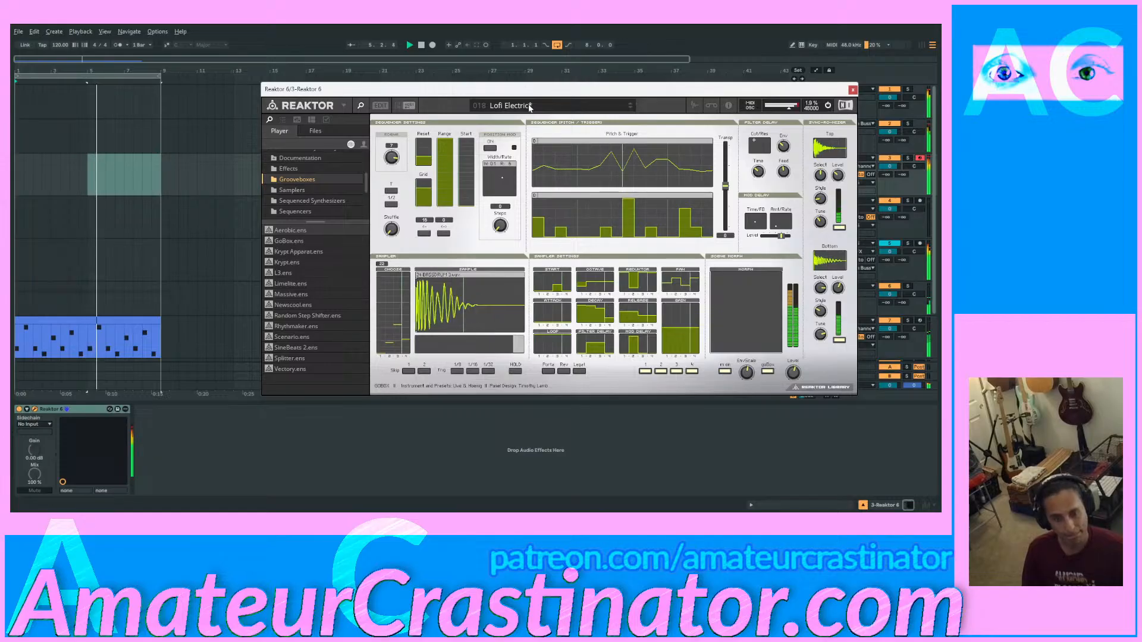
{"action": "left_click", "coordinate": [344, 107]}
{"action": "mouse_move", "coordinate": [357, 119]}
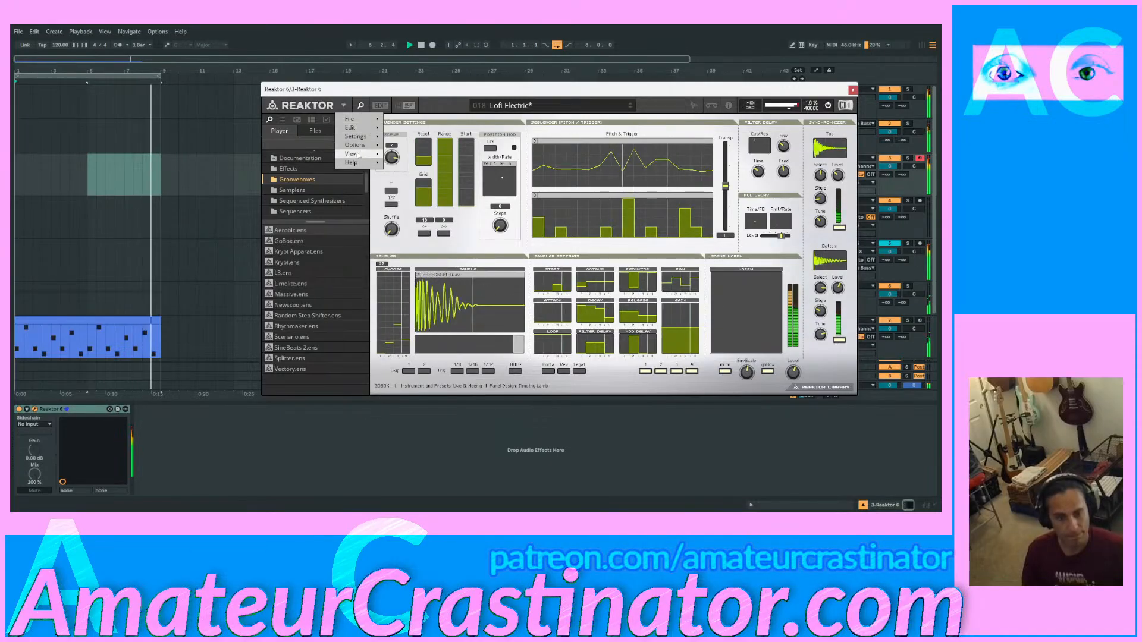
{"action": "left_click", "coordinate": [297, 121]}
{"action": "left_click", "coordinate": [298, 121]}
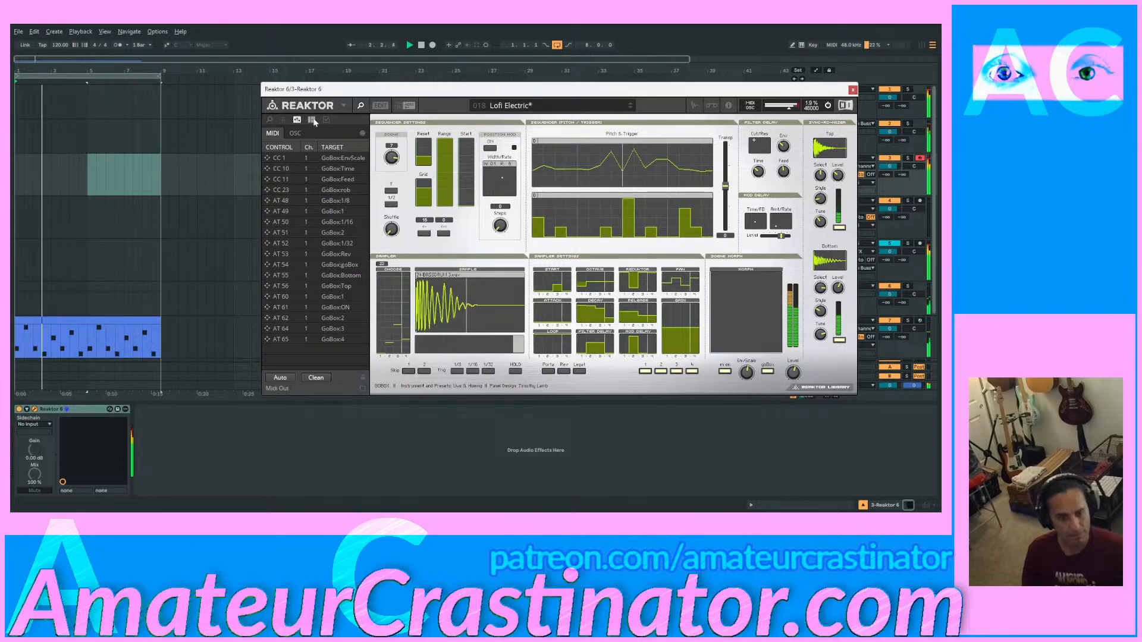
{"action": "left_click", "coordinate": [313, 120]}
{"action": "left_click", "coordinate": [269, 120]}
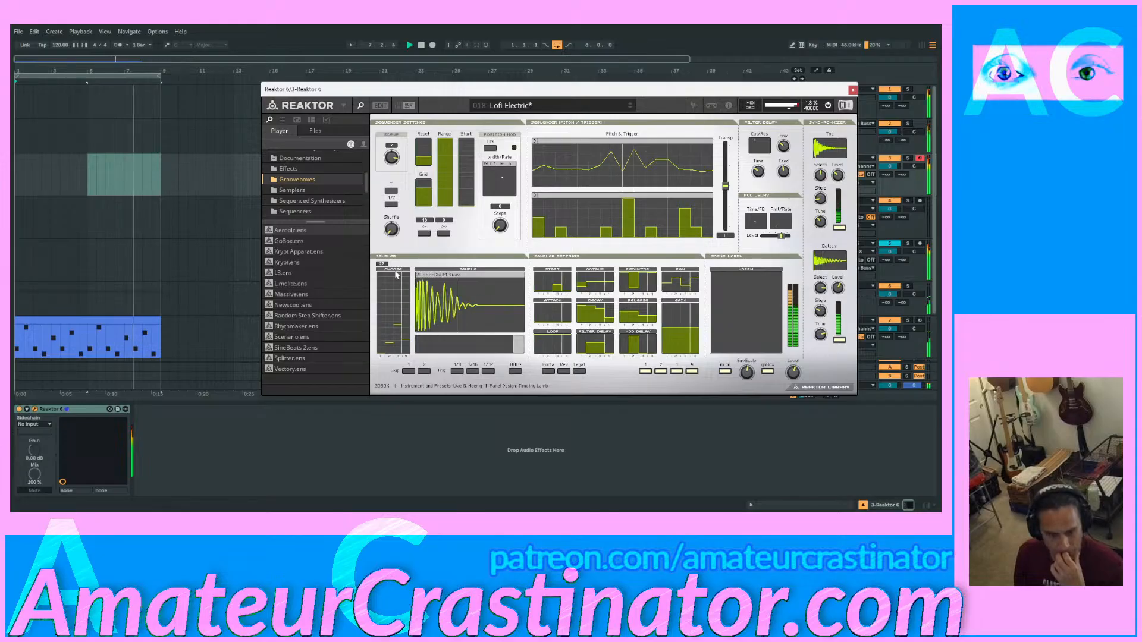
{"action": "right_click", "coordinate": [730, 379]}
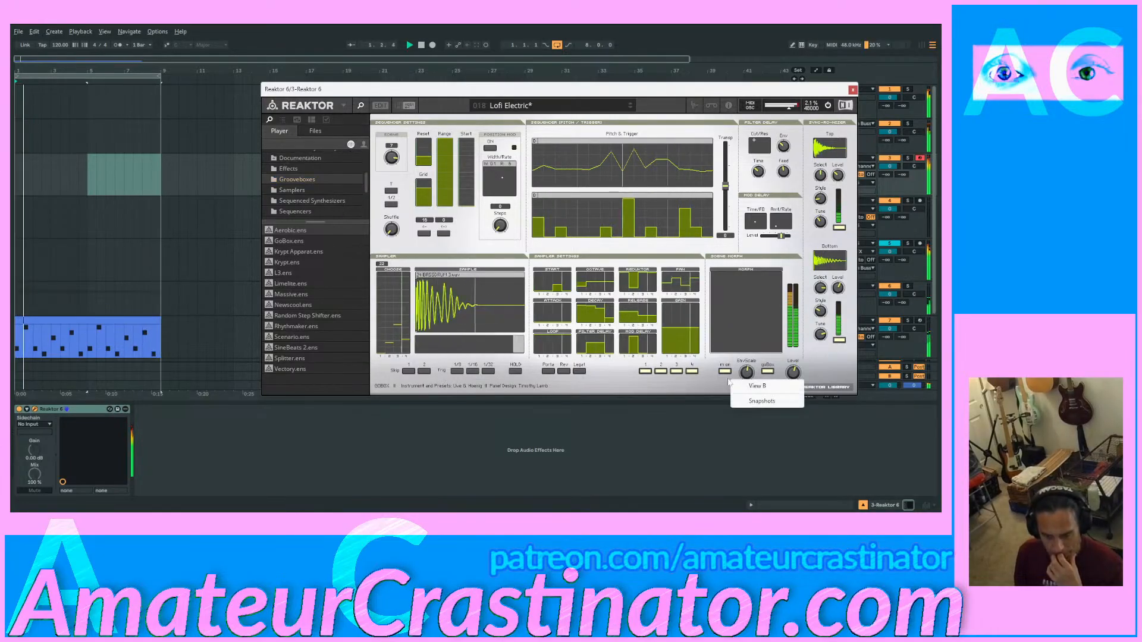
{"action": "right_click", "coordinate": [439, 122]}
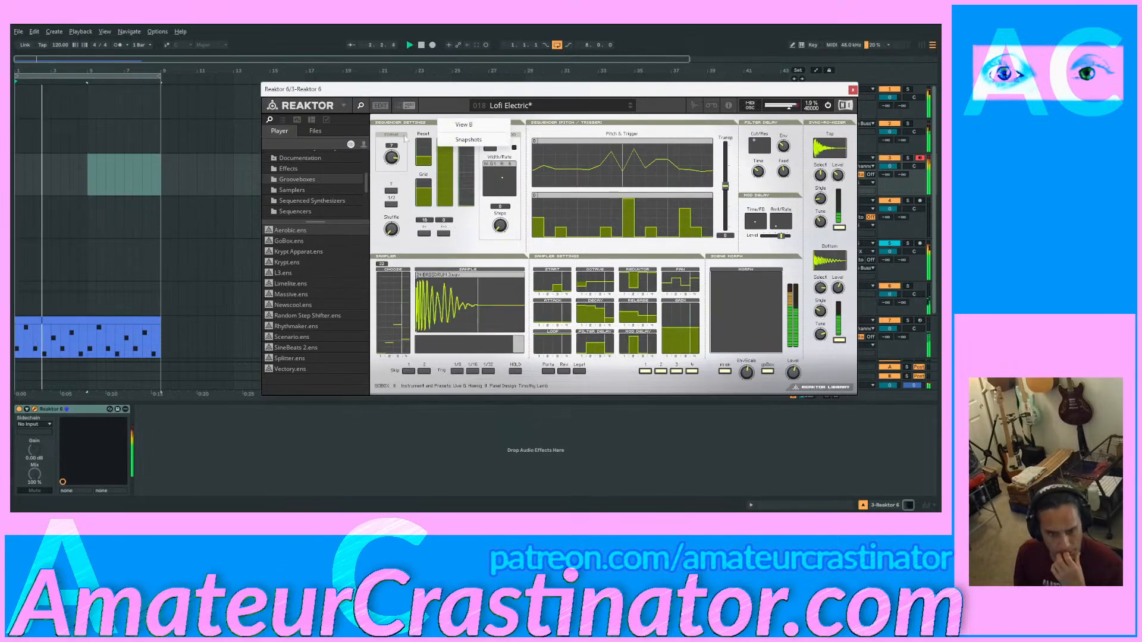
{"action": "left_click", "coordinate": [438, 122]}
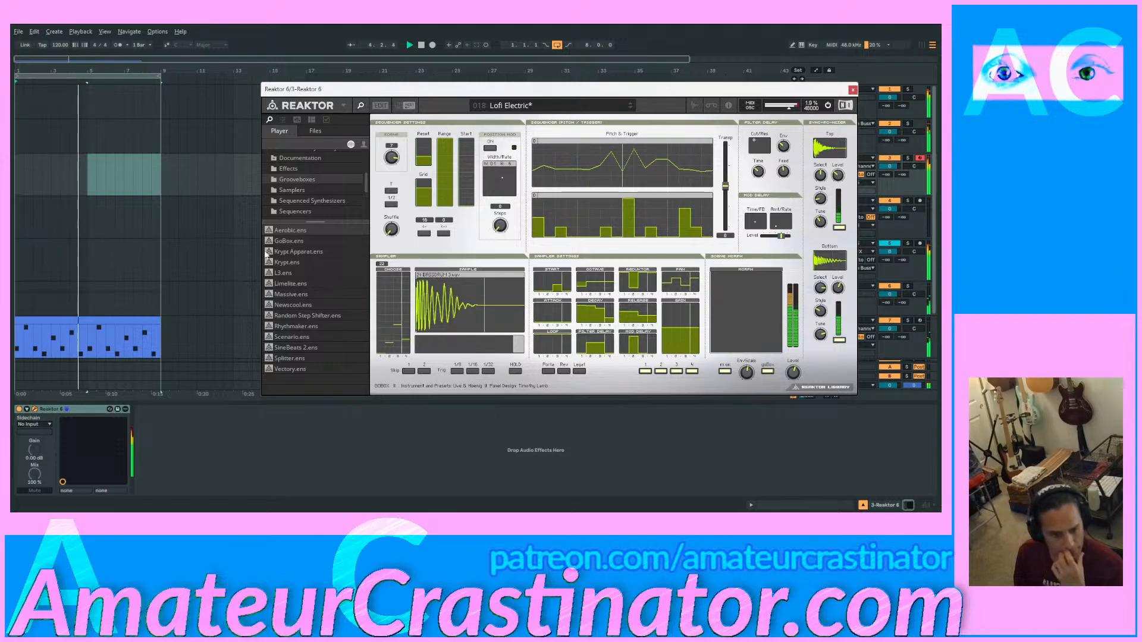
Step: Reload GoBox.ens without saving changes, and replace it with the Limelite.ens groovebox
{"action": "double_click", "coordinate": [289, 241]}
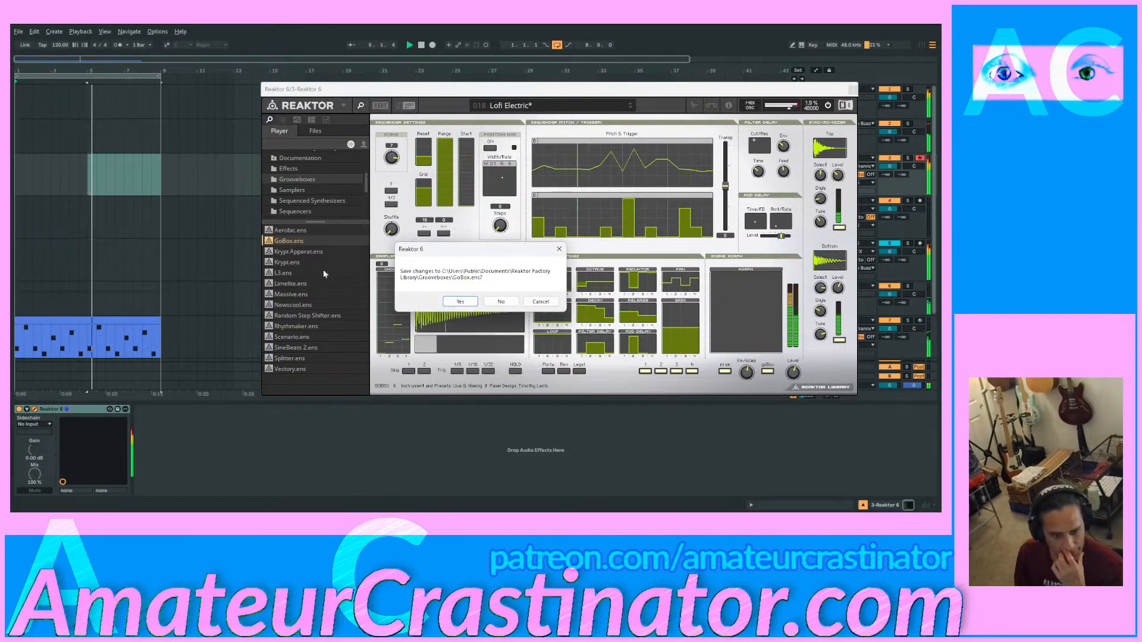
{"action": "left_click", "coordinate": [502, 301]}
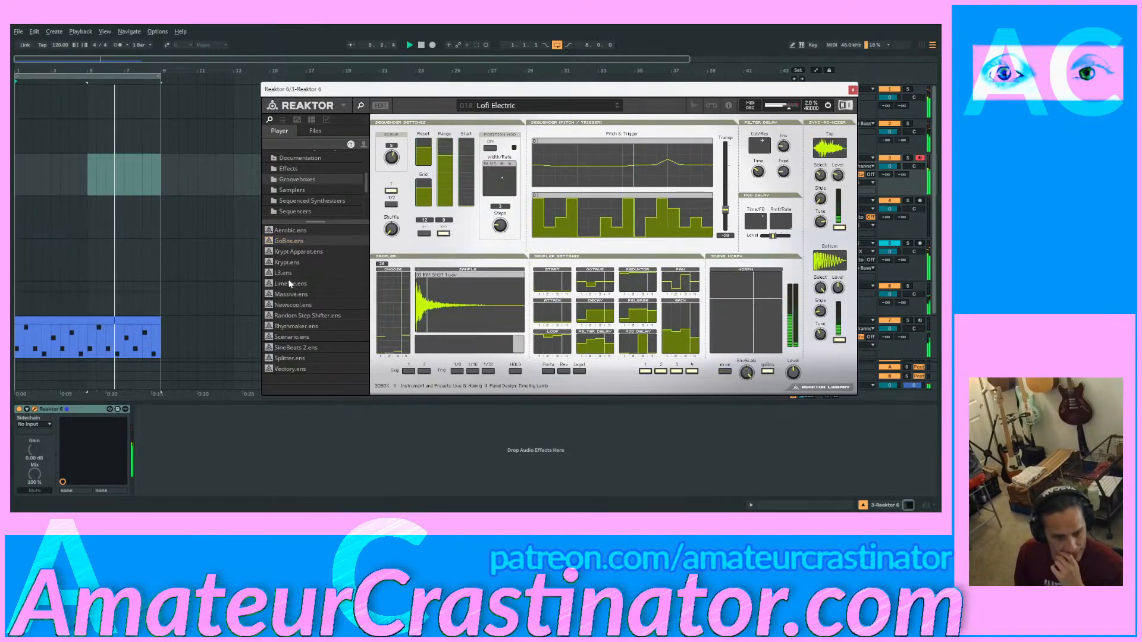
{"action": "double_click", "coordinate": [289, 283]}
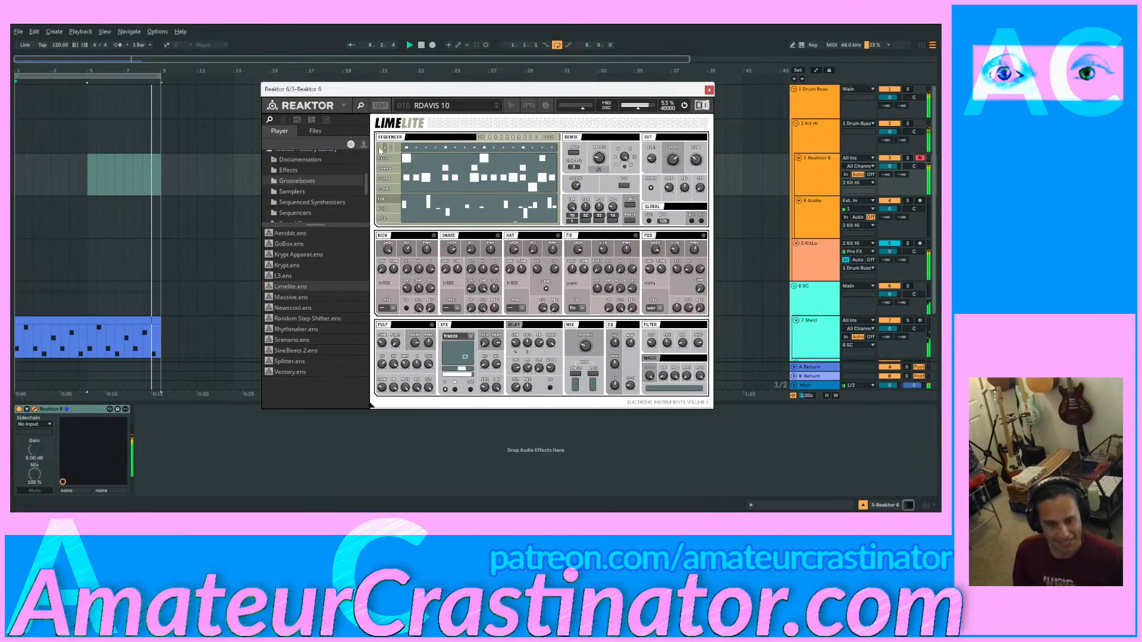
Step: Show Limelite's snapshots and load the Init snapshot from Bank 1
{"action": "left_click", "coordinate": [379, 148]}
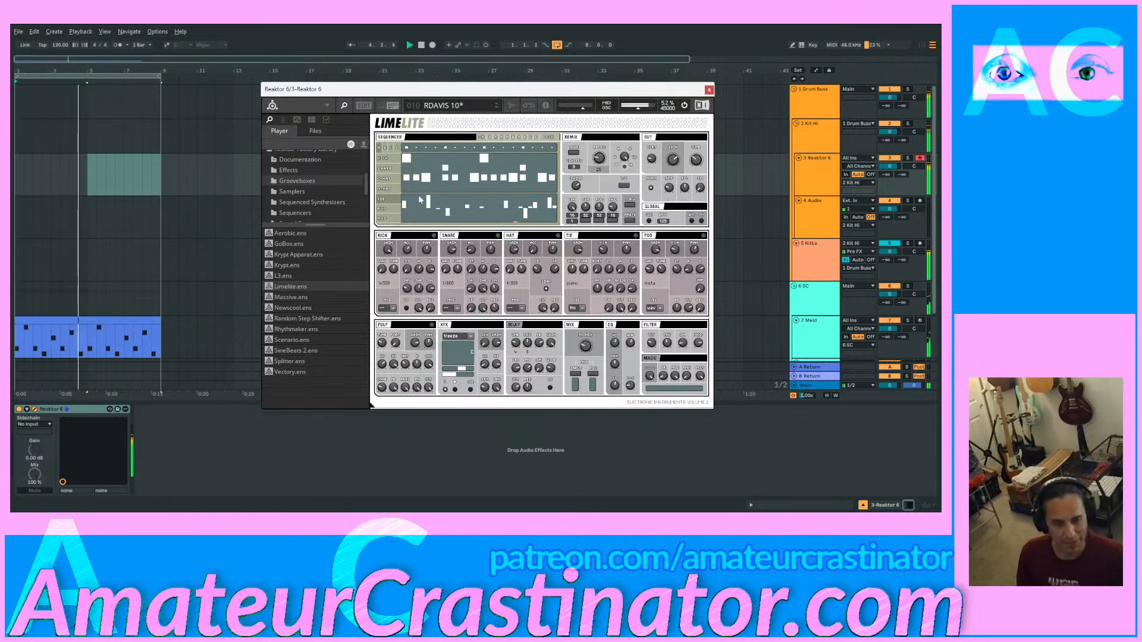
{"action": "right_click", "coordinate": [479, 131]}
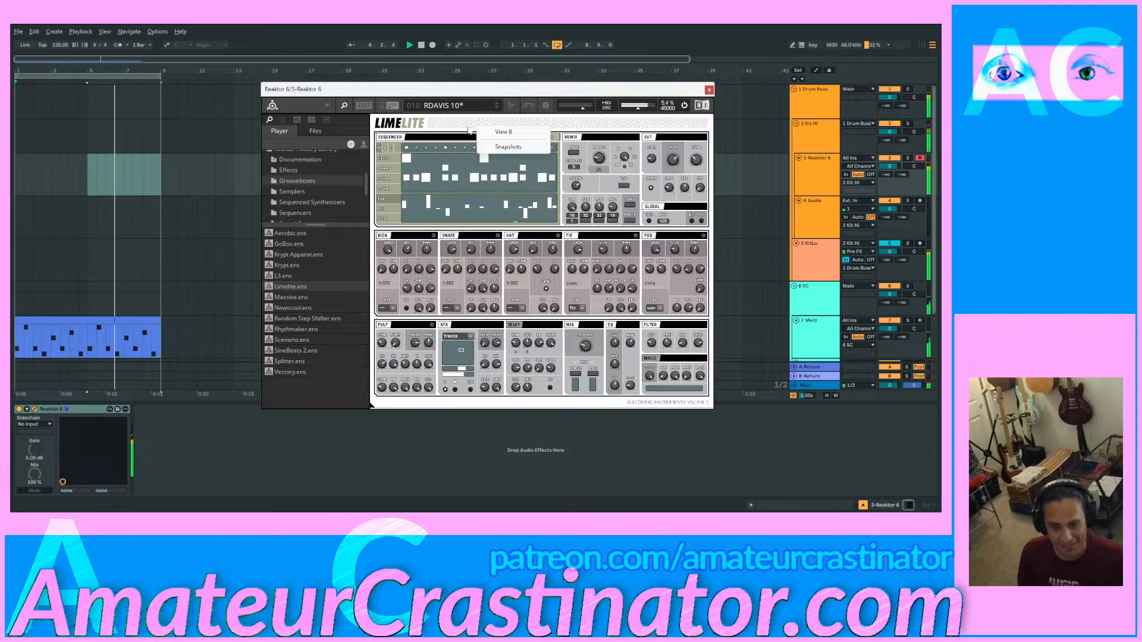
{"action": "left_click", "coordinate": [508, 147]}
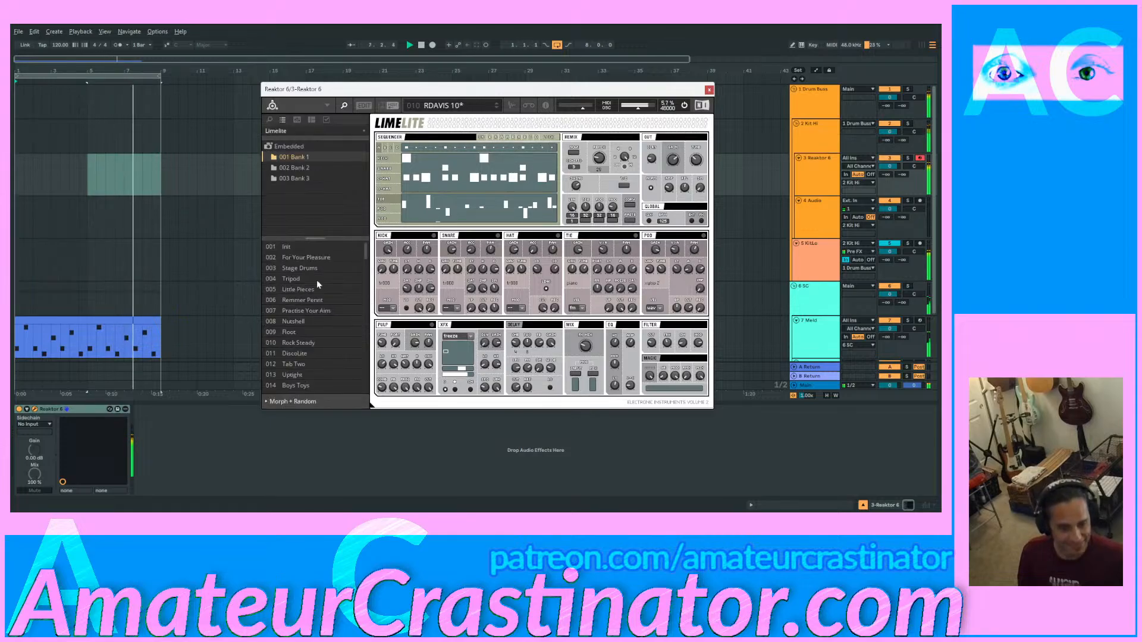
{"action": "left_click", "coordinate": [284, 246]}
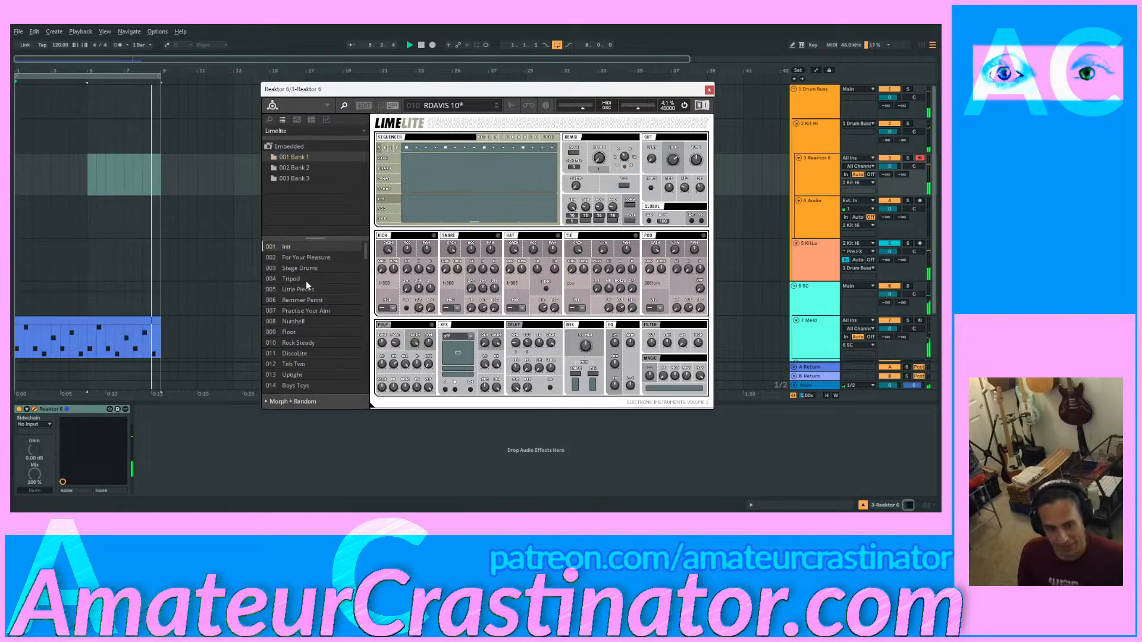
Step: Program kick hits on steps 1, 5, 9 and 15 of Limelite's sequencer and select a different kick sound
{"action": "left_click", "coordinate": [406, 158]}
{"action": "left_click", "coordinate": [444, 159]}
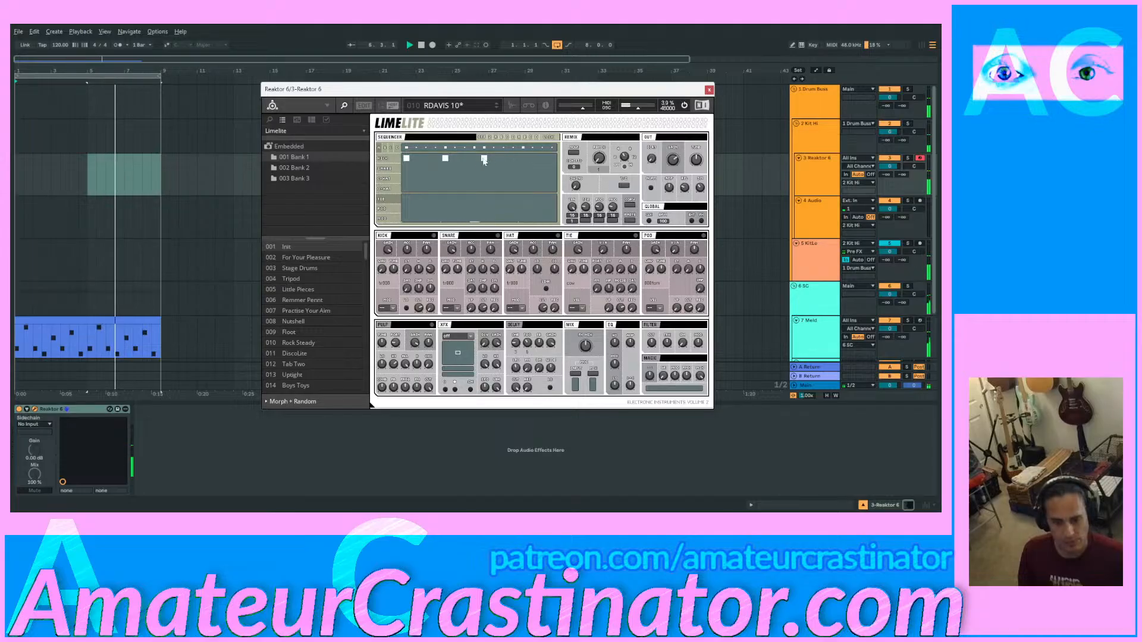
{"action": "left_click", "coordinate": [485, 158]}
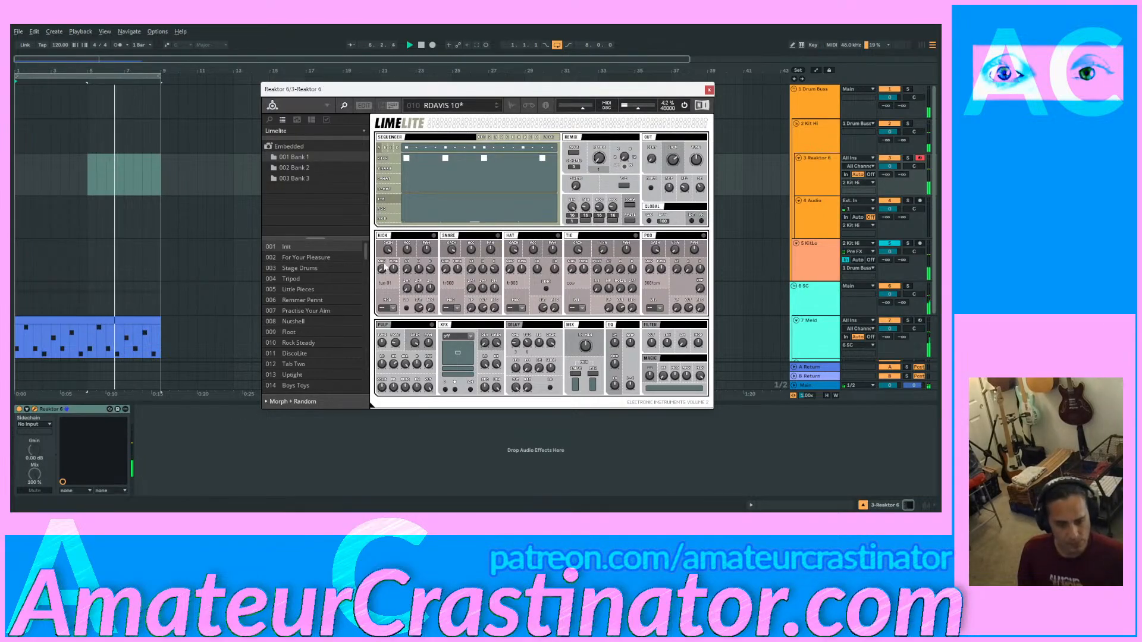
{"action": "left_click_drag", "start_coordinate": [384, 268], "coordinate": [384, 255]}
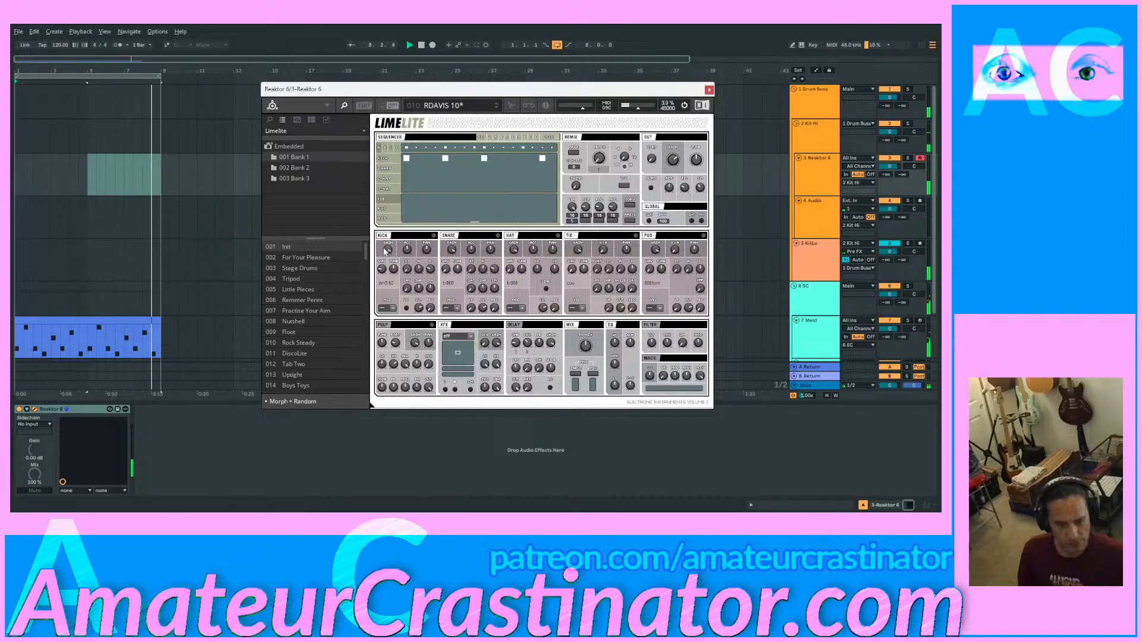
{"action": "left_click_drag", "start_coordinate": [383, 268], "coordinate": [388, 266]}
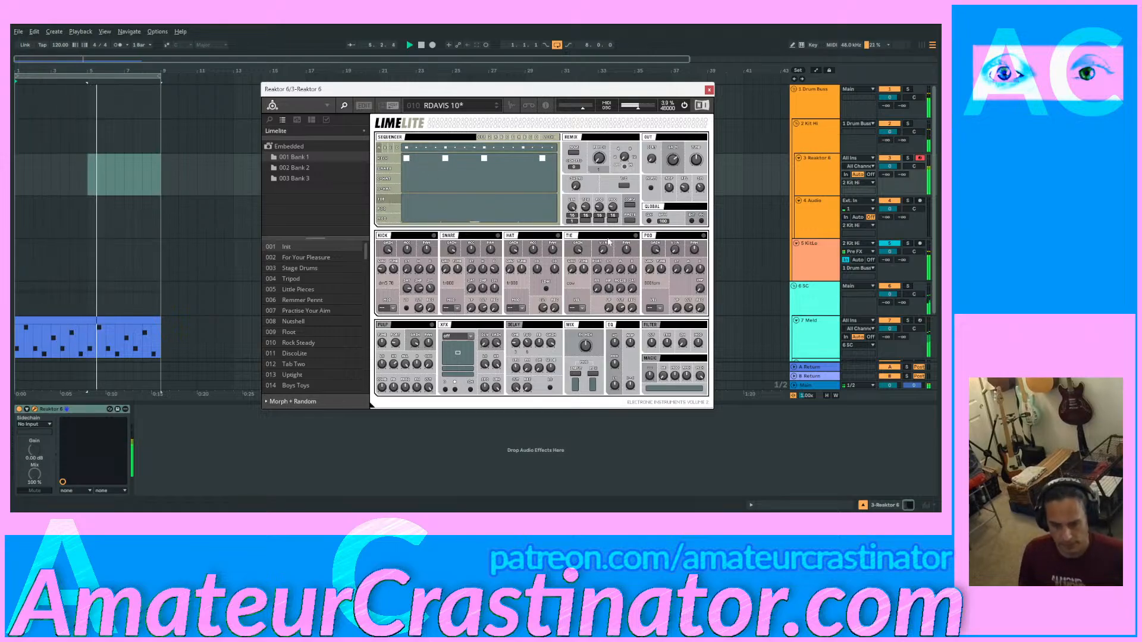
Step: Change the TIC voice's sound type and sequence low notes in the lower row on steps 1, 3, 5, 7, 8, 9 and across the second half
{"action": "left_click", "coordinate": [574, 308]}
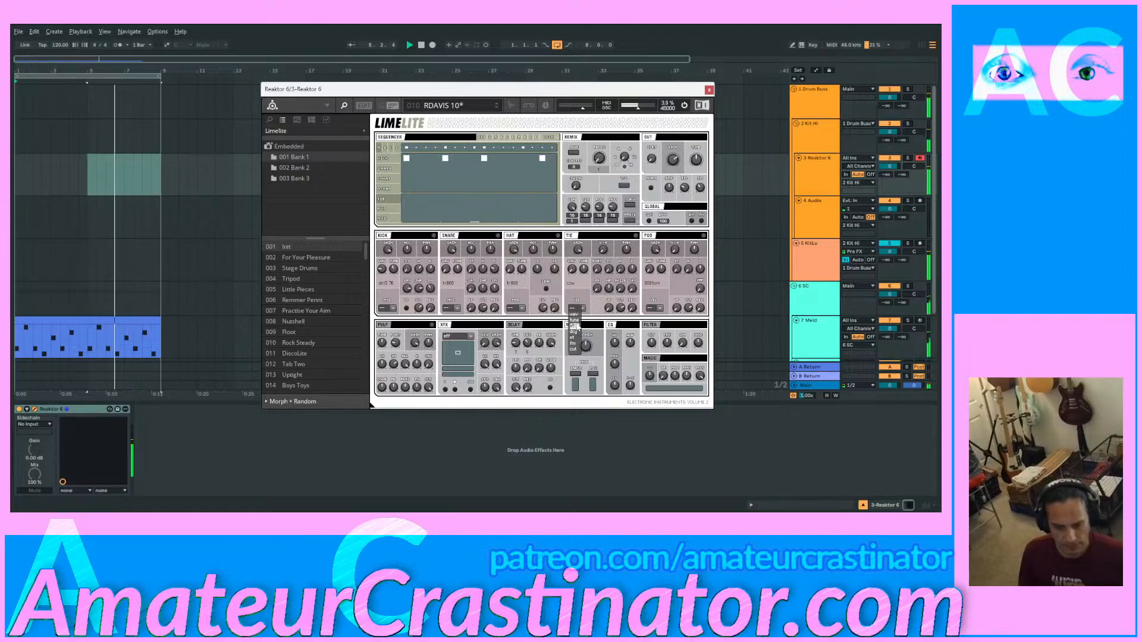
{"action": "left_click", "coordinate": [578, 318]}
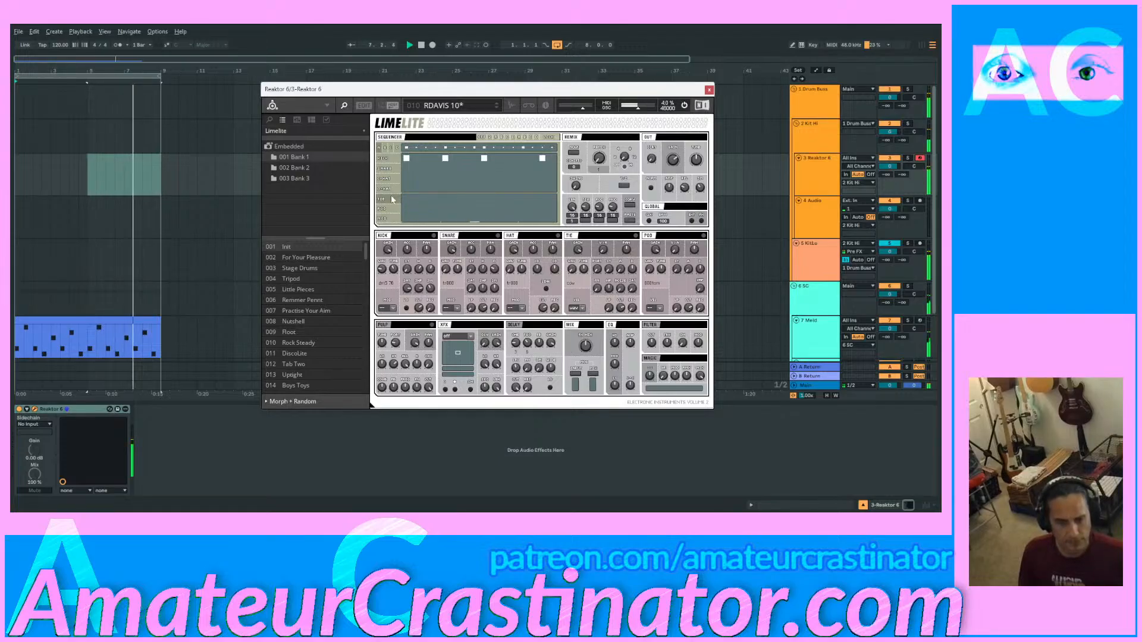
{"action": "left_click", "coordinate": [407, 211]}
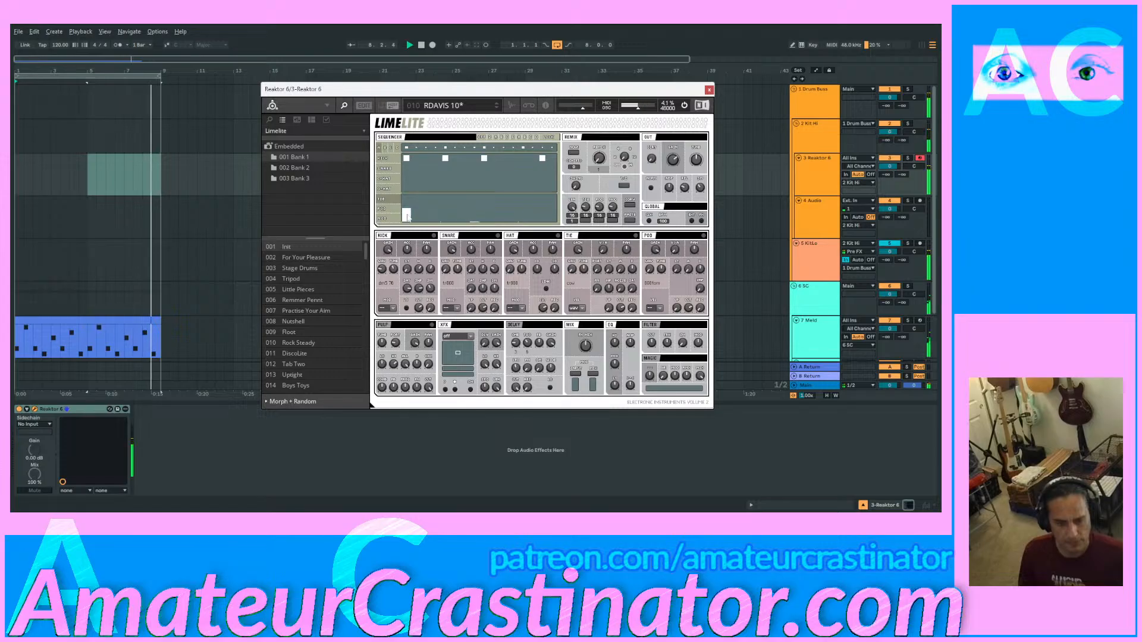
{"action": "left_click_drag", "start_coordinate": [407, 214], "coordinate": [407, 208]}
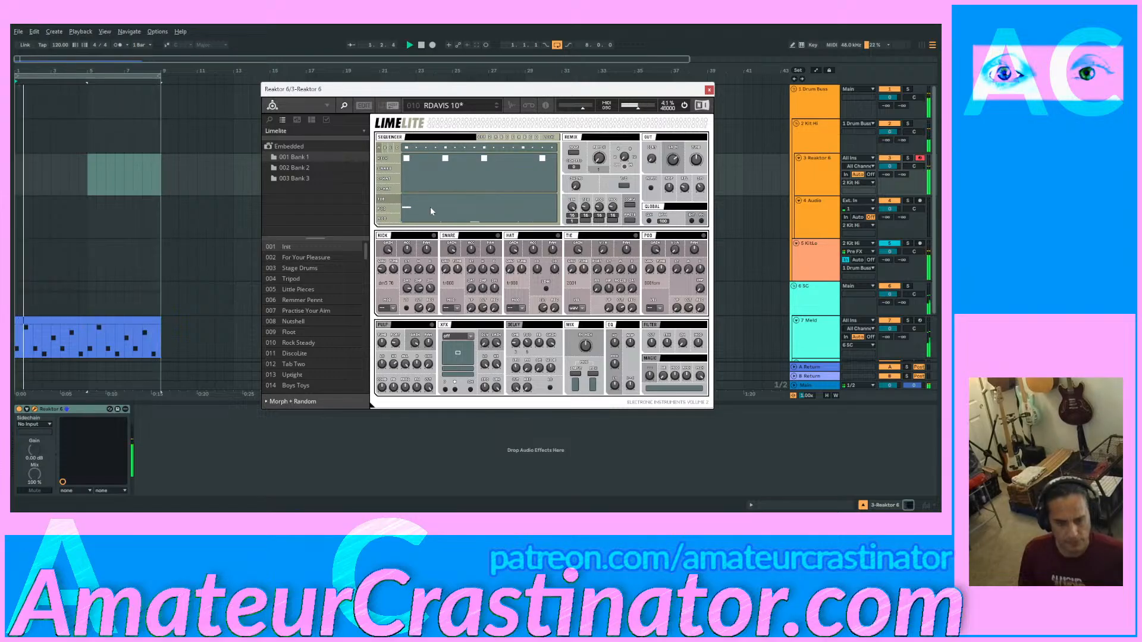
{"action": "left_click", "coordinate": [426, 208]}
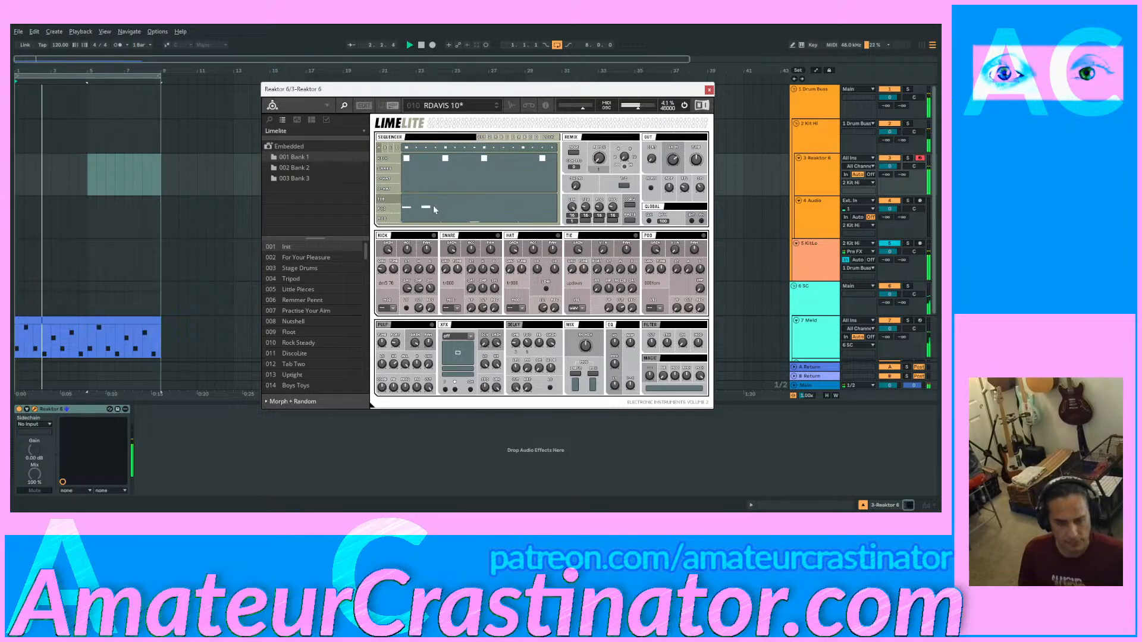
{"action": "left_click", "coordinate": [445, 208]}
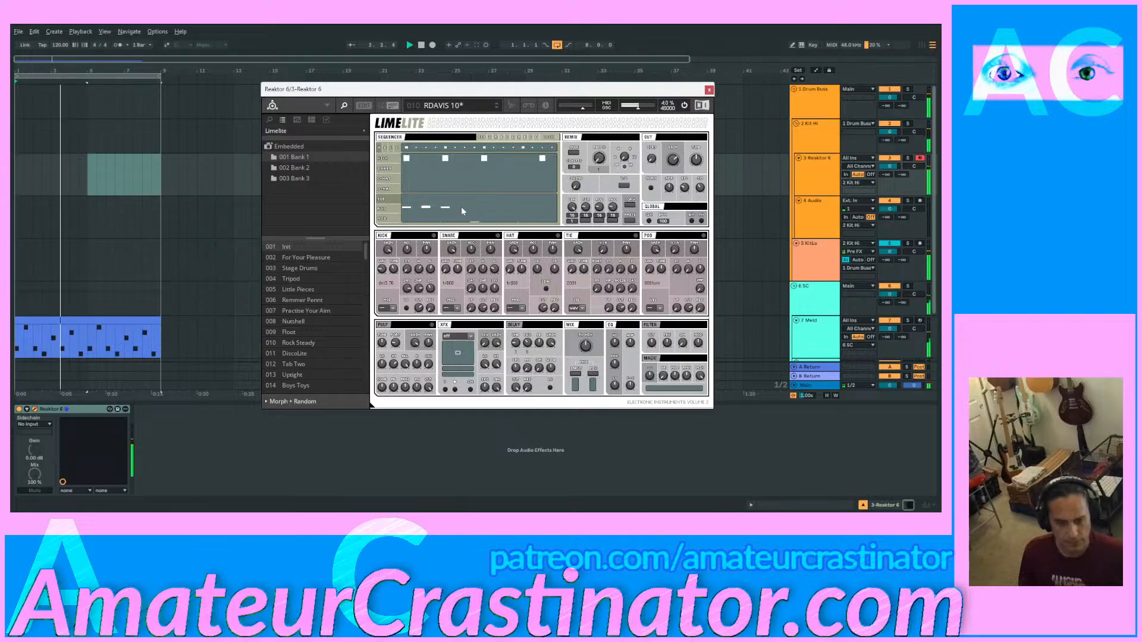
{"action": "left_click", "coordinate": [464, 208]}
{"action": "left_click", "coordinate": [465, 205]}
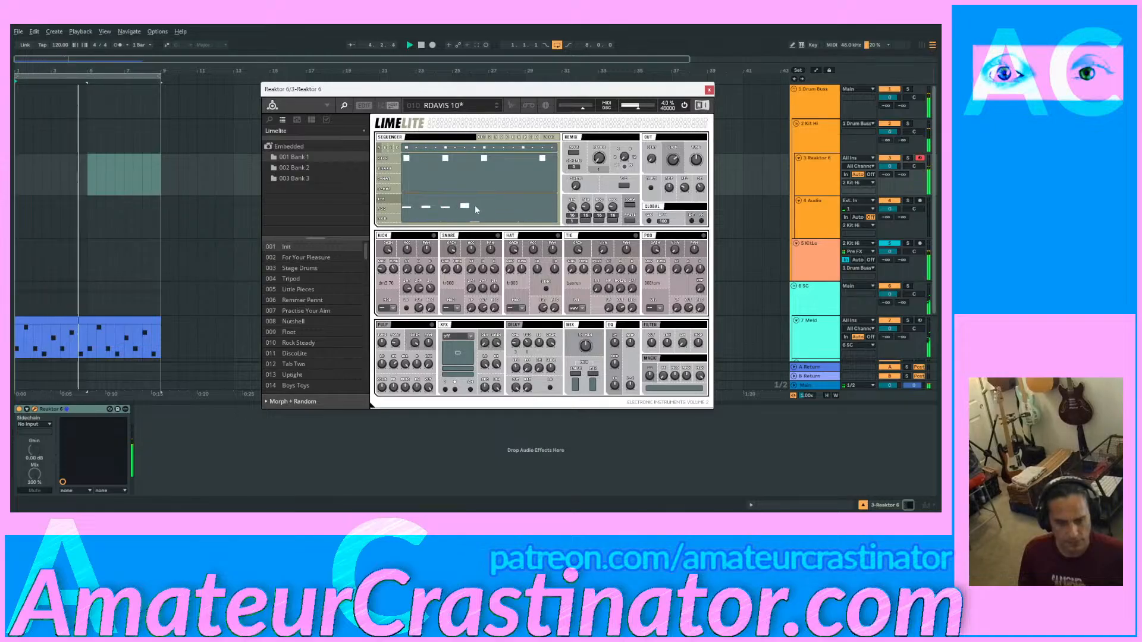
{"action": "left_click", "coordinate": [474, 207]}
{"action": "left_click", "coordinate": [483, 207]}
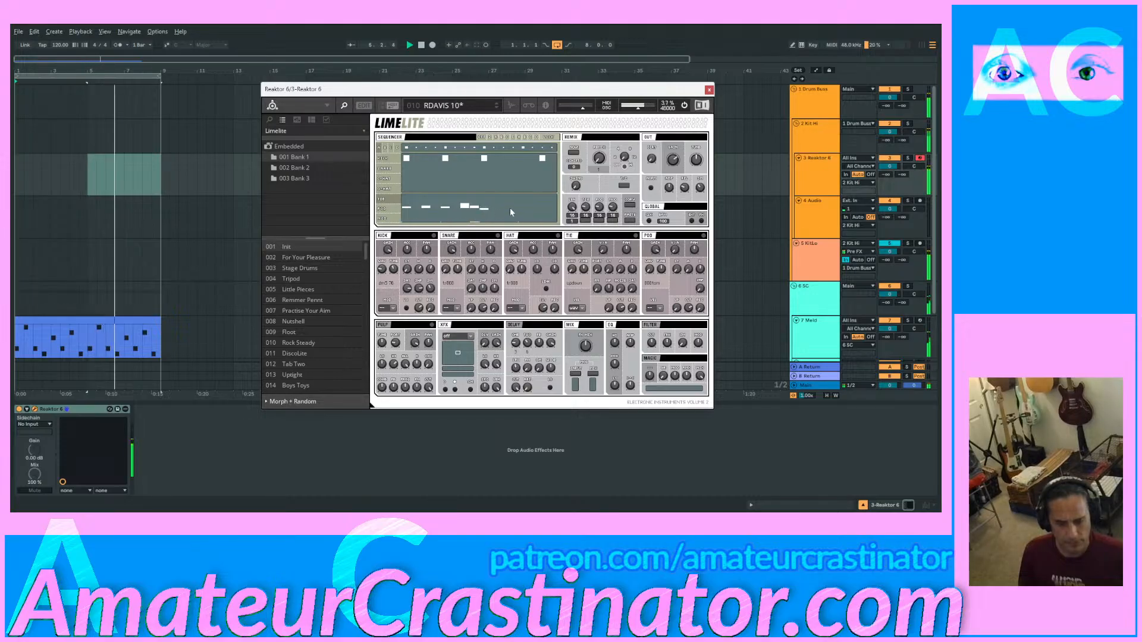
{"action": "left_click", "coordinate": [504, 208]}
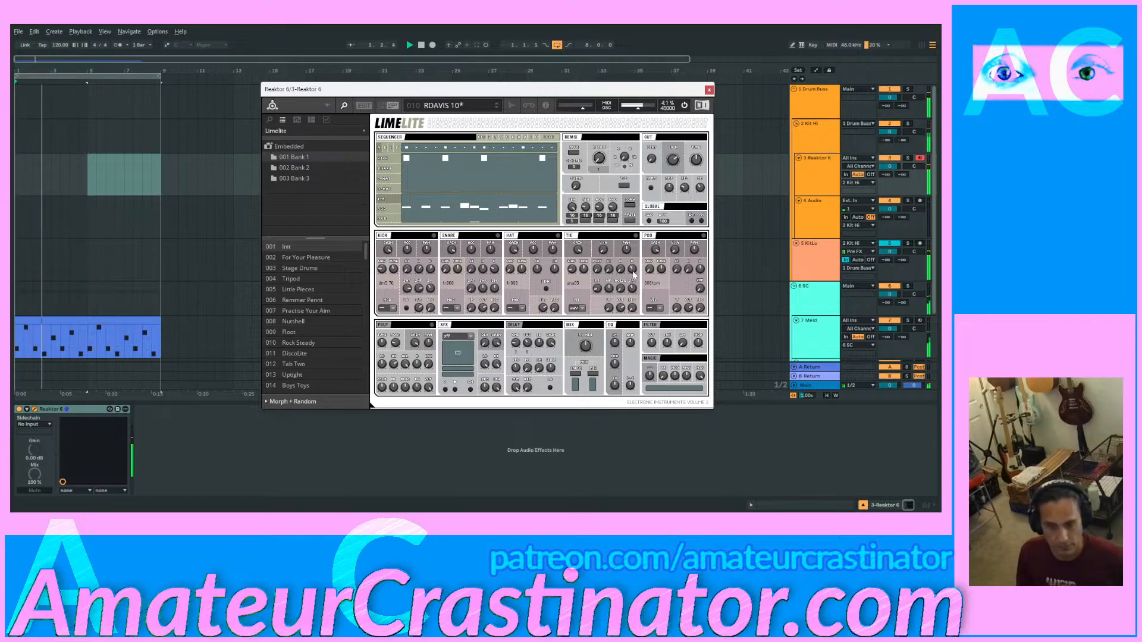
Step: Close the Reaktor window and show the device chain of the 7 Meld track
{"action": "left_click", "coordinate": [708, 91]}
{"action": "left_click", "coordinate": [814, 333]}
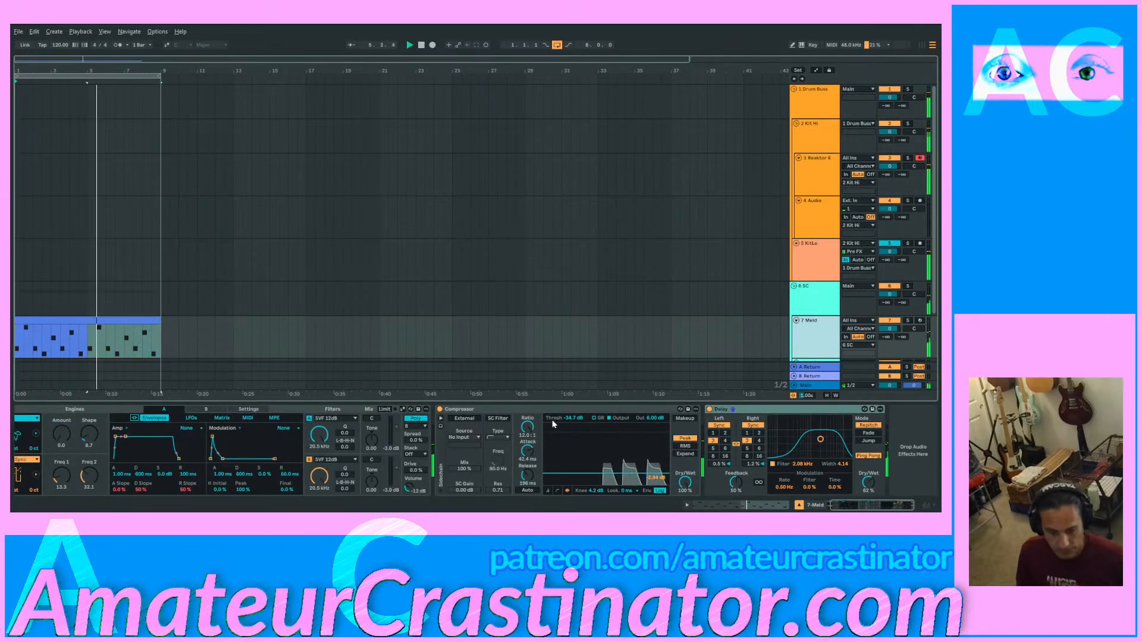
Step: Lower the Compressor's threshold to -47.4 dB and lengthen its attack on the Meld track
{"action": "left_click", "coordinate": [573, 418]}
{"action": "left_click_drag", "start_coordinate": [573, 418], "coordinate": [527, 439]}
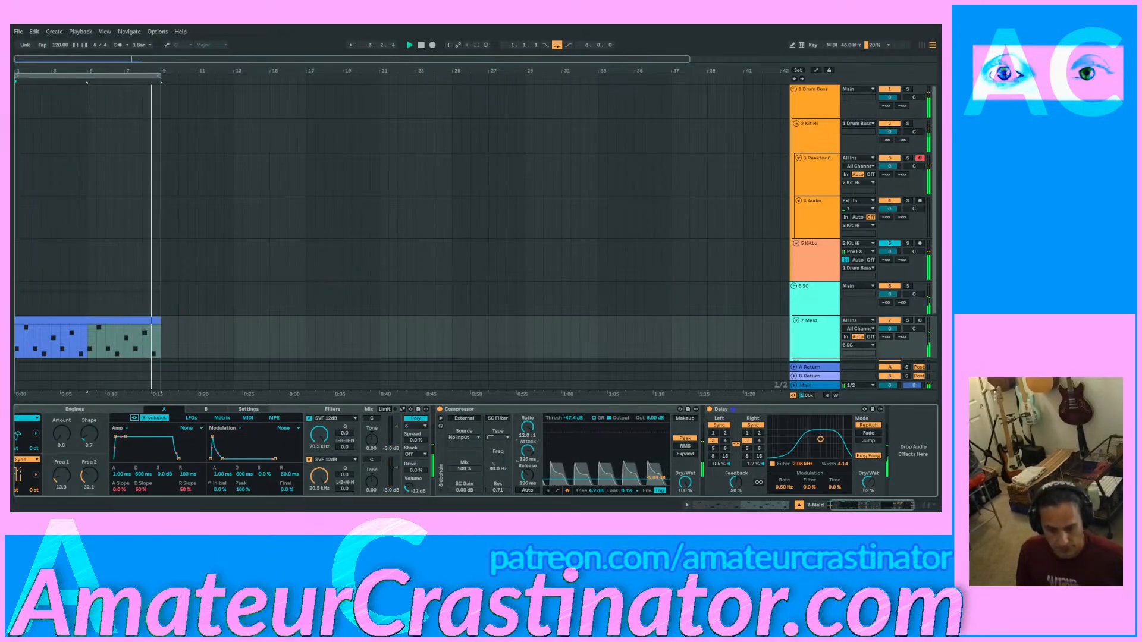
{"action": "left_click", "coordinate": [610, 412]}
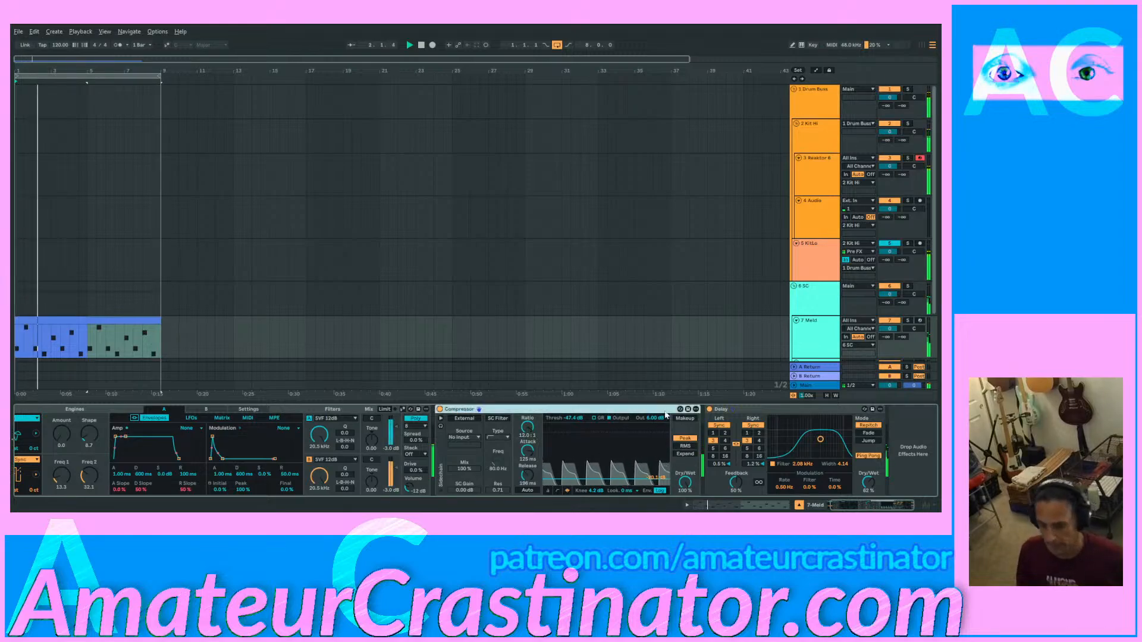
Step: Insert A1TriggerGate after the Delay on the Meld track and shorten its pattern length to 1
{"action": "left_click", "coordinate": [803, 413]}
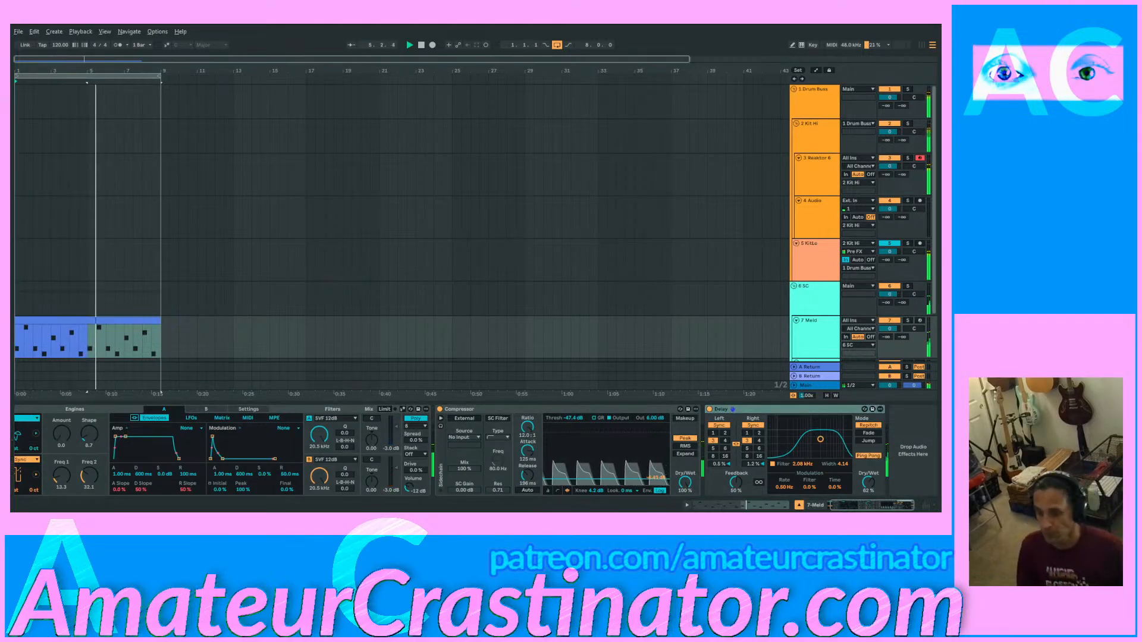
{"action": "left_click_drag", "start_coordinate": [940, 100], "coordinate": [555, 78]}
{"action": "left_click", "coordinate": [654, 153]}
{"action": "left_click", "coordinate": [654, 153]}
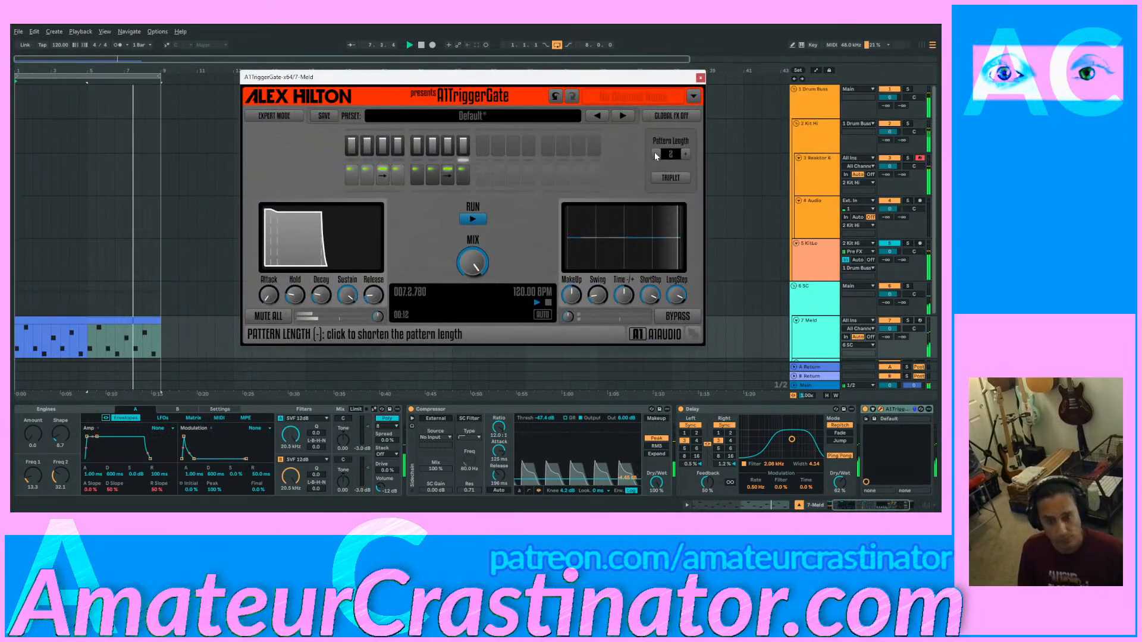
{"action": "left_click", "coordinate": [655, 154]}
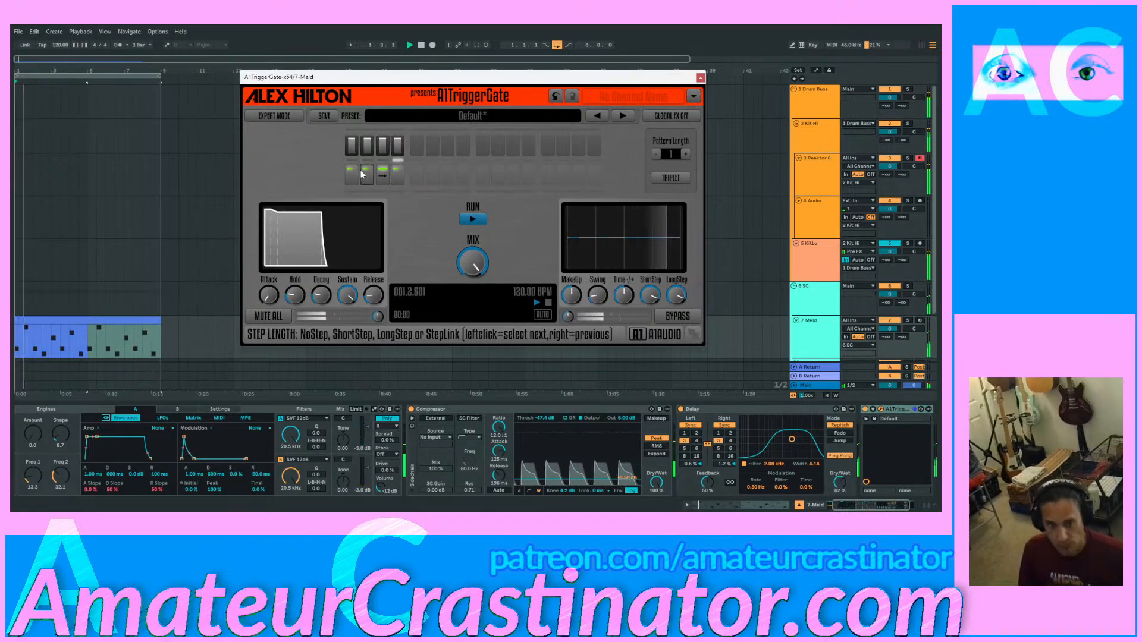
Step: Set gate steps 2 and 3 to NoStep and make steps 1 and 4 long steps
{"action": "left_click", "coordinate": [383, 176]}
{"action": "left_click", "coordinate": [384, 177]}
{"action": "left_click", "coordinate": [384, 177]}
{"action": "left_click", "coordinate": [383, 177]}
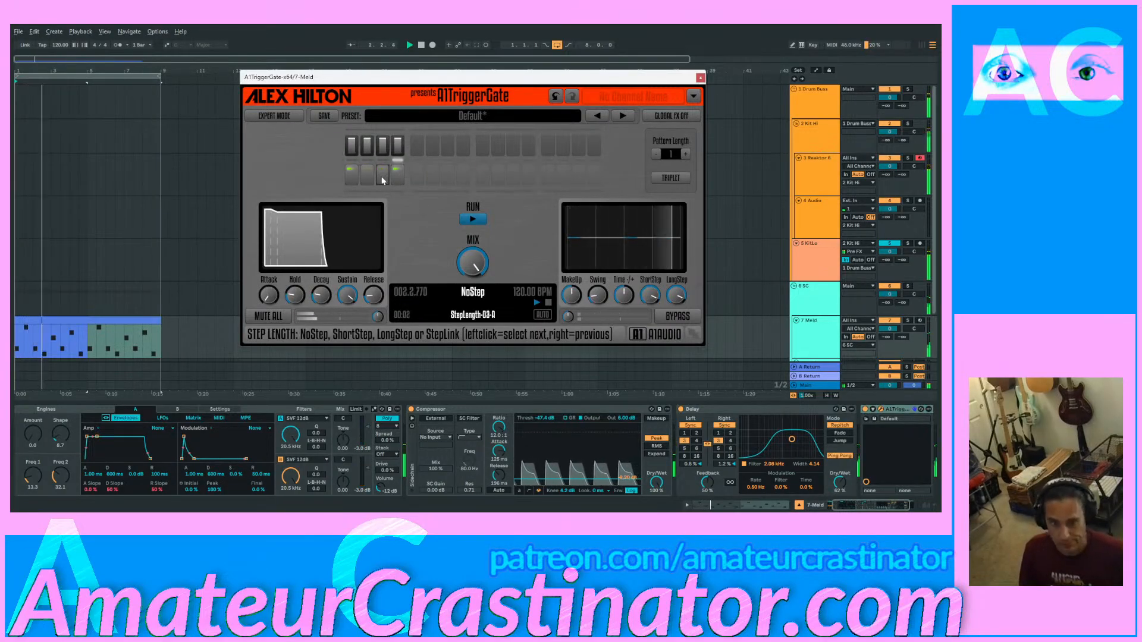
{"action": "left_click", "coordinate": [399, 172]}
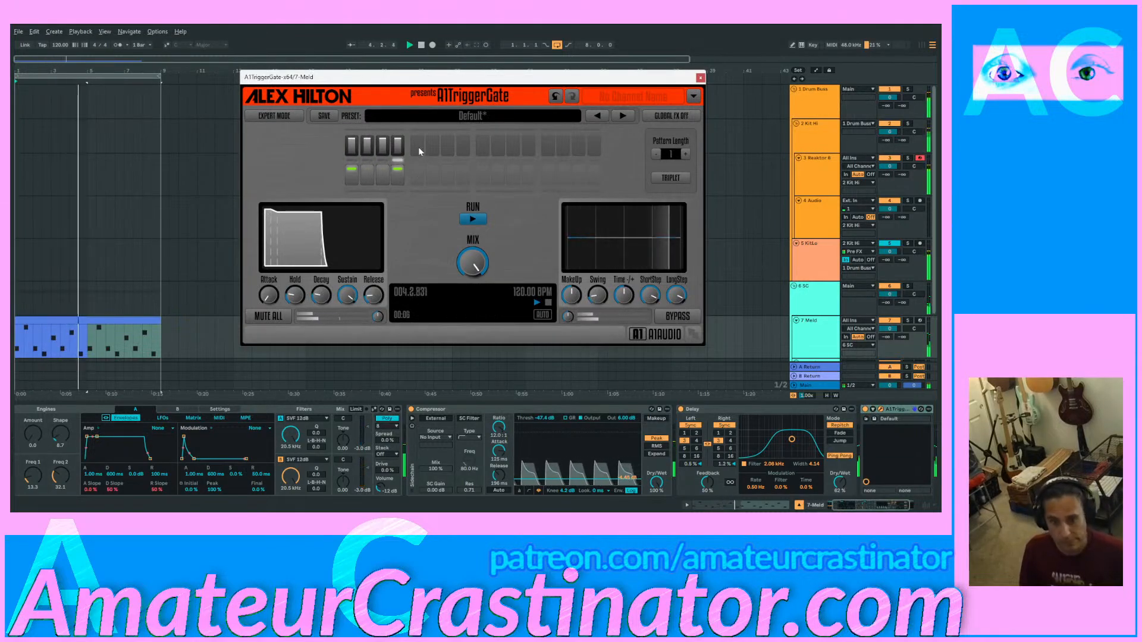
Step: Extend the gate's pattern length to 2 and set step 8 to NoStep
{"action": "left_click", "coordinate": [685, 154]}
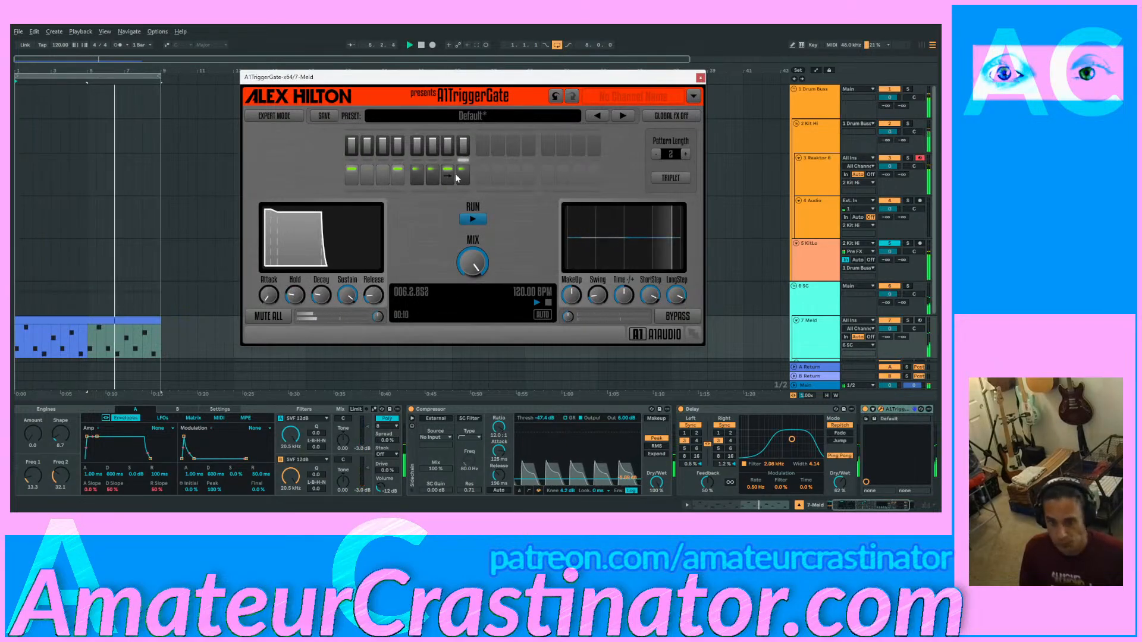
{"action": "left_click", "coordinate": [443, 180]}
{"action": "left_click", "coordinate": [443, 180]}
{"action": "left_click", "coordinate": [443, 180]}
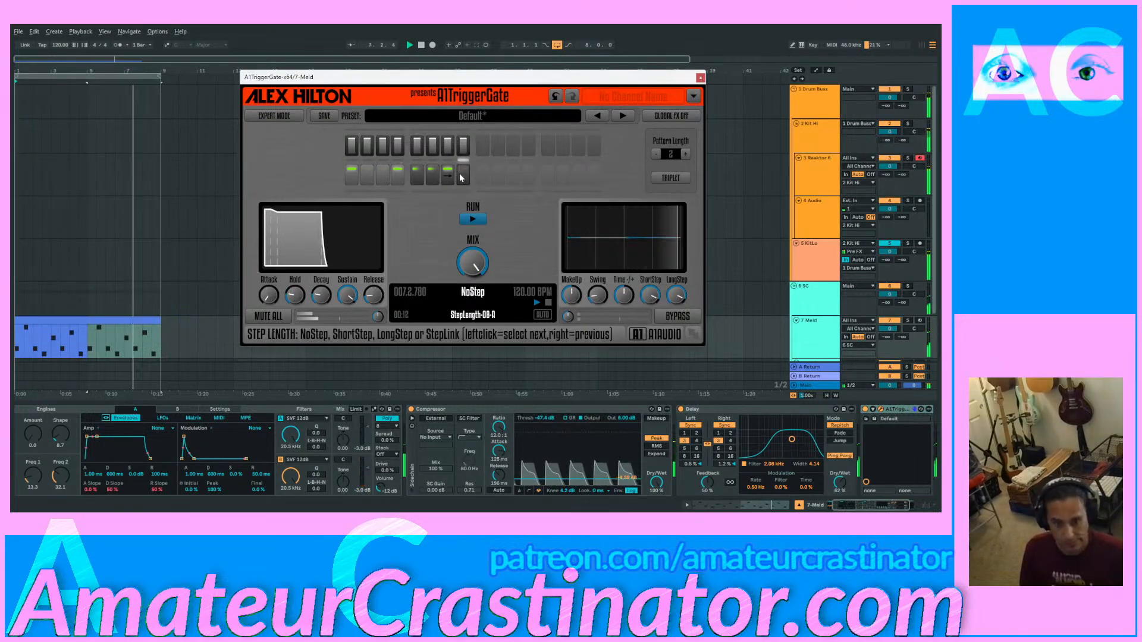
Step: Lower the volumes of gate steps 5 and 6 and re-enable step 3 at a reduced volume
{"action": "left_click", "coordinate": [434, 148]}
{"action": "left_click_drag", "start_coordinate": [433, 145], "coordinate": [422, 146]}
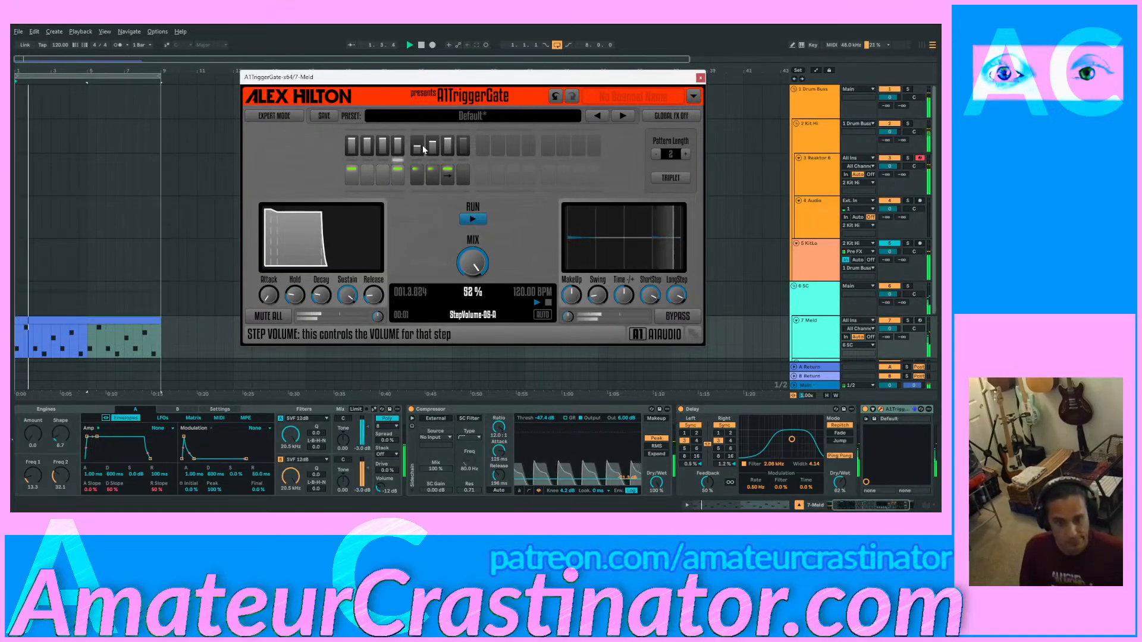
{"action": "left_click", "coordinate": [382, 174]}
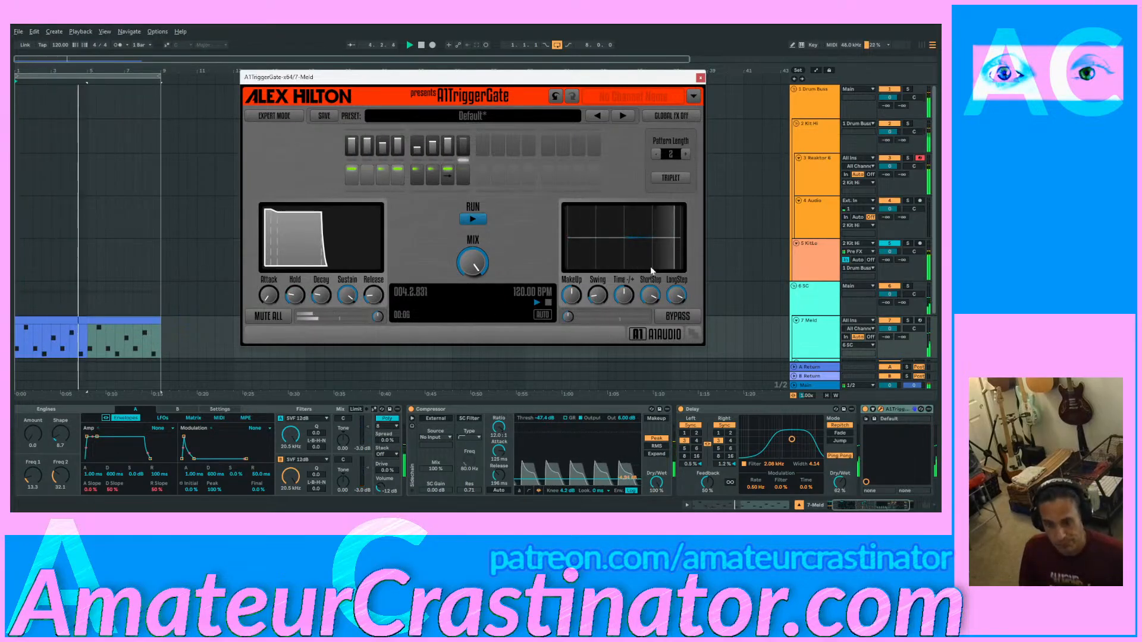
Step: Shape the gate envelope with a longer release, lower sustain and 6 % hold, and collapse the A1TriggerGate and Delay devices
{"action": "left_click", "coordinate": [374, 295]}
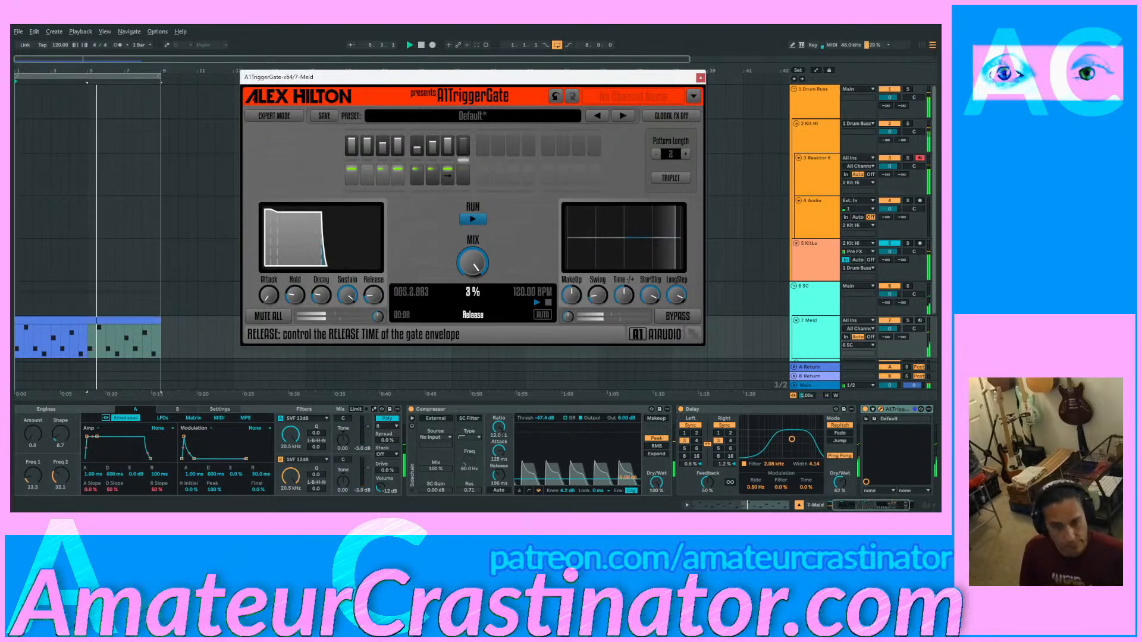
{"action": "left_click_drag", "start_coordinate": [374, 294], "coordinate": [381, 299]}
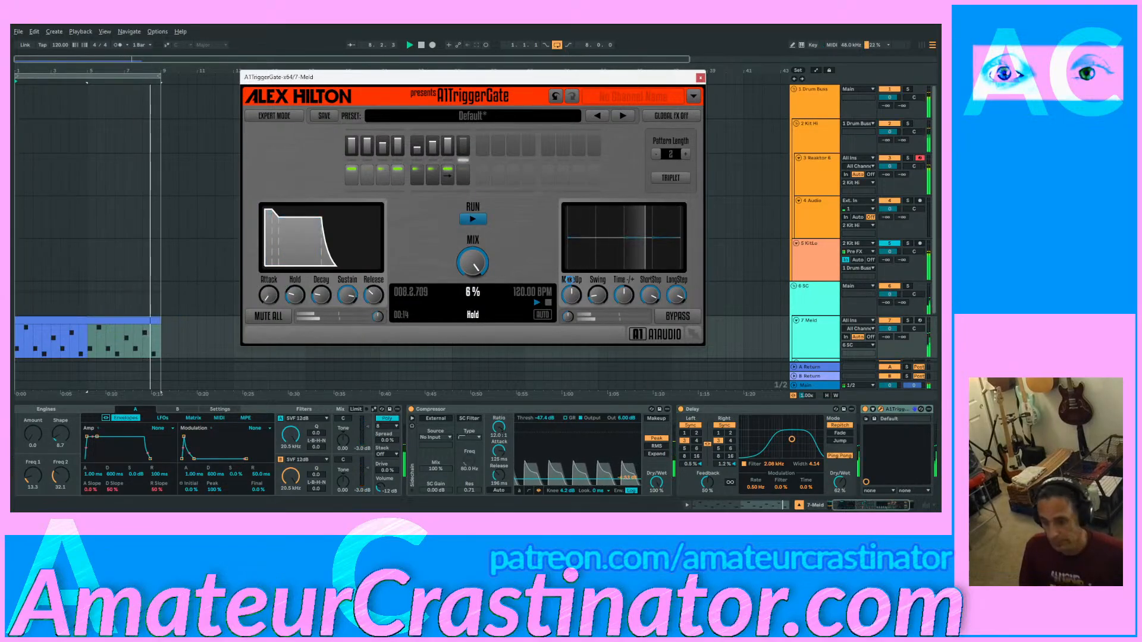
{"action": "left_click", "coordinate": [921, 411]}
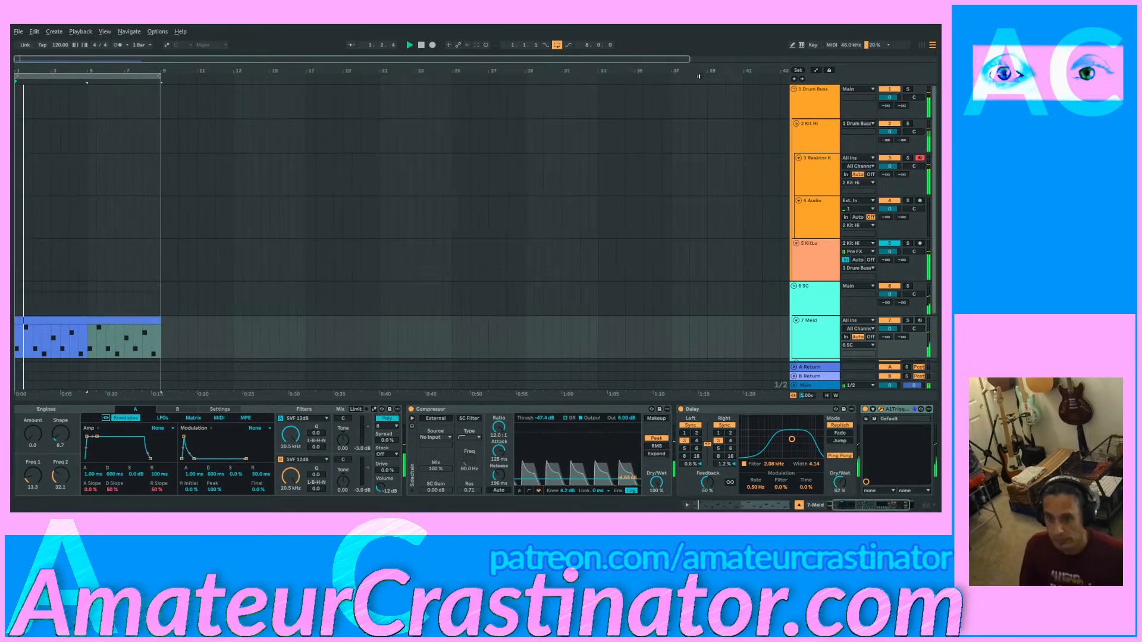
{"action": "double_click", "coordinate": [892, 409]}
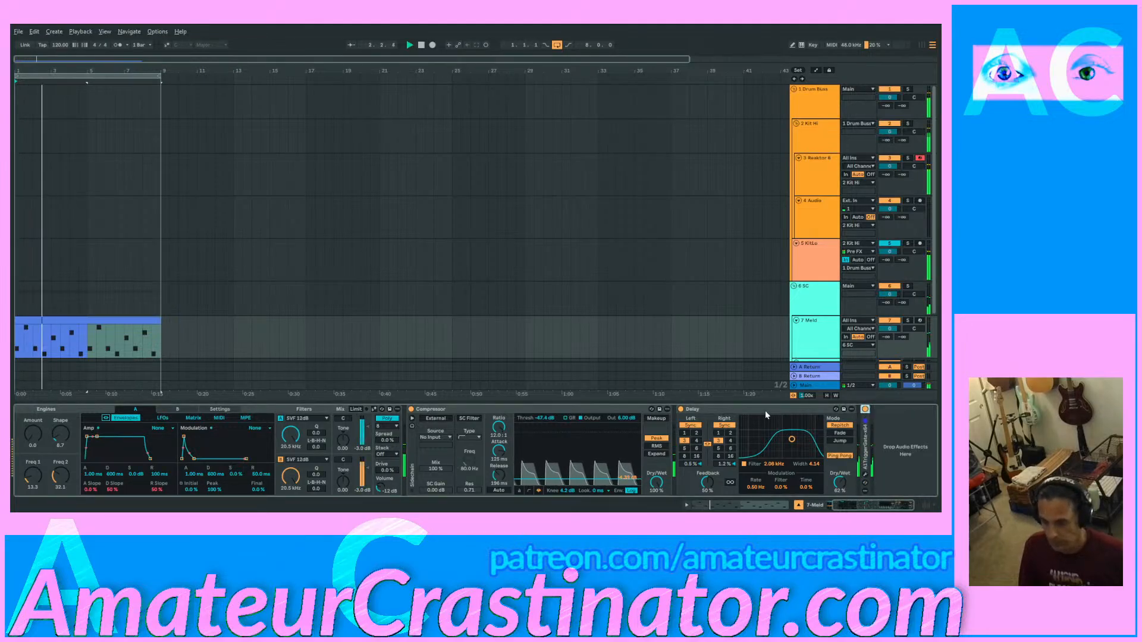
{"action": "double_click", "coordinate": [764, 410]}
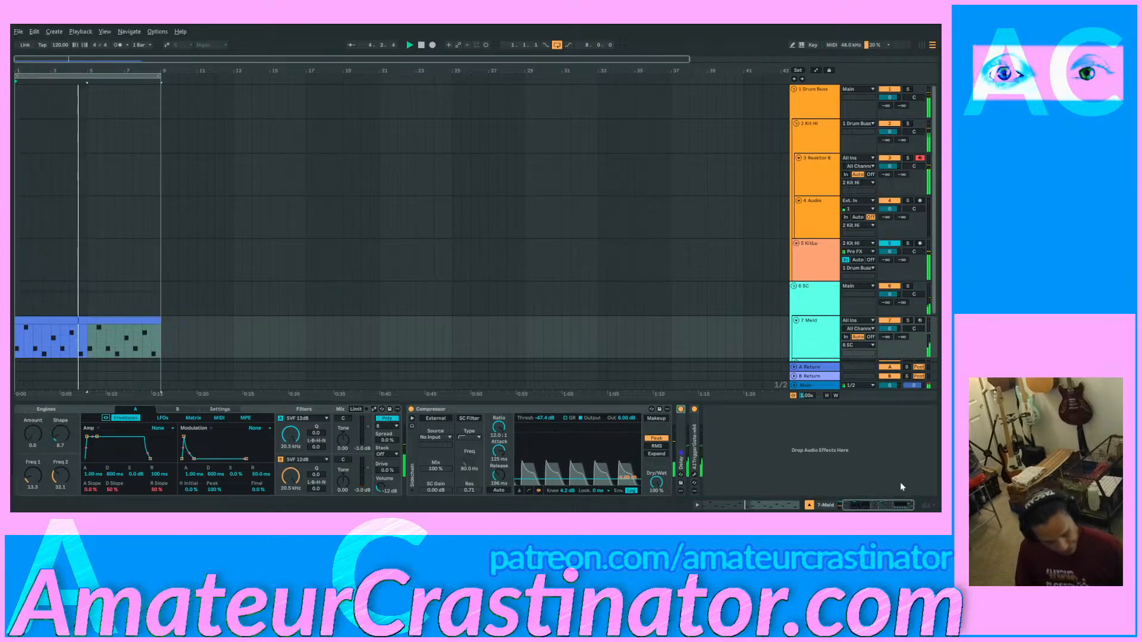
Step: Raise the Compressor's output gain and add Glitch2 at the chain's end with an initialised sequence of 8 beats and 4 divisions
{"action": "left_click", "coordinate": [861, 438]}
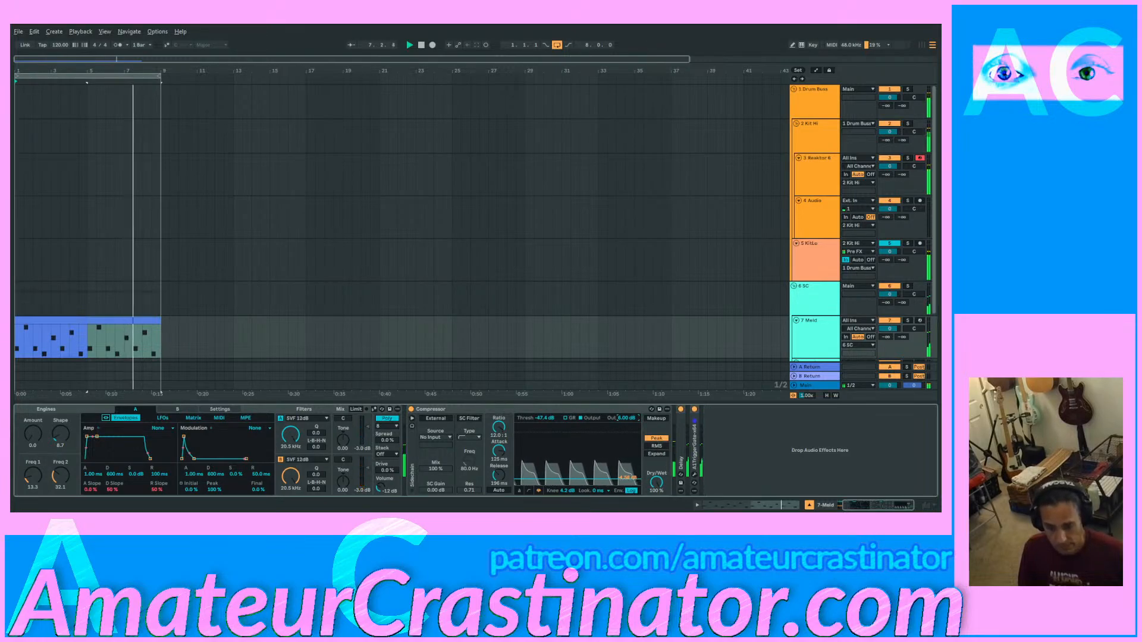
{"action": "left_click_drag", "start_coordinate": [625, 418], "coordinate": [626, 409]}
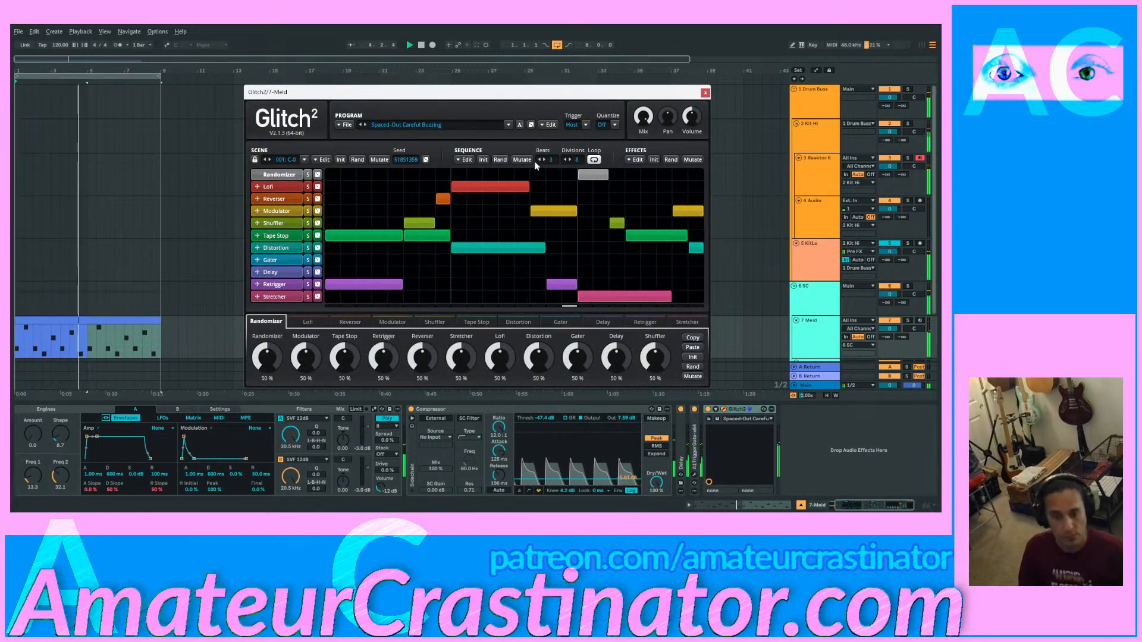
{"action": "left_click", "coordinate": [484, 160]}
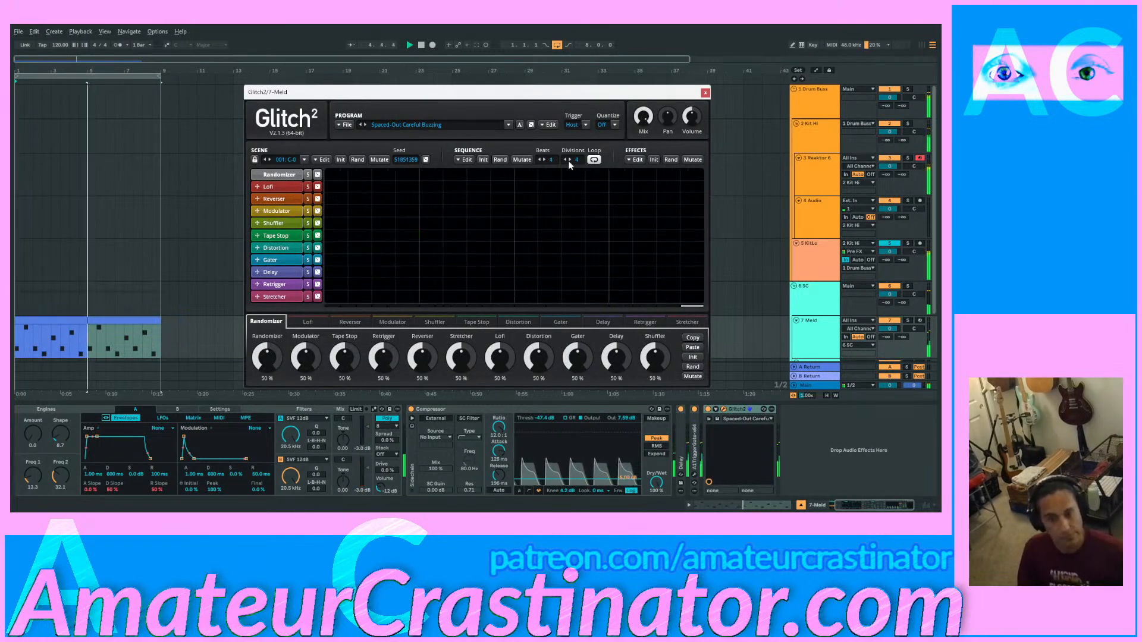
Step: Draw Shuffler blocks on beat 3 and beats 7–8, with shuffle at 85.3 %, repeat at 80.2 % and reverse at 17.2 %
{"action": "left_click", "coordinate": [429, 223]}
{"action": "left_click_drag", "start_coordinate": [433, 226], "coordinate": [464, 224]}
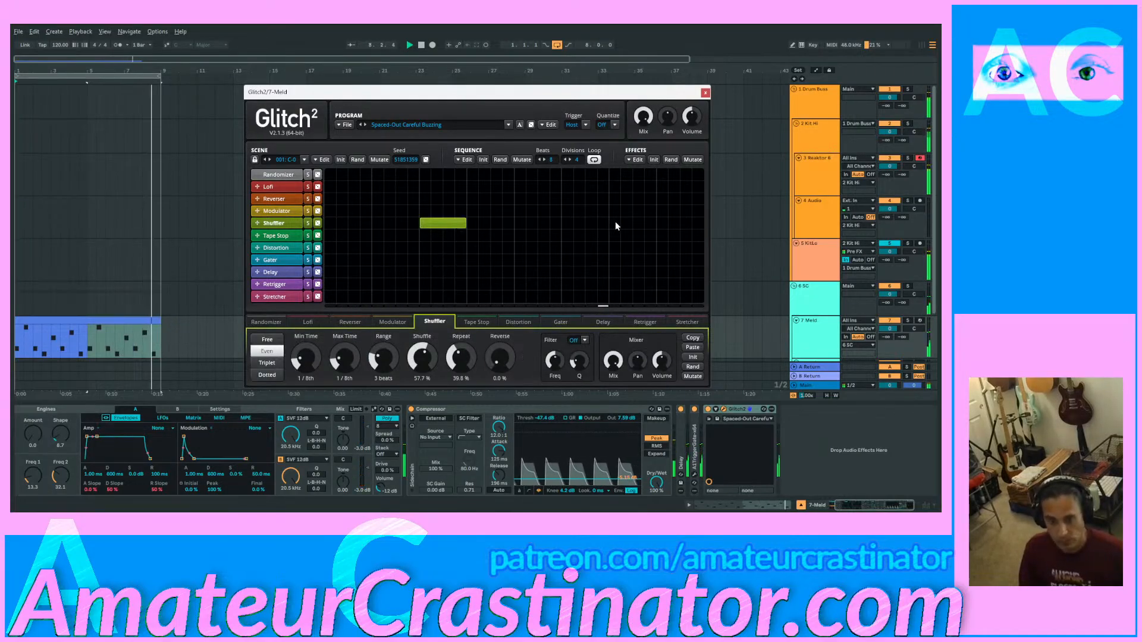
{"action": "left_click_drag", "start_coordinate": [613, 224], "coordinate": [724, 228]}
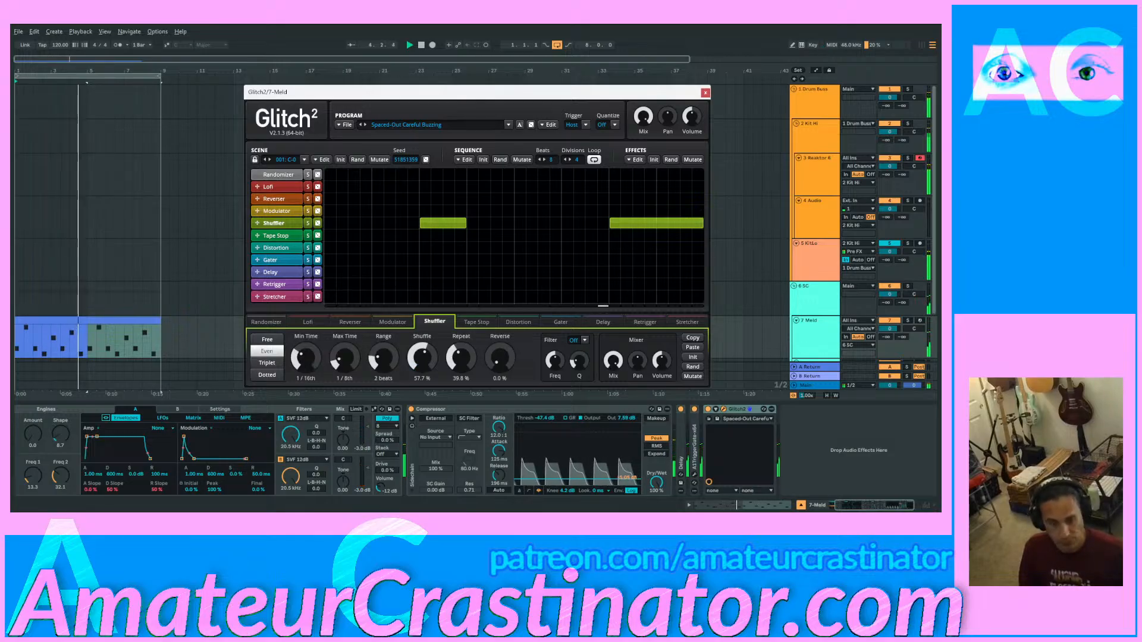
{"action": "mouse_move", "coordinate": [410, 358]}
{"action": "left_mouse_down"}
{"action": "mouse_move", "coordinate": [461, 347]}
{"action": "mouse_move", "coordinate": [461, 335]}
{"action": "mouse_move", "coordinate": [499, 346]}
{"action": "mouse_move", "coordinate": [421, 355]}
{"action": "left_mouse_up"}
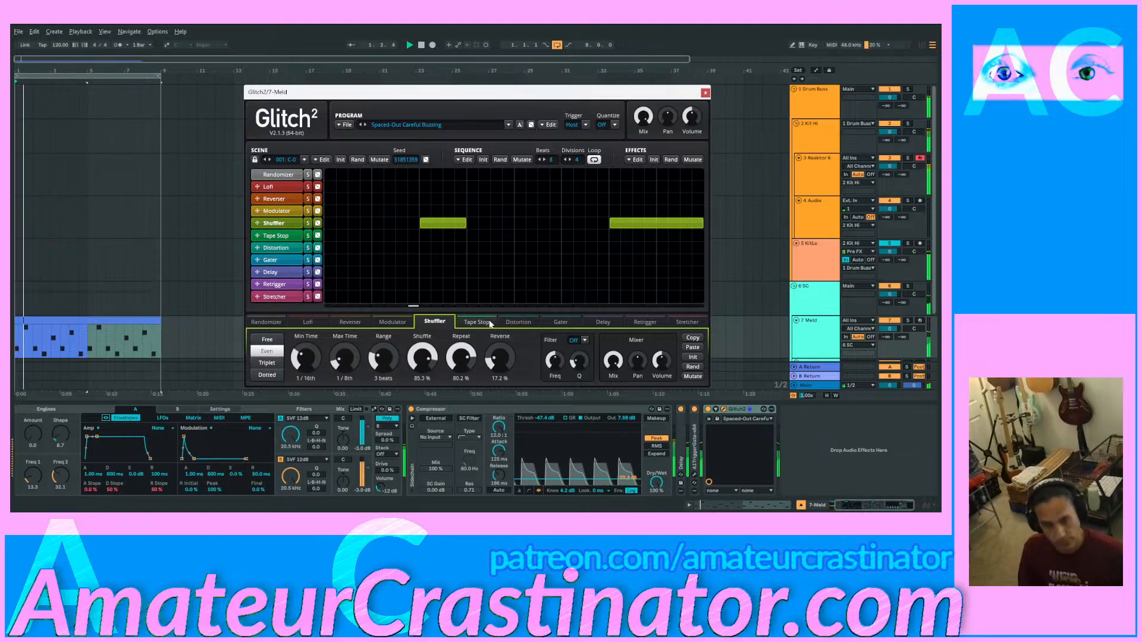
Step: Draw a Reverser block over beat 5 and half of beat 6, and set the Reverser to even 1/8th timing
{"action": "left_click", "coordinate": [518, 199]}
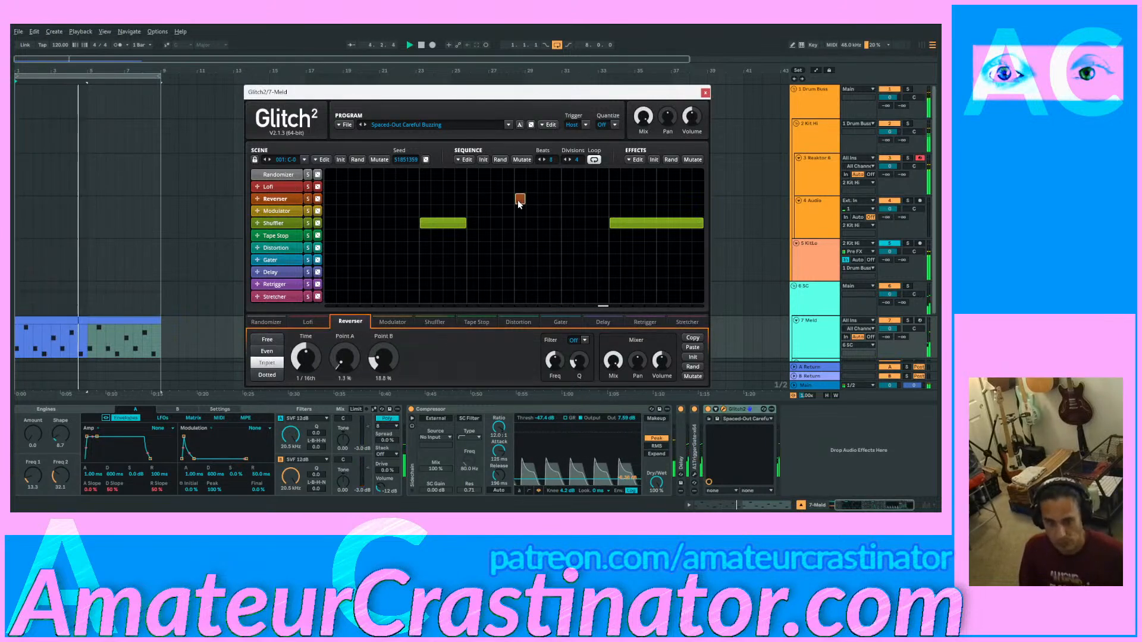
{"action": "left_click_drag", "start_coordinate": [569, 199], "coordinate": [583, 199]}
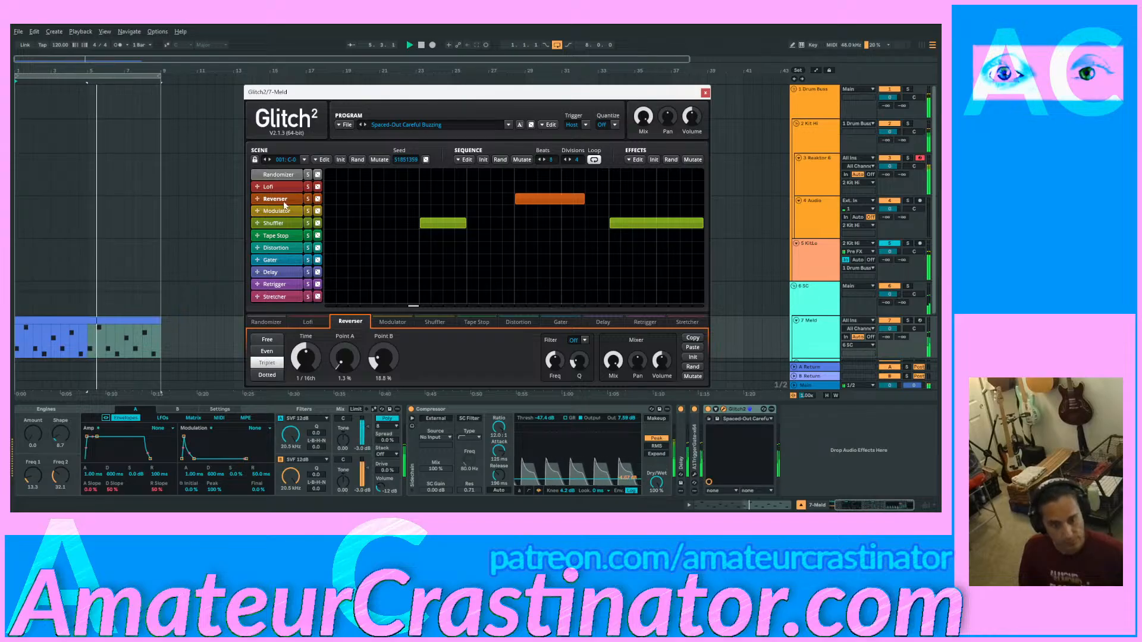
{"action": "left_click", "coordinate": [267, 351]}
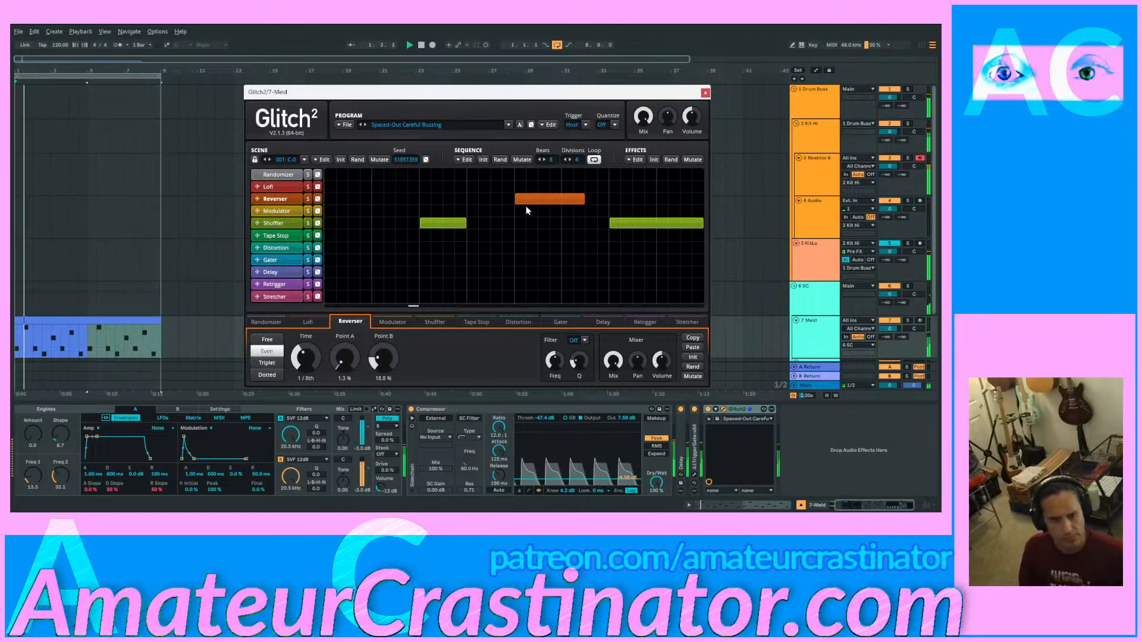
Step: Move the Reverser block to the Delay lane and set Delay to 1/8th time, 50 % send, 100 % return, and zero slew, spread and feedback
{"action": "left_click_drag", "start_coordinate": [560, 199], "coordinate": [561, 274]}
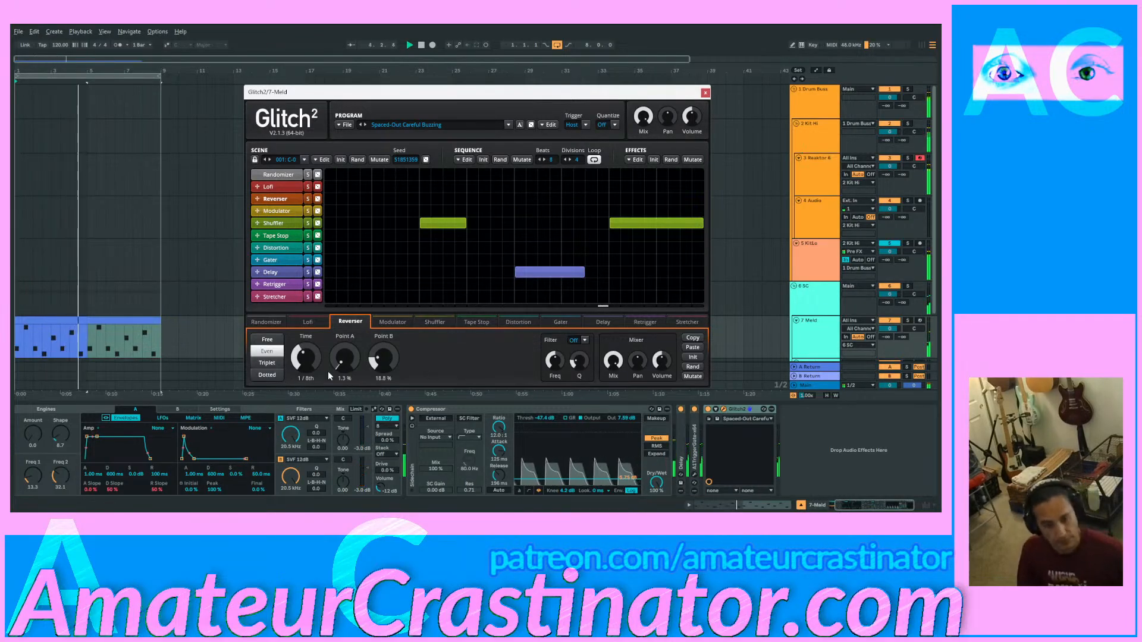
{"action": "left_click", "coordinate": [275, 272]}
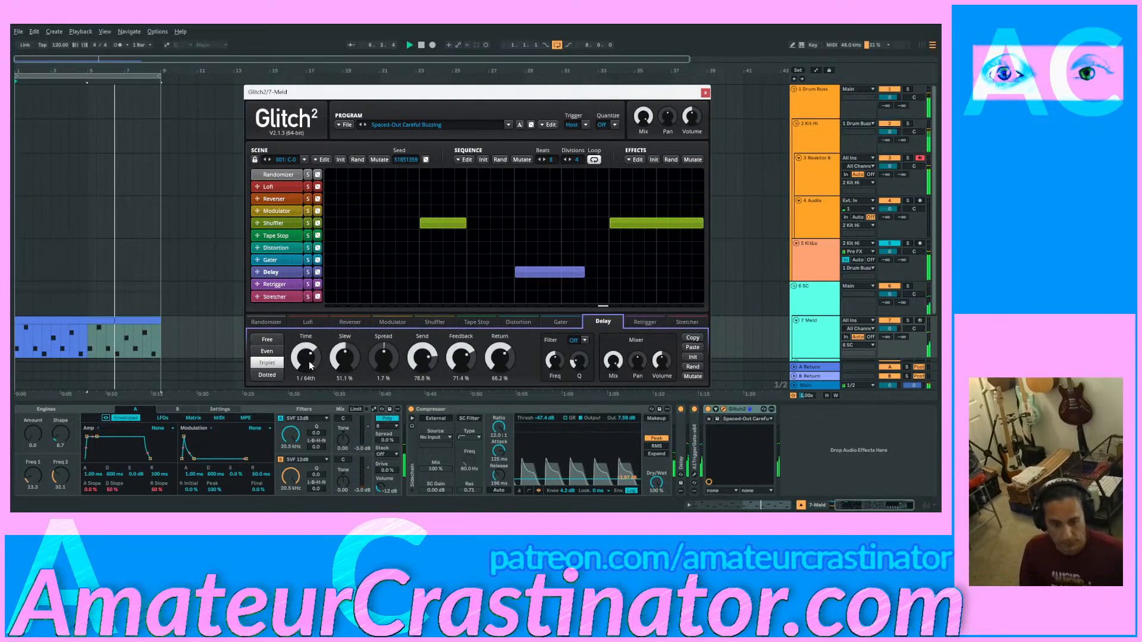
{"action": "left_click_drag", "start_coordinate": [308, 359], "coordinate": [343, 392]}
{"action": "left_click_drag", "start_coordinate": [389, 364], "coordinate": [458, 387]}
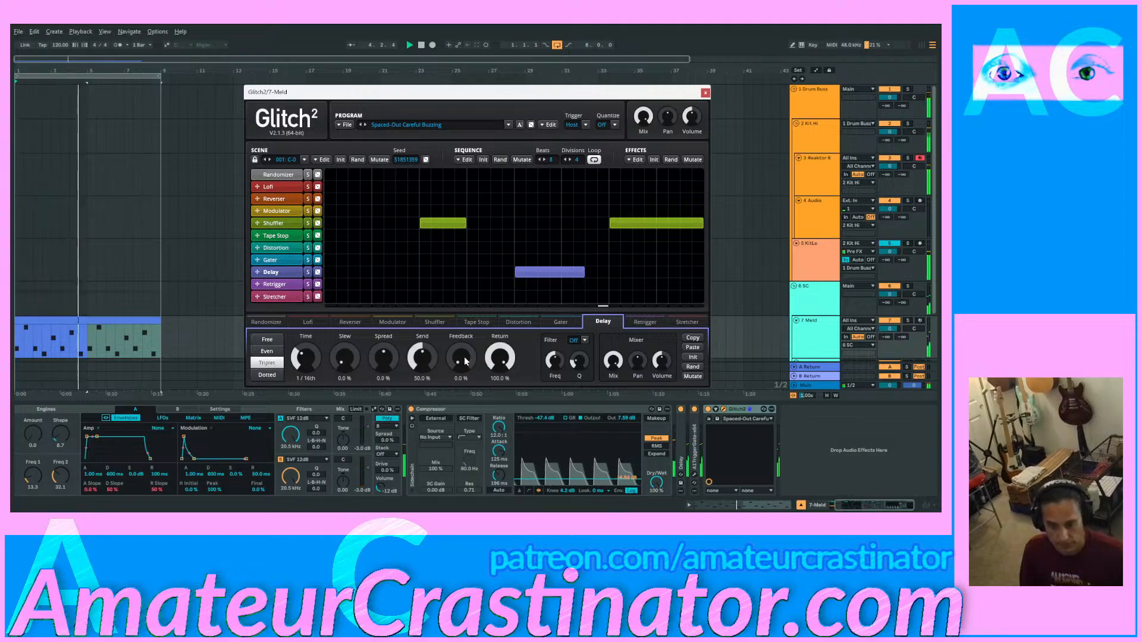
{"action": "left_click_drag", "start_coordinate": [306, 359], "coordinate": [306, 367]}
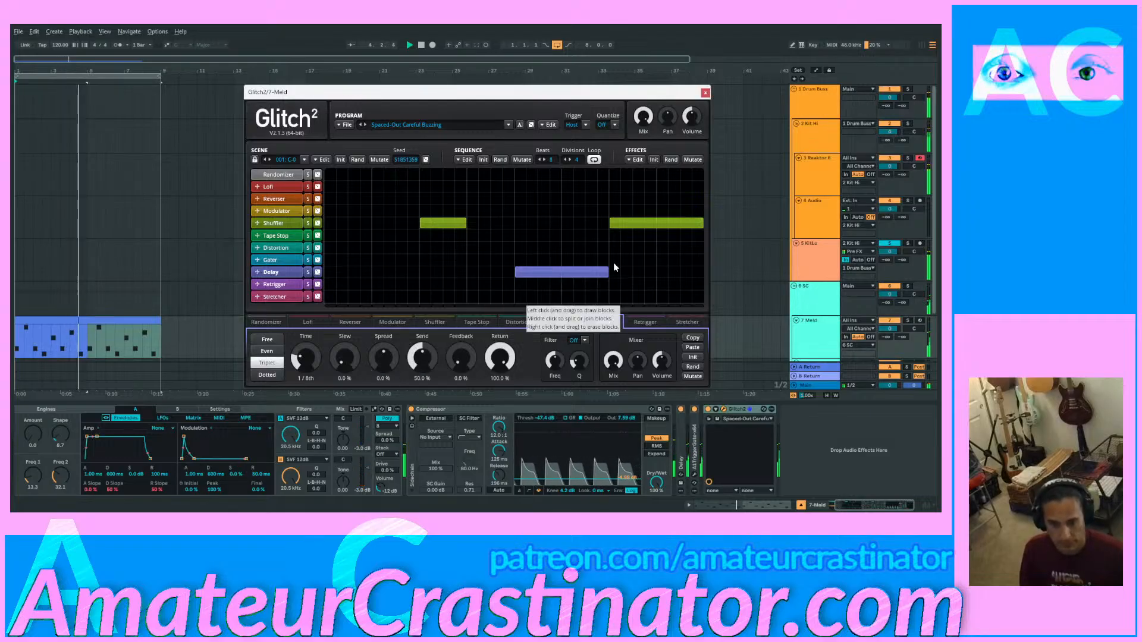
Step: Set Glitch2's Delay to even timing with 14.4 % slew and extend its block to the end of beat 6
{"action": "left_click_drag", "start_coordinate": [607, 270], "coordinate": [585, 272]}
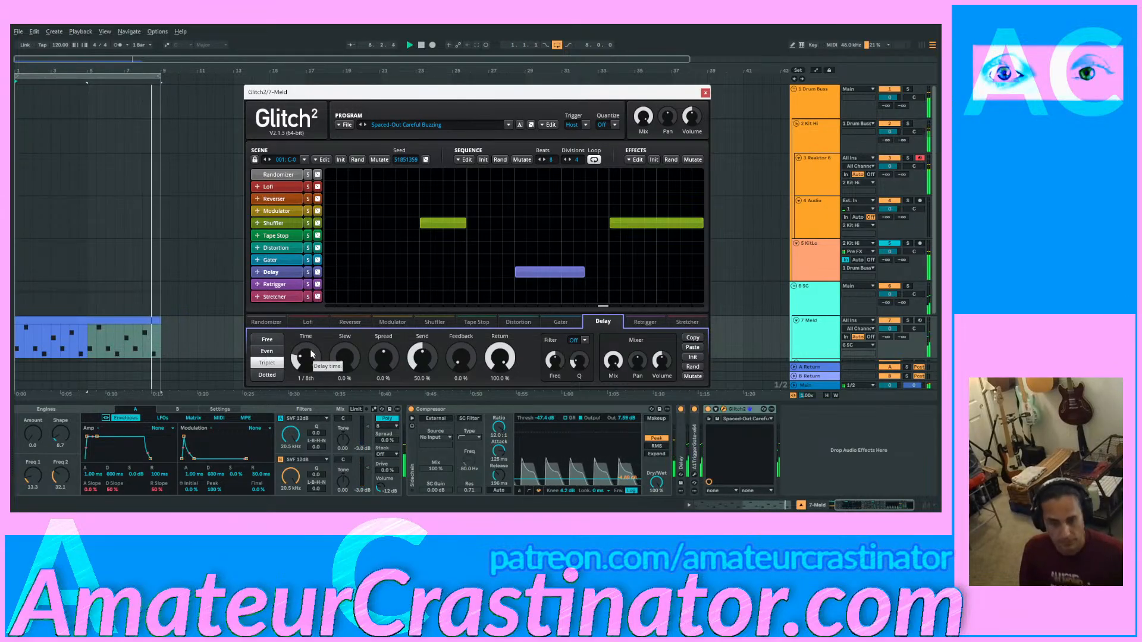
{"action": "left_click", "coordinate": [267, 351]}
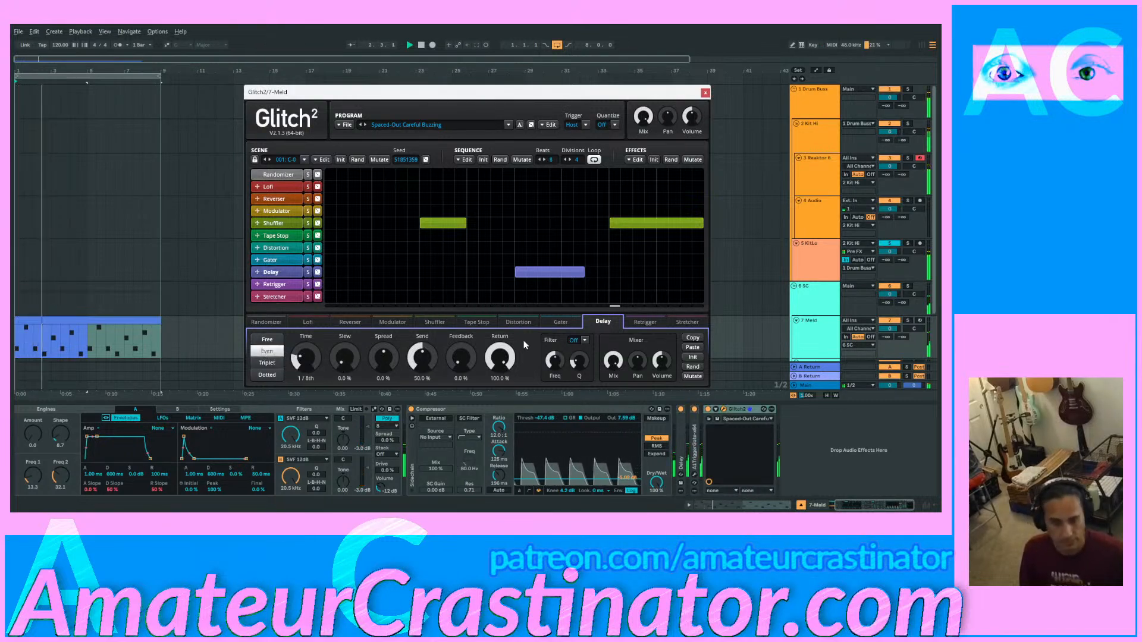
{"action": "left_click_drag", "start_coordinate": [581, 272], "coordinate": [602, 271]}
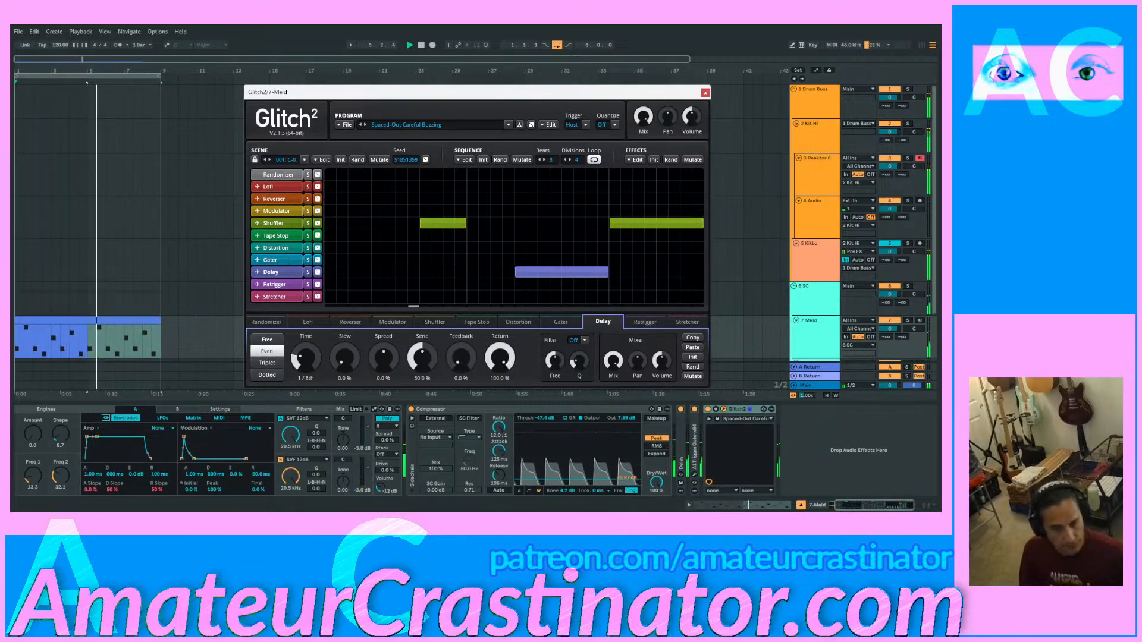
{"action": "left_click_drag", "start_coordinate": [349, 364], "coordinate": [348, 349]}
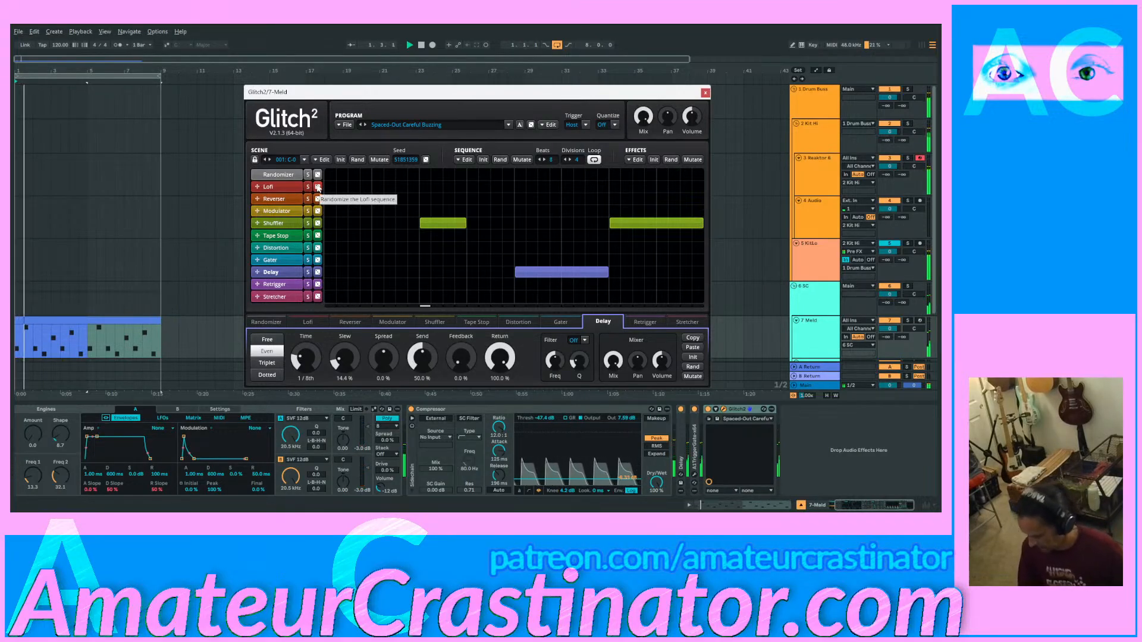
Step: Place one-step Lofi blocks on the off-beats of beats 1, 2, 4, 5, 7 and 8, plus one at the start of beat 8
{"action": "left_click", "coordinate": [353, 188]}
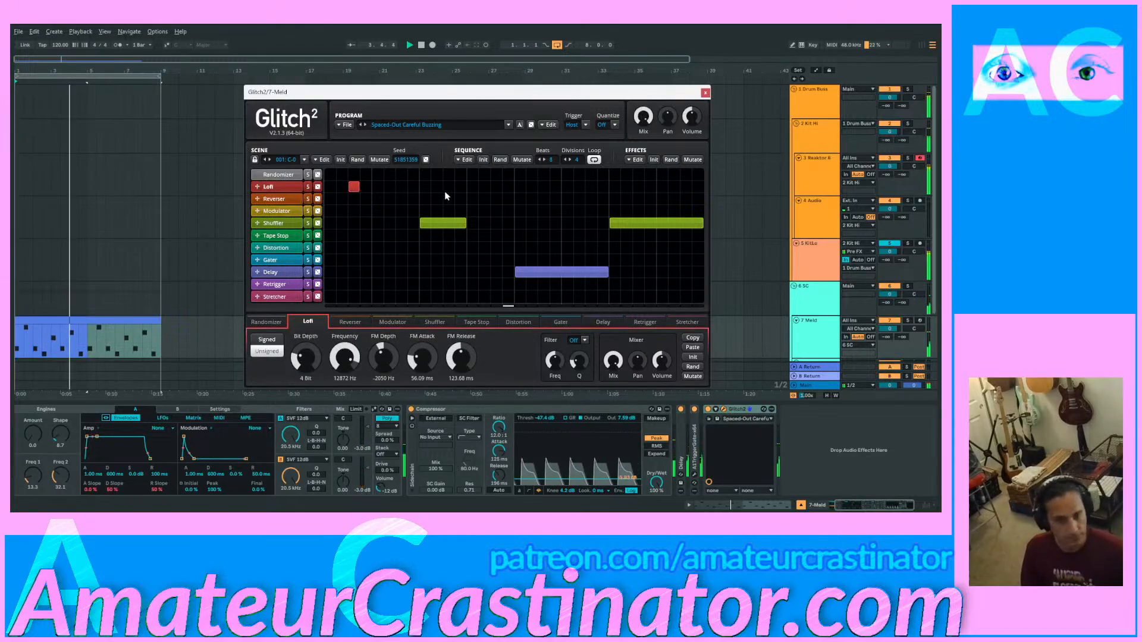
{"action": "left_click", "coordinate": [401, 187]}
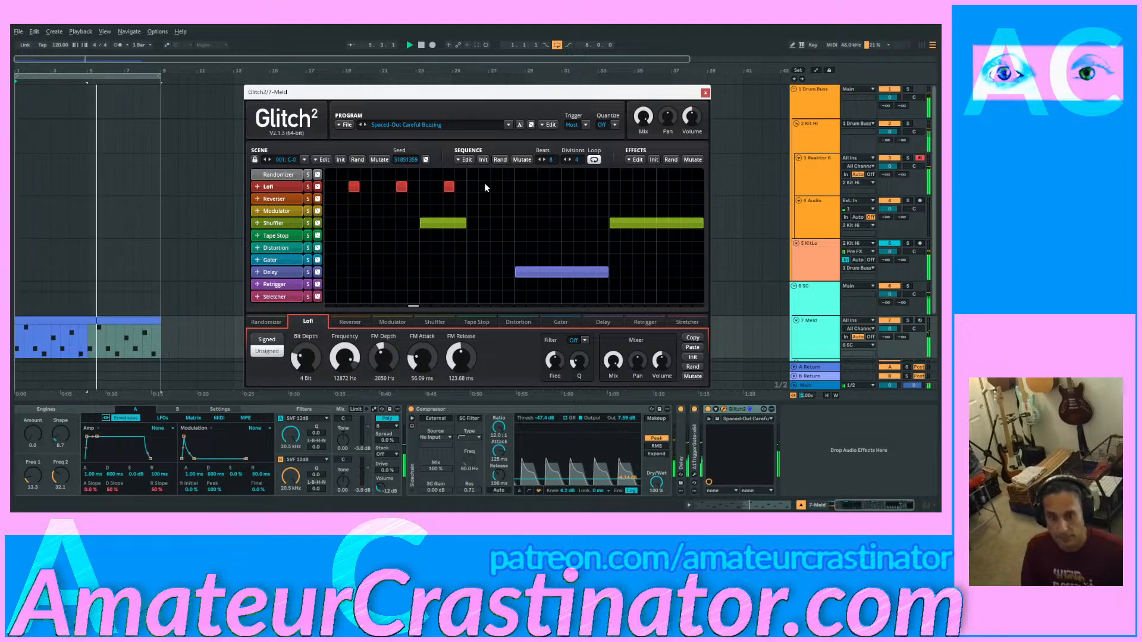
{"action": "left_click", "coordinate": [544, 186]}
{"action": "left_click", "coordinate": [640, 186]}
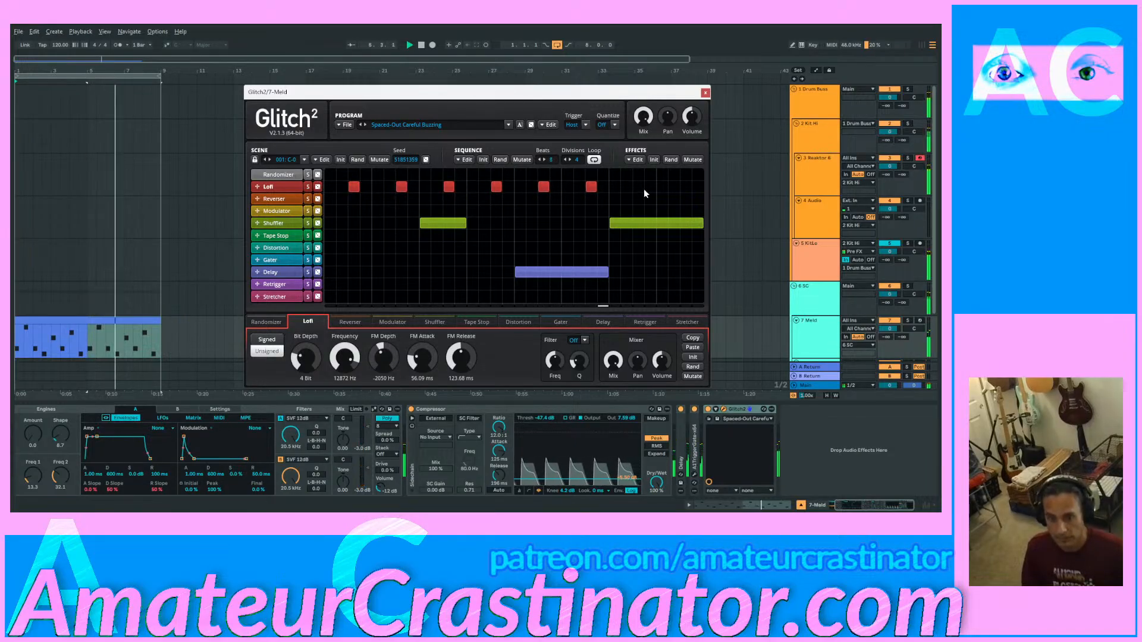
{"action": "left_click", "coordinate": [686, 186]}
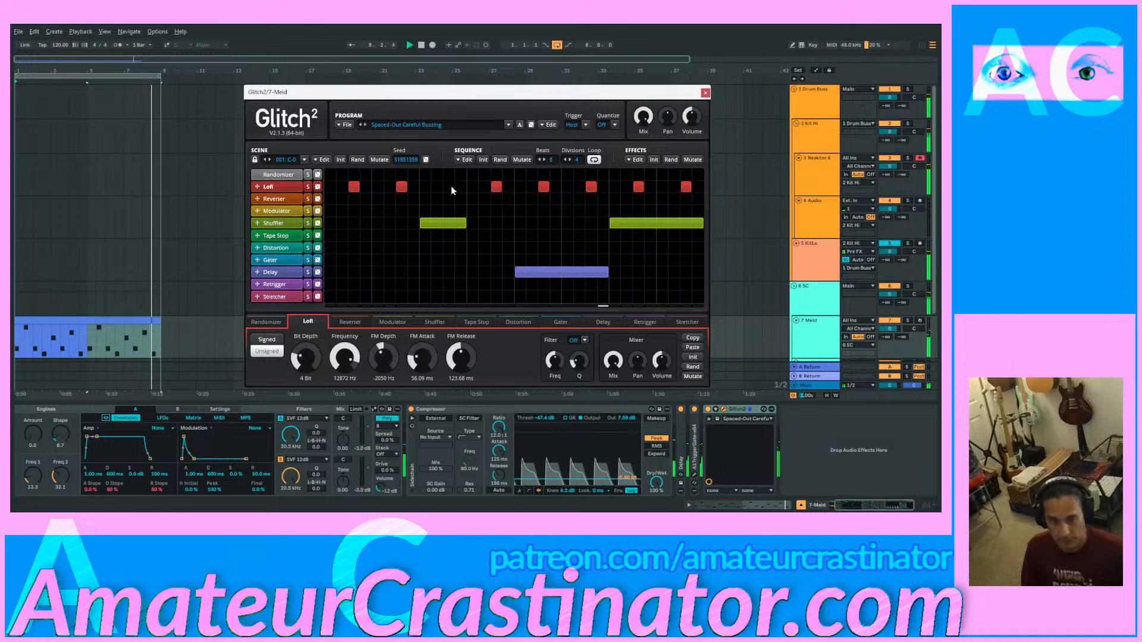
{"action": "left_click", "coordinate": [451, 186]}
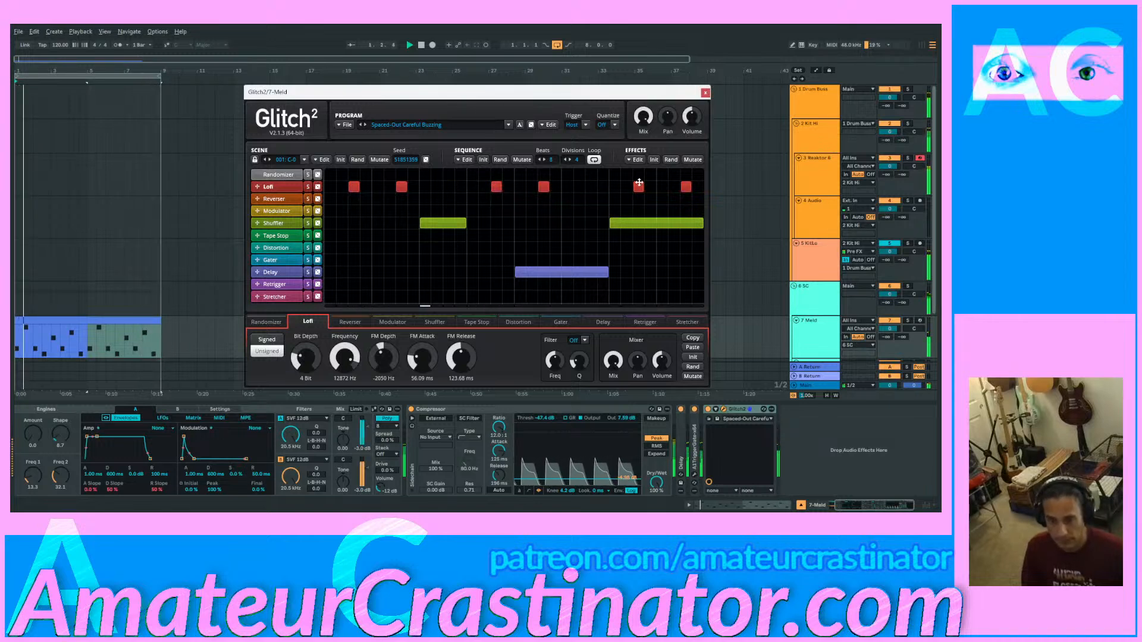
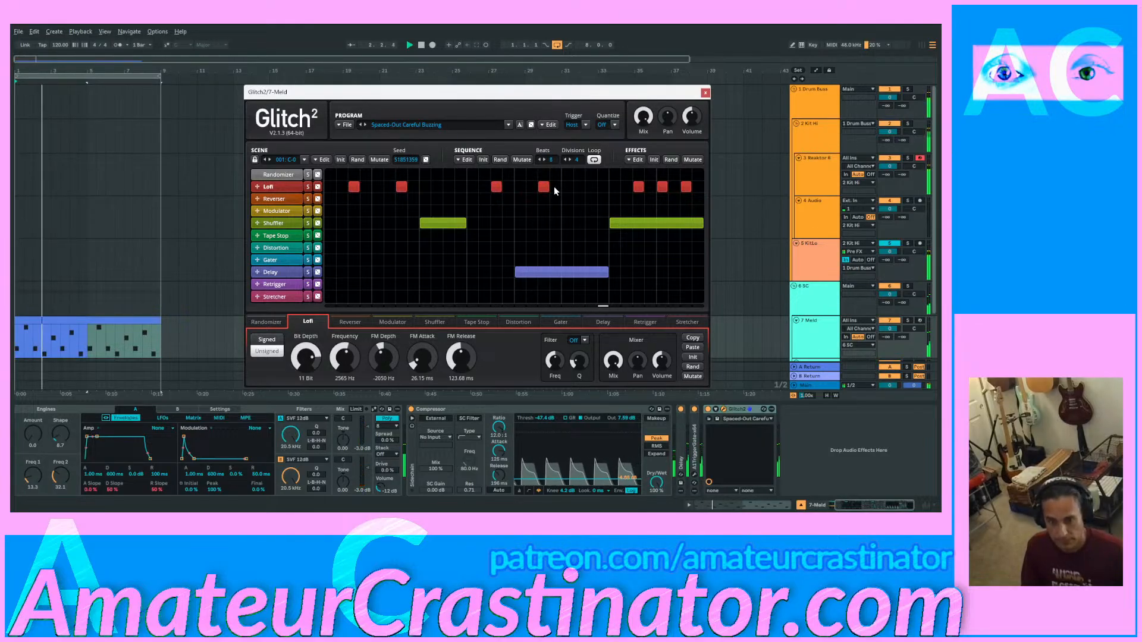
Step: Extend the beat 5 Lofi block to three steps and set Lofi to 11 Bit, 2273 Hz frequency, 720 Hz FM depth and 26.15 ms FM attack
{"action": "left_click_drag", "start_coordinate": [554, 188], "coordinate": [563, 188]}
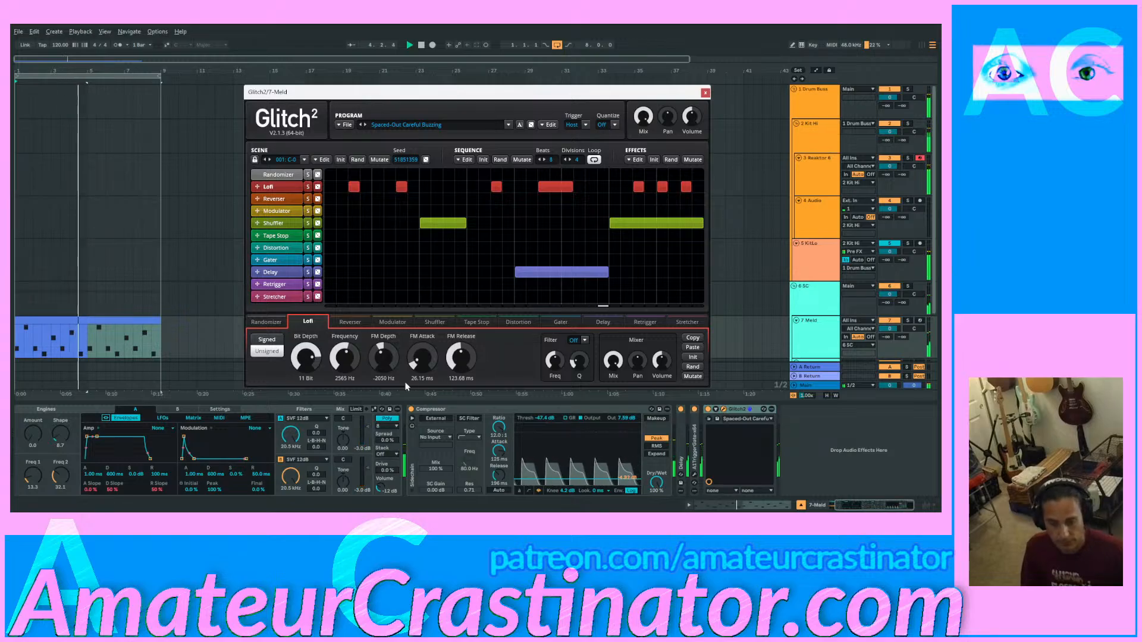
{"action": "left_click_drag", "start_coordinate": [384, 358], "coordinate": [384, 342]}
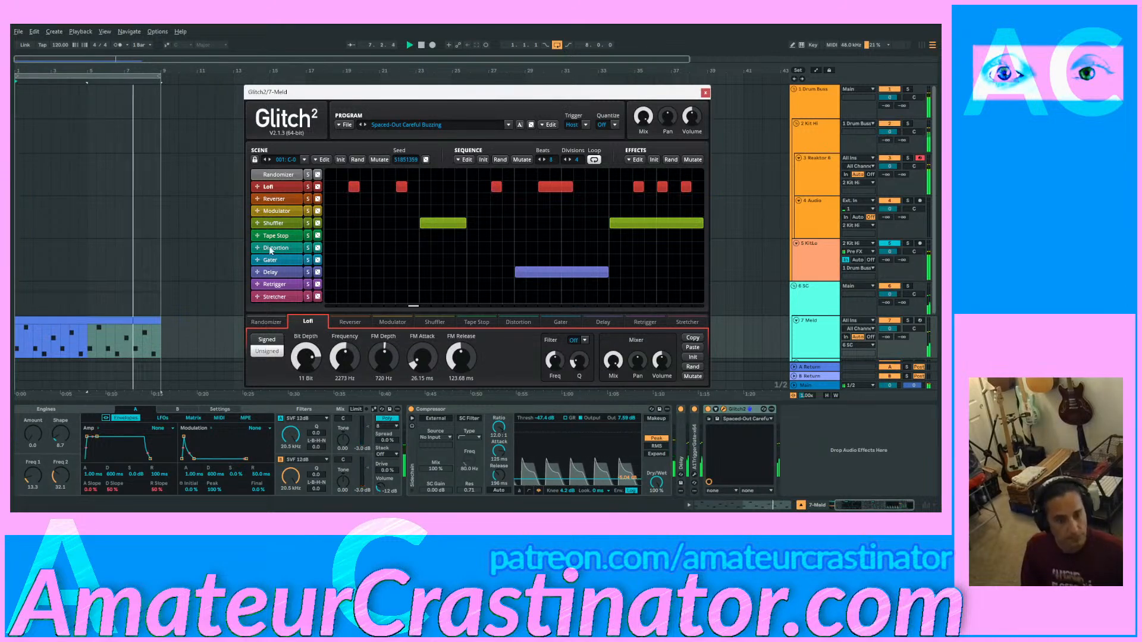
Step: Move Distortion above Lofi, add a block matching beat 5's Lofi block, and set drive 84.8 %, tone 73.6 %, wet 28.9 %, dry 8.5 %
{"action": "left_click_drag", "start_coordinate": [271, 250], "coordinate": [270, 186]}
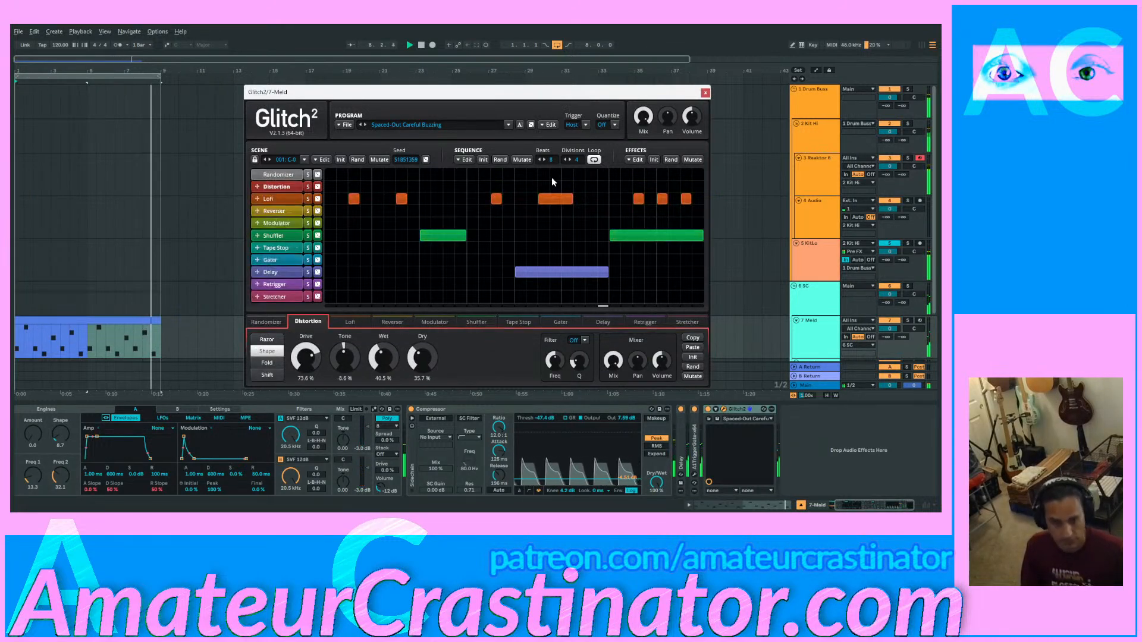
{"action": "left_click", "coordinate": [545, 186]}
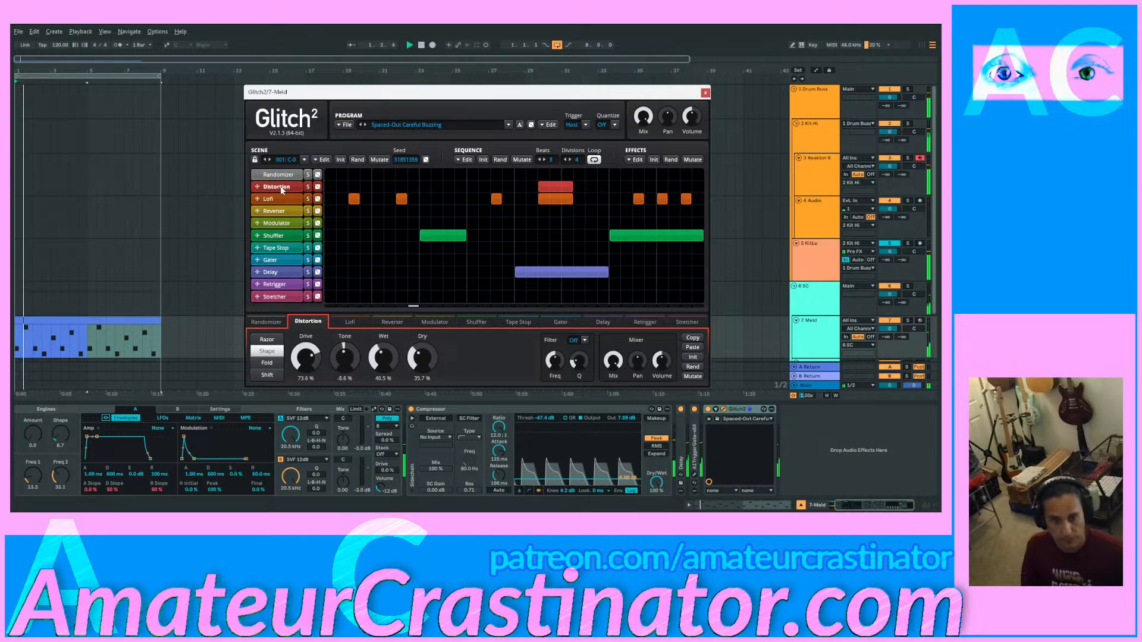
{"action": "left_click_drag", "start_coordinate": [305, 356], "coordinate": [408, 378]}
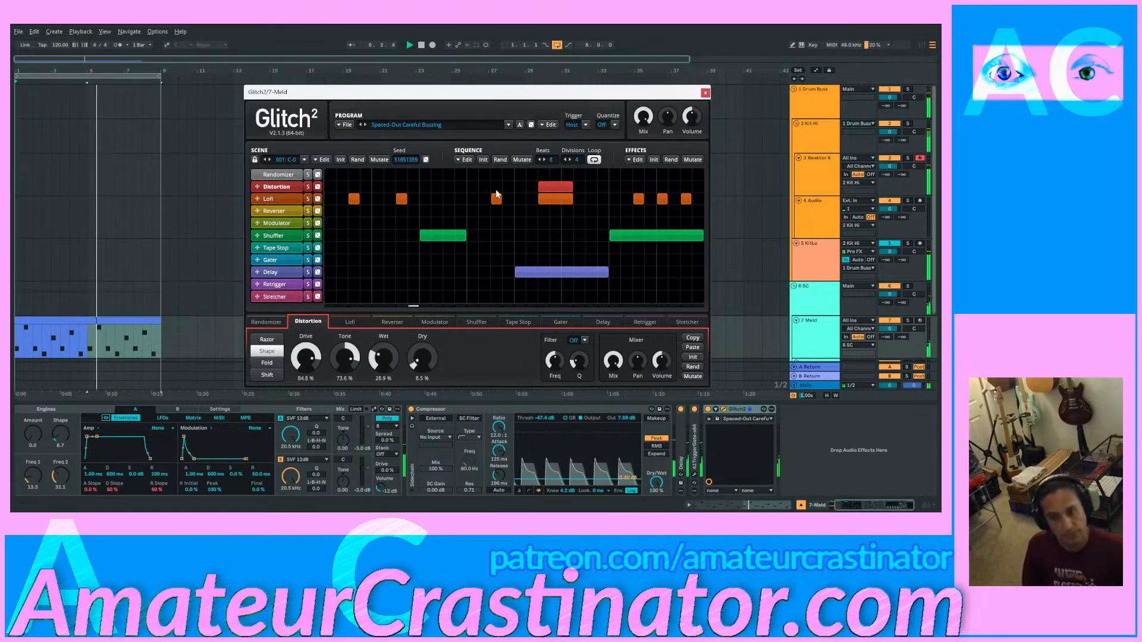
Step: Add two-step Distortion blocks on the second half of beat 2 and the first halves of beats 4 and 7
{"action": "left_click", "coordinate": [401, 189]}
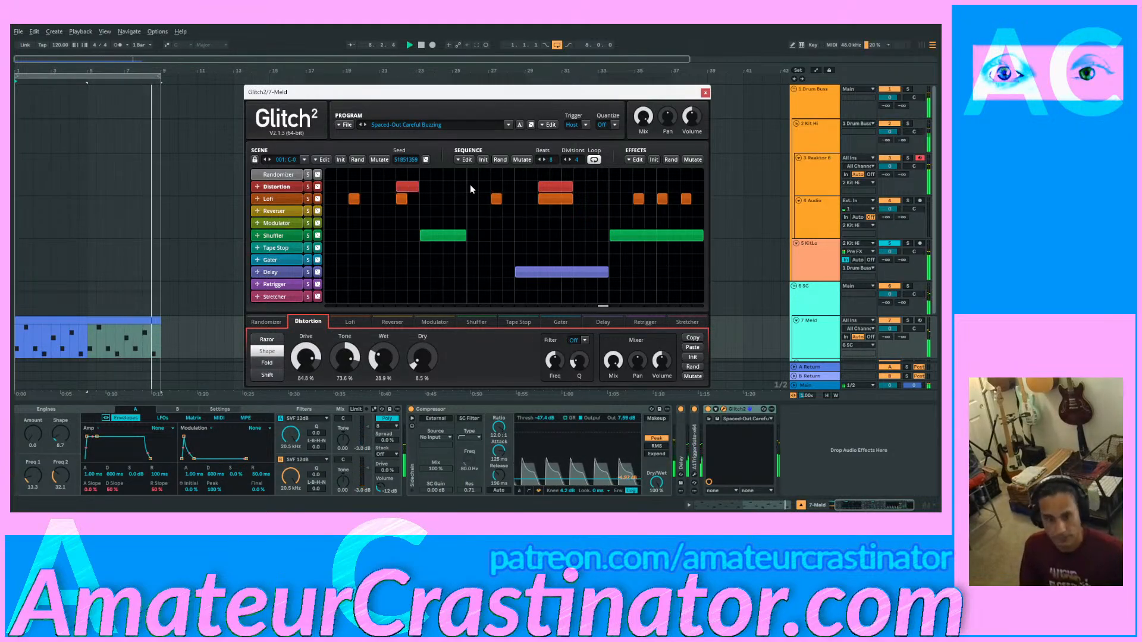
{"action": "left_click", "coordinate": [472, 186]}
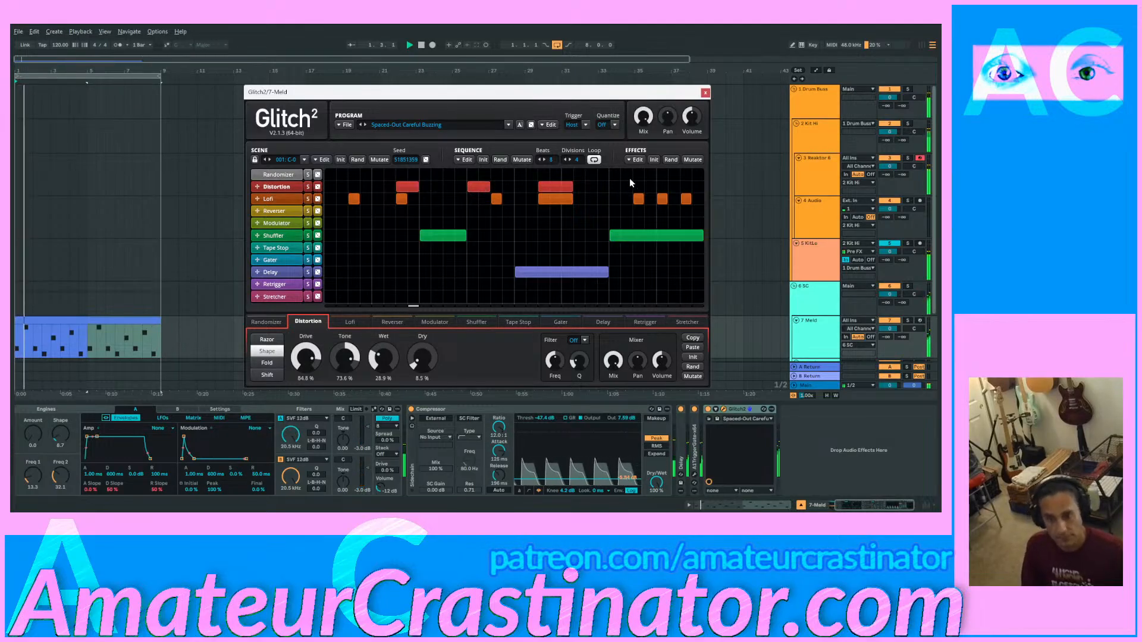
{"action": "left_click", "coordinate": [618, 188]}
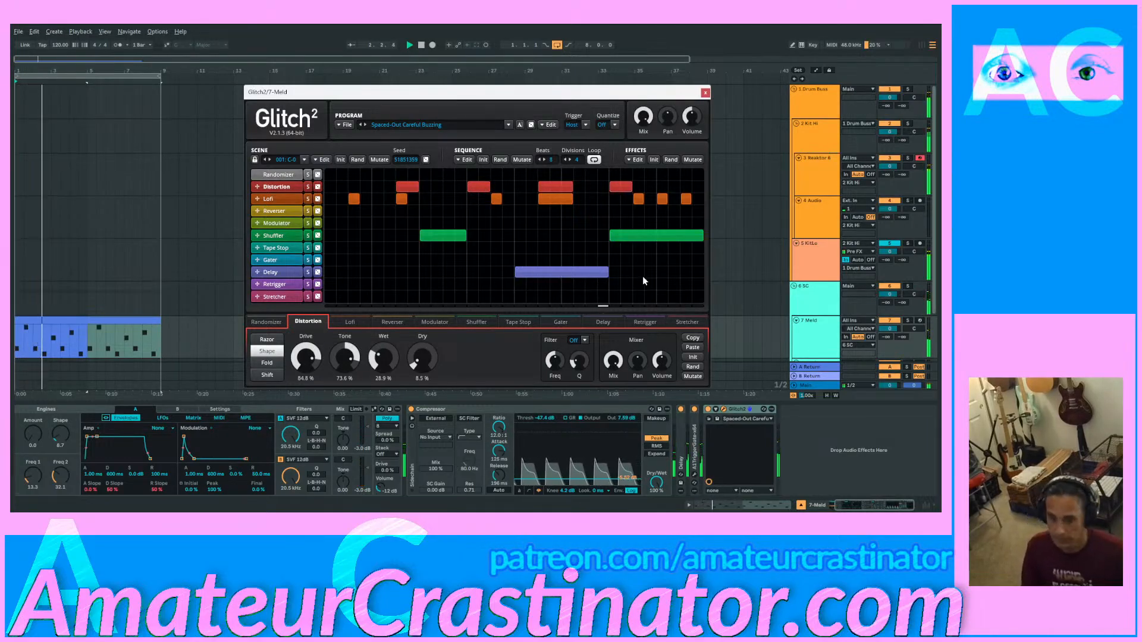
Step: Set the Distortion filter to HP, adjust its frequency and Q, and close the Glitch2 window
{"action": "mouse_move", "coordinate": [558, 360]}
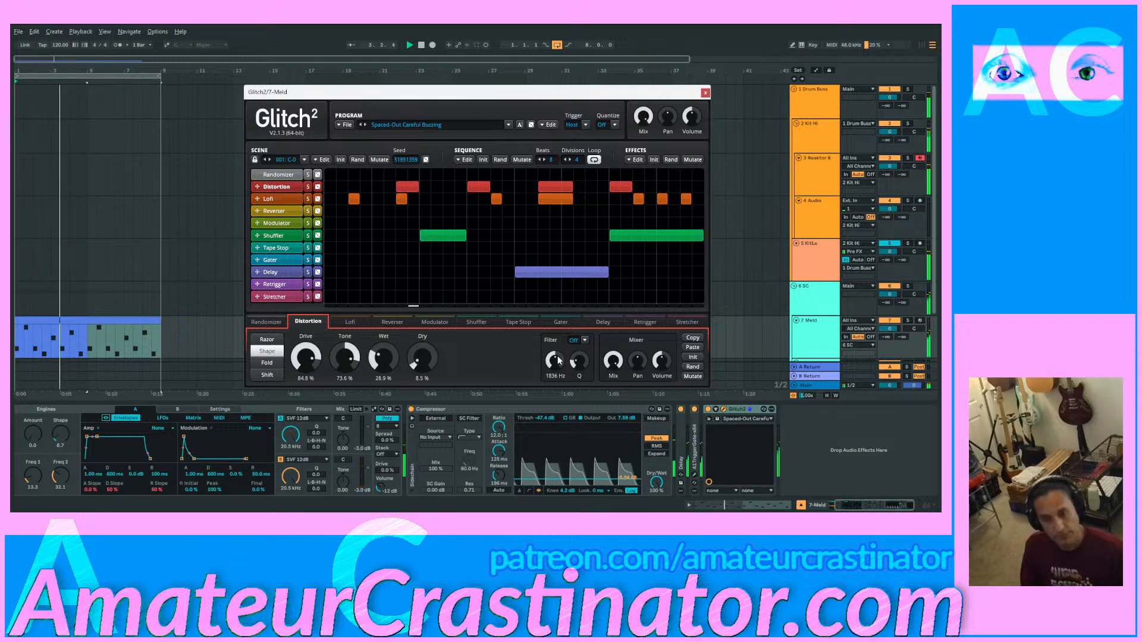
{"action": "mouse_move", "coordinate": [618, 364]}
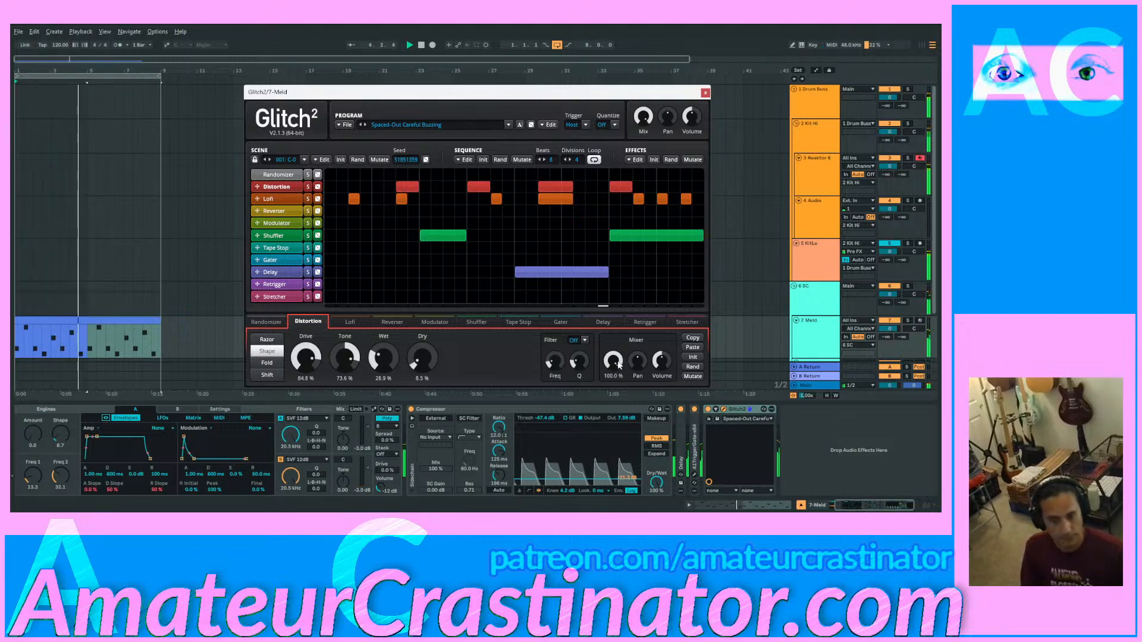
{"action": "left_click_drag", "start_coordinate": [613, 359], "coordinate": [613, 343]}
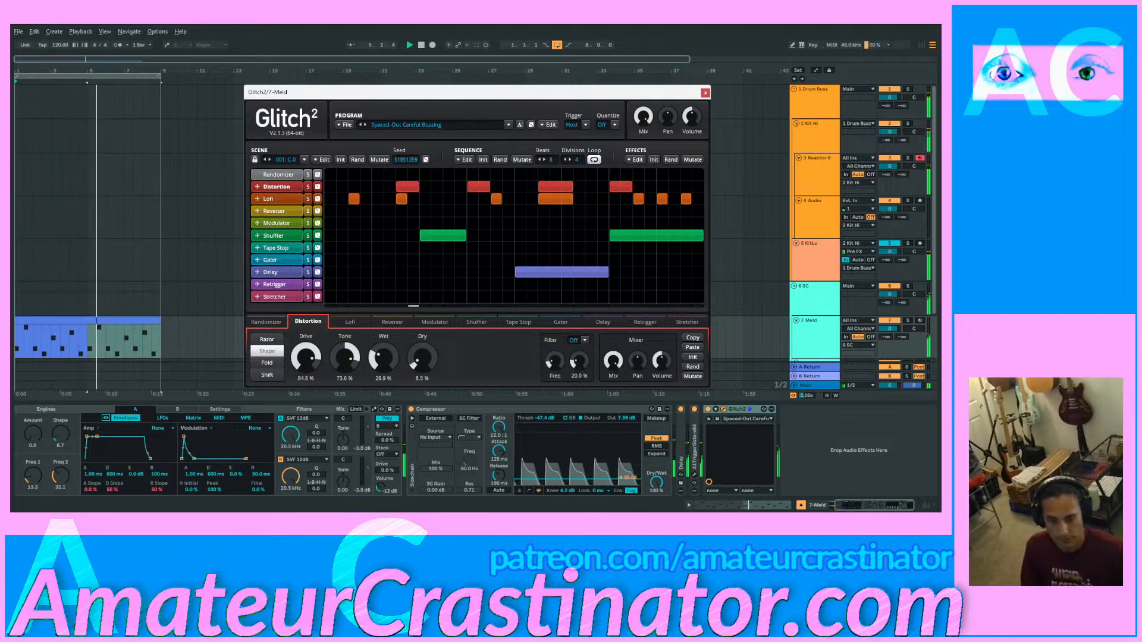
{"action": "left_click", "coordinate": [584, 340]}
{"action": "left_click", "coordinate": [583, 309]}
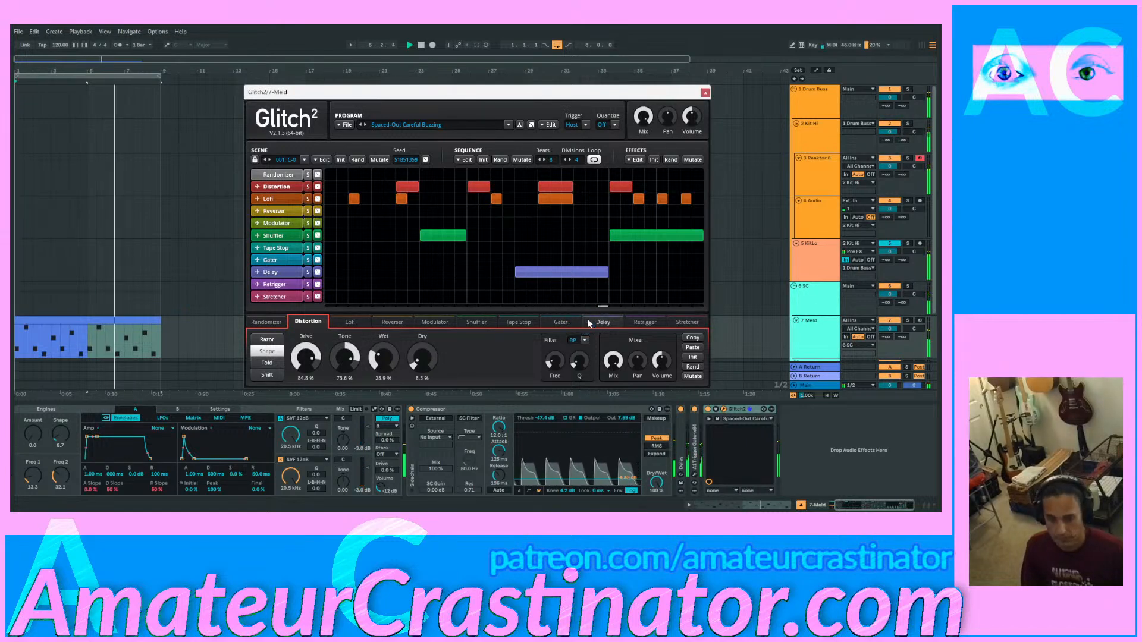
{"action": "mouse_move", "coordinate": [578, 368]}
{"action": "left_click", "coordinate": [580, 340]}
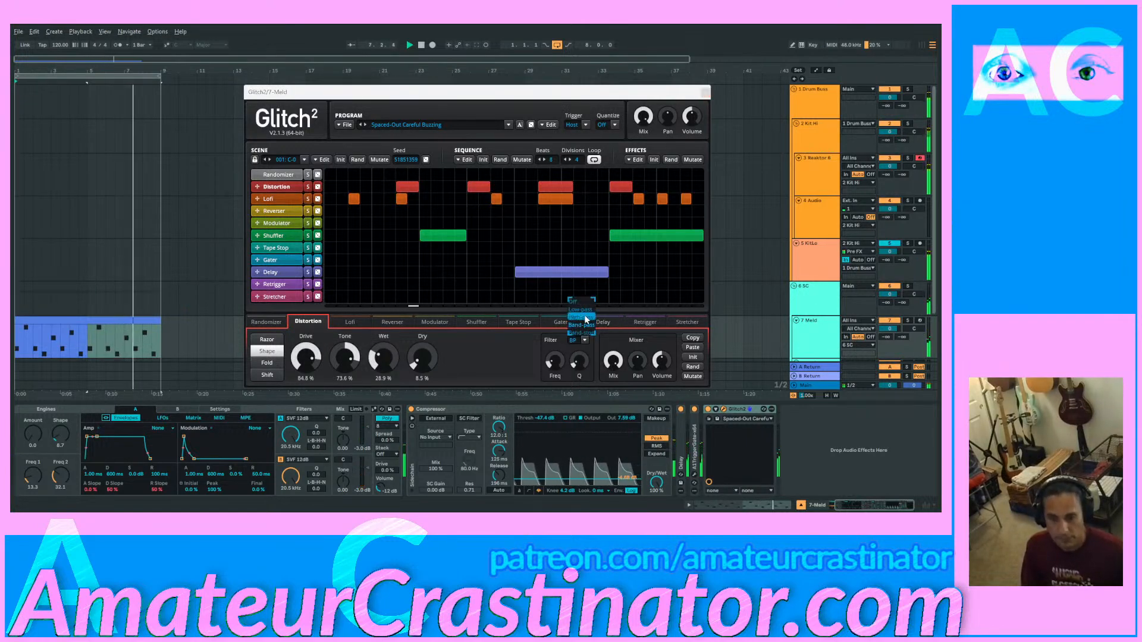
{"action": "mouse_move", "coordinate": [556, 362]}
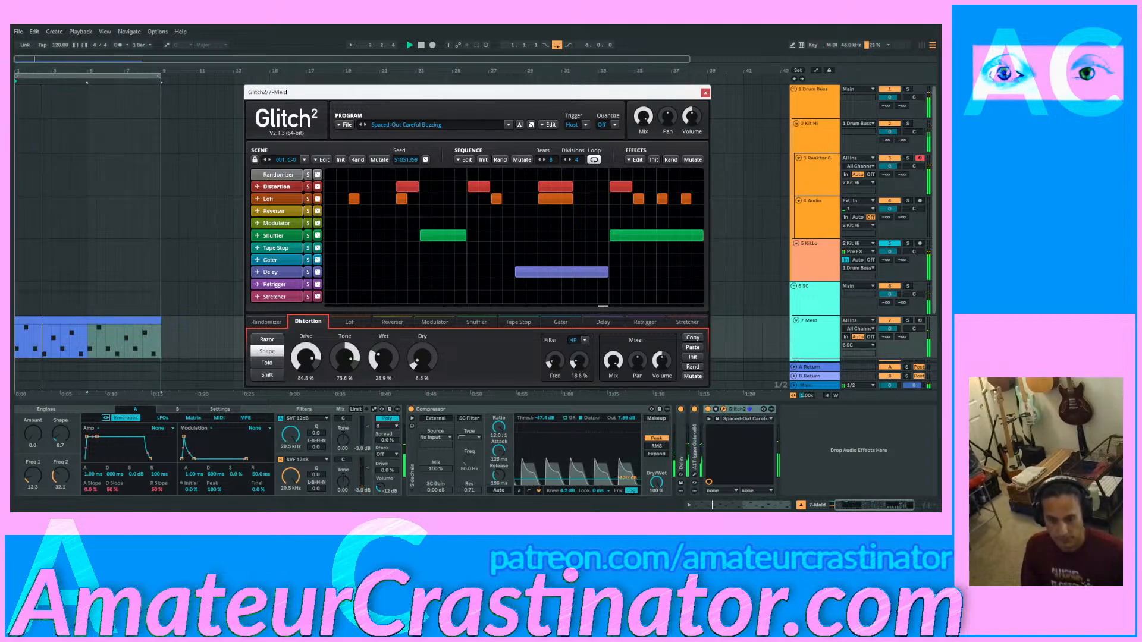
{"action": "mouse_move", "coordinate": [580, 367]}
{"action": "left_mouse_down"}
{"action": "mouse_move", "coordinate": [580, 348]}
{"action": "mouse_move", "coordinate": [581, 368]}
{"action": "left_mouse_up"}
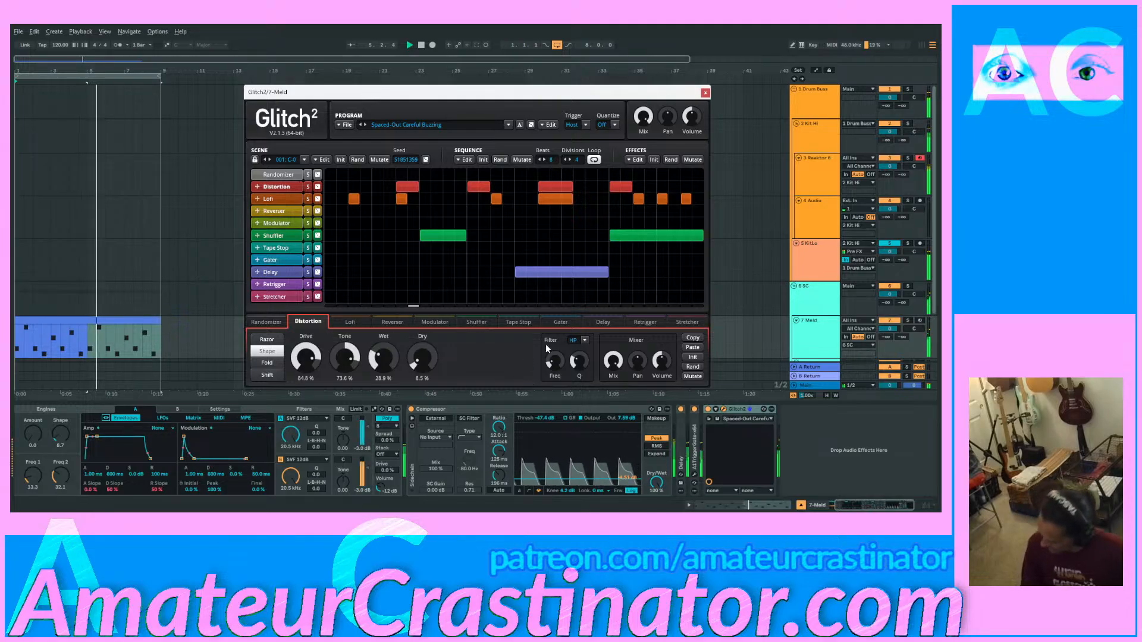
{"action": "left_click", "coordinate": [705, 93]}
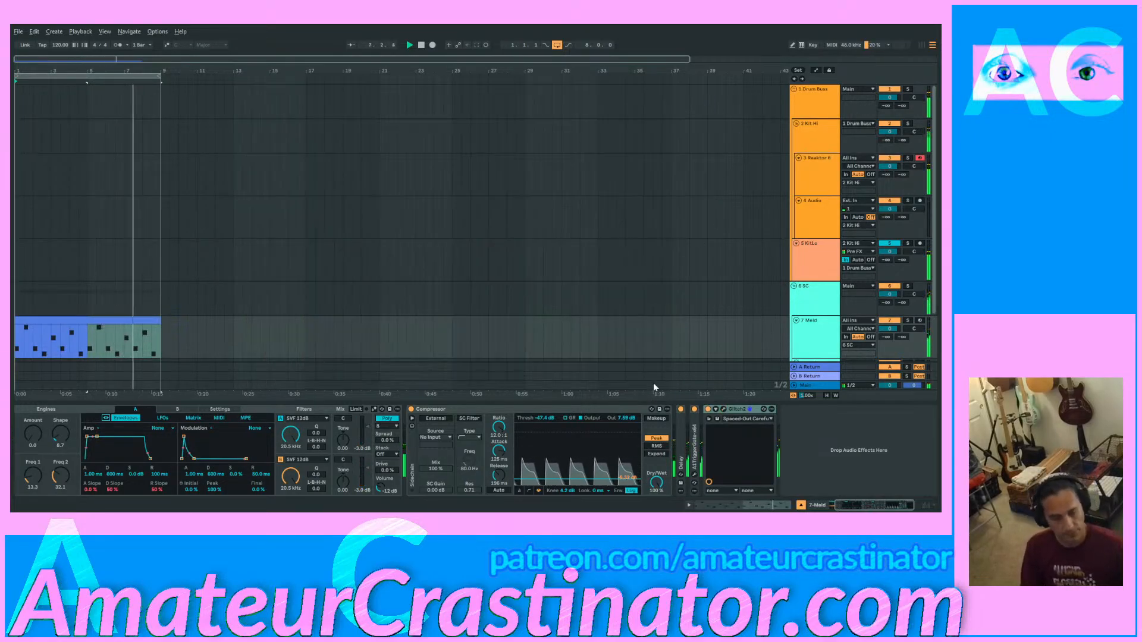
Step: Insert an LFO before the Compressor on the Meld track, with a Random waveform and a tempo-synced 1/8 rate
{"action": "scroll", "coordinate": [809, 257], "scroll_direction": "down", "scroll_amount": 2}
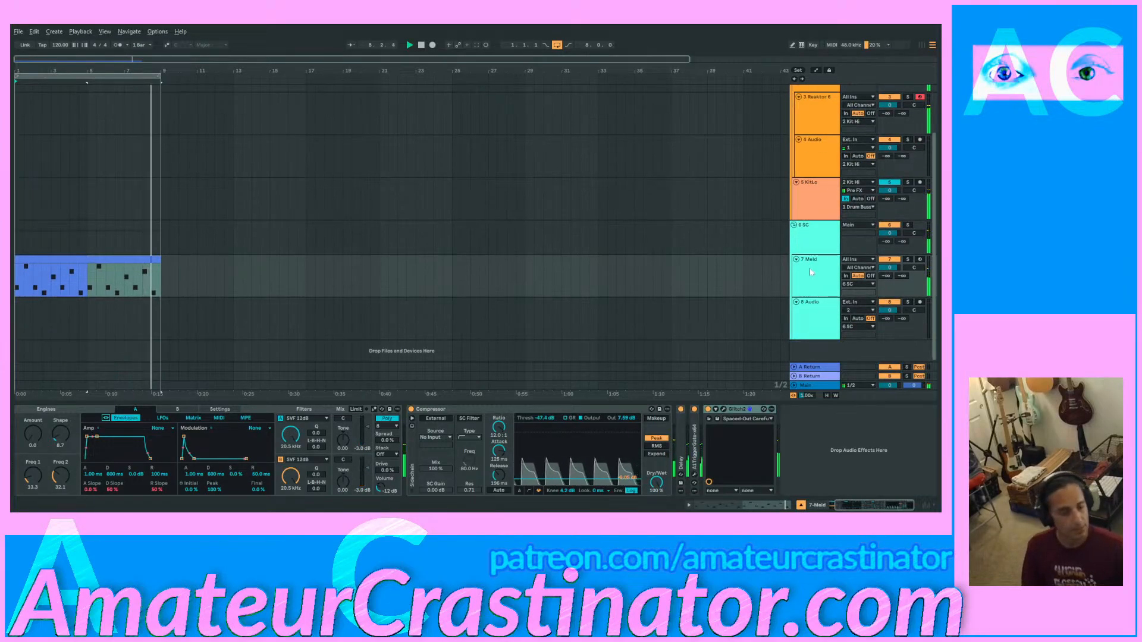
{"action": "scroll", "coordinate": [810, 272], "scroll_direction": "up", "scroll_amount": 2}
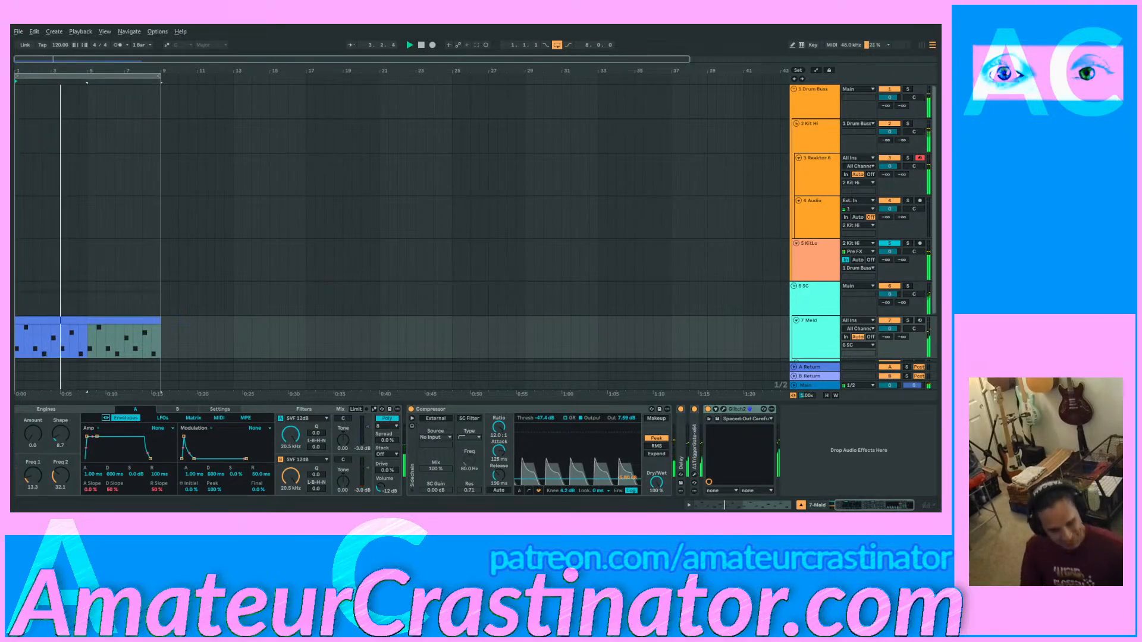
{"action": "left_click", "coordinate": [824, 327]}
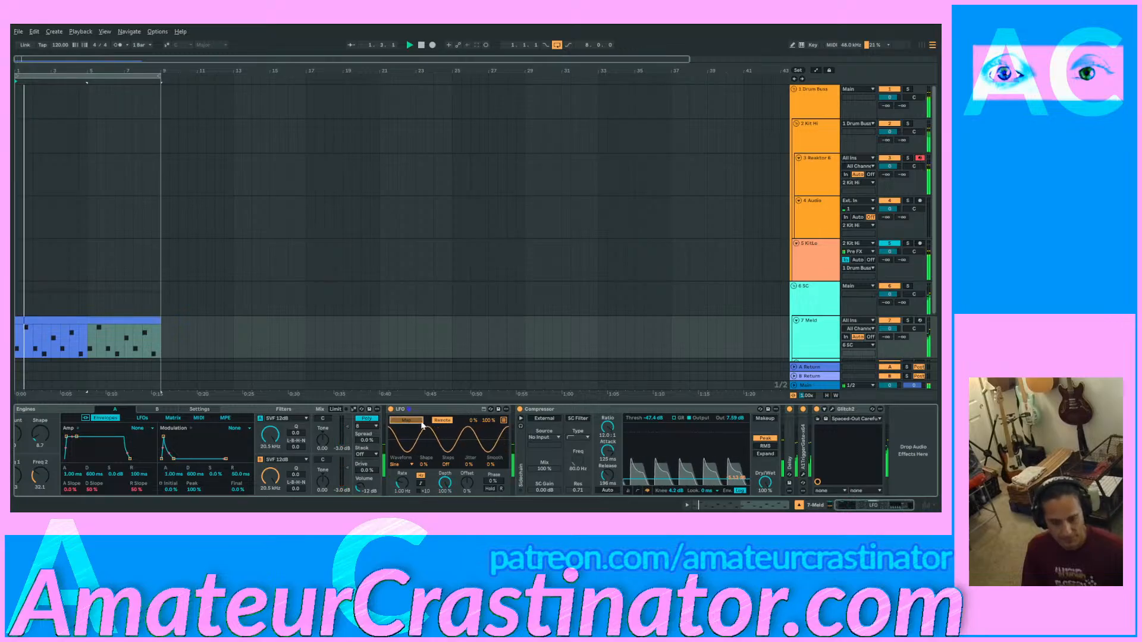
{"action": "left_click", "coordinate": [402, 464]}
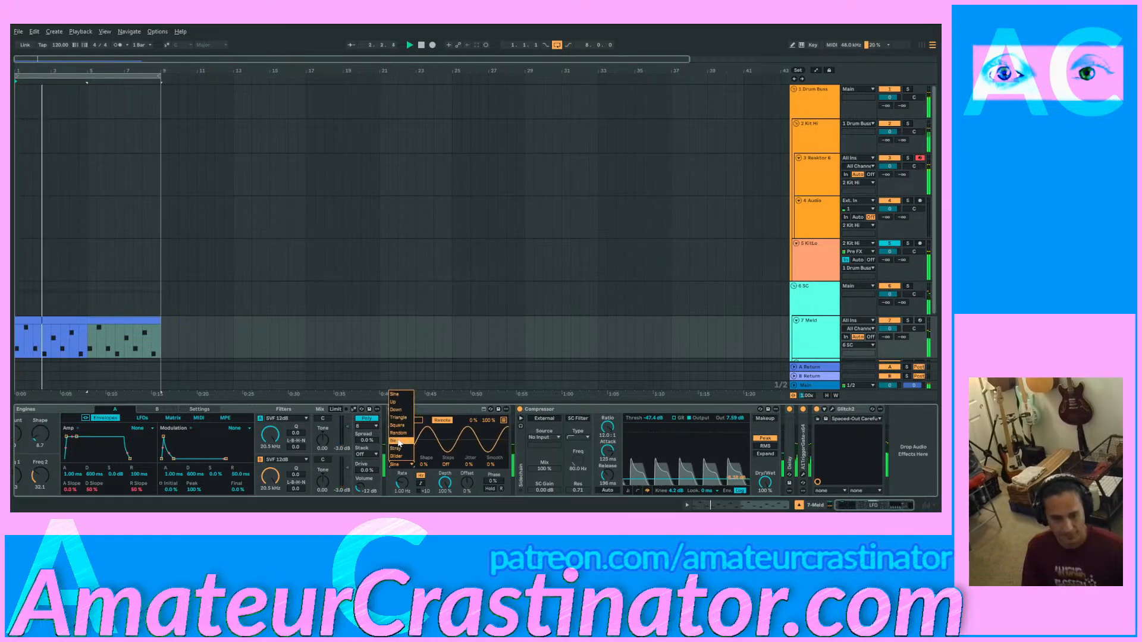
{"action": "left_click", "coordinate": [402, 435]}
{"action": "left_click", "coordinate": [406, 421]}
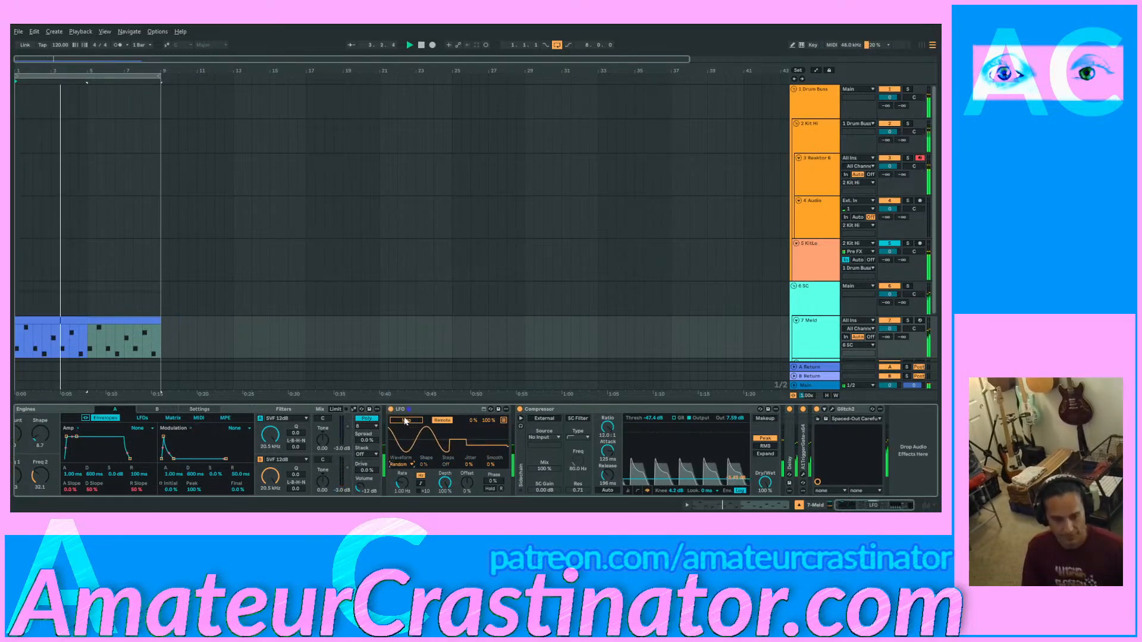
{"action": "left_click", "coordinate": [420, 483]}
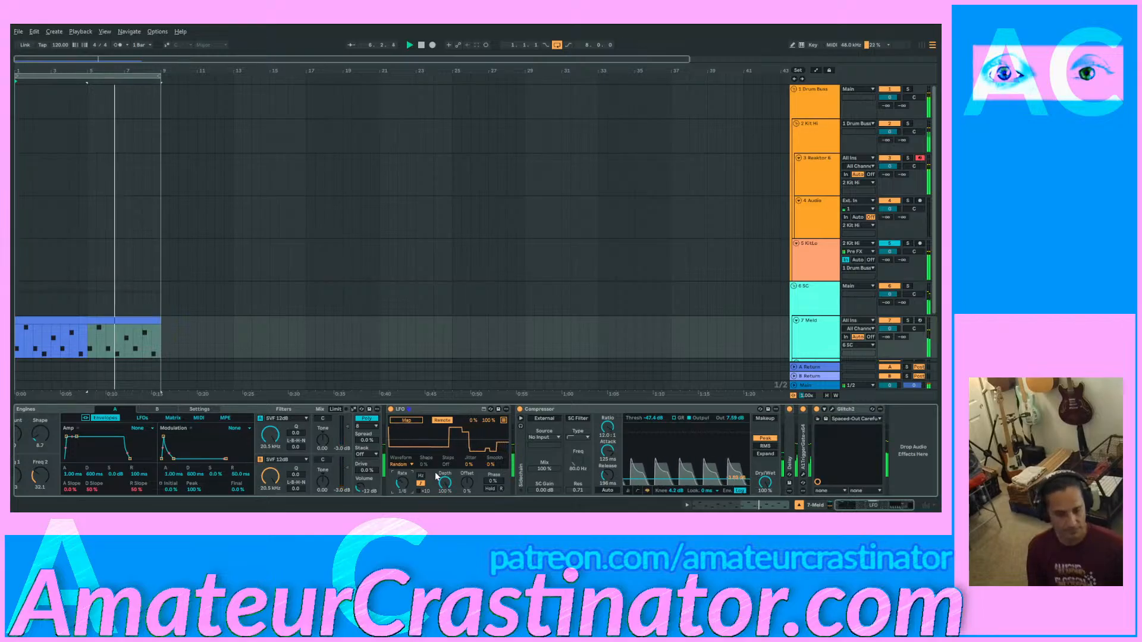
{"action": "key", "text": "Up"}
{"action": "key", "text": "Up"}
{"action": "key", "text": "Up"}
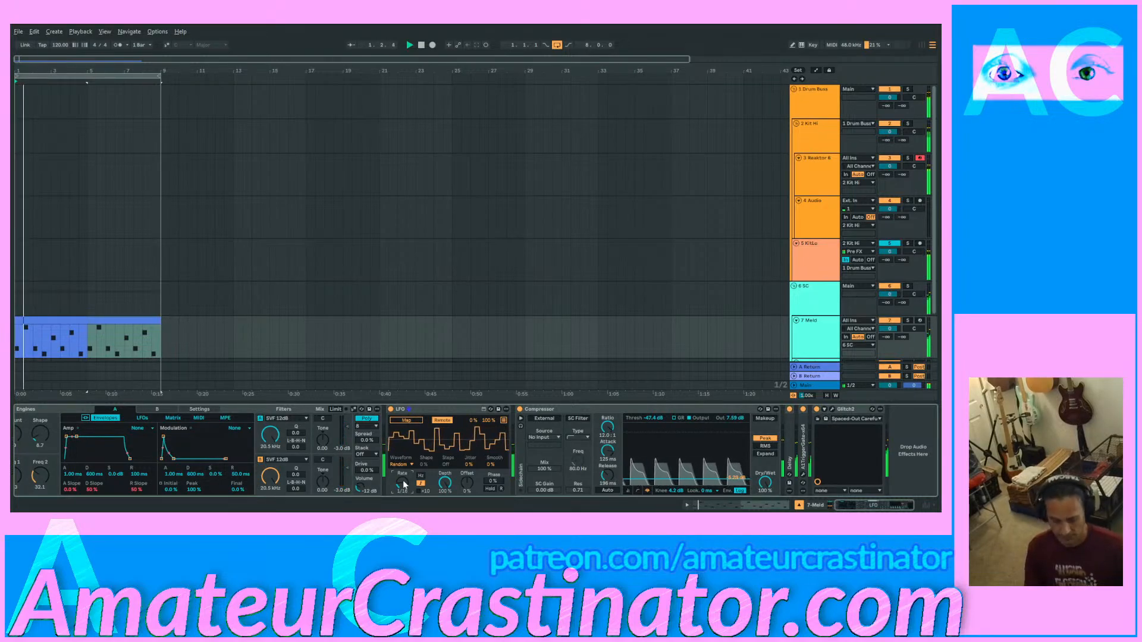
{"action": "left_click_drag", "start_coordinate": [404, 484], "coordinate": [403, 491]}
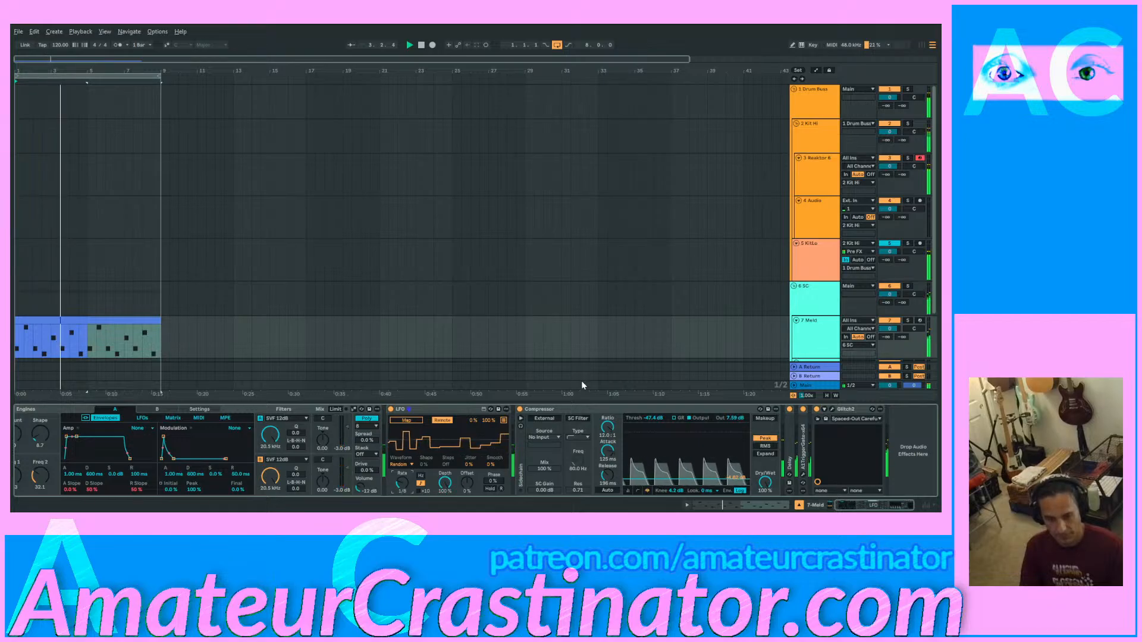
Step: Map the LFO to the Compressor's Dry/Wet and set the mapping's minimum to 14 %
{"action": "left_click", "coordinate": [765, 482]}
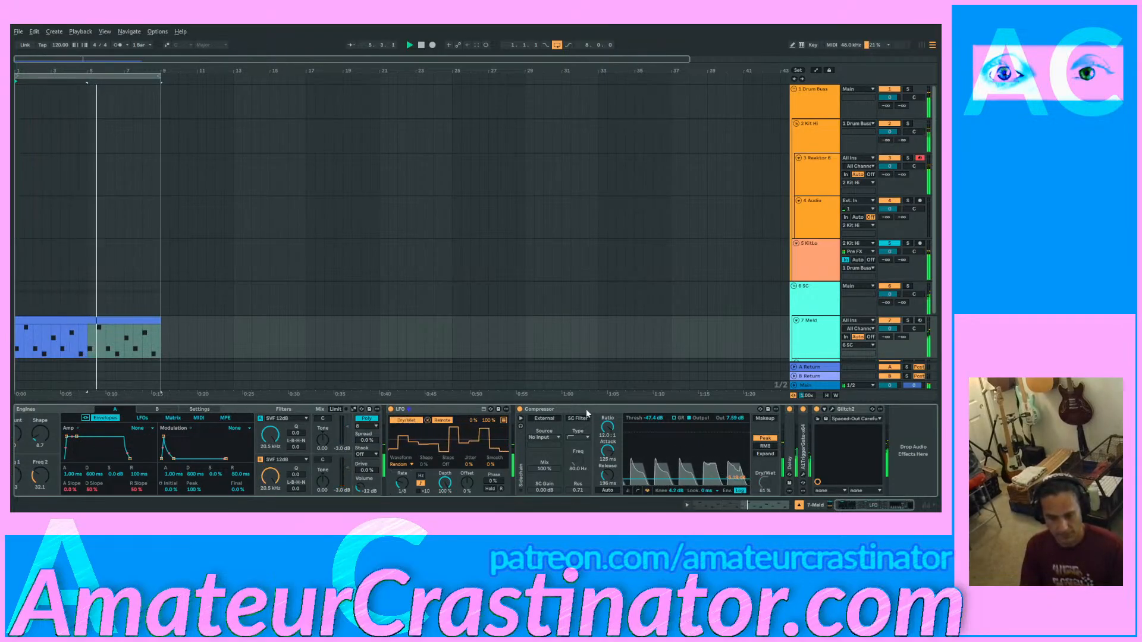
{"action": "left_click_drag", "start_coordinate": [472, 420], "coordinate": [472, 407]}
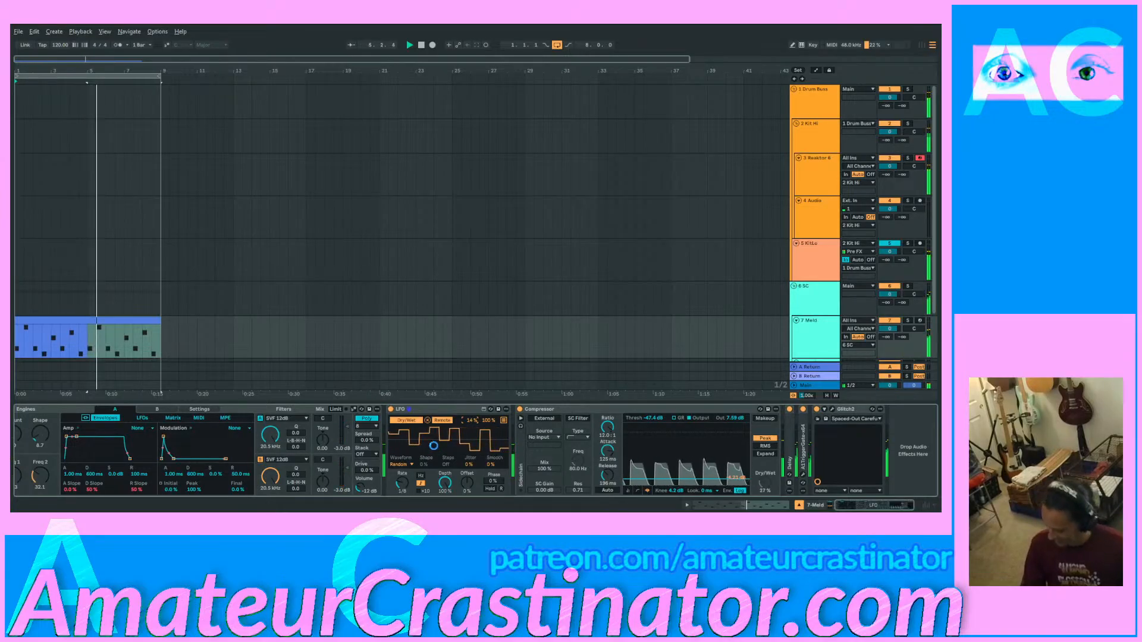
Step: Fold the Glitch2 device and add a second Compressor after it at the end of the Meld chain
{"action": "double_click", "coordinate": [848, 410]}
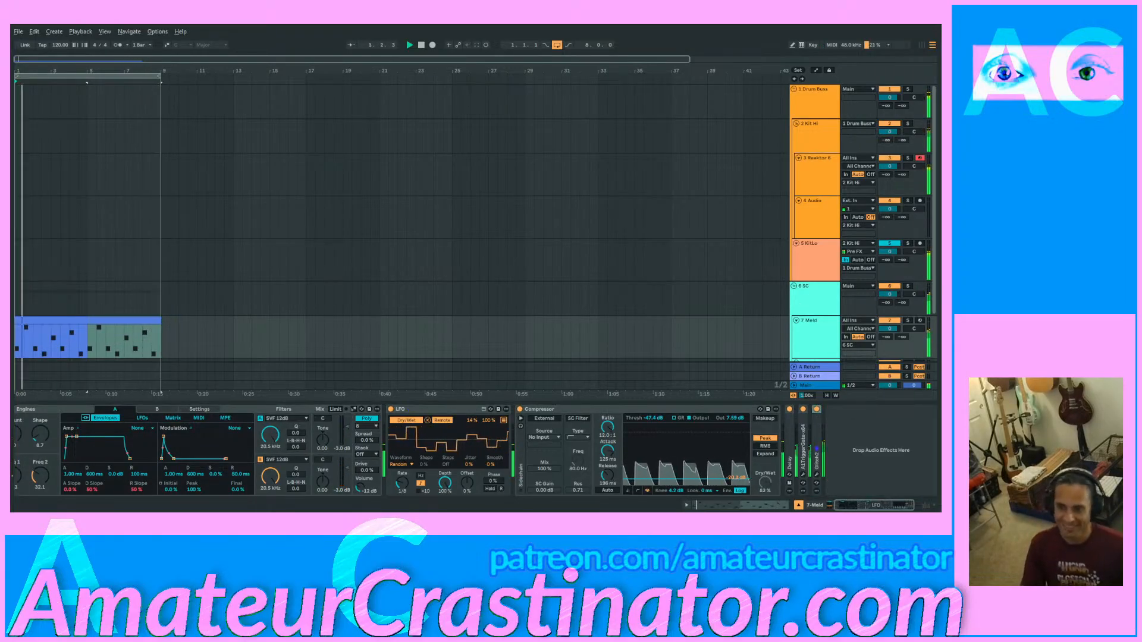
{"action": "key", "text": "ctrl+v"}
{"action": "scroll", "coordinate": [854, 462], "scroll_direction": "down", "scroll_amount": 2}
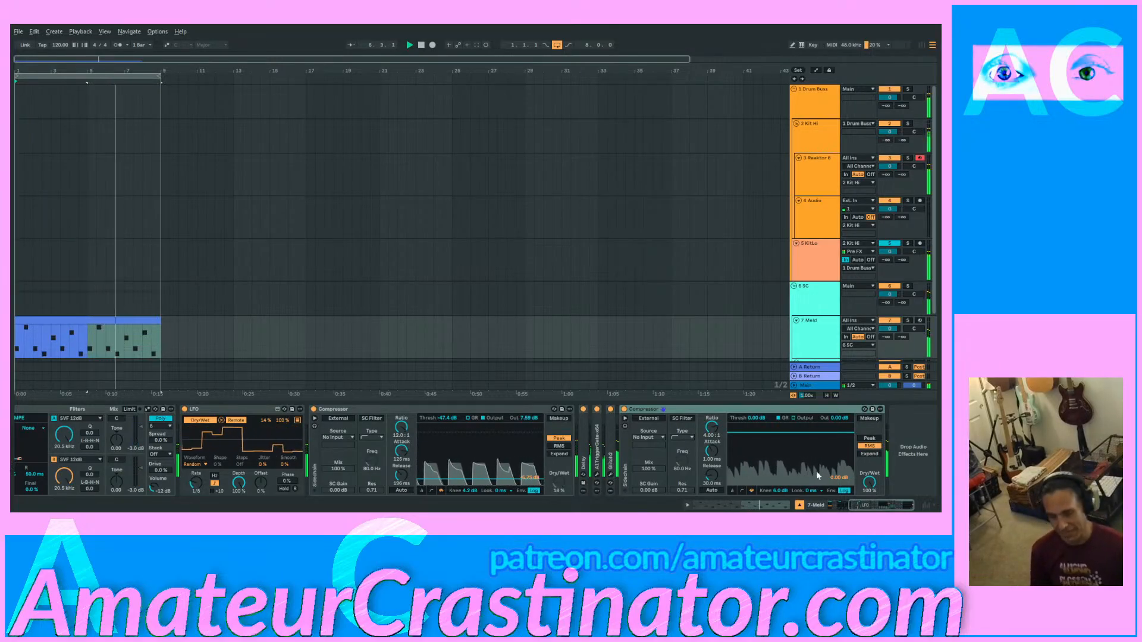
{"action": "left_click", "coordinate": [794, 418]}
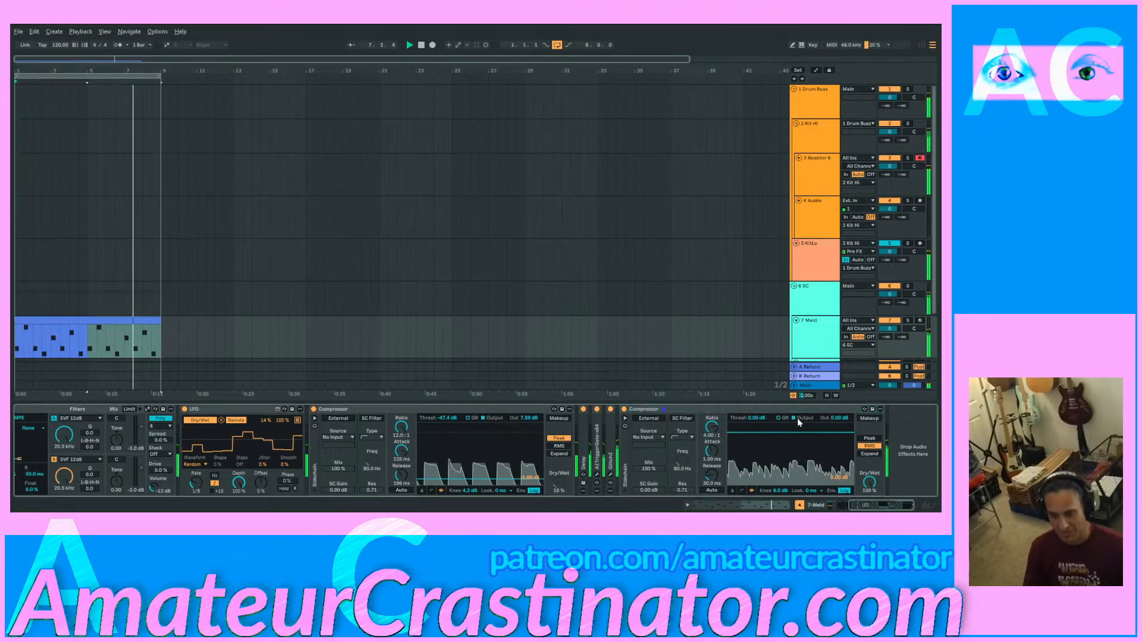
Step: Set the second Compressor to Peak detection with a -25.1 dB threshold and 4.4 dB knee, lengthen its attack and raise its ratio
{"action": "left_click", "coordinate": [867, 440]}
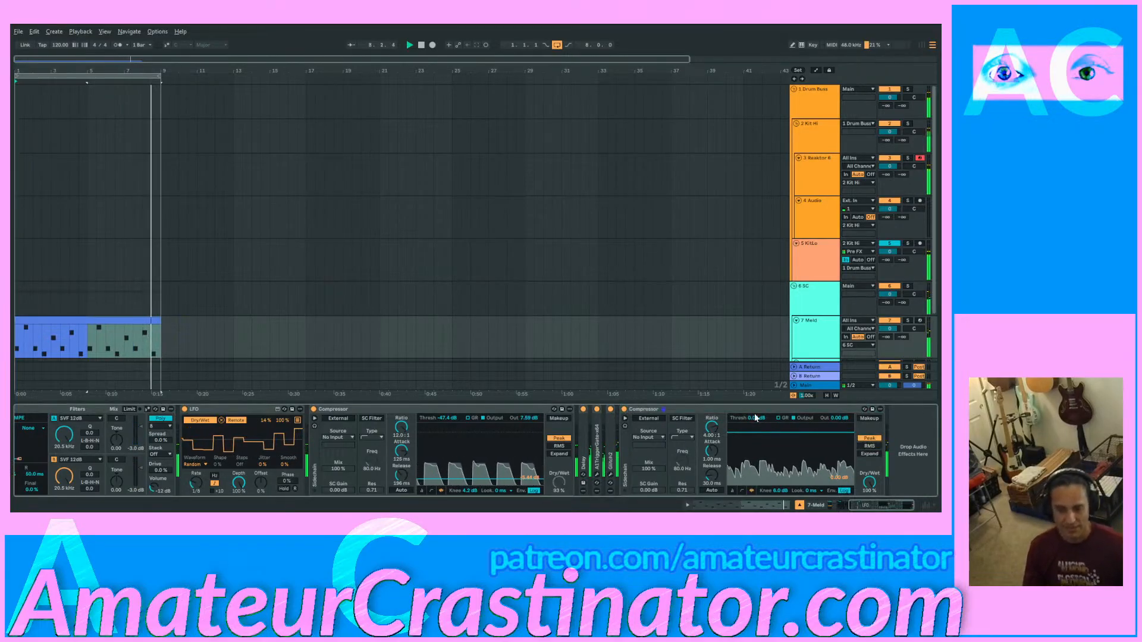
{"action": "left_click_drag", "start_coordinate": [755, 418], "coordinate": [756, 455]}
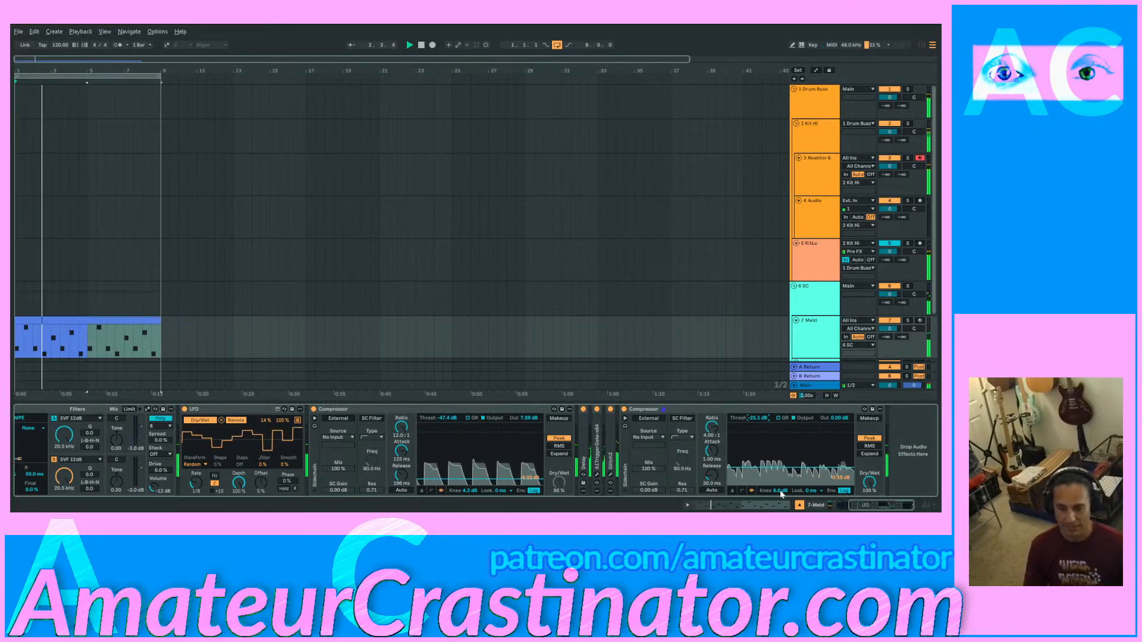
{"action": "left_click_drag", "start_coordinate": [784, 495], "coordinate": [783, 506]}
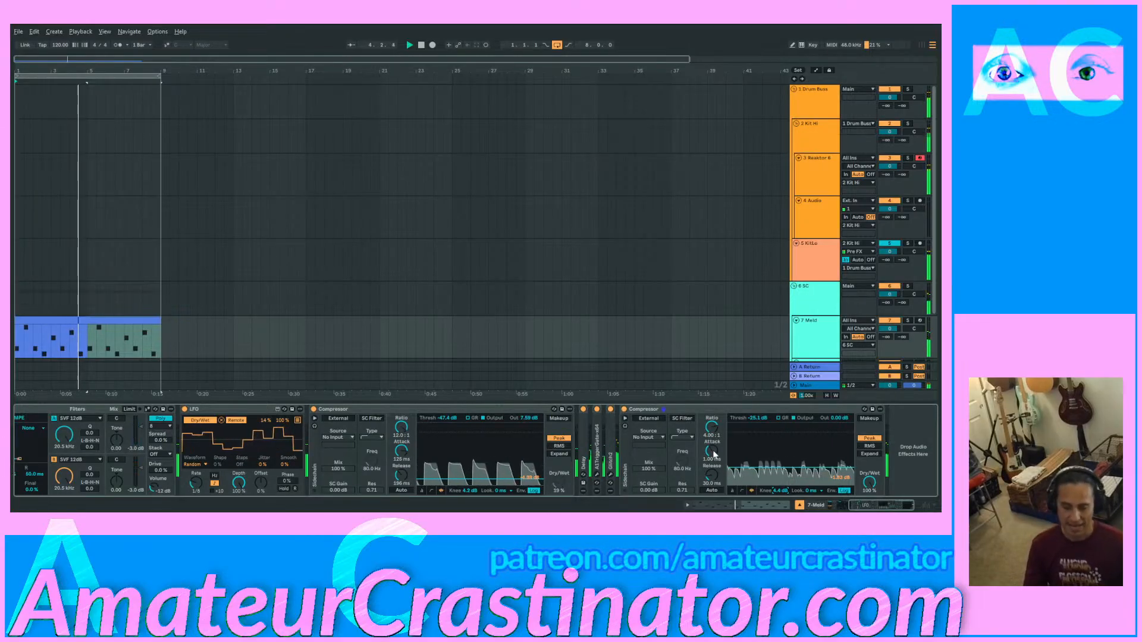
{"action": "left_click_drag", "start_coordinate": [711, 450], "coordinate": [712, 437]}
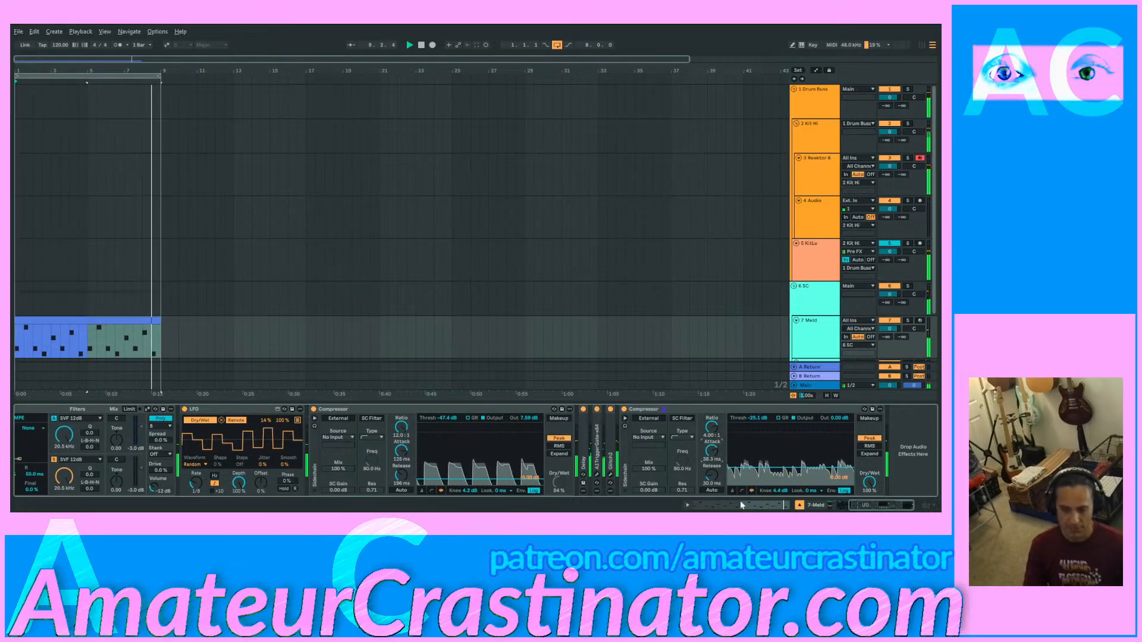
{"action": "left_click_drag", "start_coordinate": [711, 427], "coordinate": [712, 418]}
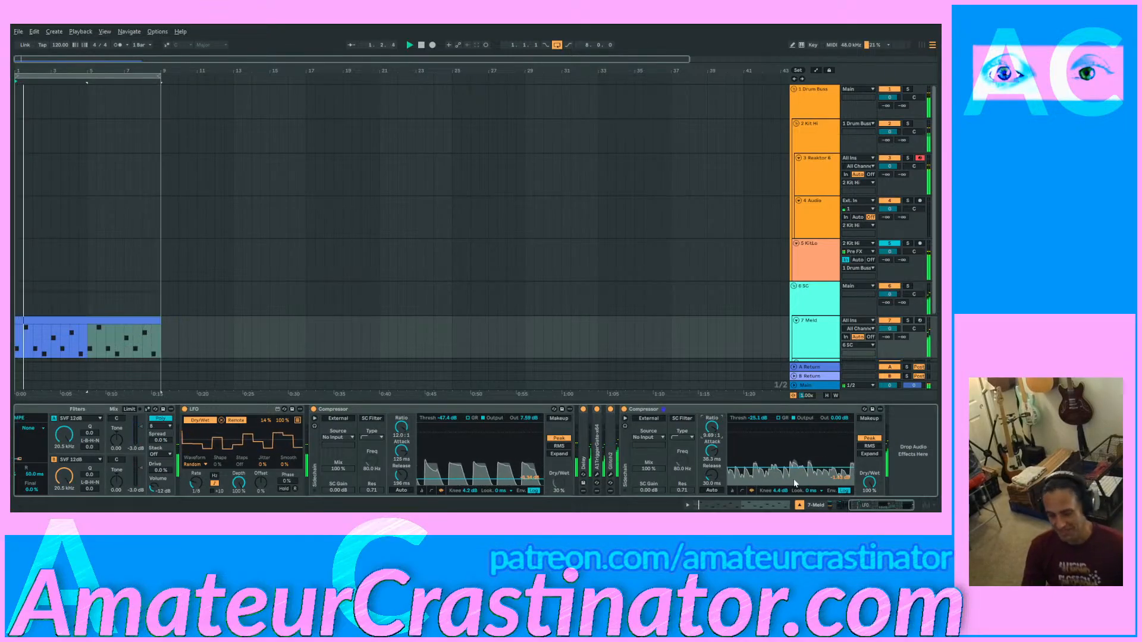
Step: Lower the second Compressor's threshold to about -29.2 dB, fine-tune its release, and compare the sound with the device bypassed and re-enabled
{"action": "left_click_drag", "start_coordinate": [759, 419], "coordinate": [758, 429]}
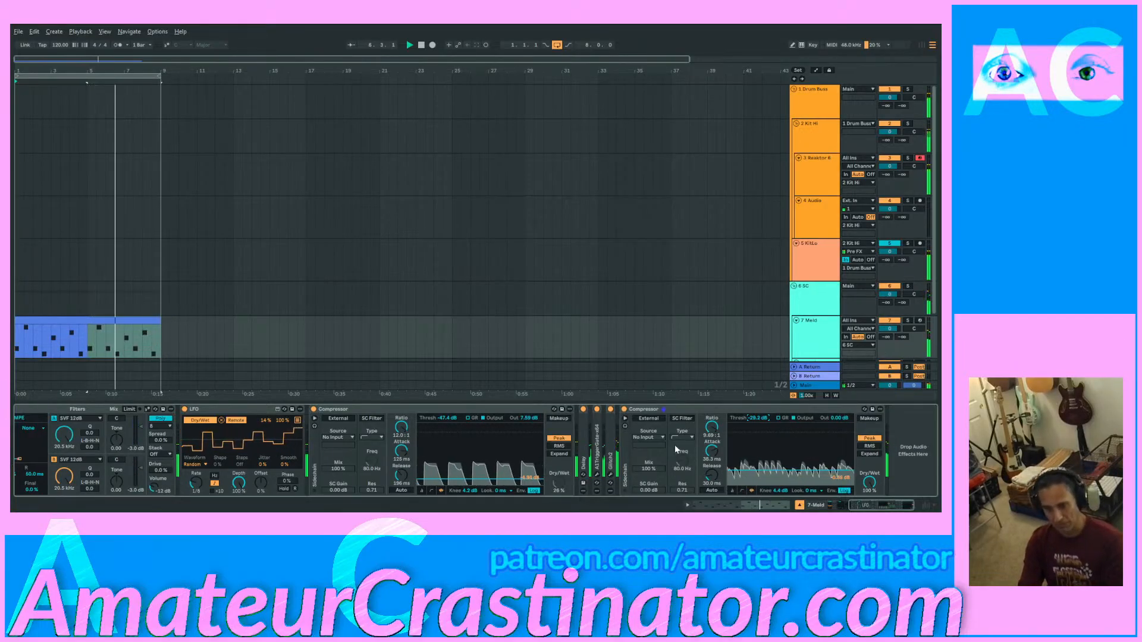
{"action": "left_click_drag", "start_coordinate": [712, 483], "coordinate": [711, 476]}
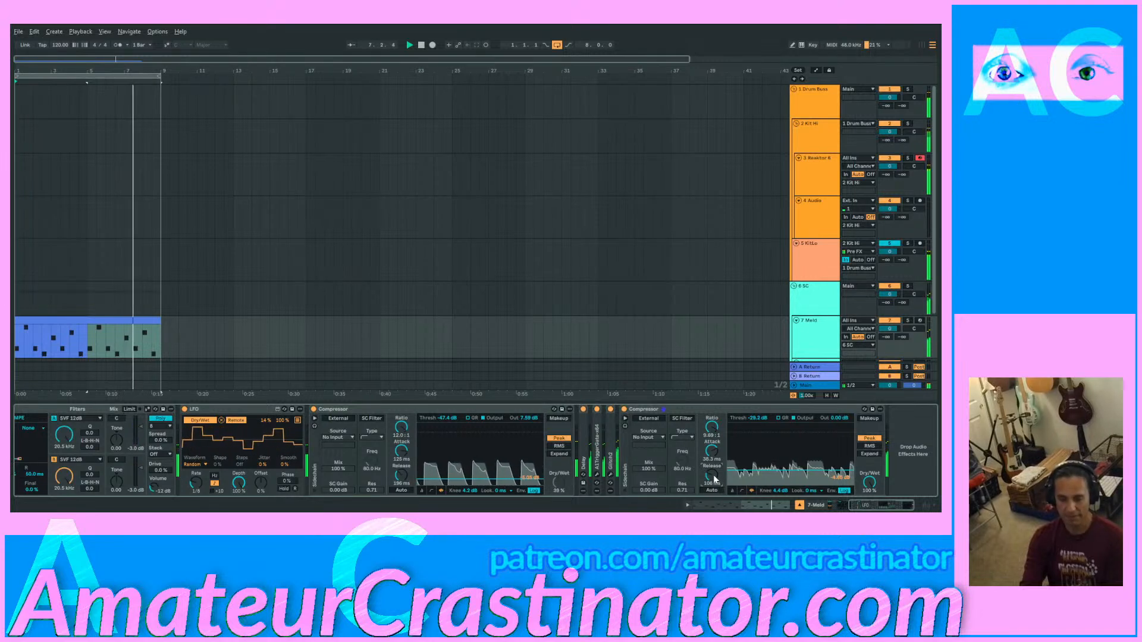
{"action": "left_click_drag", "start_coordinate": [712, 474], "coordinate": [714, 484]}
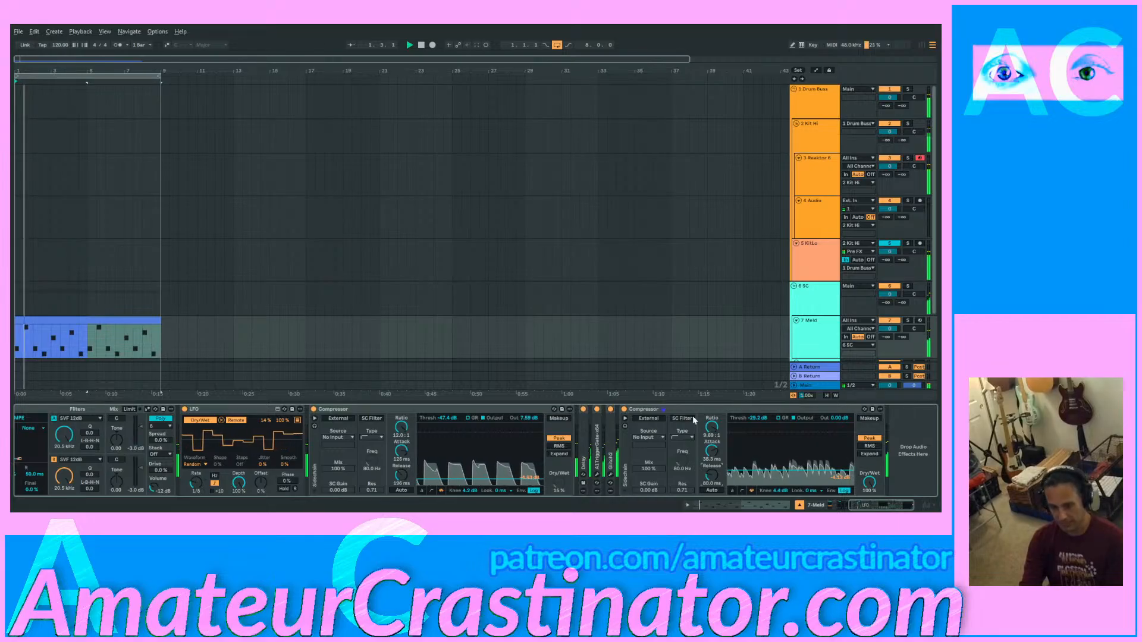
{"action": "left_click", "coordinate": [623, 409]}
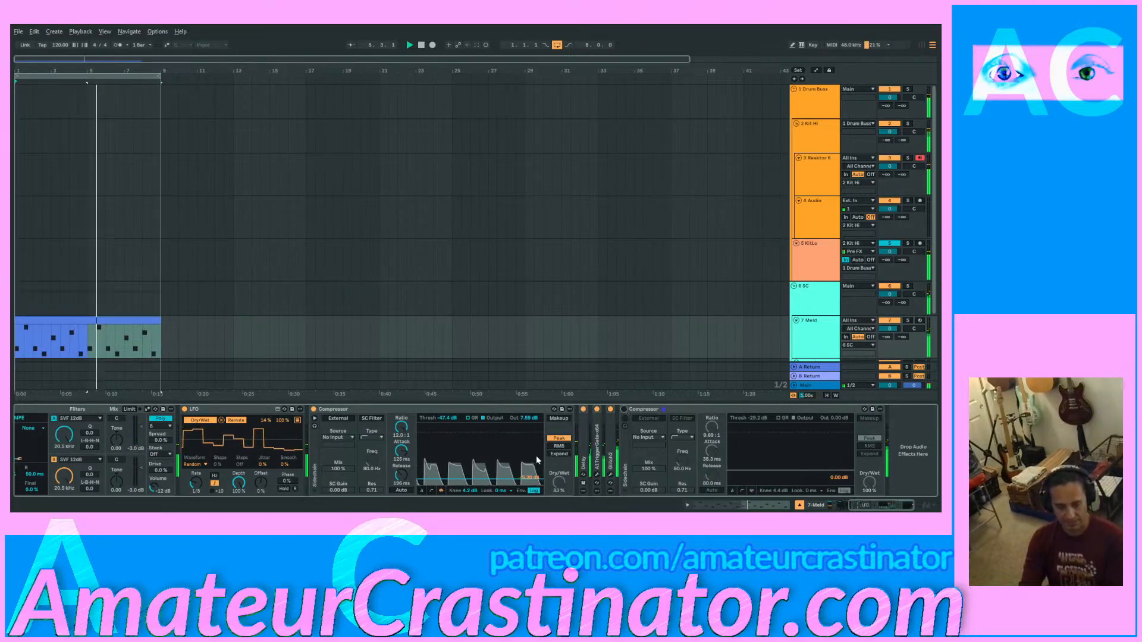
{"action": "left_click", "coordinate": [625, 409]}
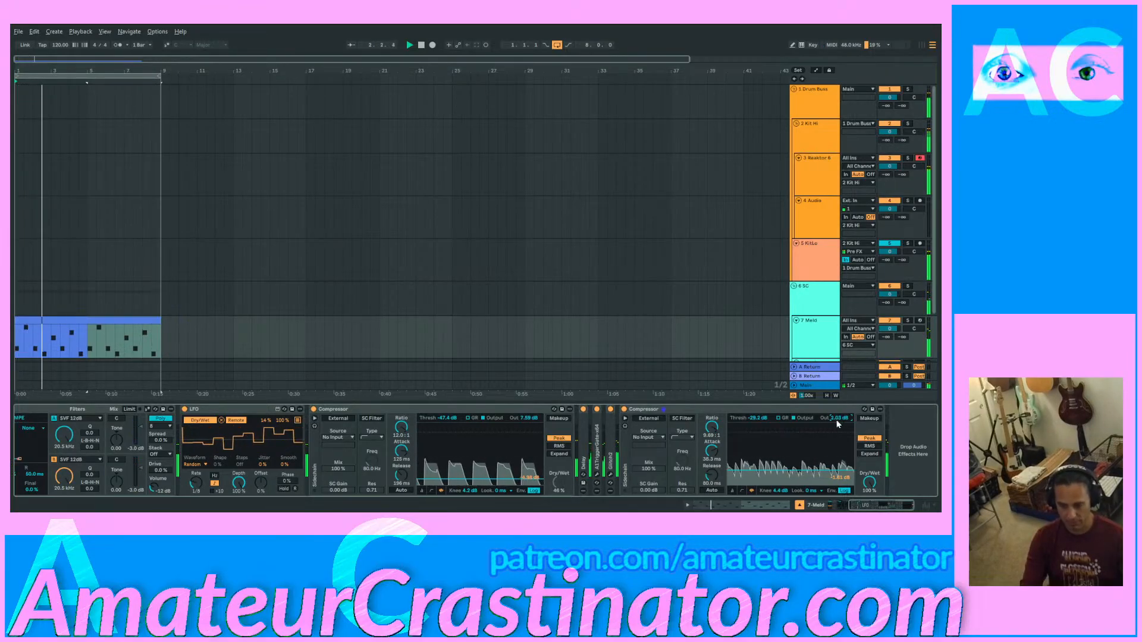
Step: Compare the Meld track with its last Compressor bypassed and active, and audition the track soloed and in the full mix
{"action": "left_click", "coordinate": [623, 408]}
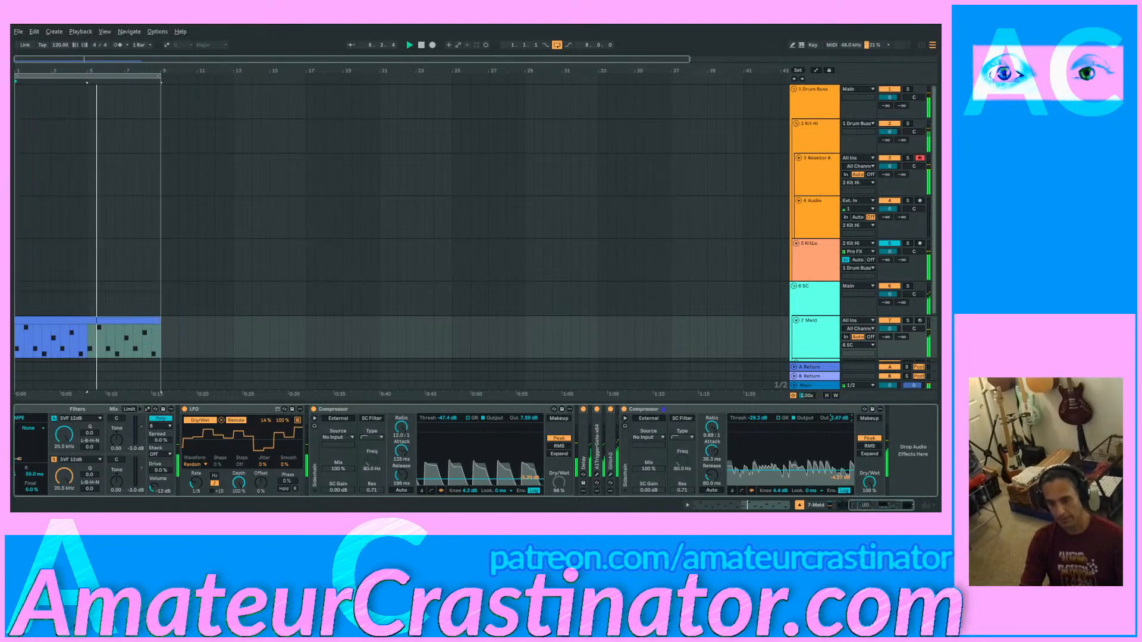
{"action": "left_click", "coordinate": [624, 409]}
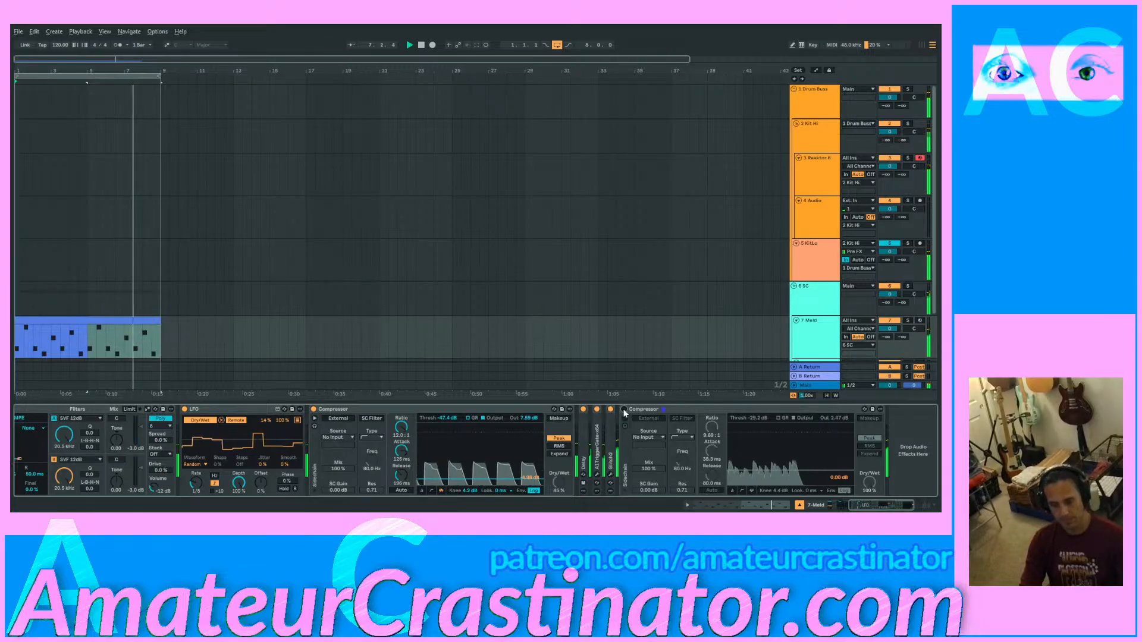
{"action": "left_click", "coordinate": [624, 409]}
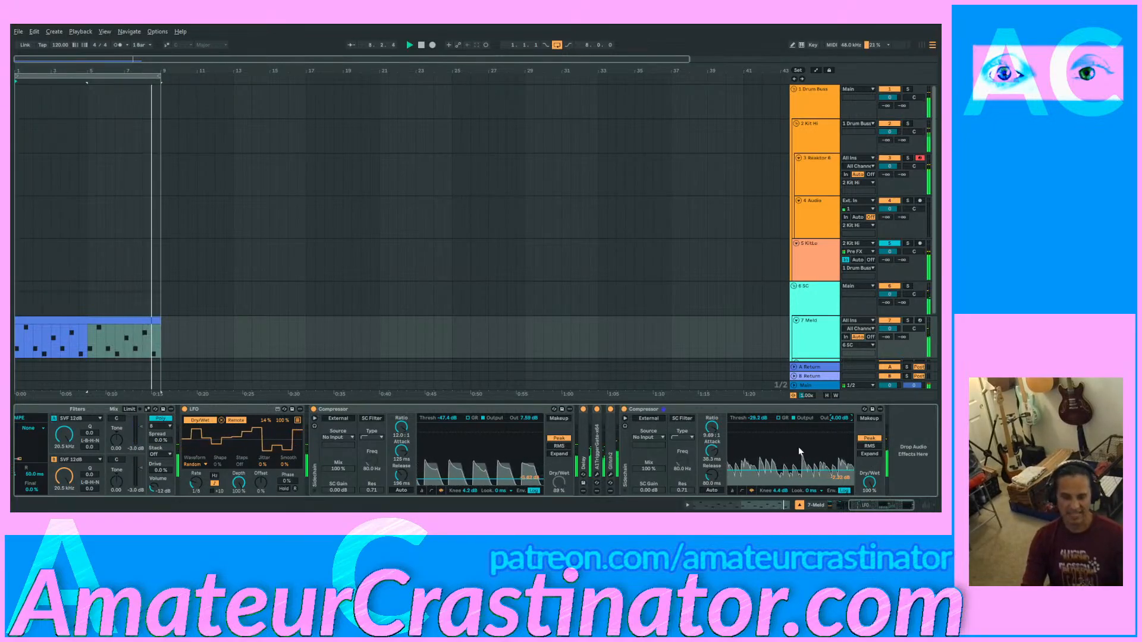
{"action": "left_click", "coordinate": [624, 409]}
{"action": "left_click", "coordinate": [623, 409]}
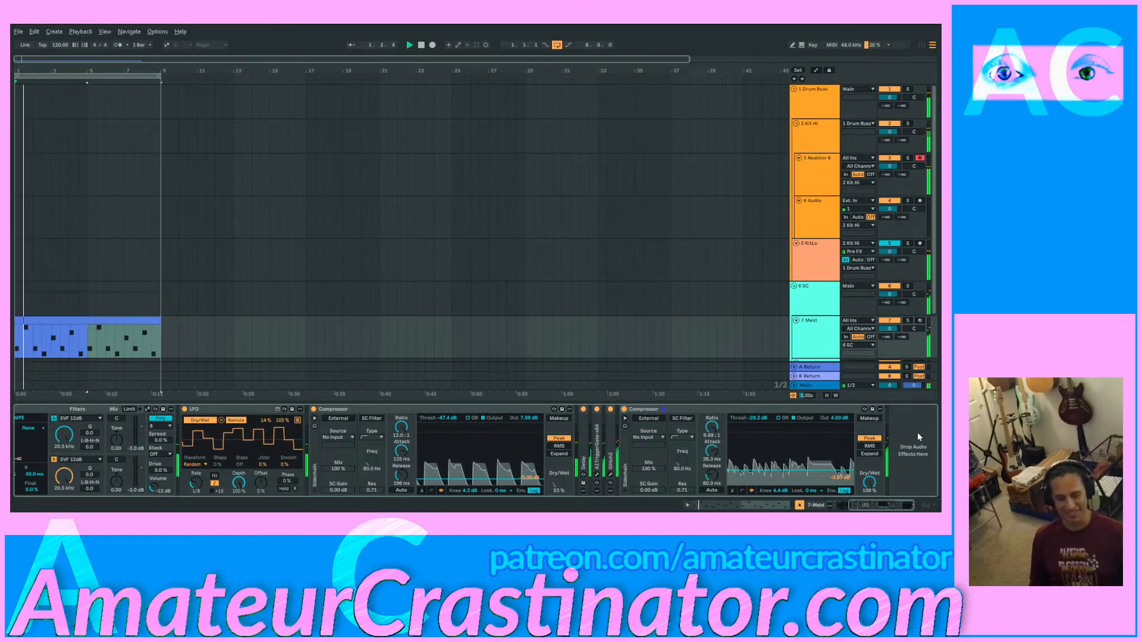
{"action": "left_click", "coordinate": [909, 321]}
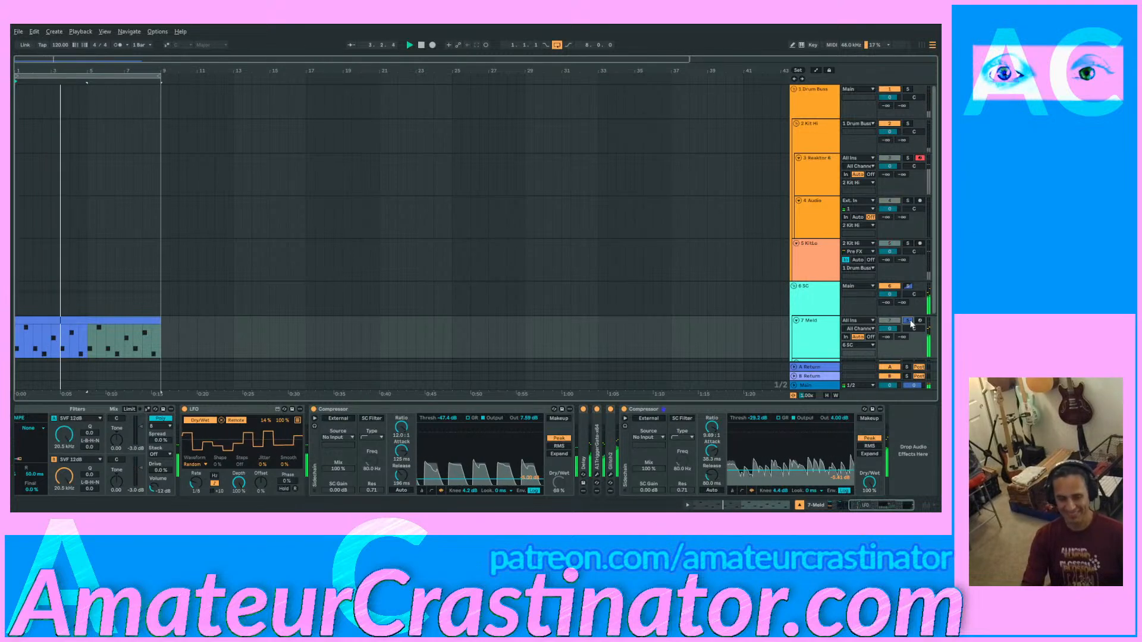
{"action": "left_click", "coordinate": [908, 321]}
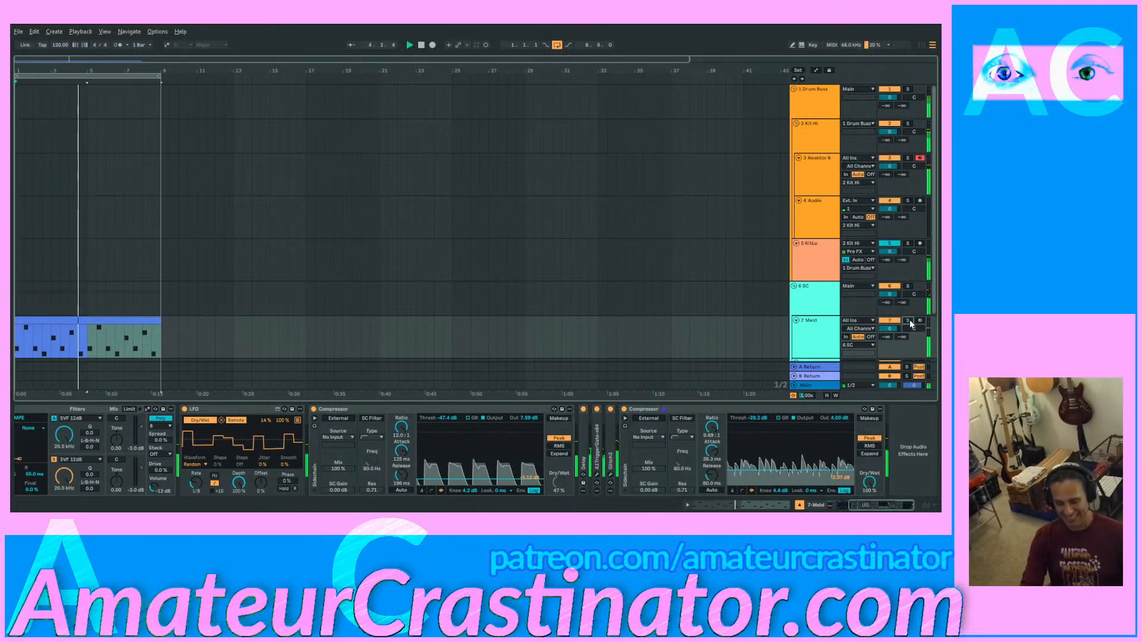
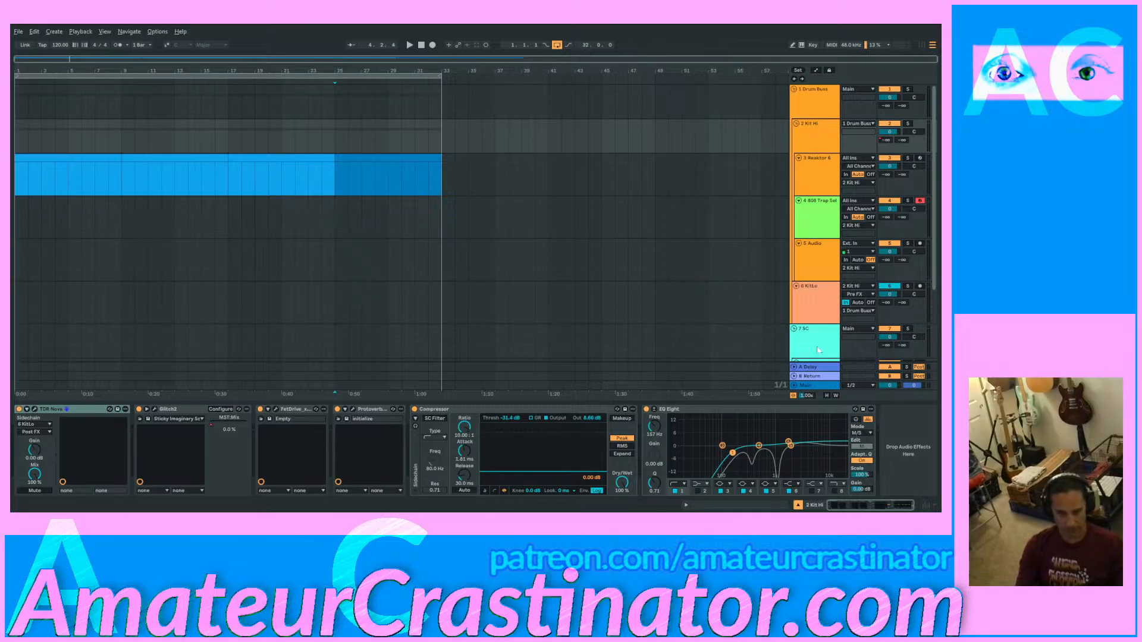
Step: Examine the device chains on the SC group's MIDI and Audio tracks and on the Reaktor 6, Kit Hi and Drum Buss tracks
{"action": "left_click", "coordinate": [819, 132]}
{"action": "scroll", "coordinate": [817, 214], "scroll_direction": "down", "scroll_amount": 4}
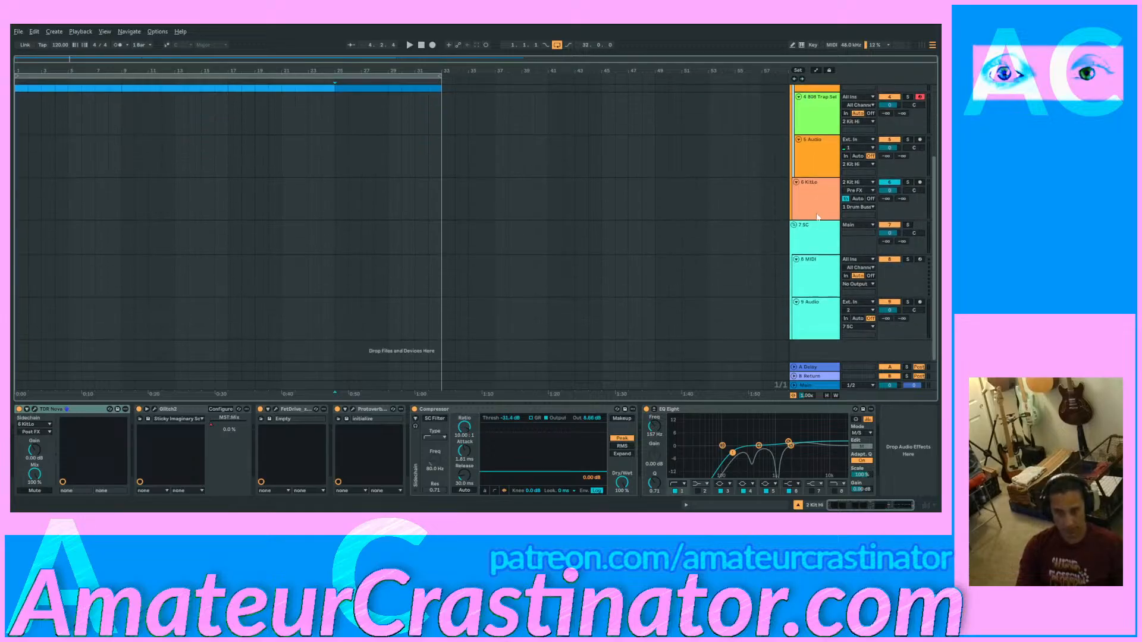
{"action": "left_click", "coordinate": [821, 266]}
{"action": "left_click", "coordinate": [818, 310]}
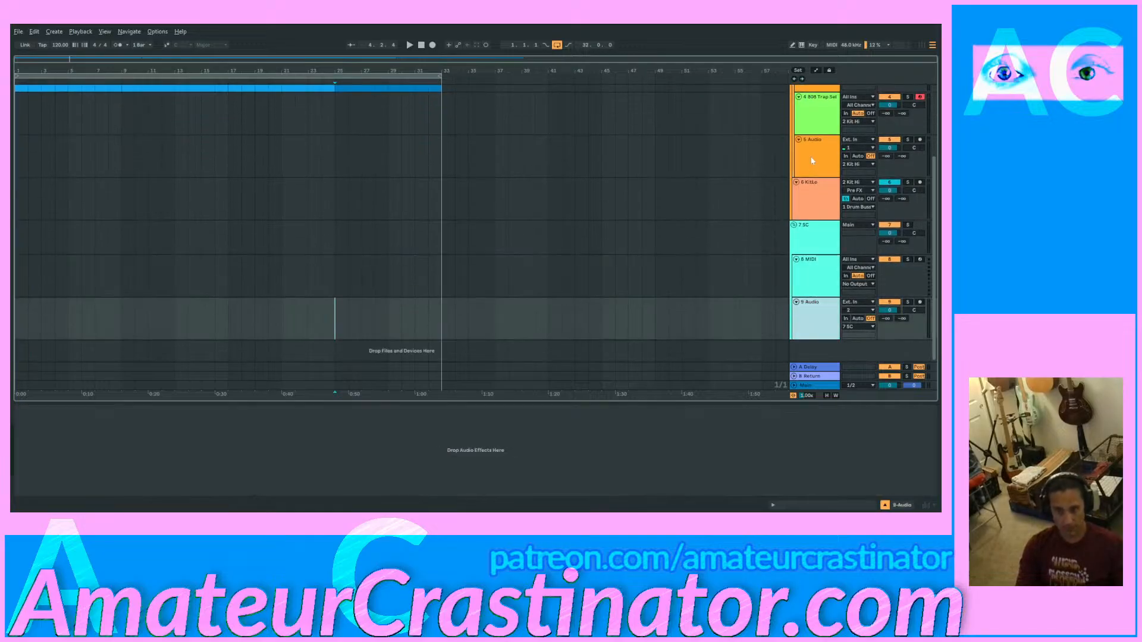
{"action": "scroll", "coordinate": [817, 267], "scroll_direction": "up", "scroll_amount": 3}
{"action": "left_click", "coordinate": [815, 158]}
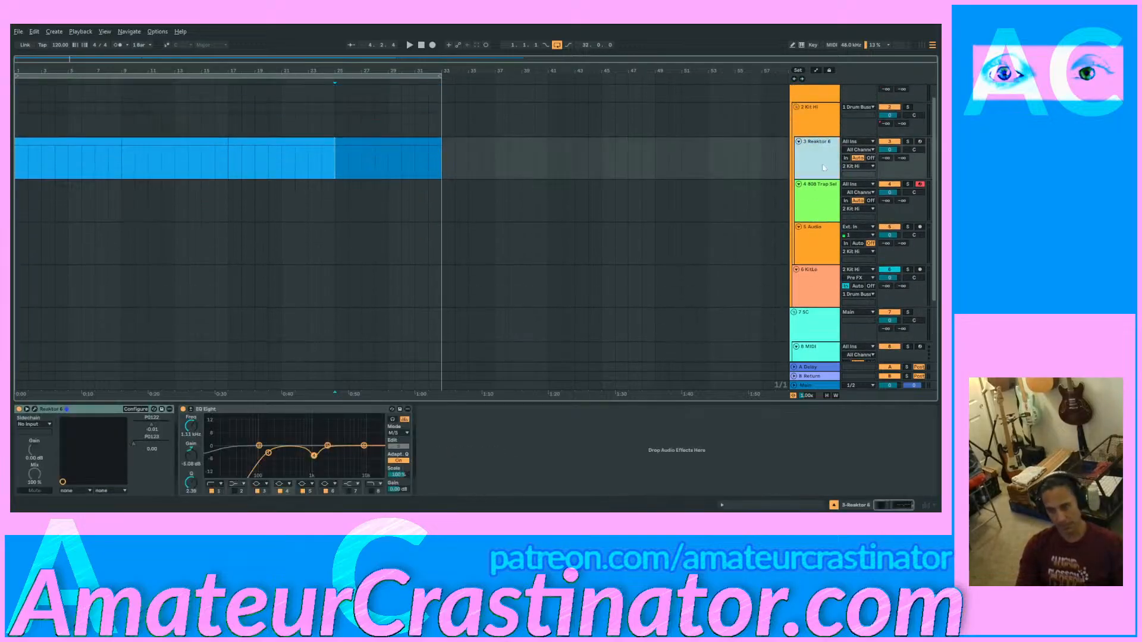
{"action": "left_click", "coordinate": [820, 119]}
{"action": "scroll", "coordinate": [813, 119], "scroll_direction": "up", "scroll_amount": 1}
{"action": "left_click", "coordinate": [813, 106]}
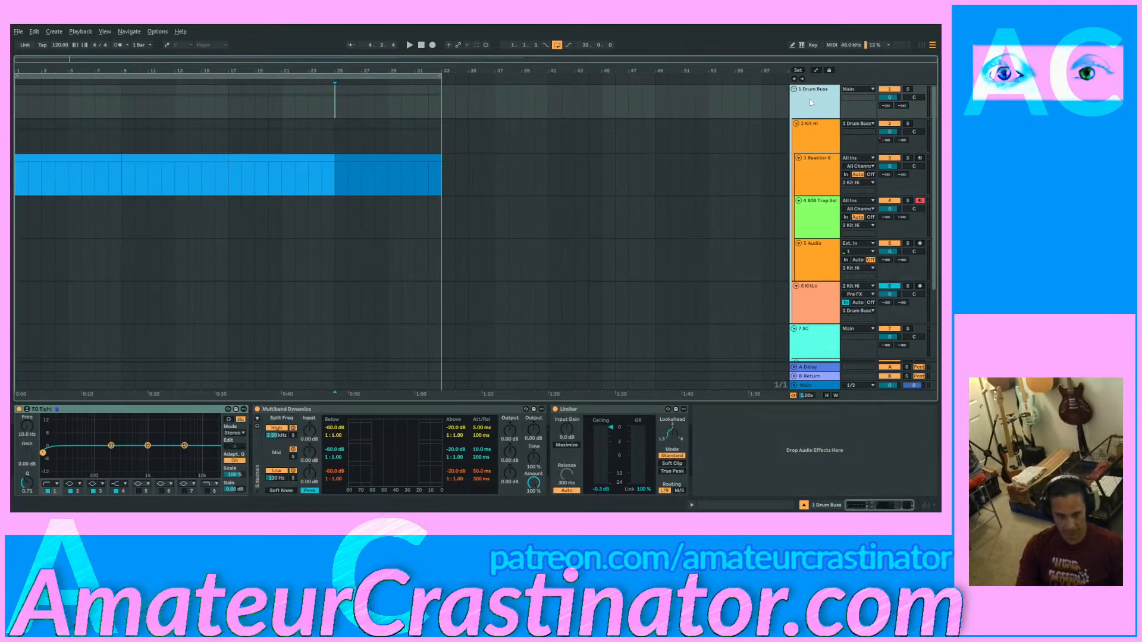
Step: Examine the device chains of KitLo, the 808 Trap Selector Rack track through its final EQ Eight, the drum Audio track and Drum Buss
{"action": "left_click", "coordinate": [823, 304]}
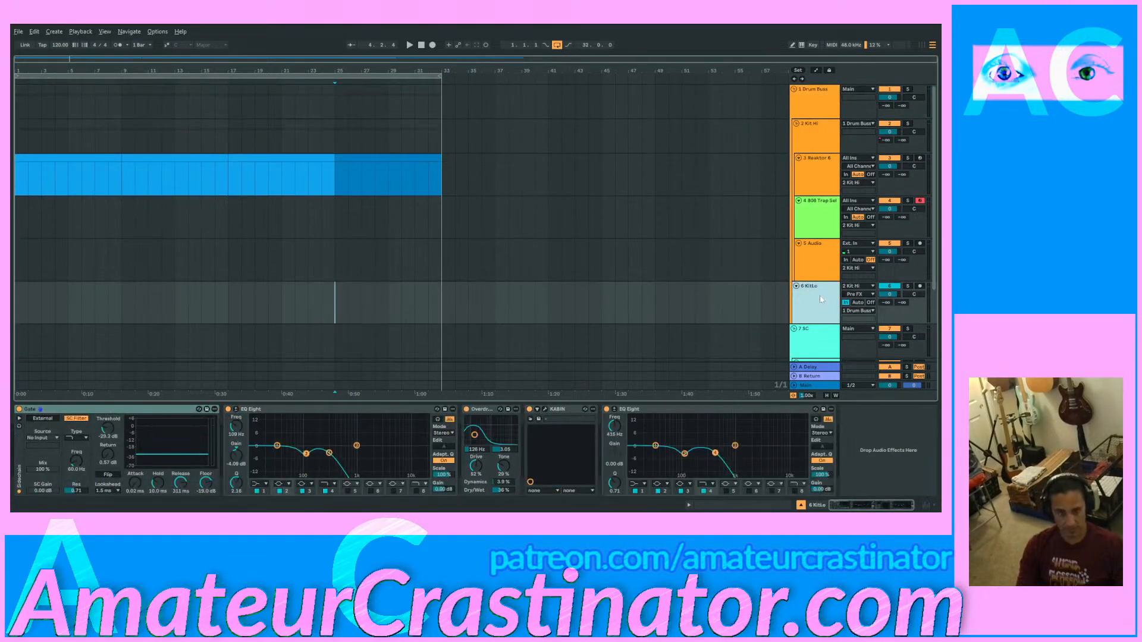
{"action": "left_click", "coordinate": [815, 185]}
{"action": "left_click", "coordinate": [815, 220]}
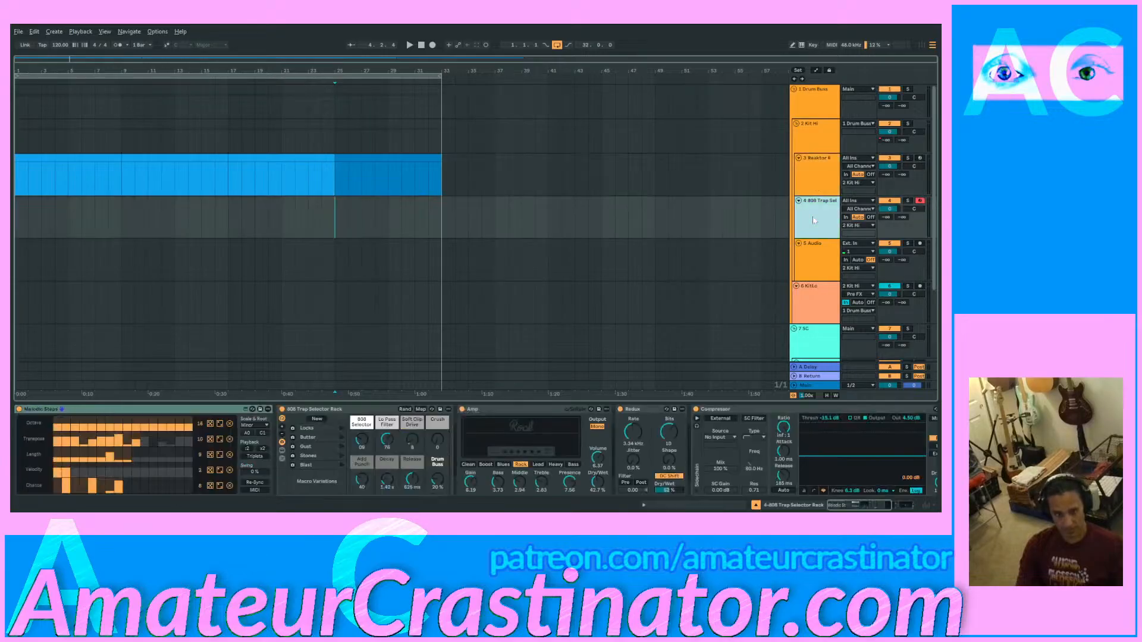
{"action": "left_click", "coordinate": [908, 507]}
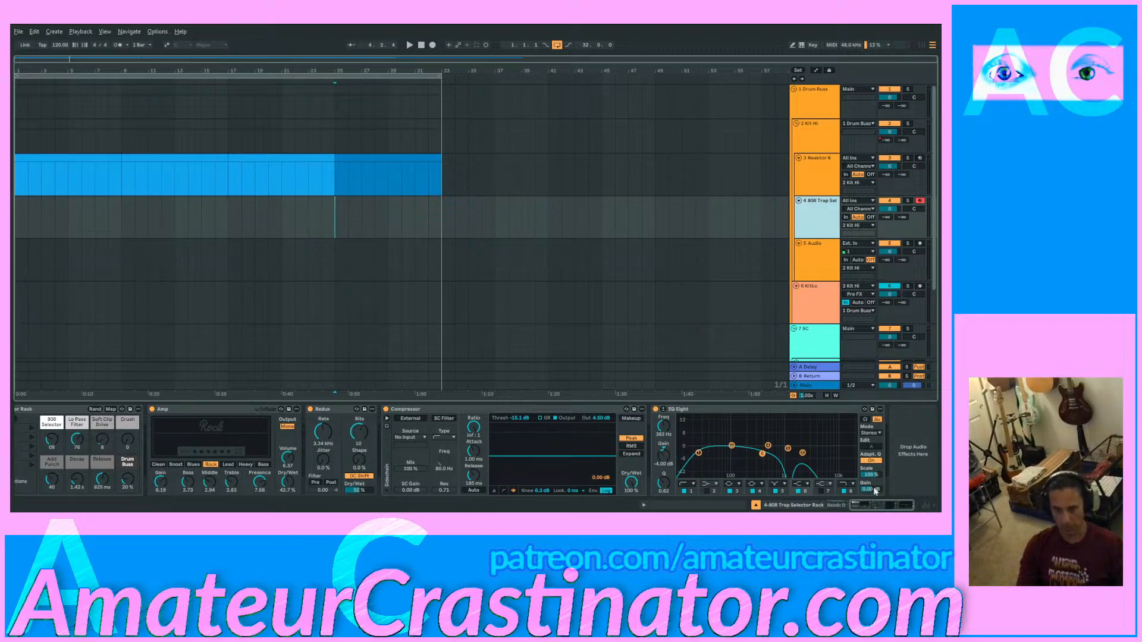
{"action": "left_click", "coordinate": [818, 262]}
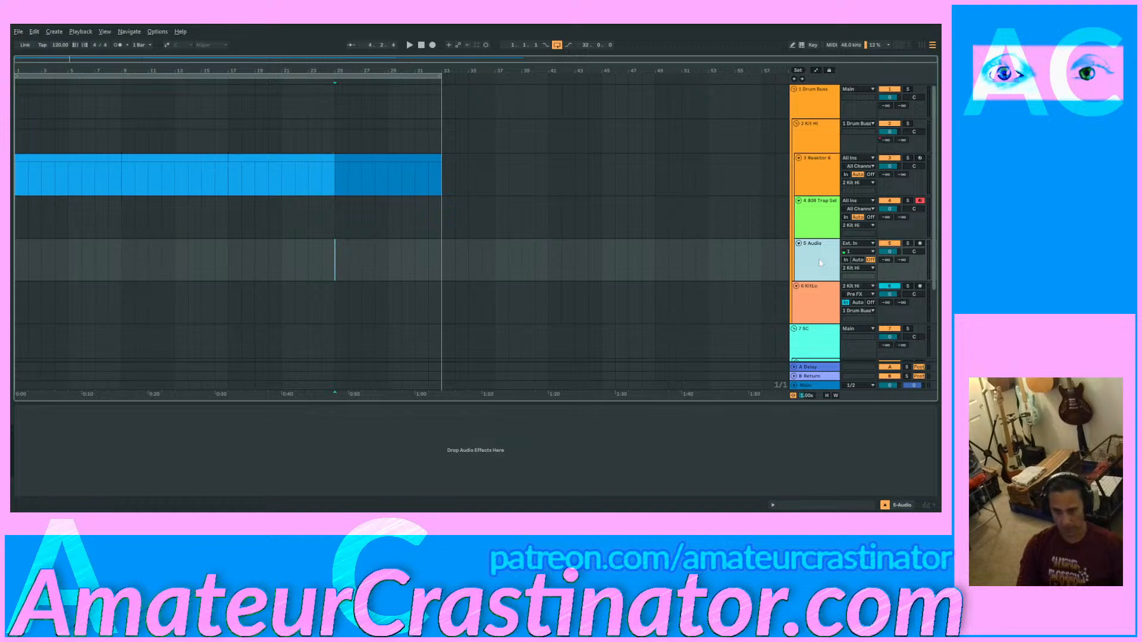
{"action": "left_click", "coordinate": [816, 108]}
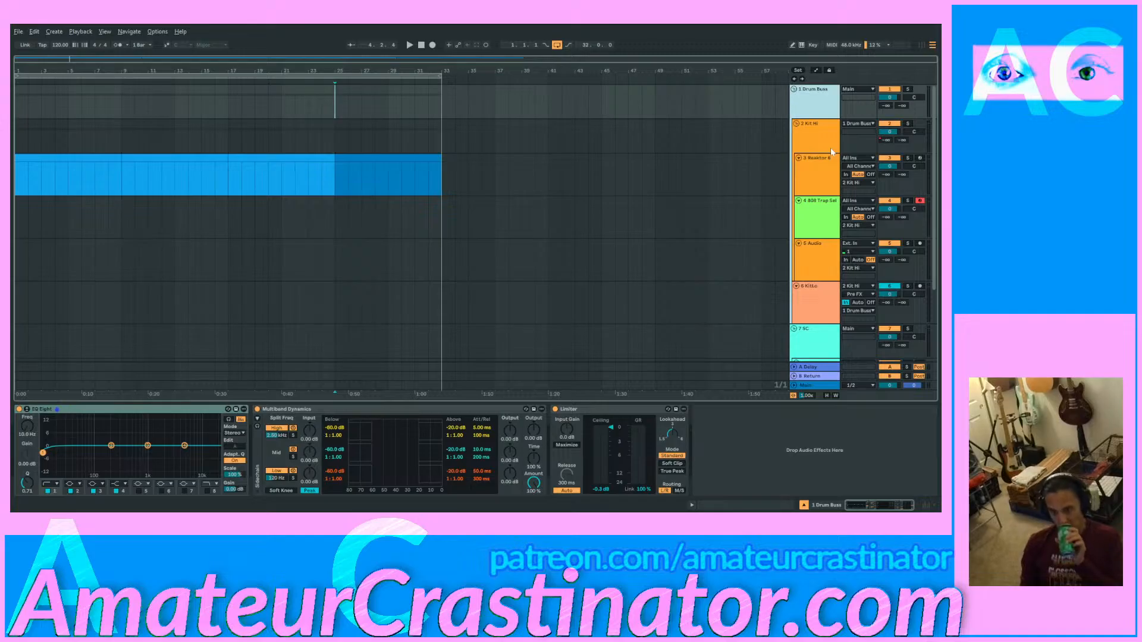
Step: Inspect the Limelite instrument in the Reaktor 6 track's plug-in window and close it
{"action": "left_click", "coordinate": [839, 170]}
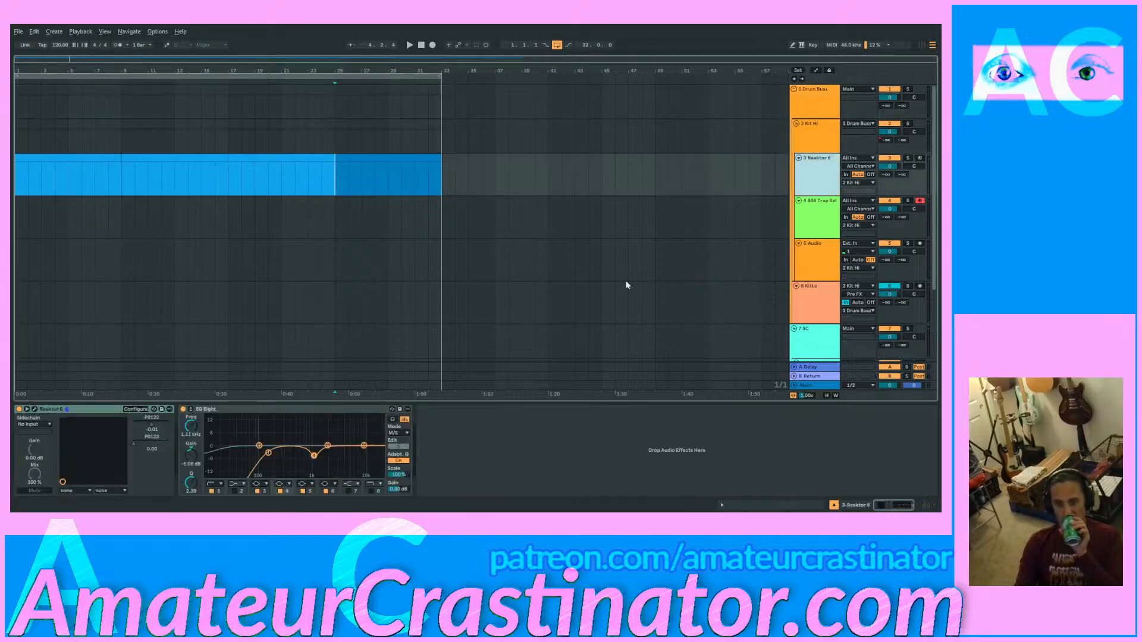
{"action": "left_click", "coordinate": [34, 409]}
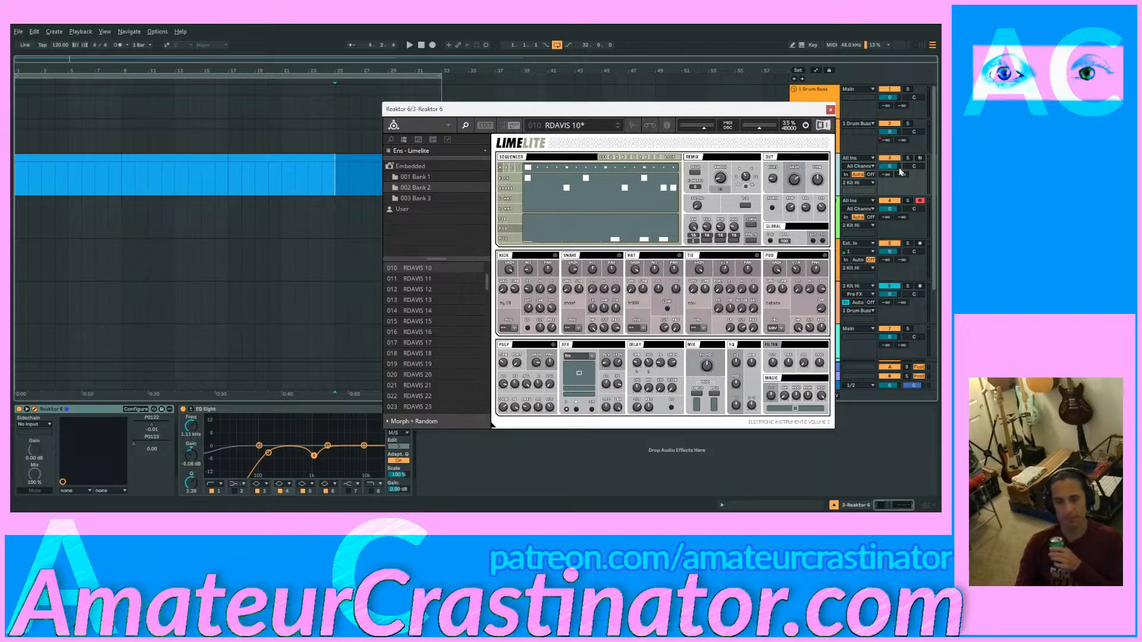
{"action": "left_click", "coordinate": [831, 111]}
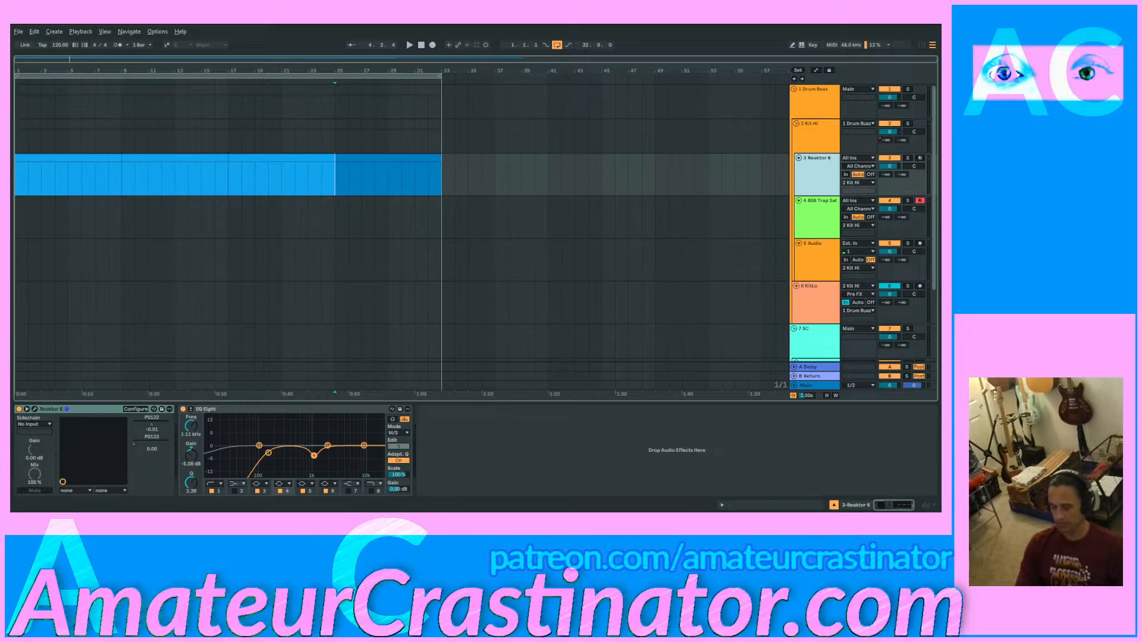
Step: Play the drum arrangement from the beginning and look over its tracks during playback
{"action": "left_click", "coordinate": [510, 457]}
{"action": "key", "text": "space"}
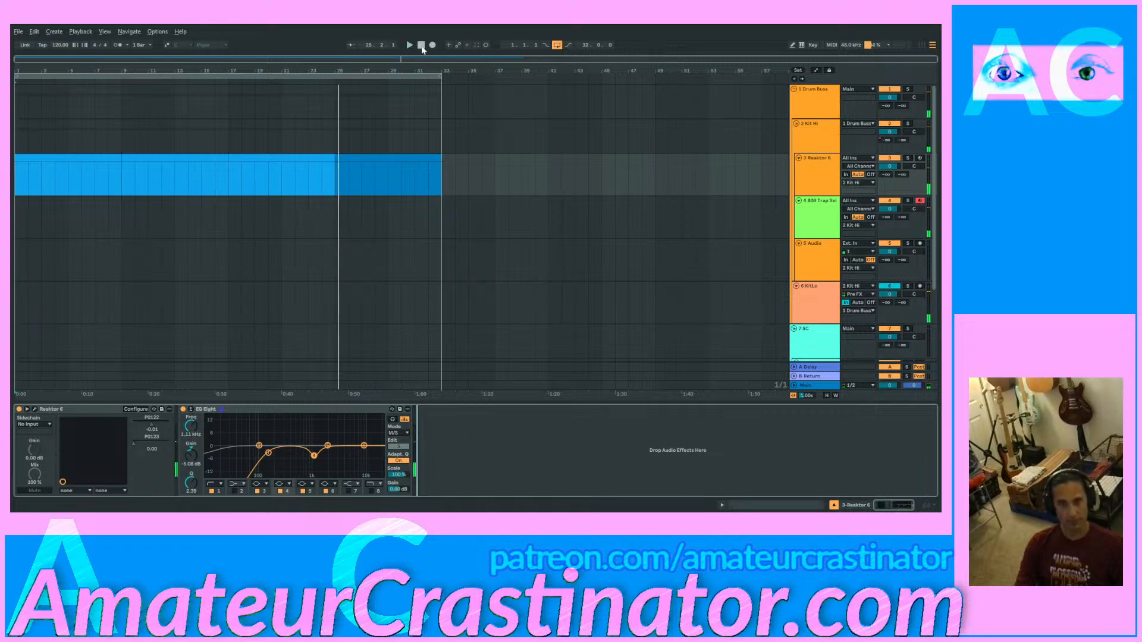
{"action": "key", "text": "space"}
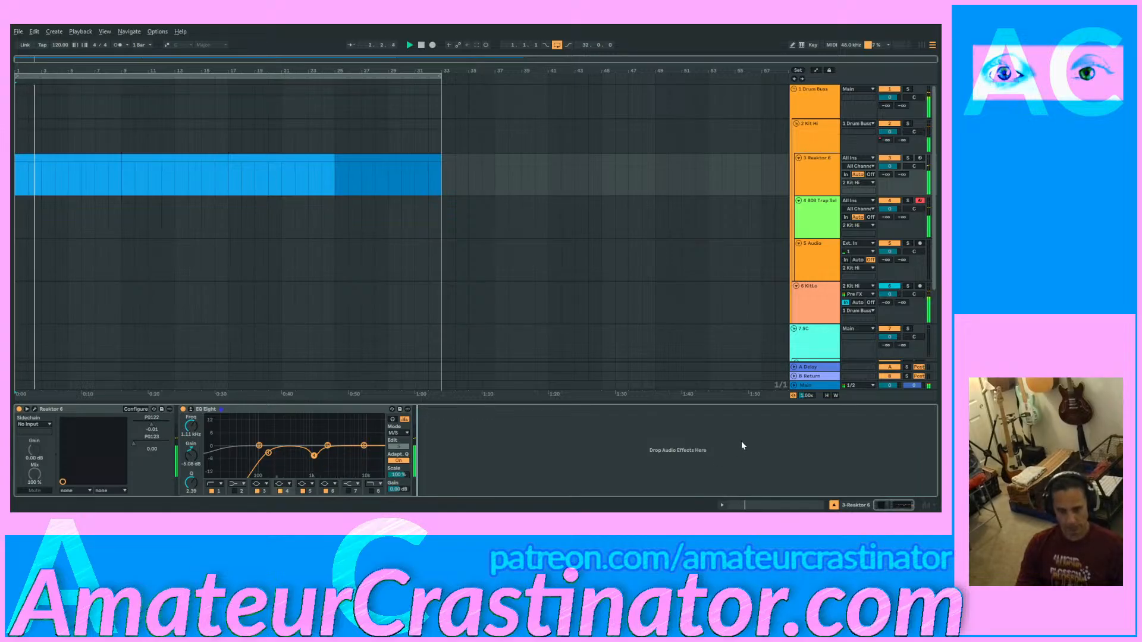
{"action": "scroll", "coordinate": [812, 270], "scroll_direction": "down", "scroll_amount": 3}
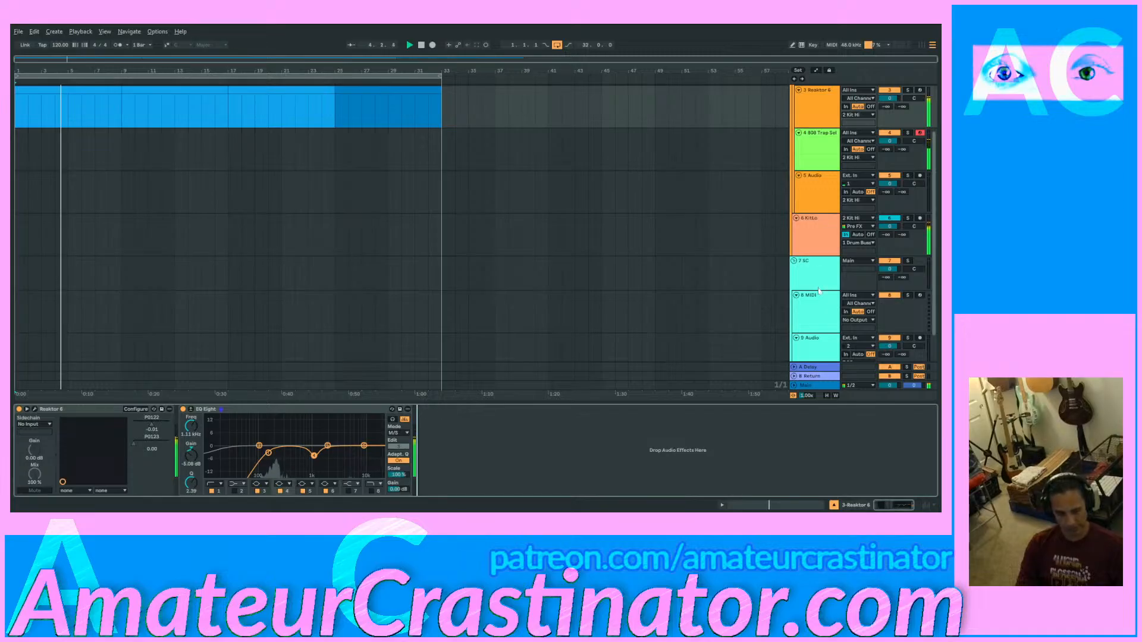
{"action": "scroll", "coordinate": [822, 295], "scroll_direction": "up", "scroll_amount": 1}
{"action": "scroll", "coordinate": [822, 291], "scroll_direction": "up", "scroll_amount": 1}
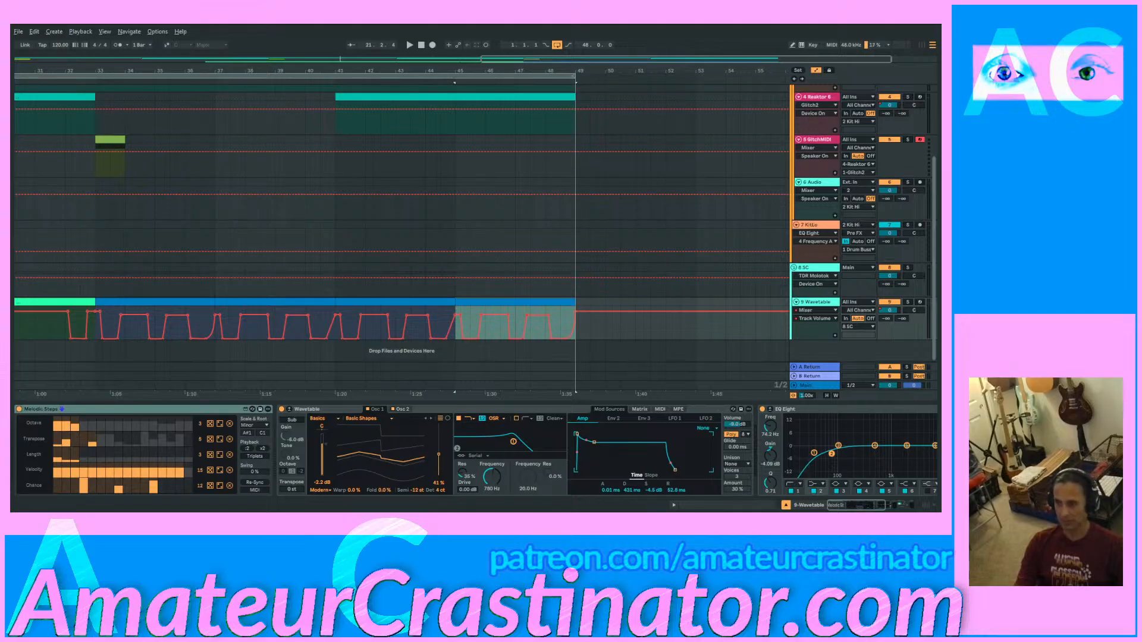
Step: Hide the automation lanes and play the Wavetable project from the start with its full arrangement length in view
{"action": "key", "text": "Home"}
{"action": "key", "text": "a"}
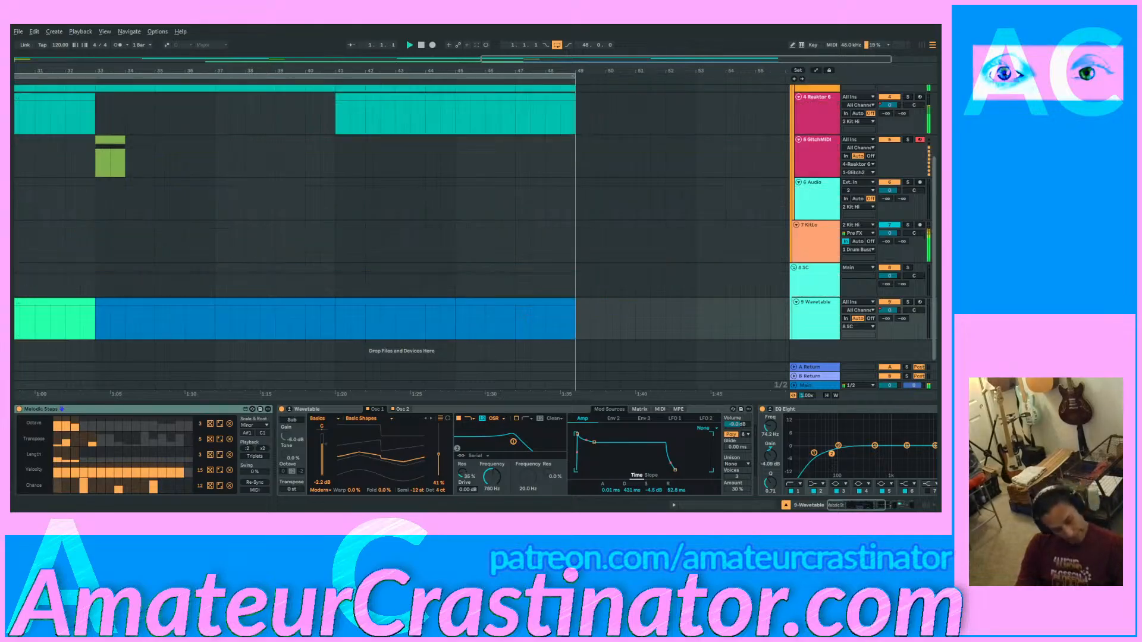
{"action": "key", "text": "space"}
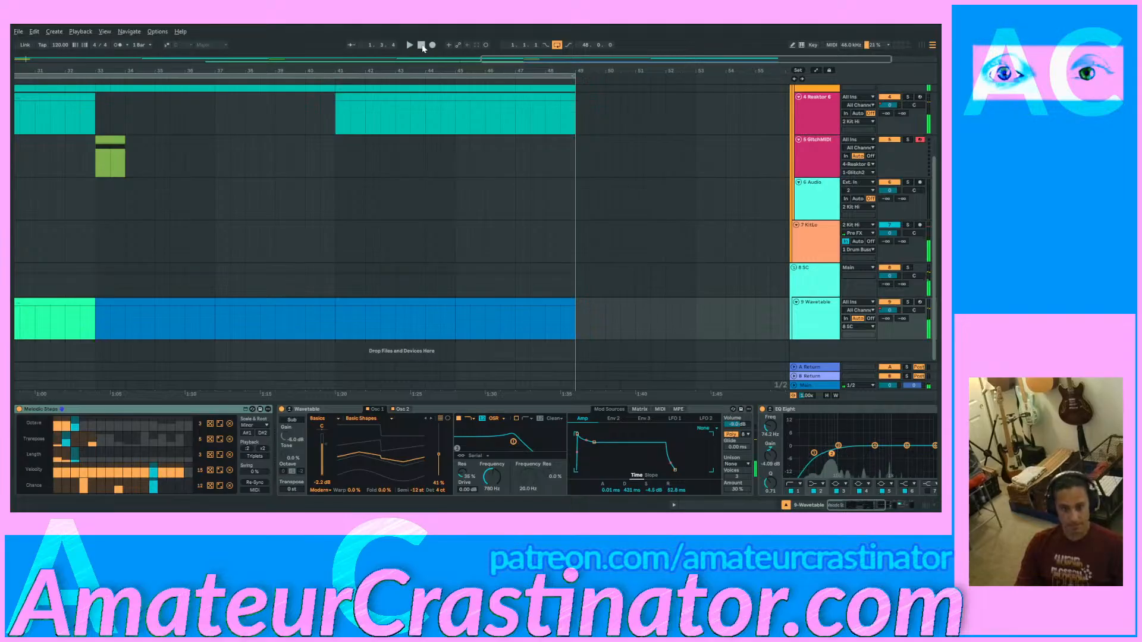
{"action": "double_click", "coordinate": [537, 56]}
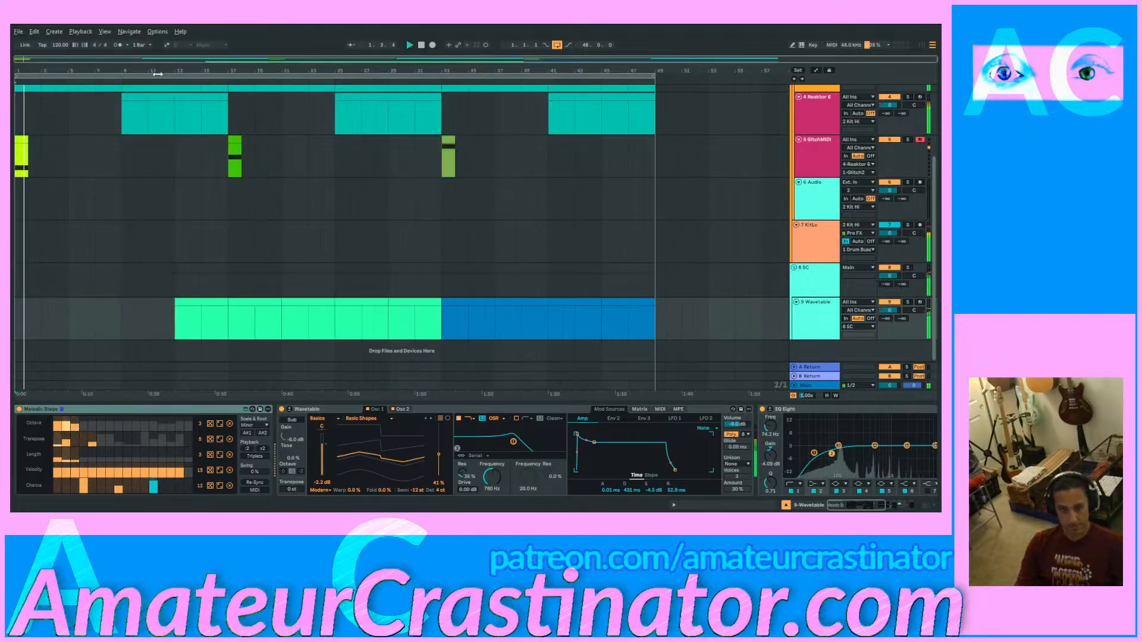
{"action": "scroll", "coordinate": [706, 165], "scroll_direction": "up", "scroll_amount": 2}
{"action": "scroll", "coordinate": [706, 164], "scroll_direction": "up", "scroll_amount": 1}
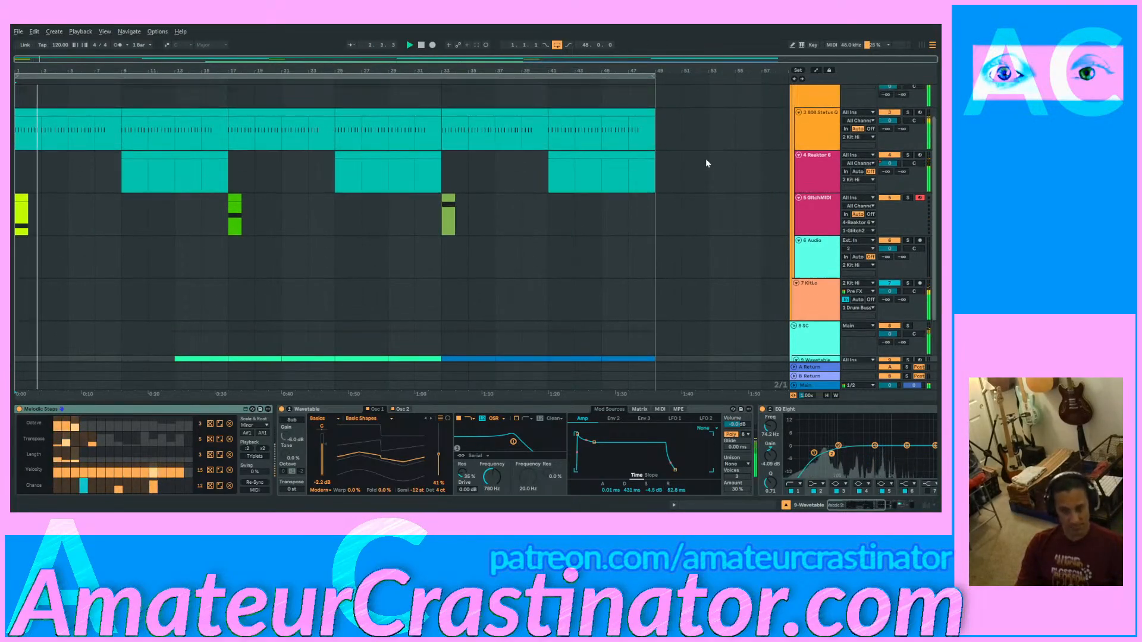
{"action": "scroll", "coordinate": [751, 182], "scroll_direction": "down", "scroll_amount": 3}
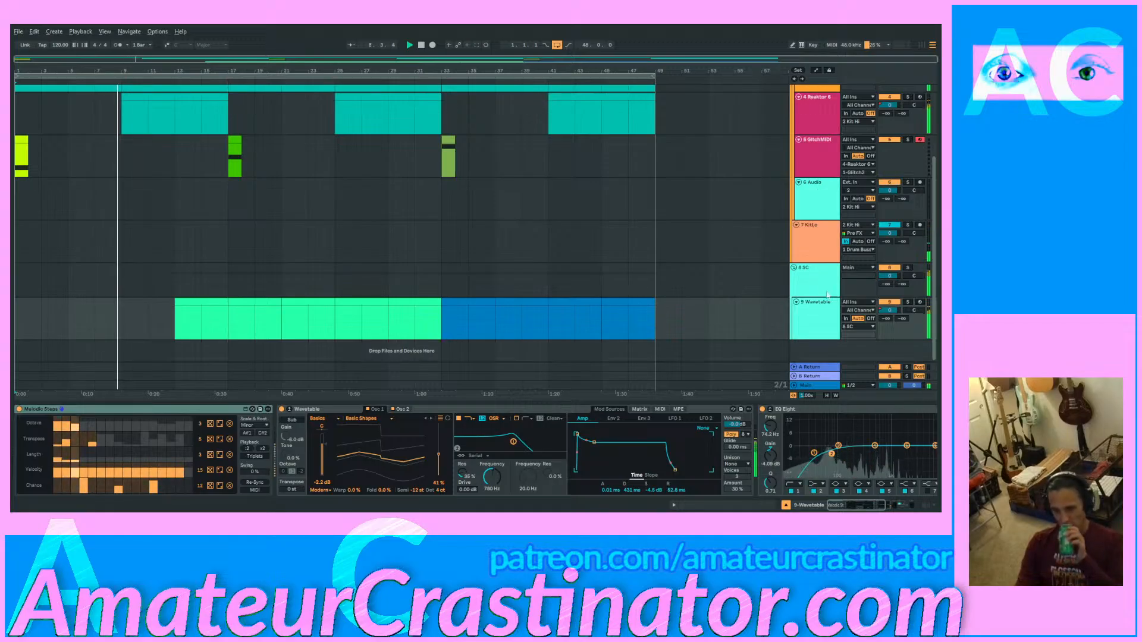
{"action": "scroll", "coordinate": [808, 193], "scroll_direction": "up", "scroll_amount": 2}
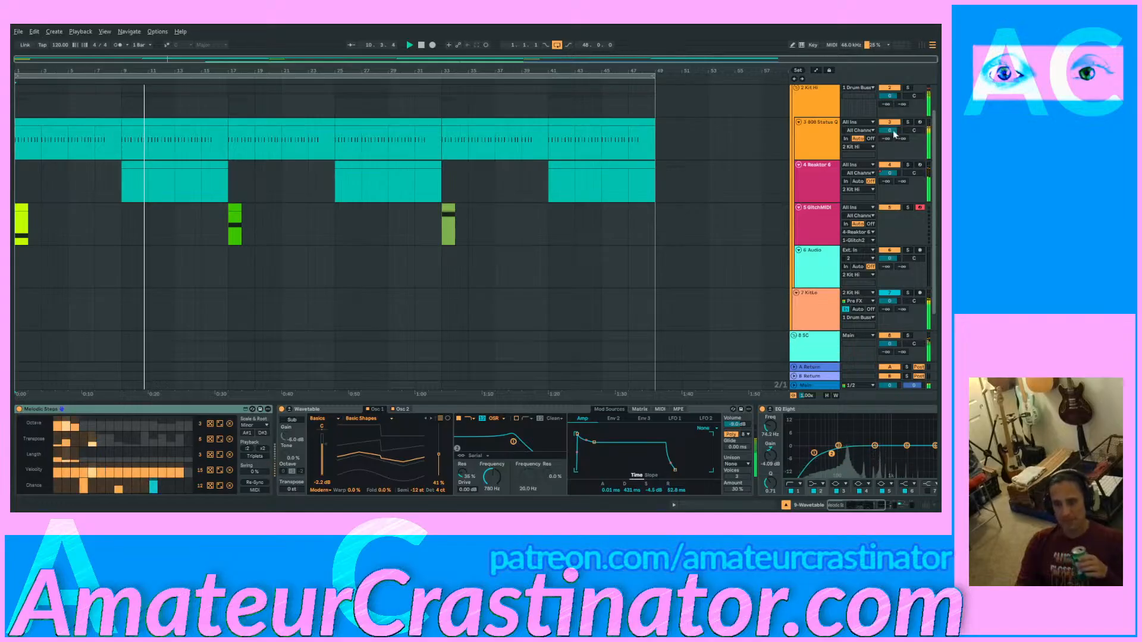
Step: Audition the drums with GlitchMIDI and the 808 track muted and Kit Hi soloed, and restore the full mix
{"action": "left_click", "coordinate": [893, 208]}
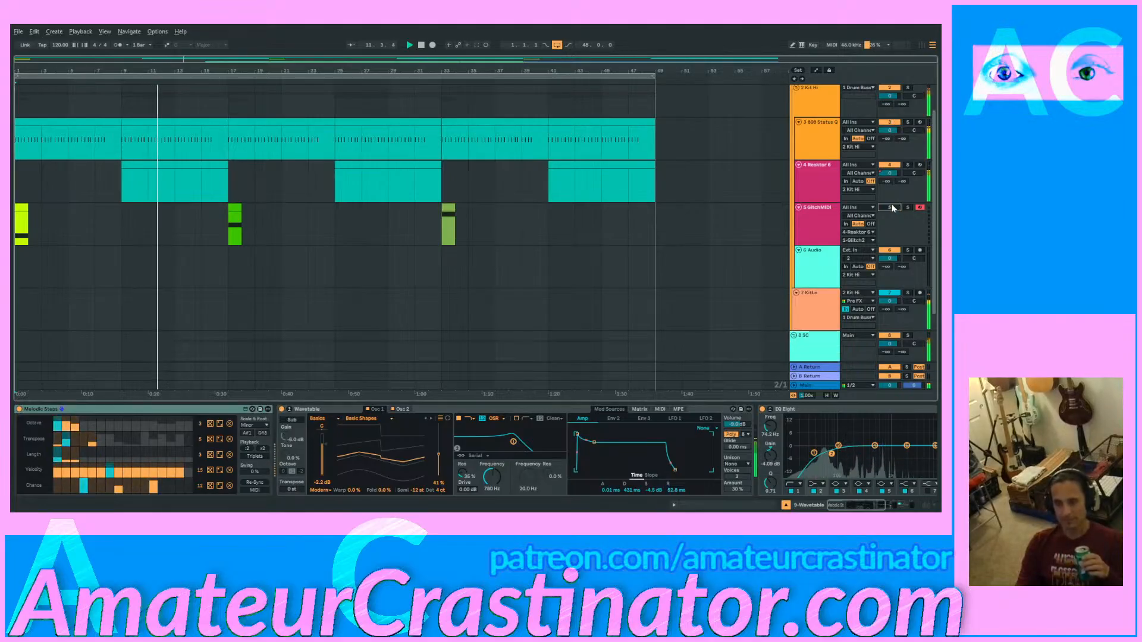
{"action": "left_click", "coordinate": [892, 124]}
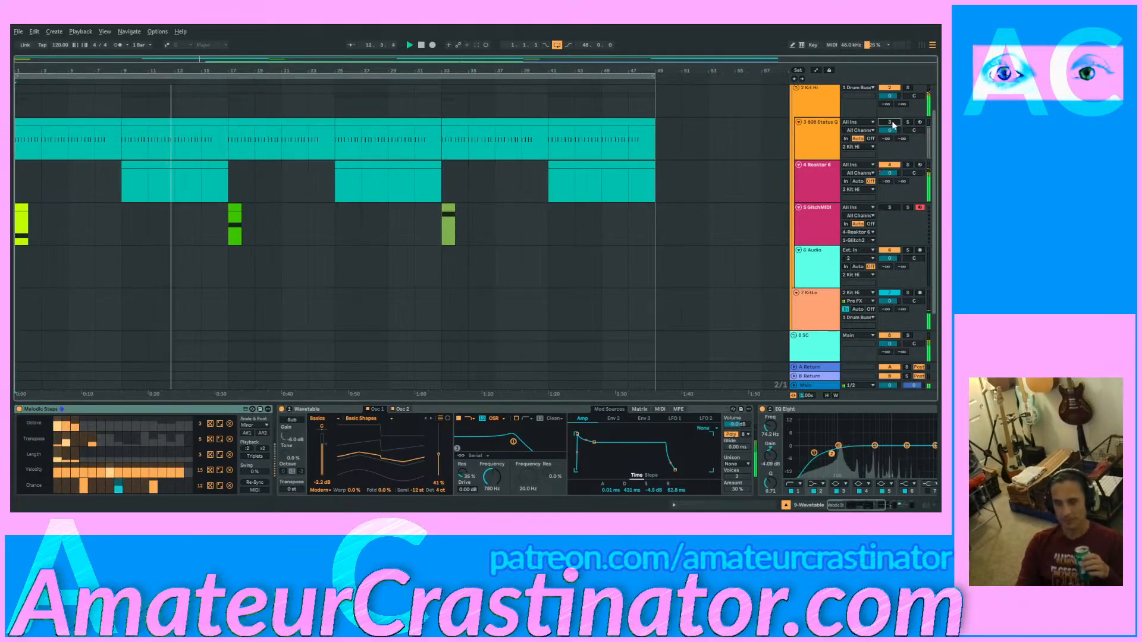
{"action": "left_click", "coordinate": [909, 90]}
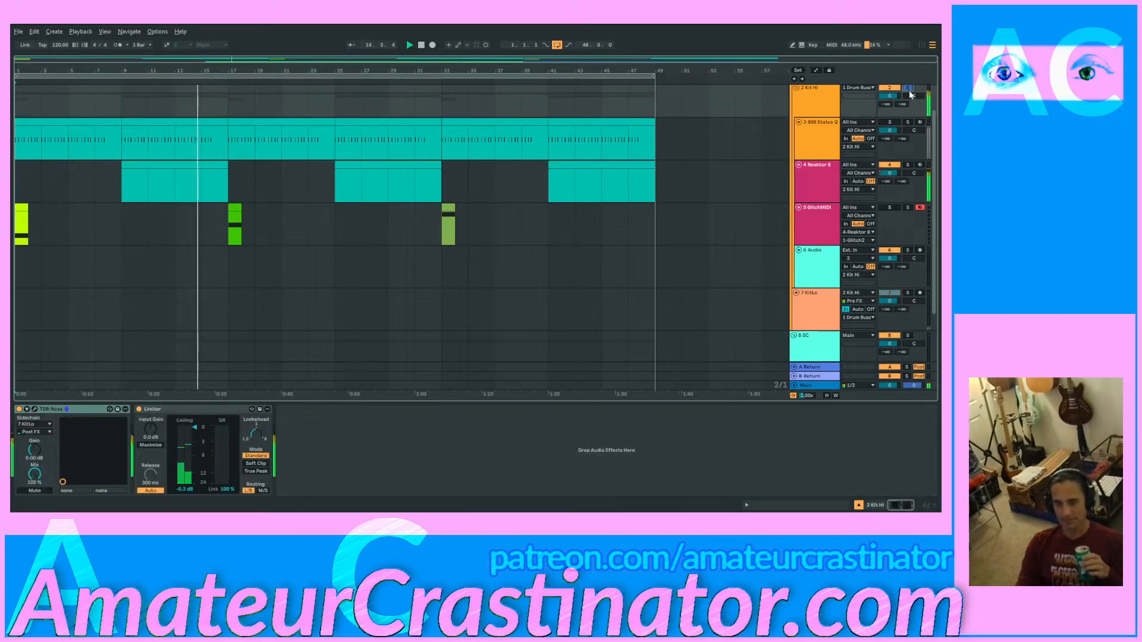
{"action": "left_click", "coordinate": [892, 124]}
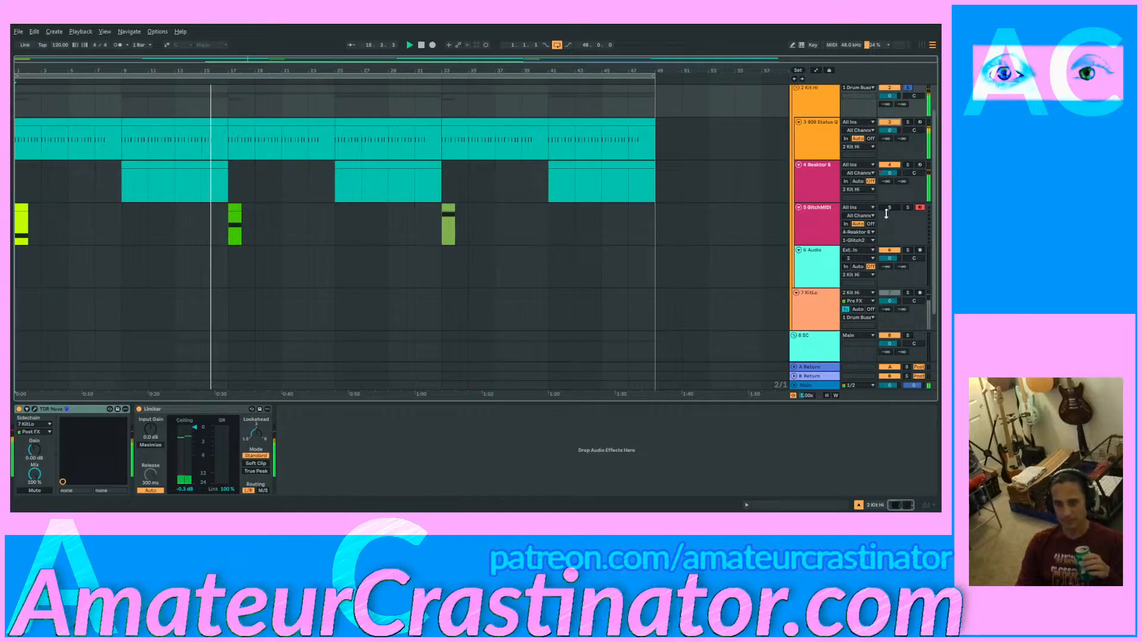
{"action": "left_click", "coordinate": [909, 91]}
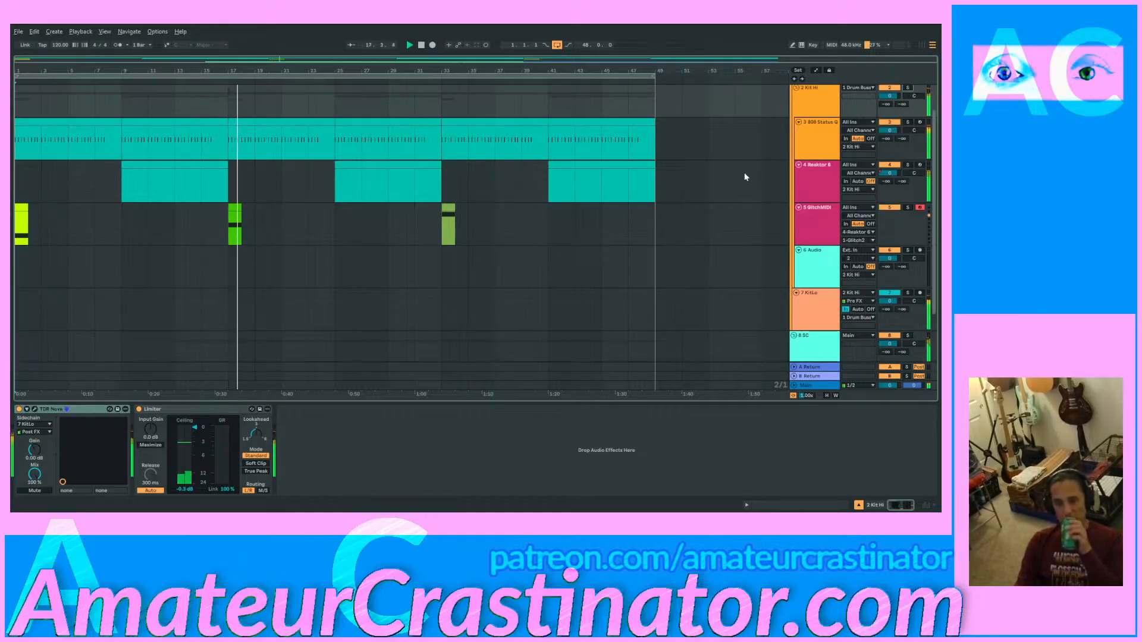
Step: Insert an audio track below the Reaktor 6 track and colour both tracks teal
{"action": "left_click", "coordinate": [814, 181]}
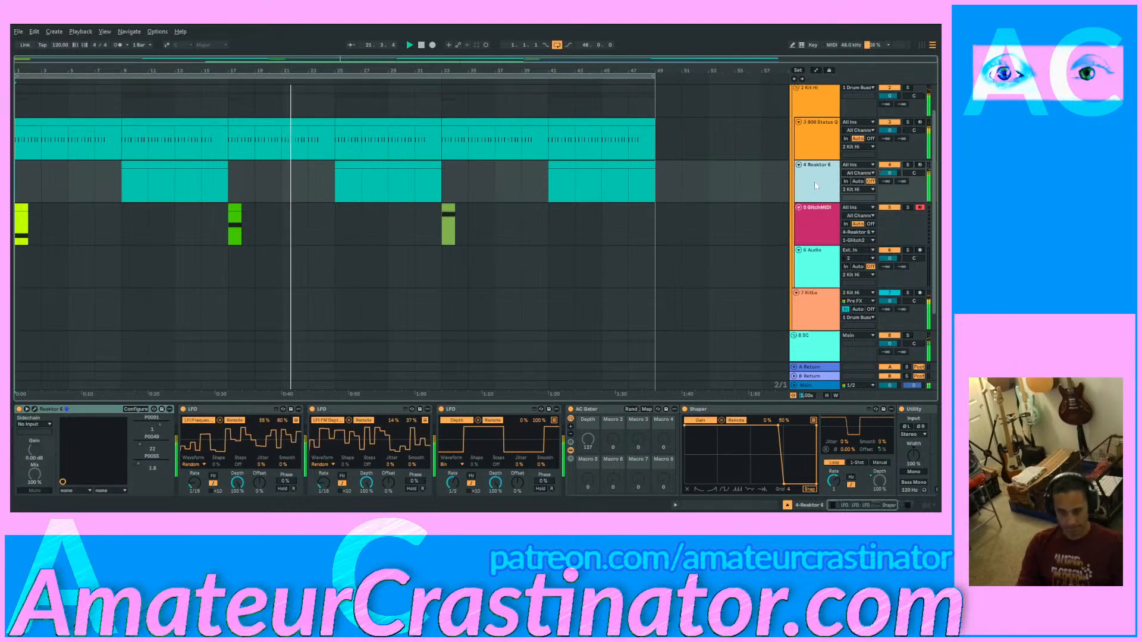
{"action": "key", "text": "ctrl+t"}
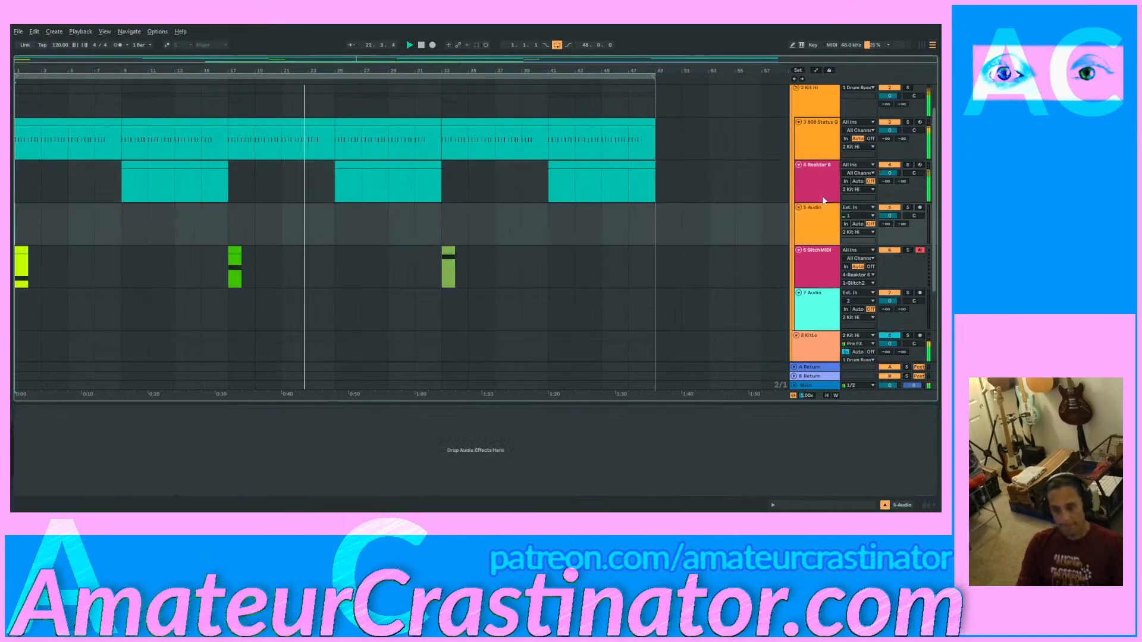
{"action": "right_click", "coordinate": [819, 213]}
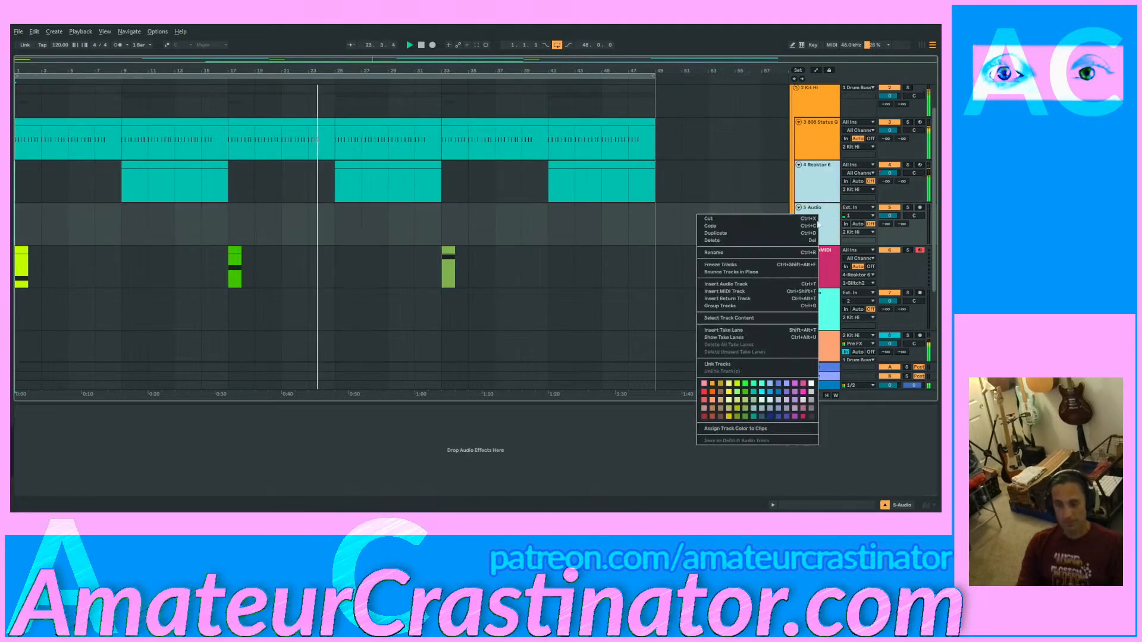
{"action": "left_click", "coordinate": [754, 393]}
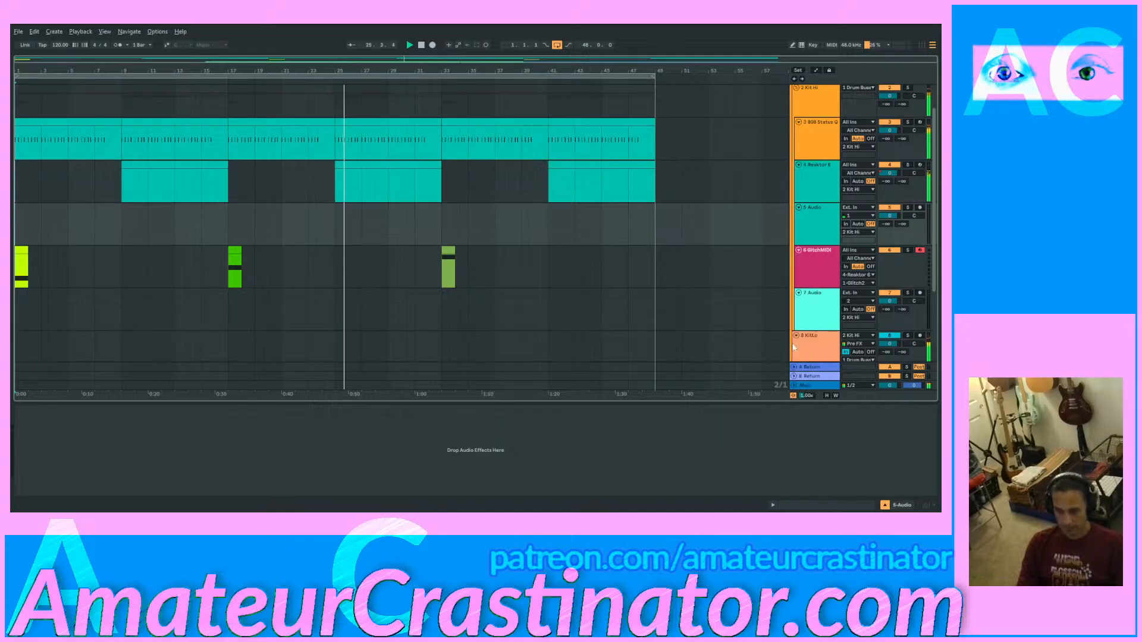
Step: Rename the new audio track as Reaktor In, keeping its automatic track number
{"action": "left_click", "coordinate": [826, 185]}
{"action": "left_click", "coordinate": [823, 217]}
{"action": "key", "text": "ctrl+r"}
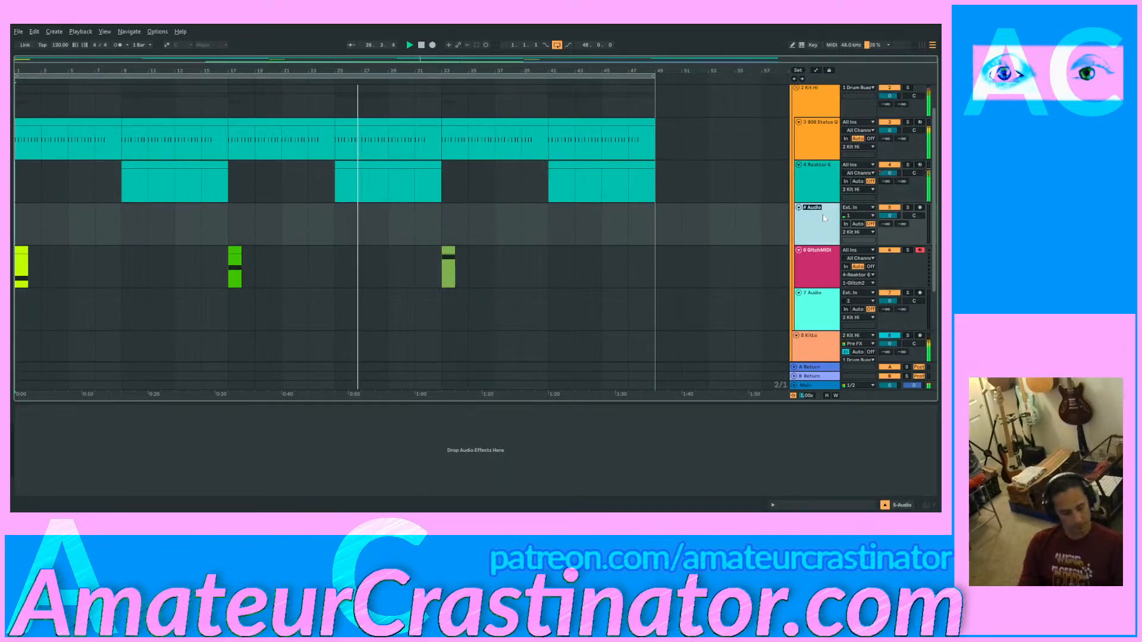
{"action": "type", "text": "5"}
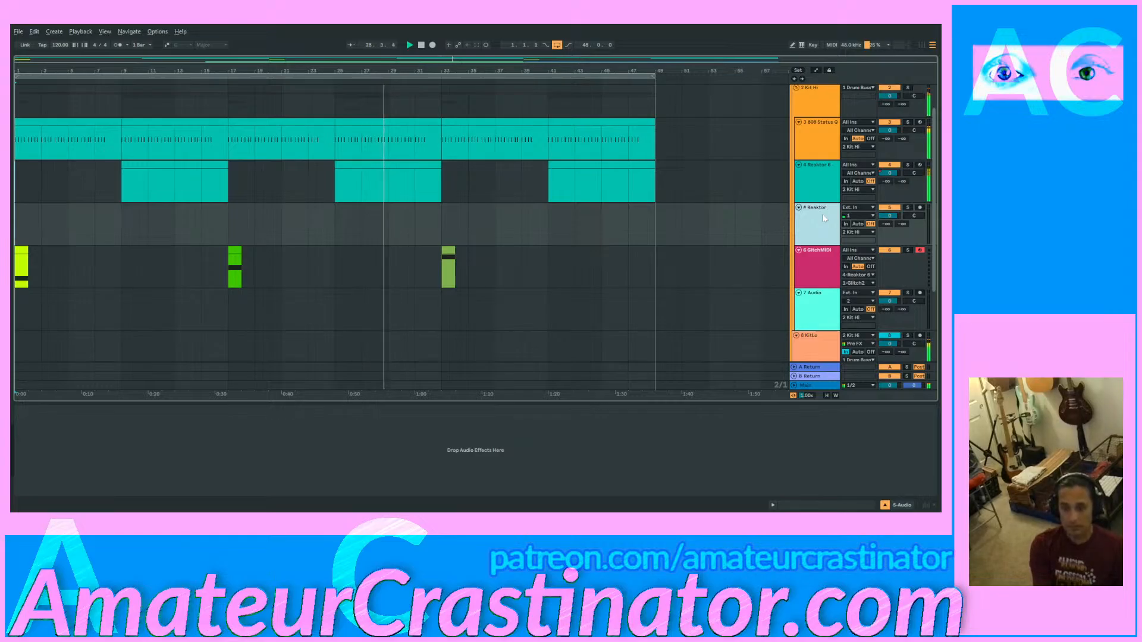
{"action": "type", "text": " Reaktor In"}
{"action": "key", "text": "Return"}
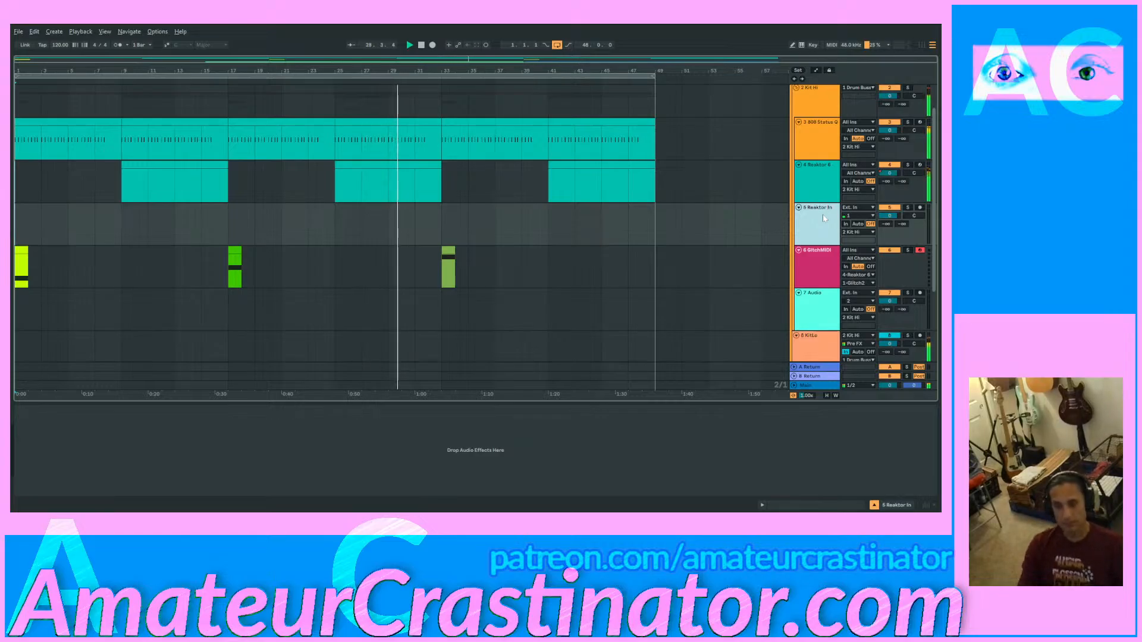
Step: Set the Reaktor In track's audio input to 4-Reaktor 6, tapped Post FX
{"action": "left_click", "coordinate": [865, 207]}
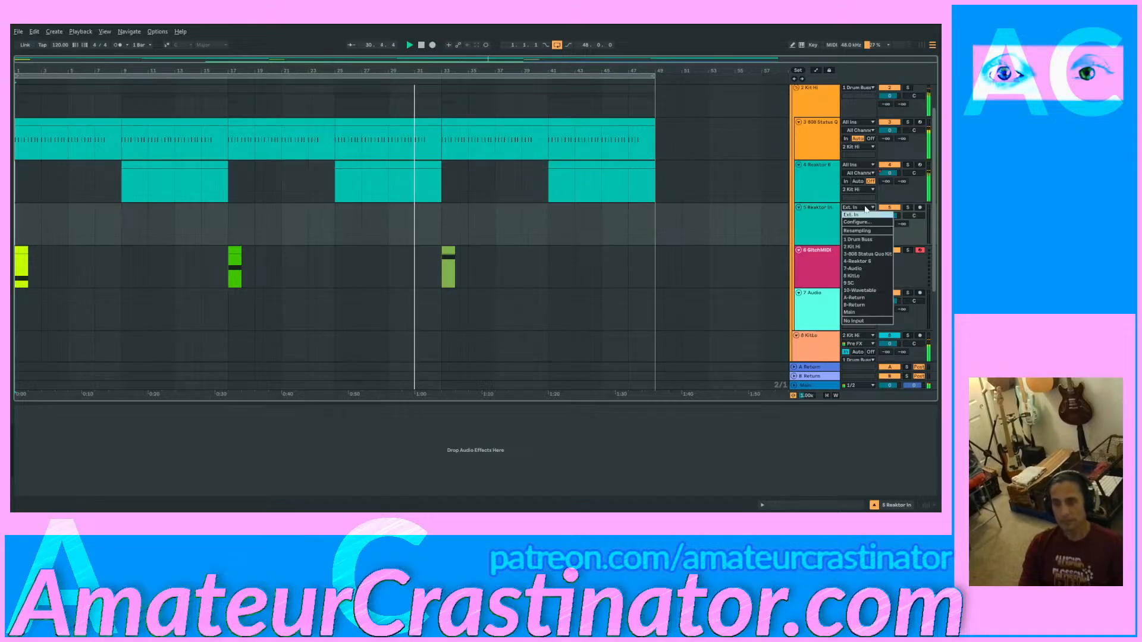
{"action": "left_click", "coordinate": [859, 262]}
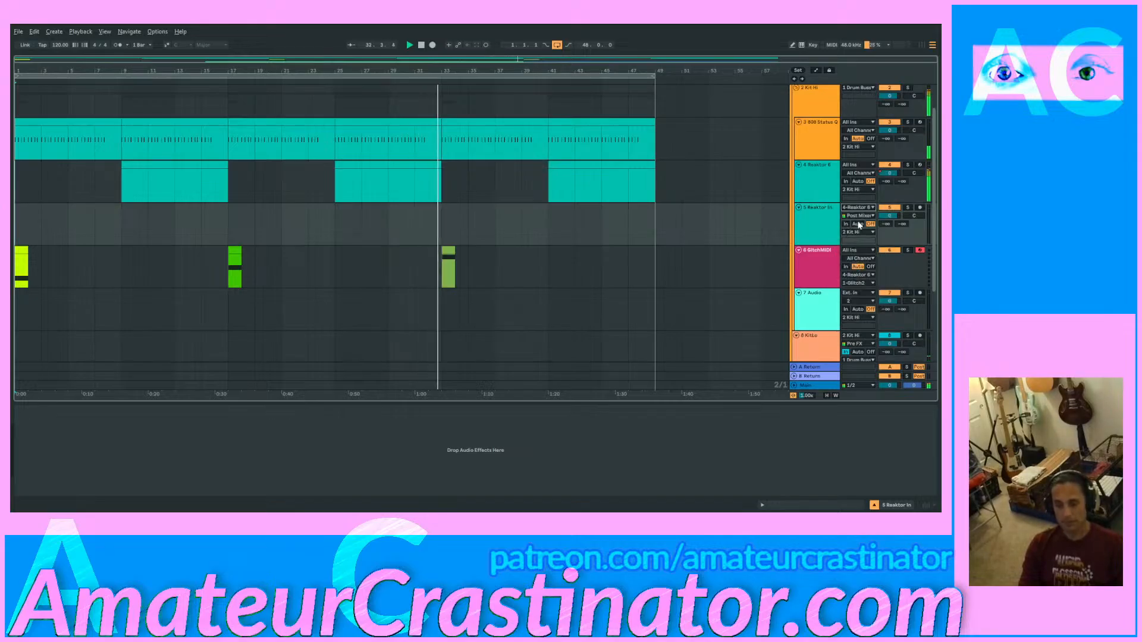
{"action": "left_click", "coordinate": [859, 218]}
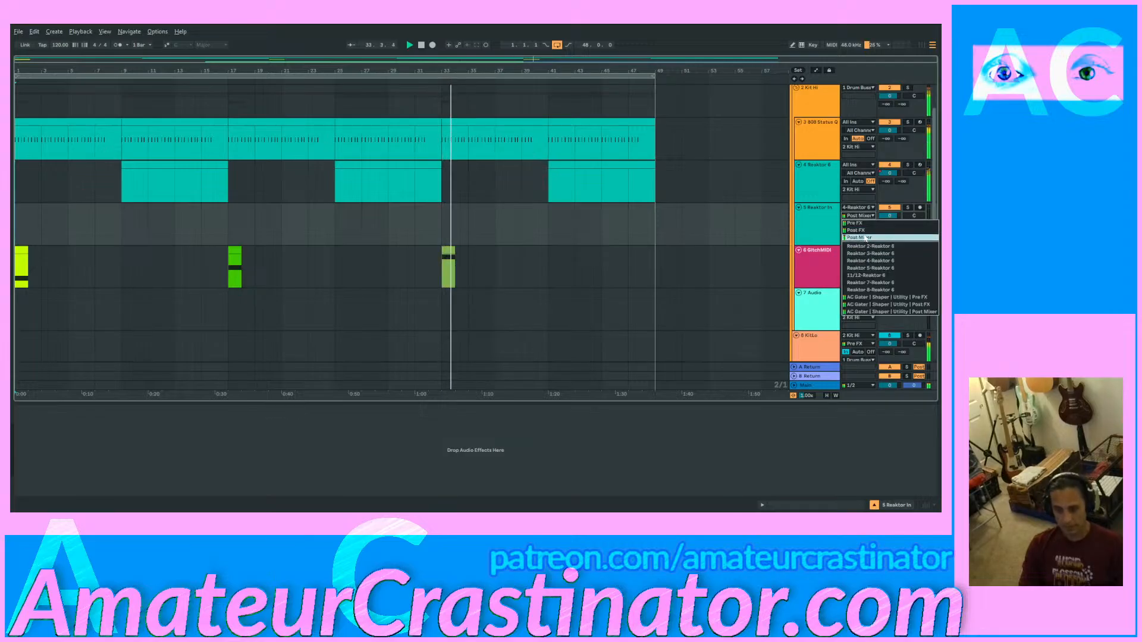
{"action": "left_click", "coordinate": [865, 235]}
{"action": "left_click", "coordinate": [826, 232]}
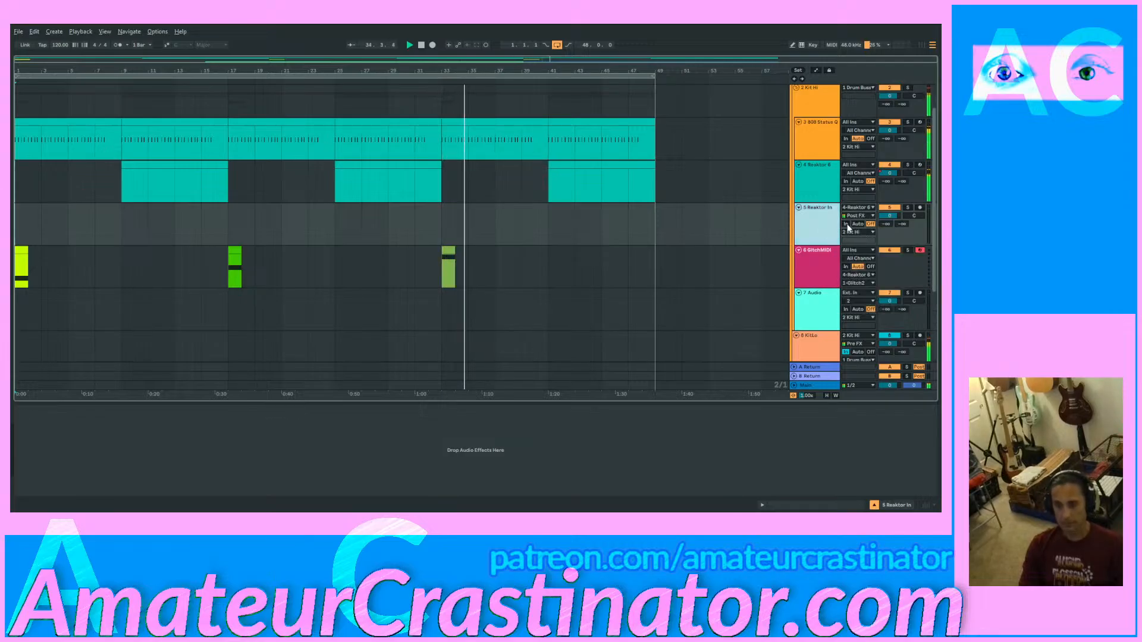
Step: Paste an EQ Eight onto Reaktor In, with a 94.1 Hz low cut, reduced highs and a -3.84 dB dip at 1.07 kHz, Q 3.12
{"action": "left_click", "coordinate": [816, 255]}
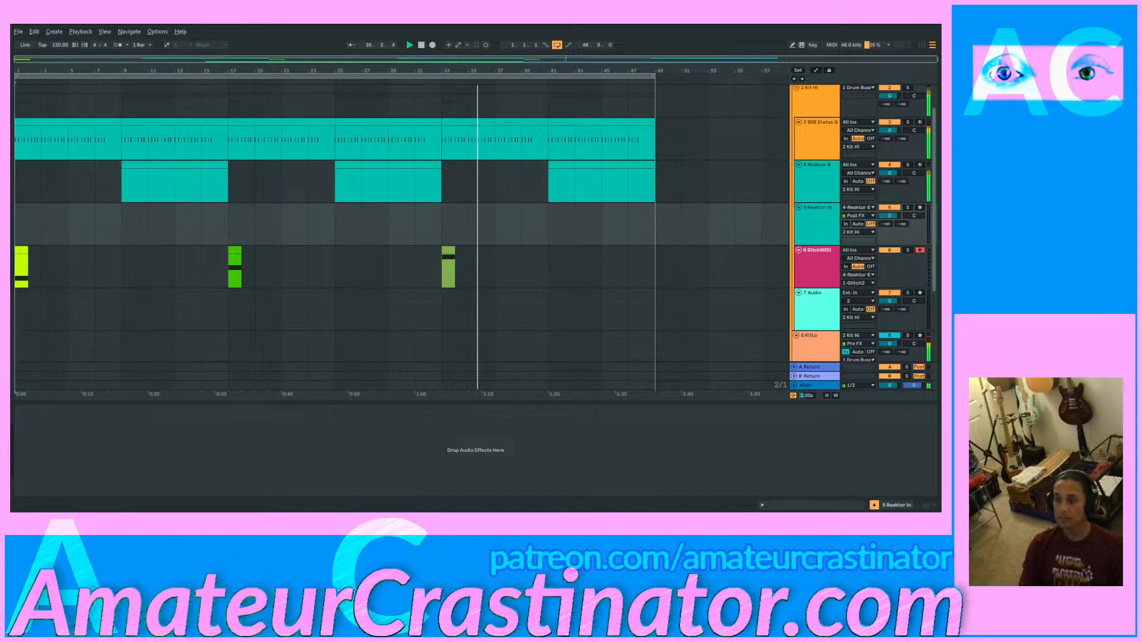
{"action": "left_click", "coordinate": [514, 476]}
{"action": "key", "text": "ctrl+v"}
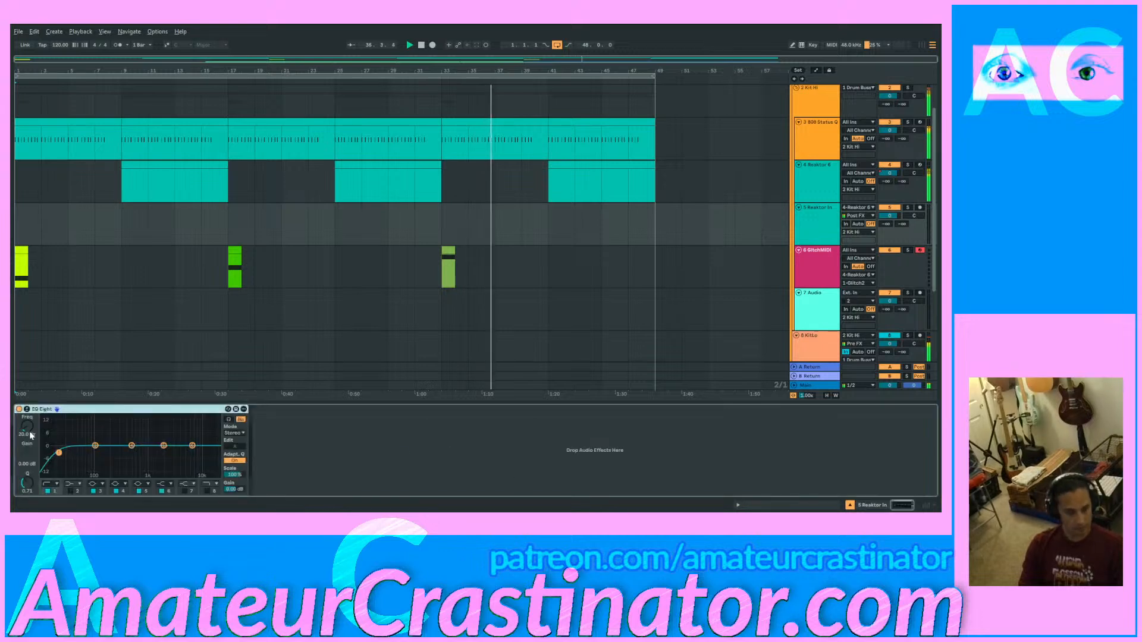
{"action": "left_click_drag", "start_coordinate": [27, 428], "coordinate": [28, 409]}
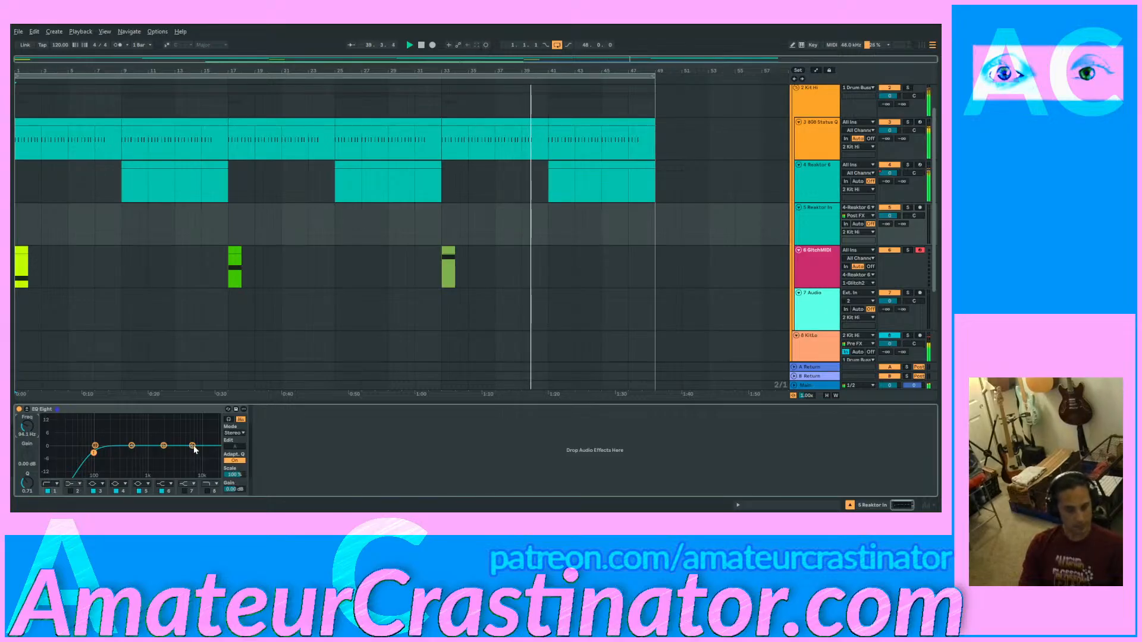
{"action": "left_click_drag", "start_coordinate": [193, 446], "coordinate": [150, 453]}
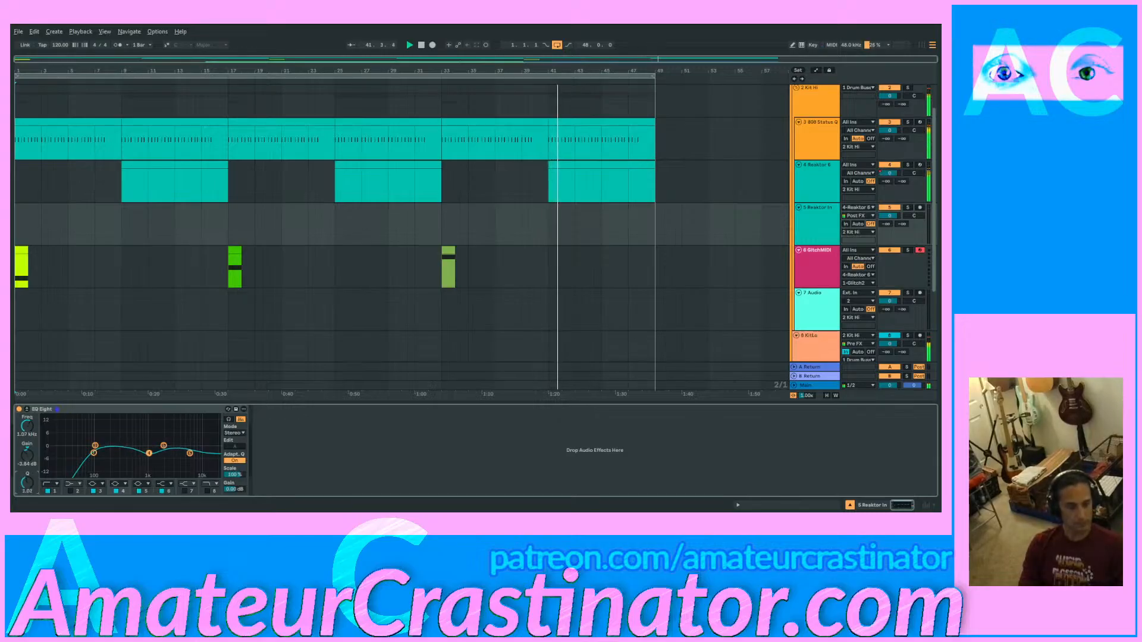
{"action": "left_click_drag", "start_coordinate": [28, 492], "coordinate": [28, 469]}
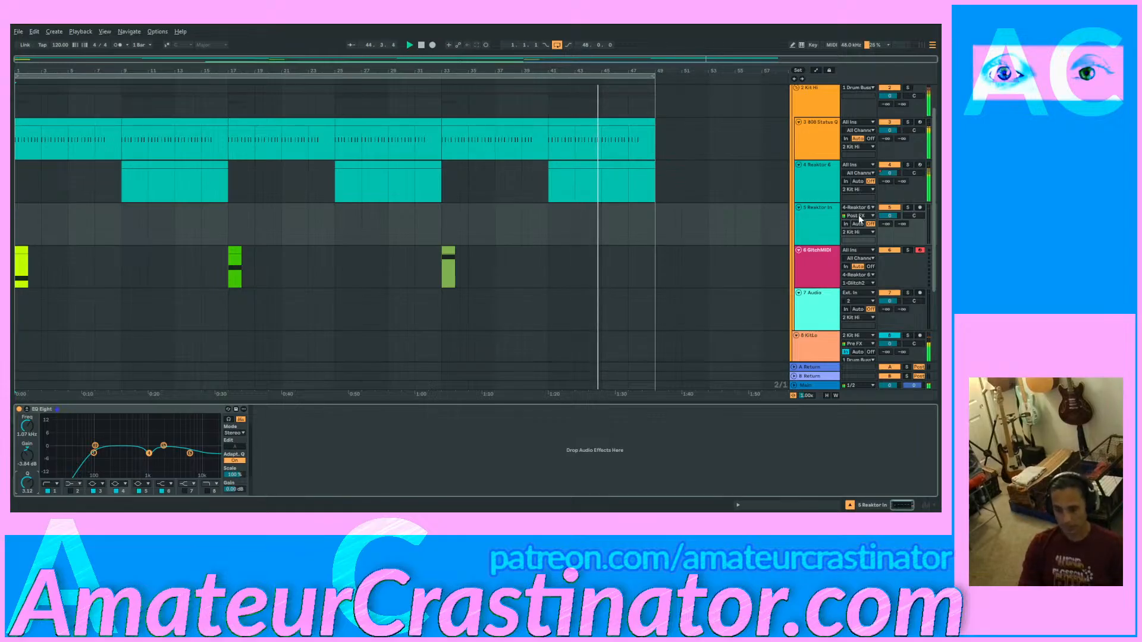
Step: Switch Reaktor In's monitoring to In and raise the EQ Eight's low-cut frequency to about 224 Hz
{"action": "left_click", "coordinate": [845, 223]}
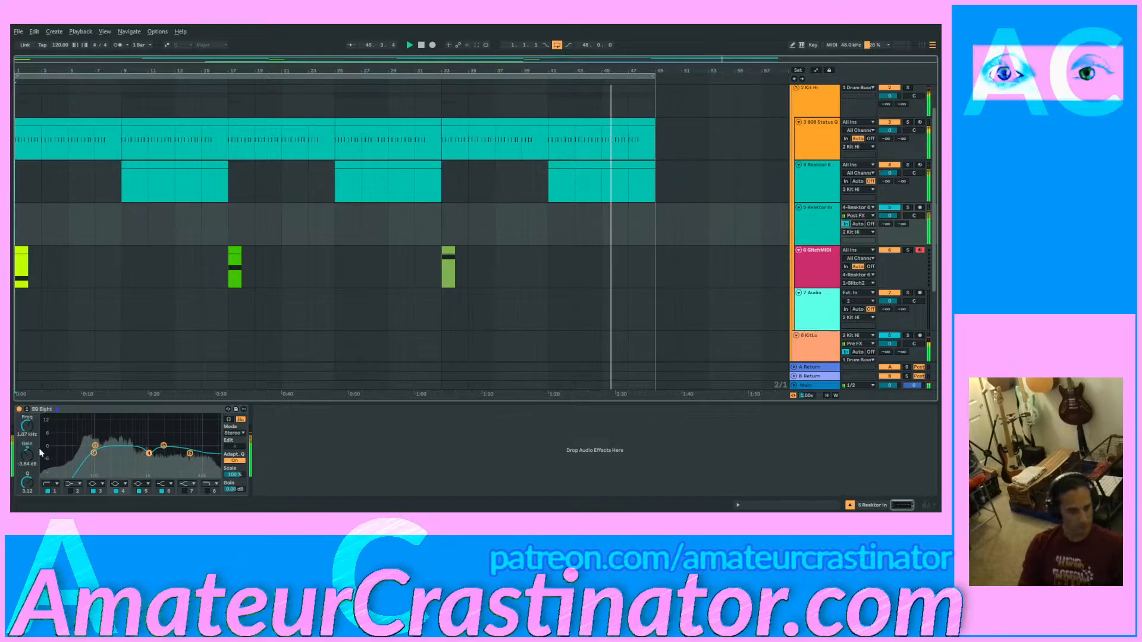
{"action": "left_click_drag", "start_coordinate": [34, 417], "coordinate": [34, 423]}
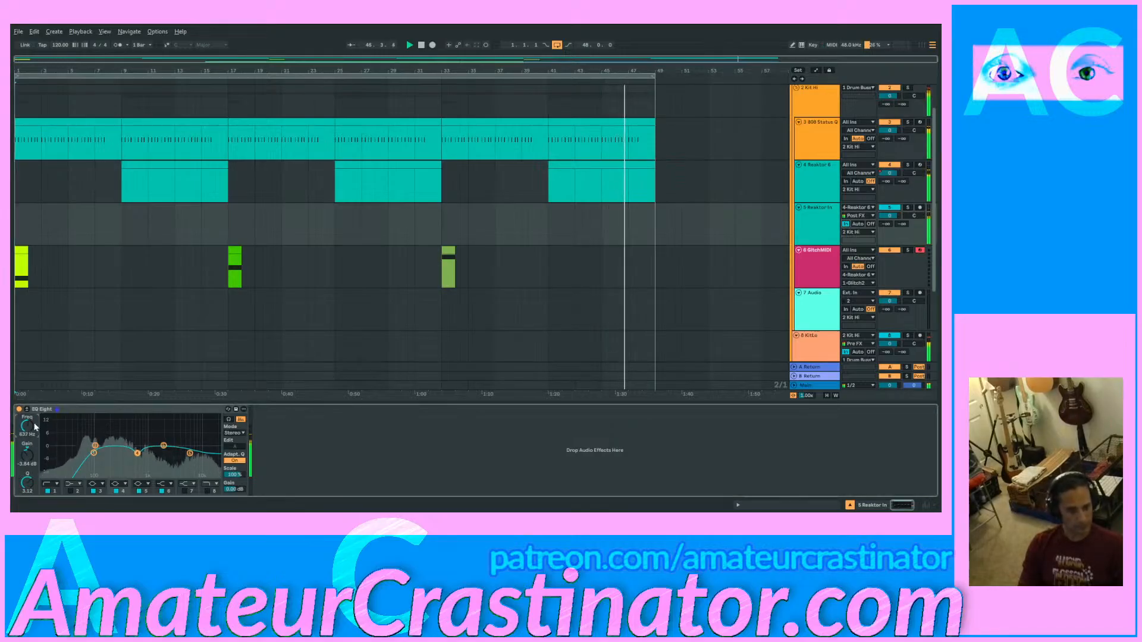
{"action": "left_click", "coordinate": [54, 491]}
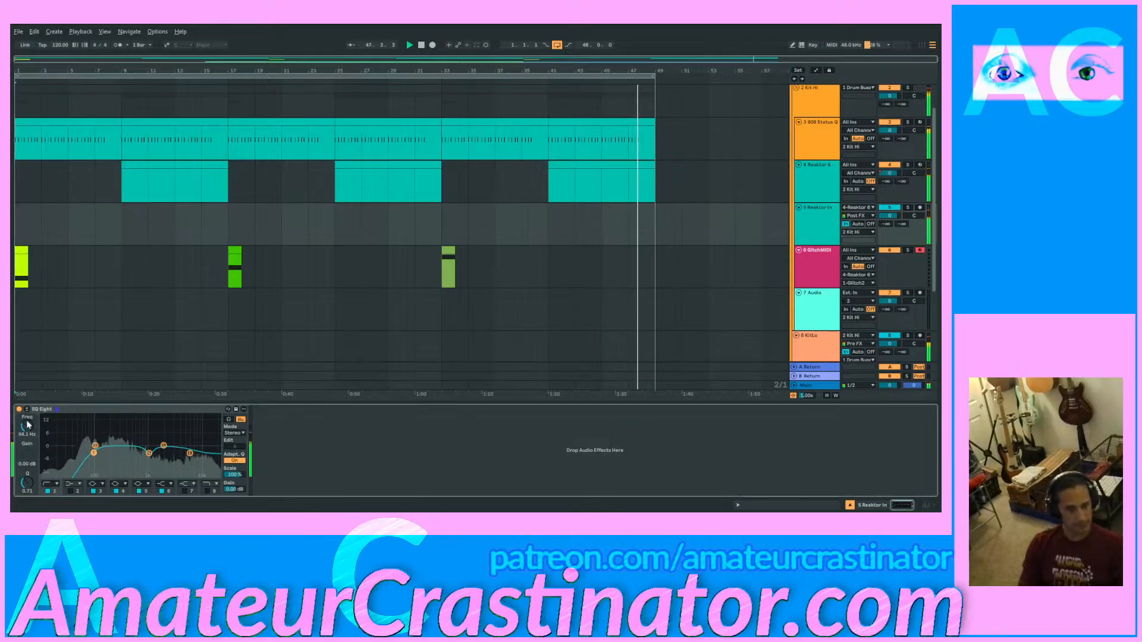
{"action": "left_click_drag", "start_coordinate": [34, 423], "coordinate": [34, 417]}
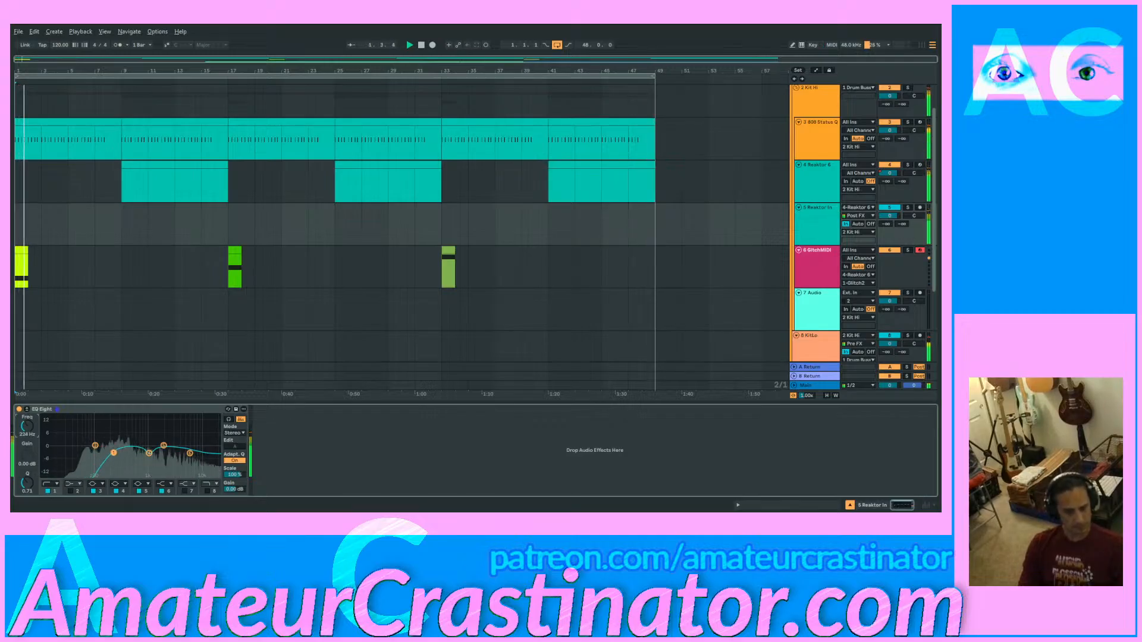
Step: Shape narrow EQ Eight cuts in the low mids and around 1 kHz, and lower the high shelf at about 6.3 kHz
{"action": "left_click_drag", "start_coordinate": [149, 453], "coordinate": [150, 460]}
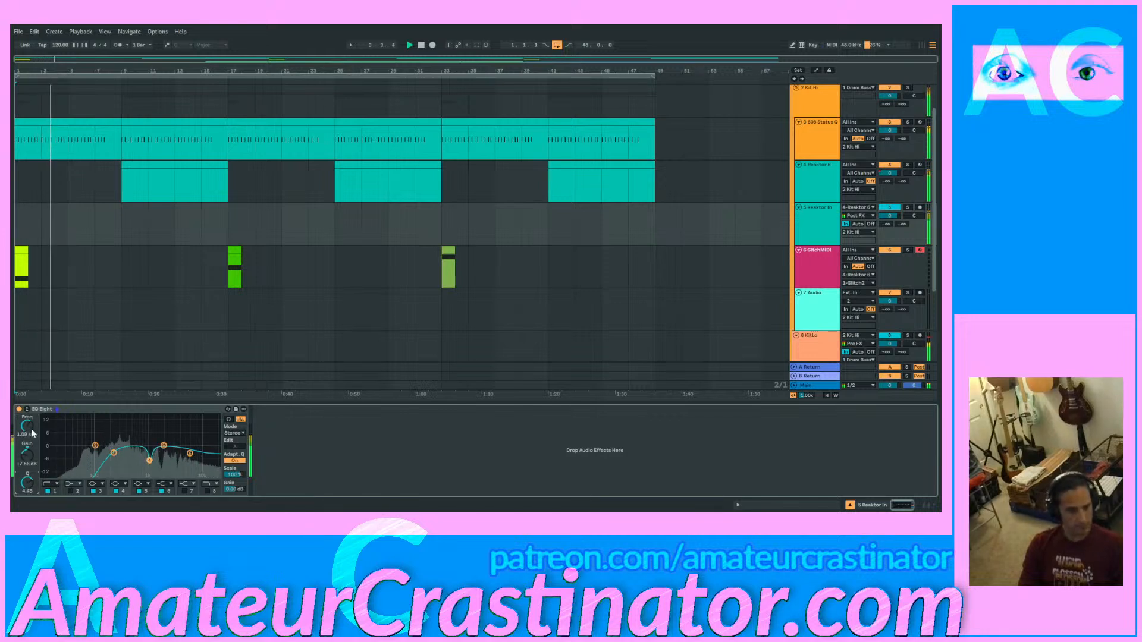
{"action": "left_click_drag", "start_coordinate": [29, 429], "coordinate": [29, 443]}
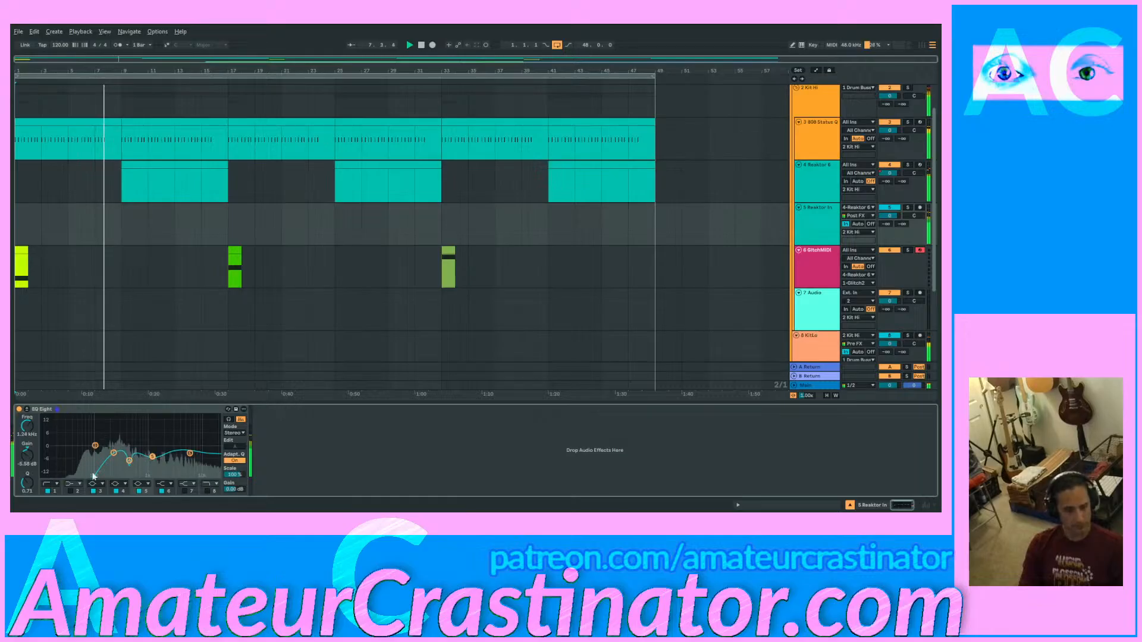
{"action": "left_click_drag", "start_coordinate": [26, 482], "coordinate": [27, 469]}
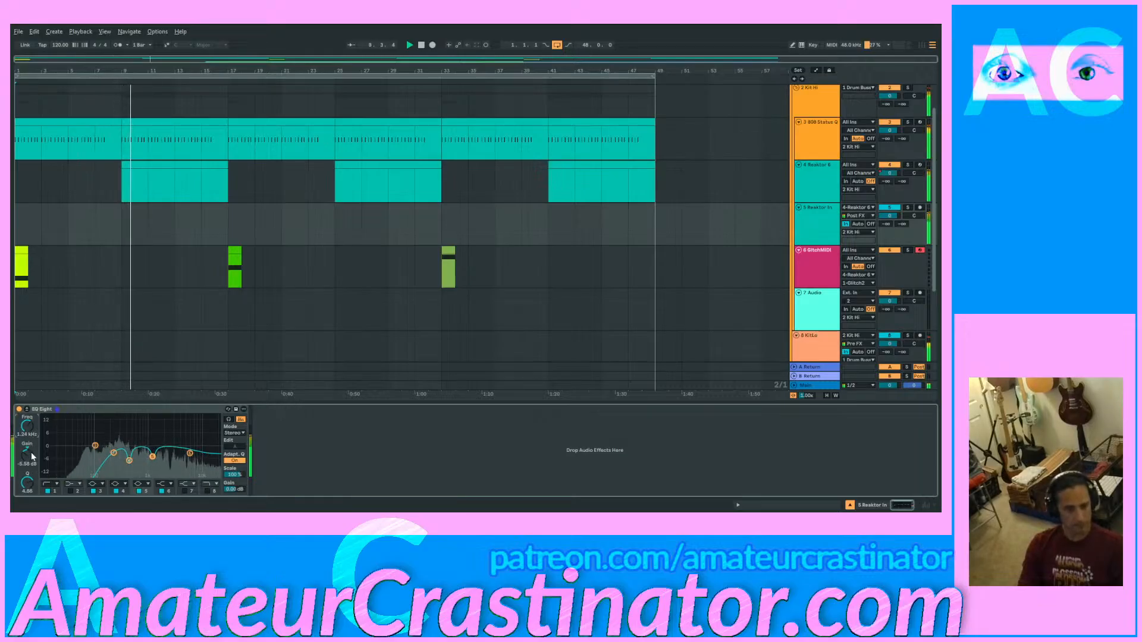
{"action": "left_click_drag", "start_coordinate": [27, 425], "coordinate": [27, 427]}
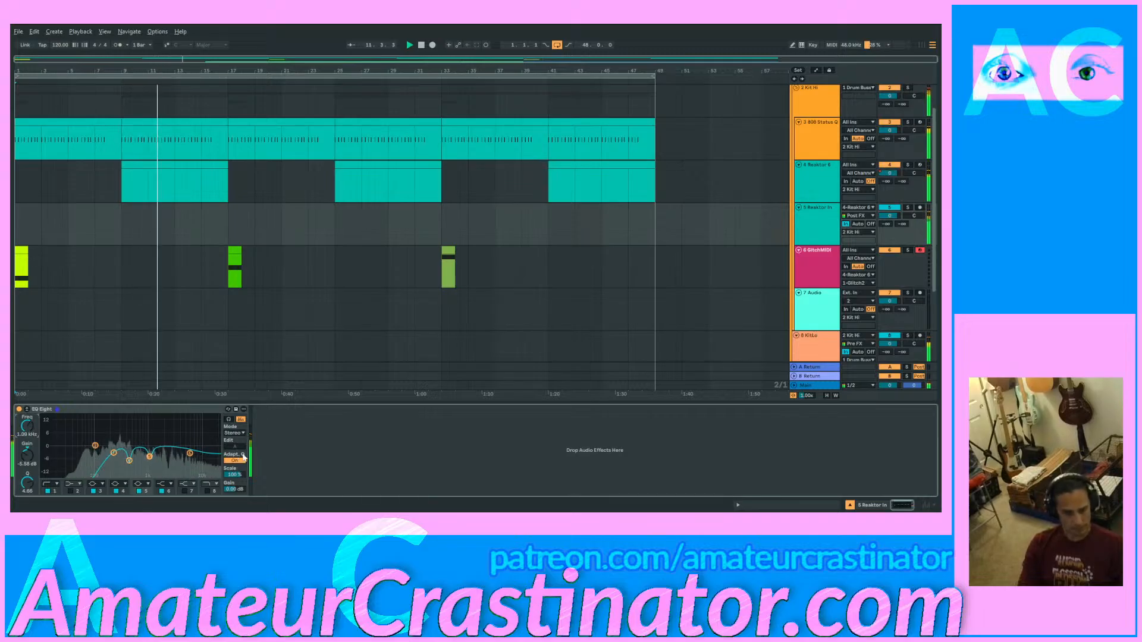
{"action": "left_click_drag", "start_coordinate": [190, 453], "coordinate": [190, 459]}
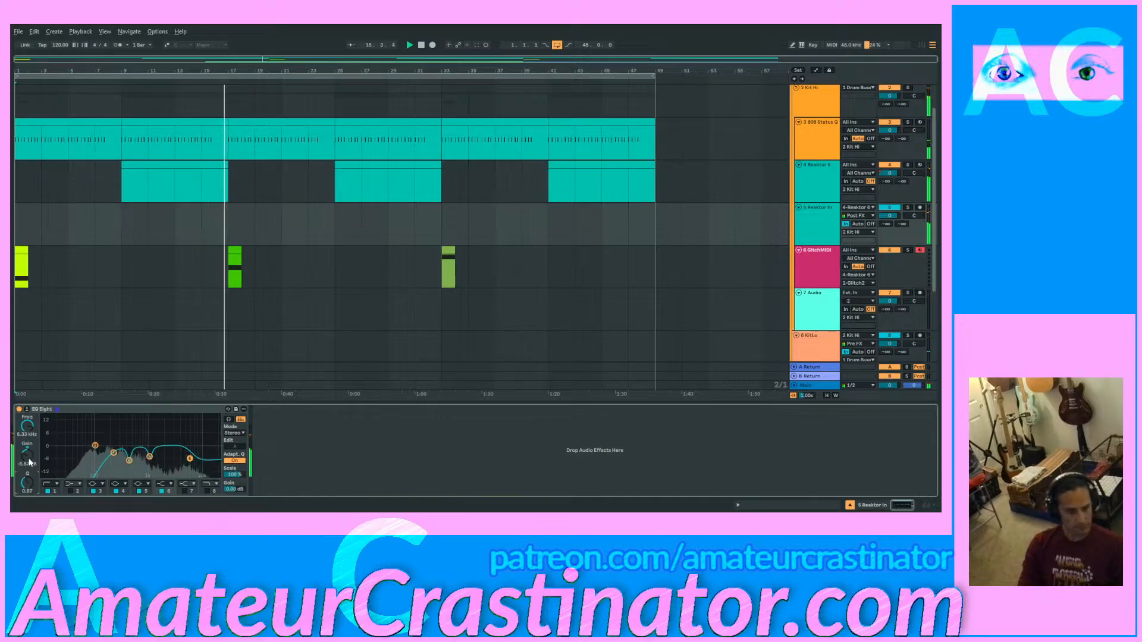
{"action": "left_click_drag", "start_coordinate": [30, 458], "coordinate": [29, 455]}
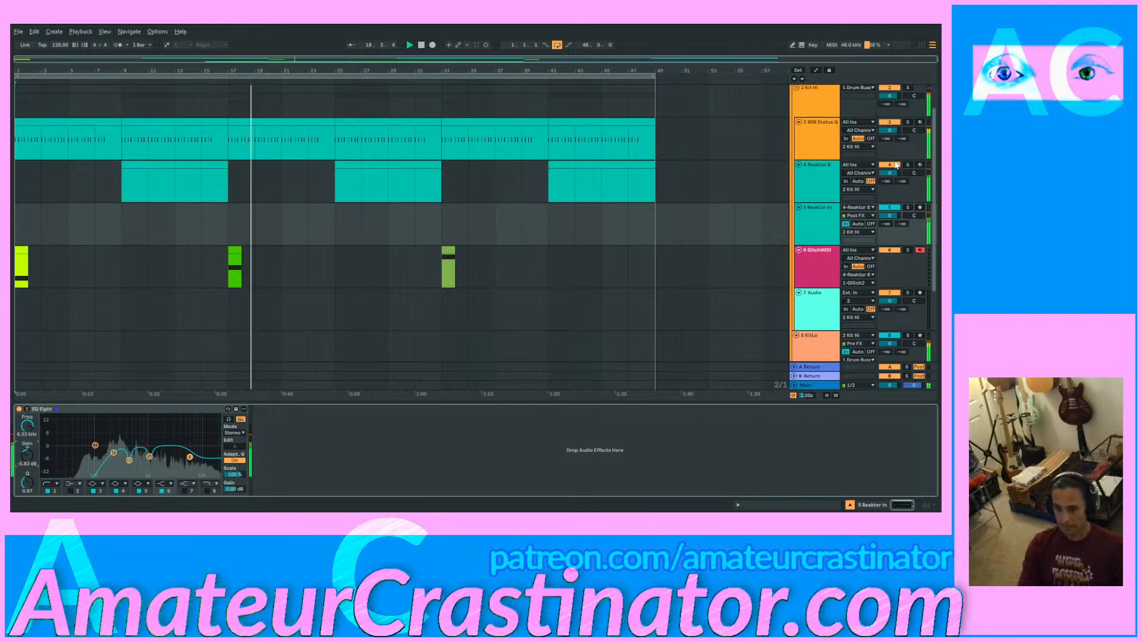
Step: Compare Reaktor In with its EQ Eight bypassed and enabled, and audition the mix with Reaktor 6 and Reaktor In muted in turn
{"action": "left_click", "coordinate": [19, 409]}
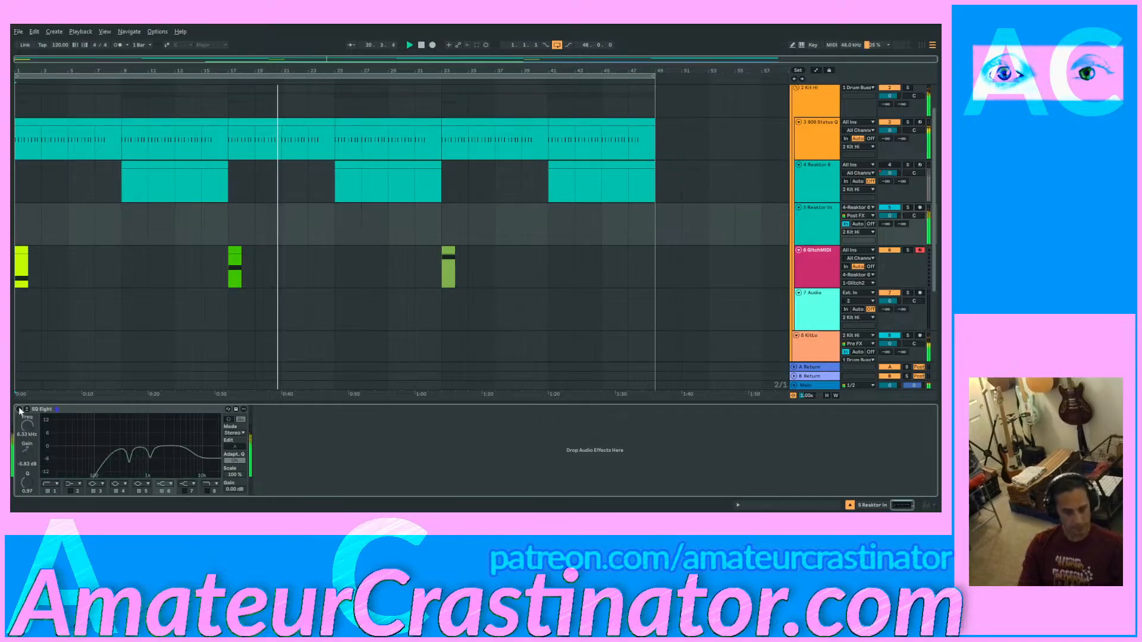
{"action": "left_click", "coordinate": [19, 409]}
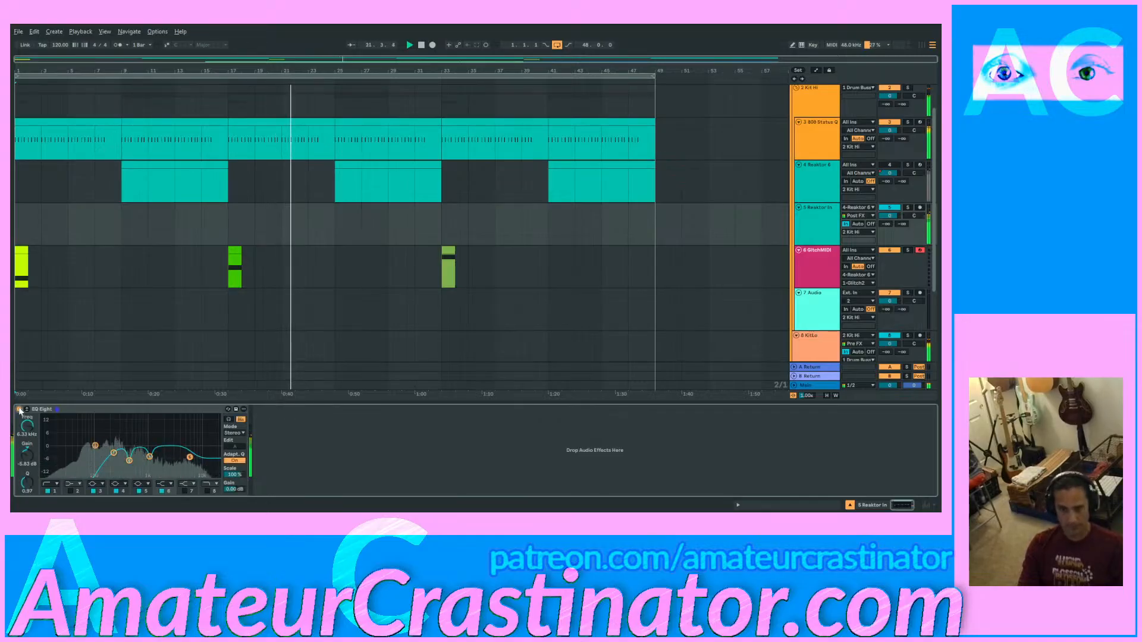
{"action": "left_click", "coordinate": [888, 165]}
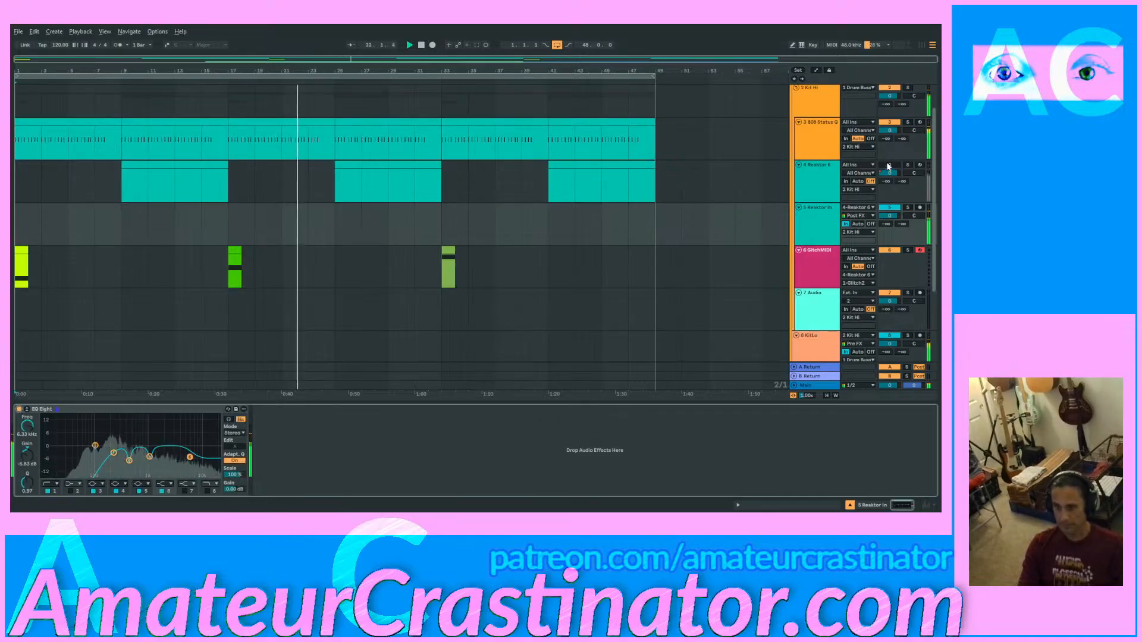
{"action": "left_click", "coordinate": [890, 208]}
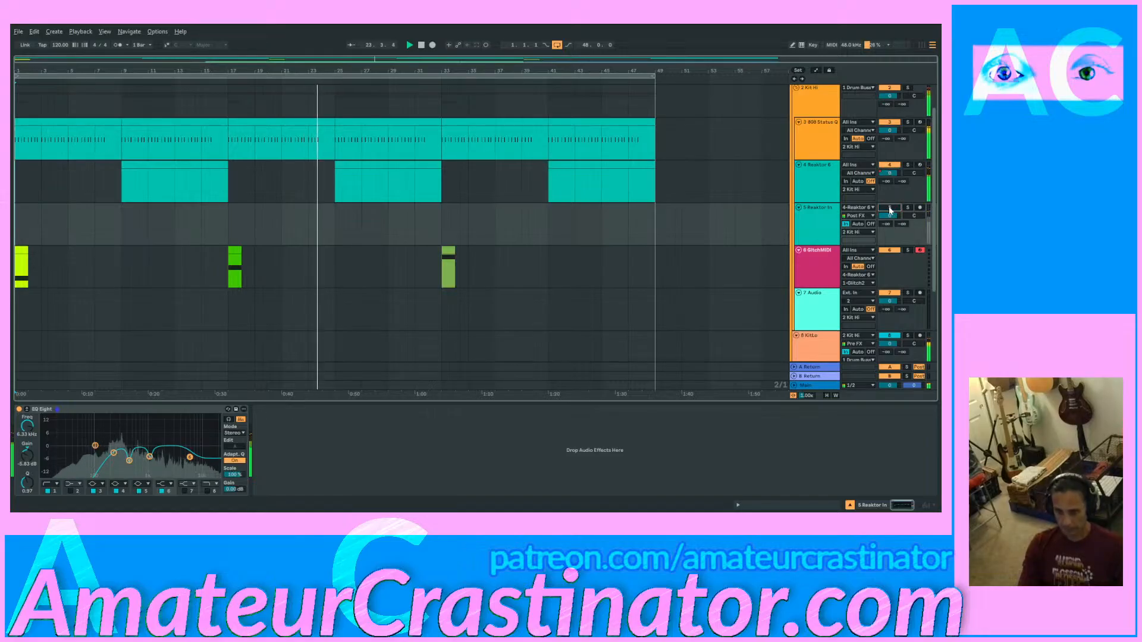
{"action": "left_click", "coordinate": [892, 208]}
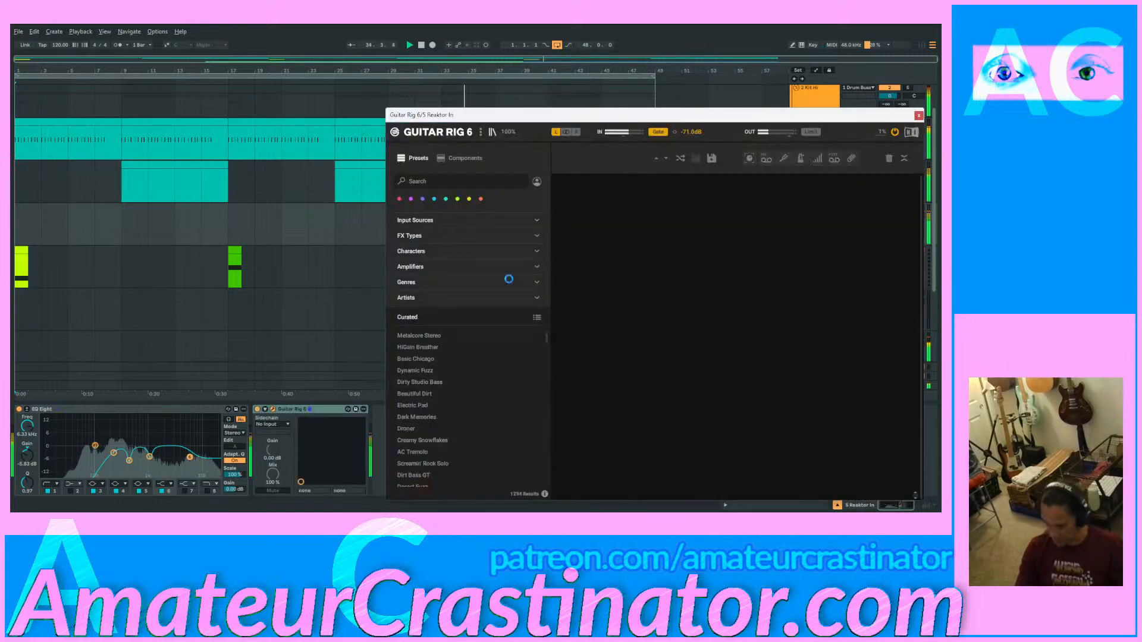
Step: Add the Input Level modifier component to the empty Guitar Rig 6 rack on the Reaktor In track
{"action": "left_click_drag", "start_coordinate": [587, 119], "coordinate": [498, 72]}
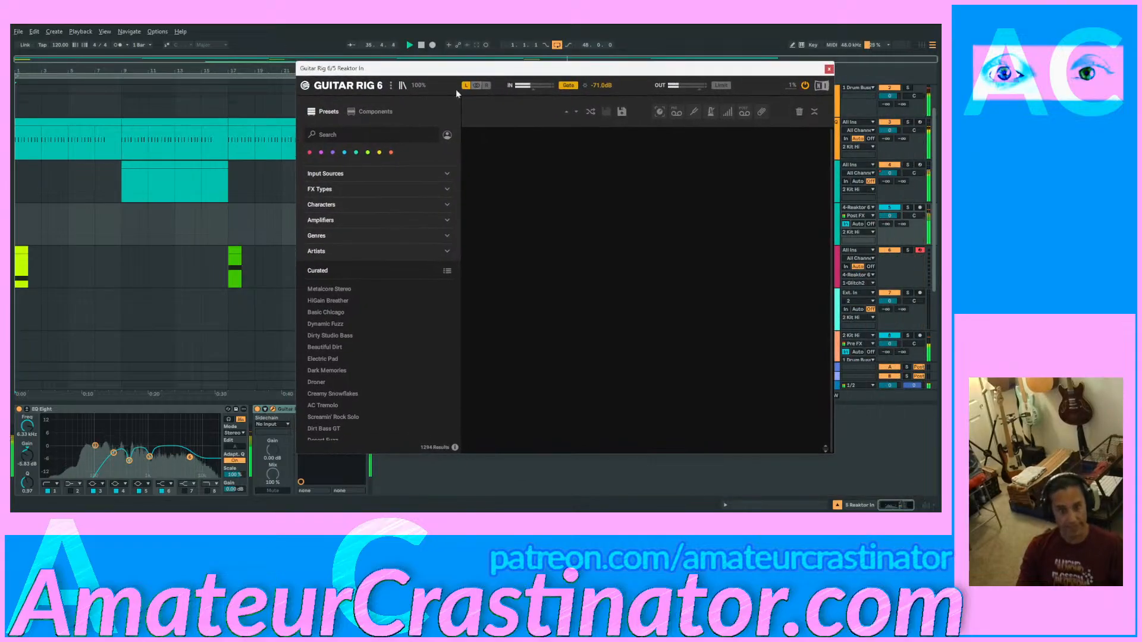
{"action": "left_click", "coordinate": [355, 112]}
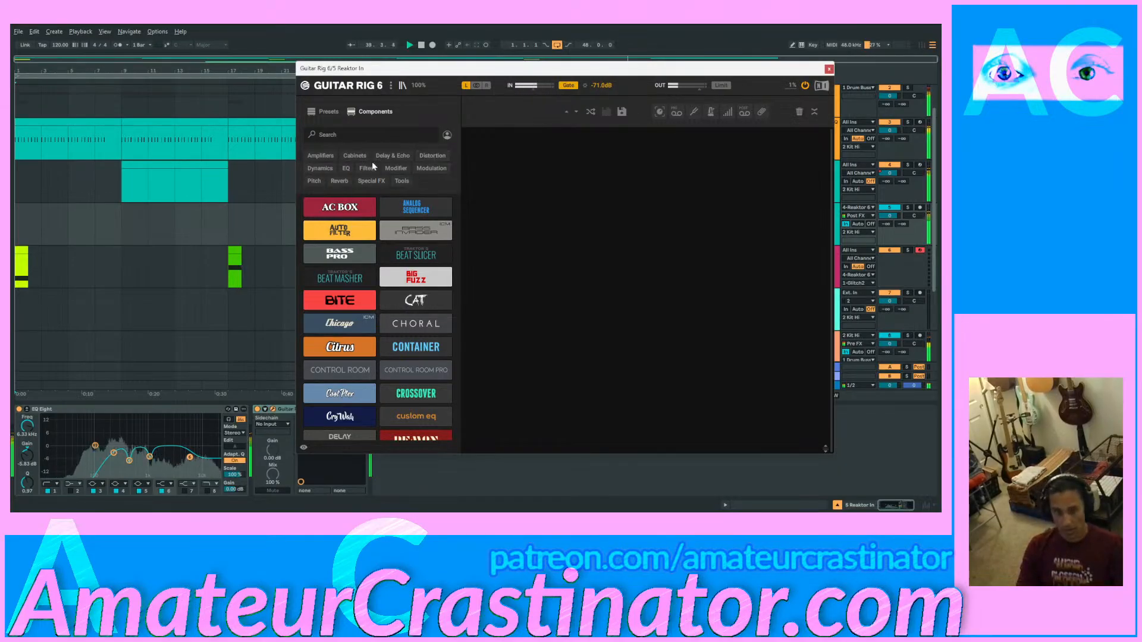
{"action": "left_click", "coordinate": [395, 169]}
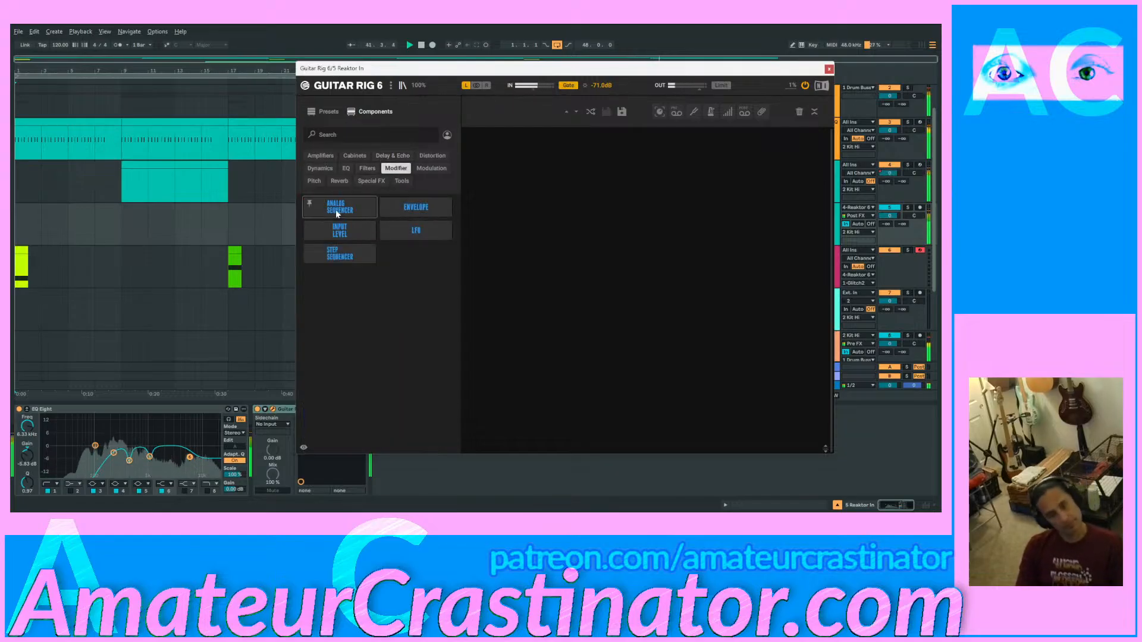
{"action": "left_click_drag", "start_coordinate": [340, 232], "coordinate": [600, 196]}
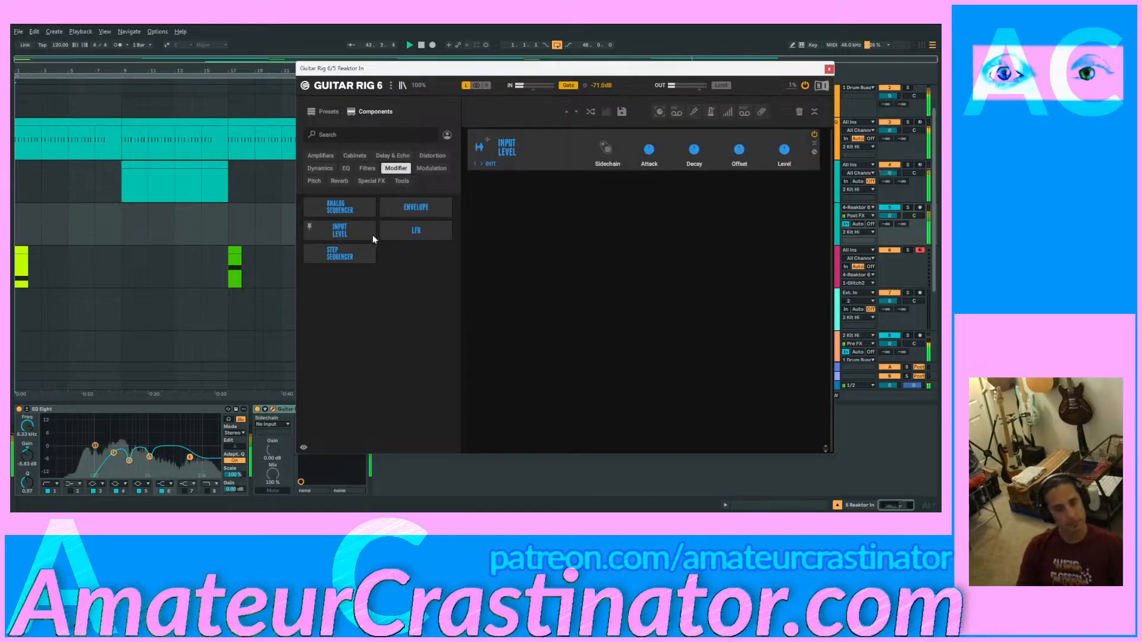
Step: Add the LFO modifier and Traktor's Formant Filter to the Guitar Rig 6 rack below Input Level
{"action": "left_click_drag", "start_coordinate": [415, 231], "coordinate": [565, 196]}
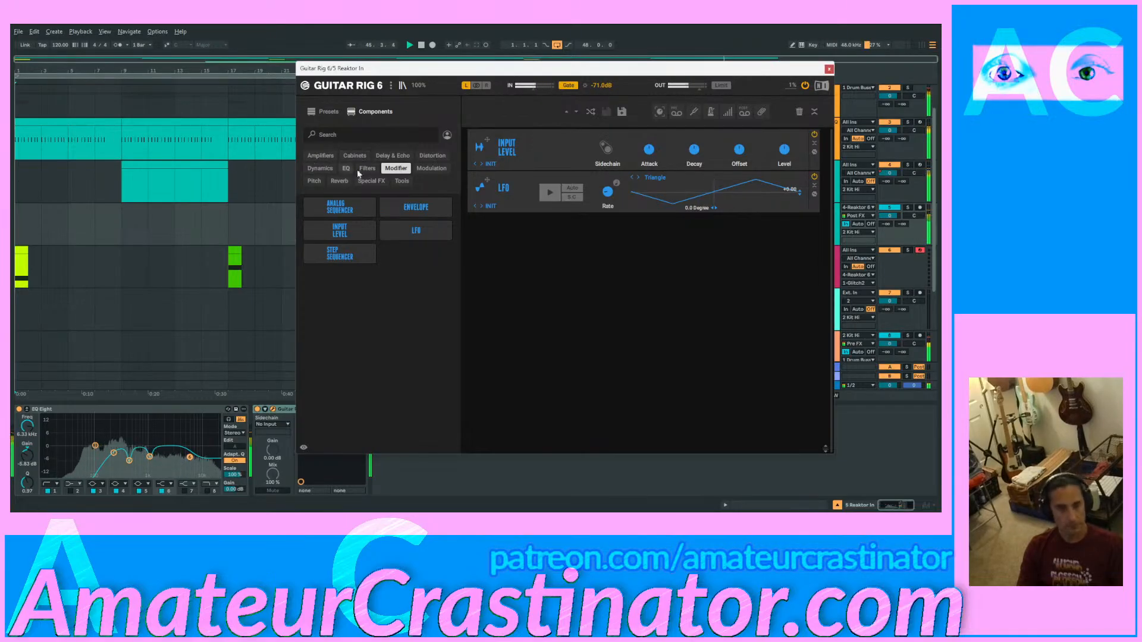
{"action": "left_click", "coordinate": [432, 156]}
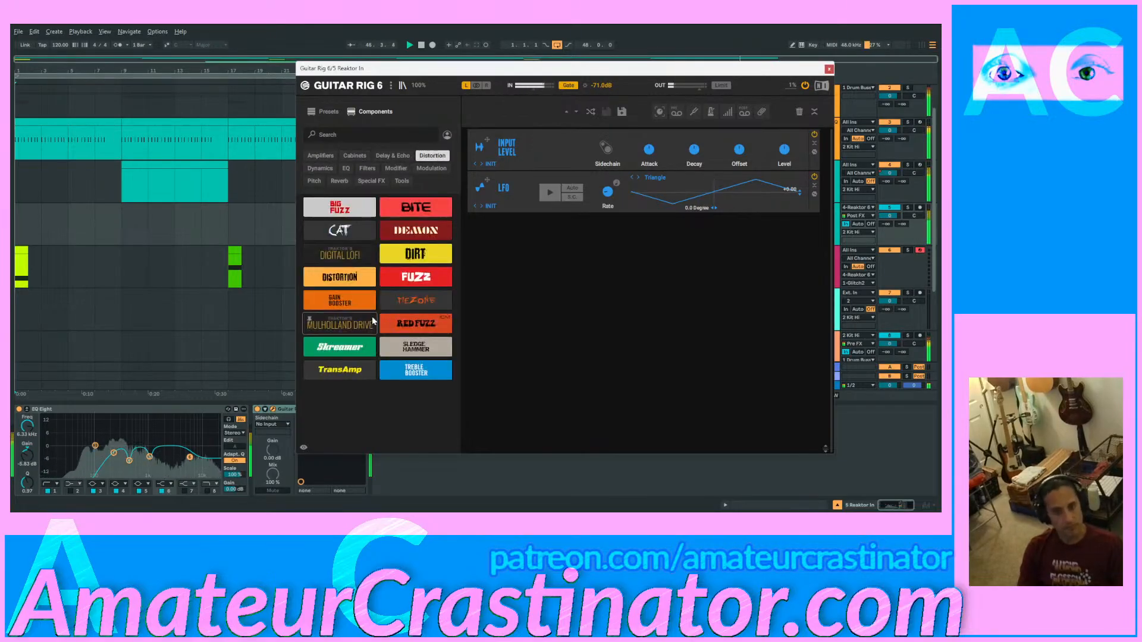
{"action": "left_click", "coordinate": [360, 168]}
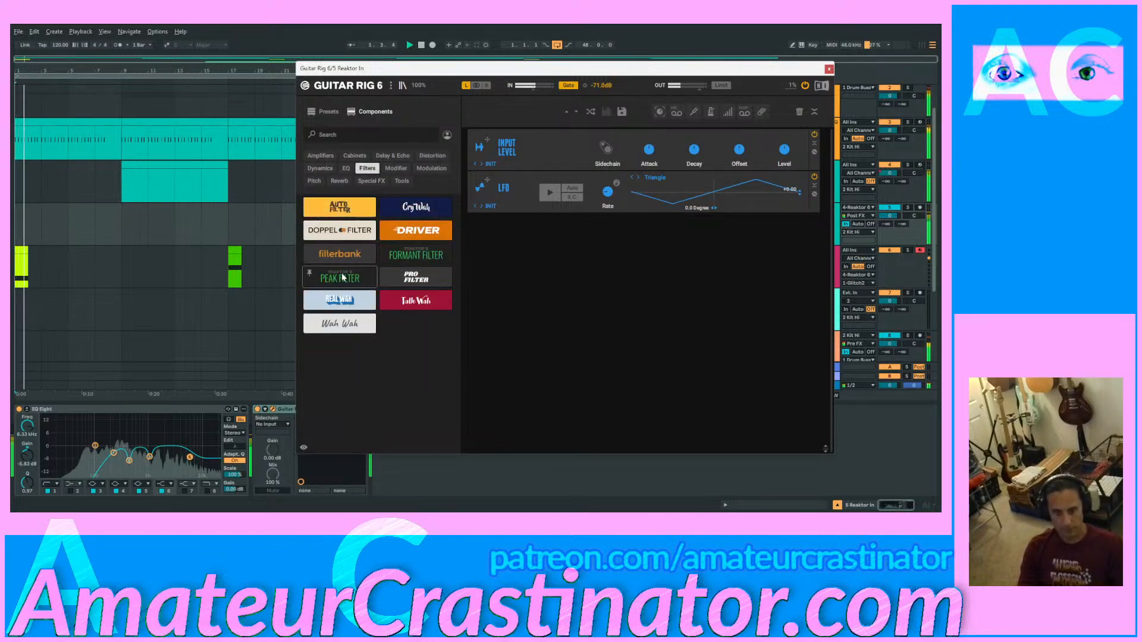
{"action": "left_click_drag", "start_coordinate": [404, 256], "coordinate": [601, 257]}
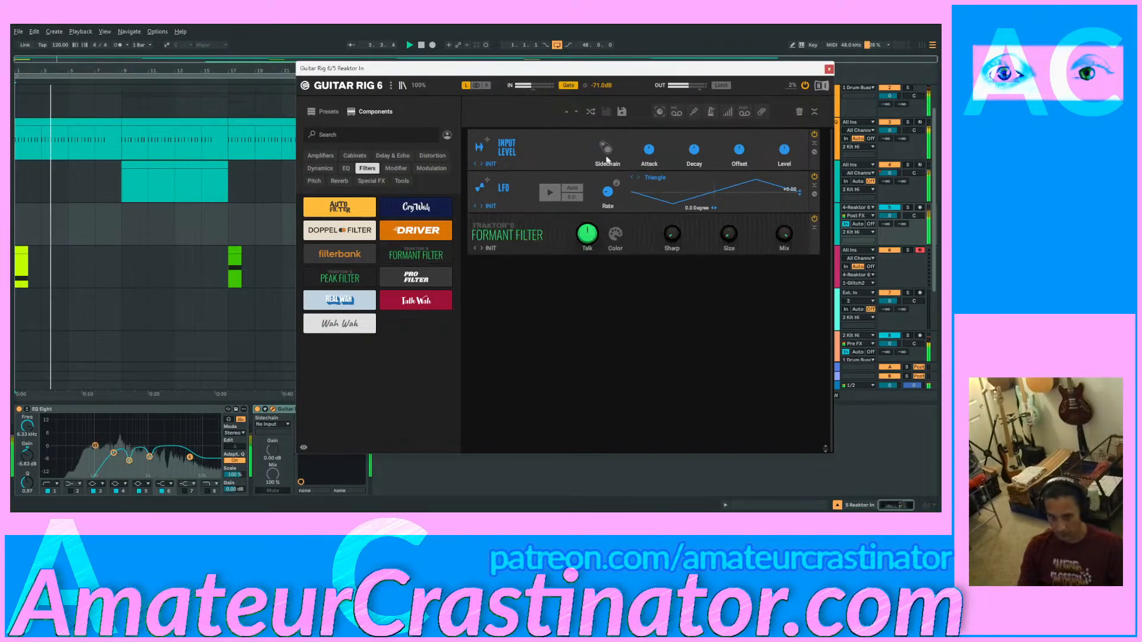
Step: Assign Input Level to modulate the Formant Filter's Talk, Sharp and Size, and adjust the modulation amounts
{"action": "left_click_drag", "start_coordinate": [479, 147], "coordinate": [594, 245]}
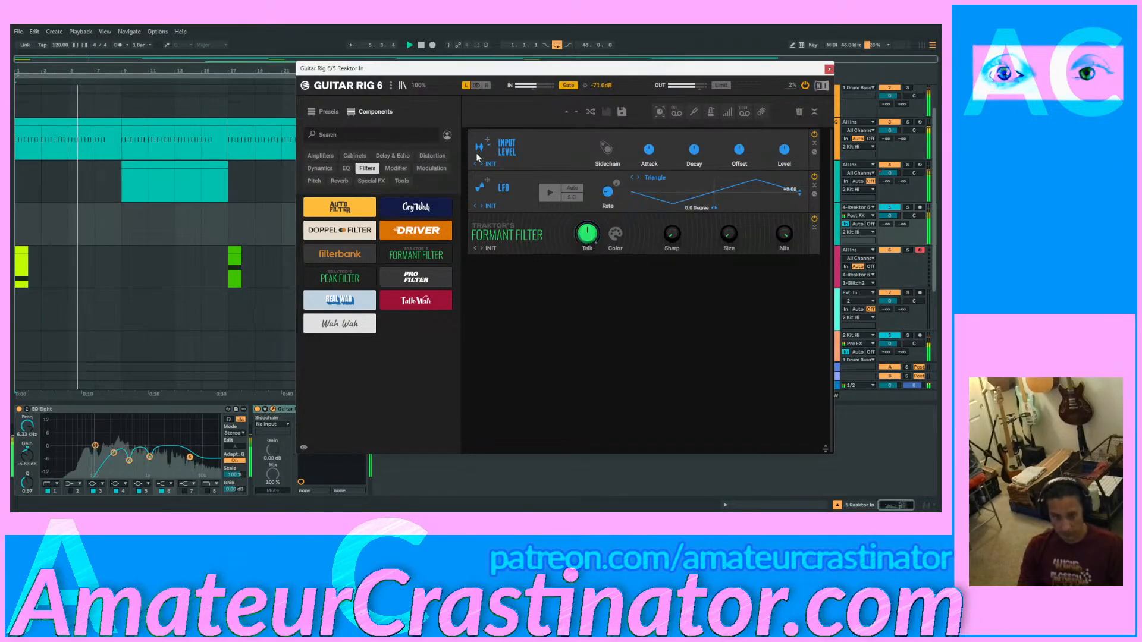
{"action": "left_click_drag", "start_coordinate": [478, 151], "coordinate": [745, 239]}
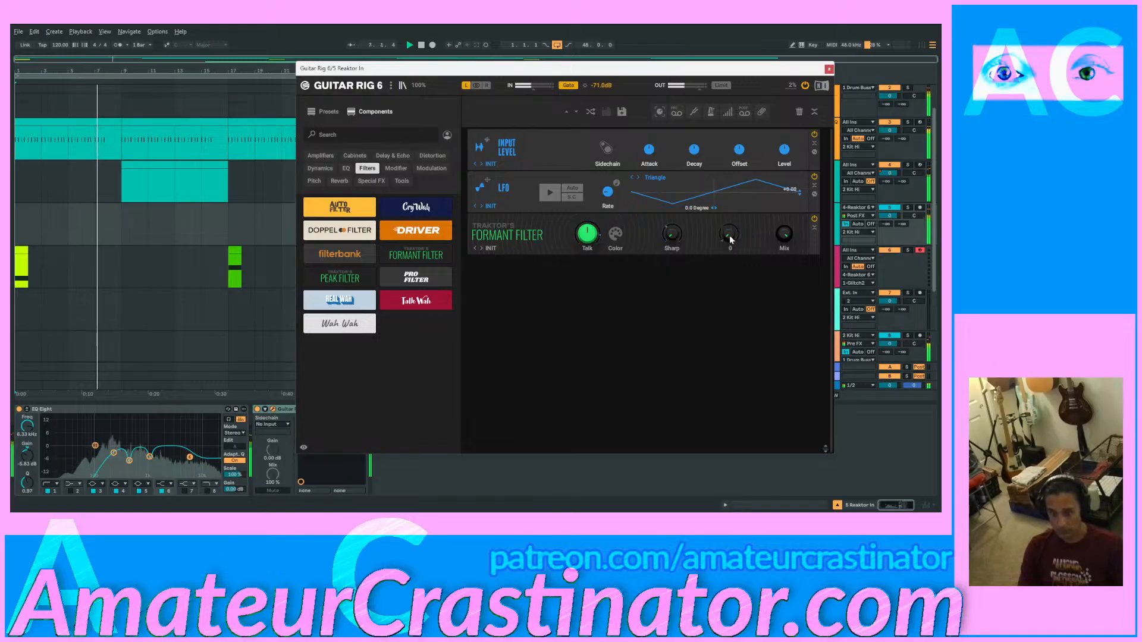
{"action": "left_click", "coordinate": [812, 156]}
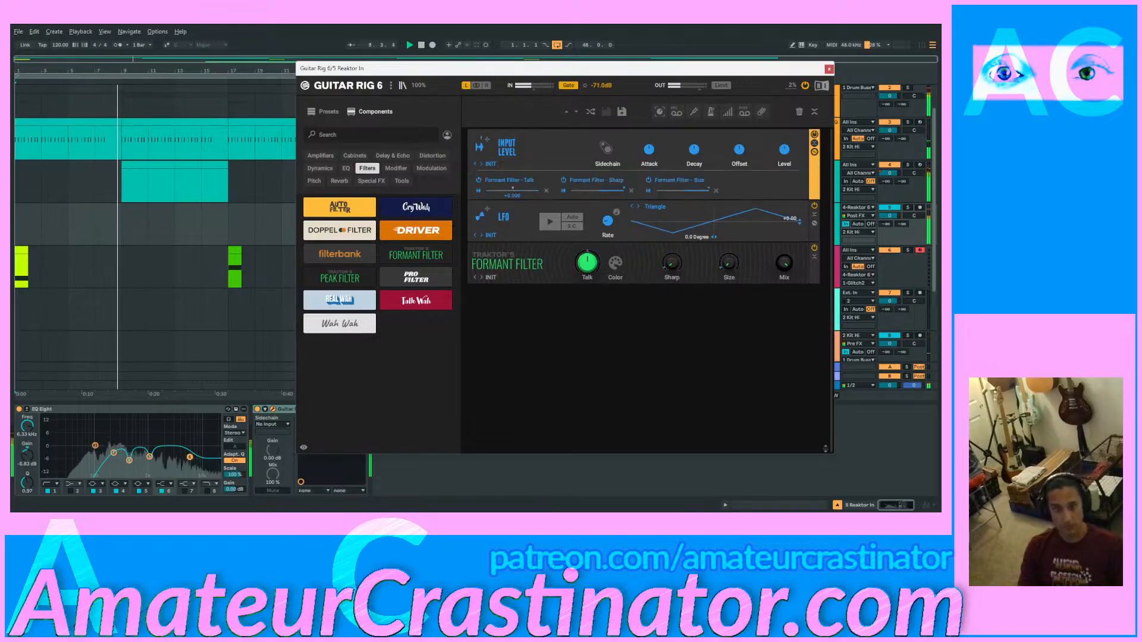
{"action": "double_click", "coordinate": [599, 190]}
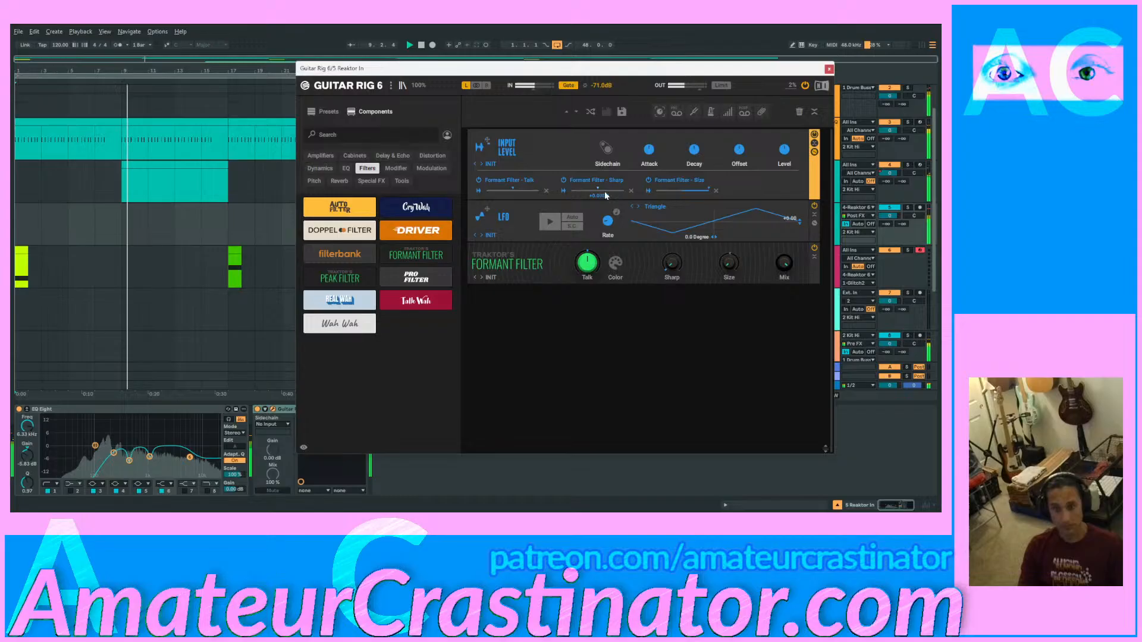
{"action": "double_click", "coordinate": [681, 191]}
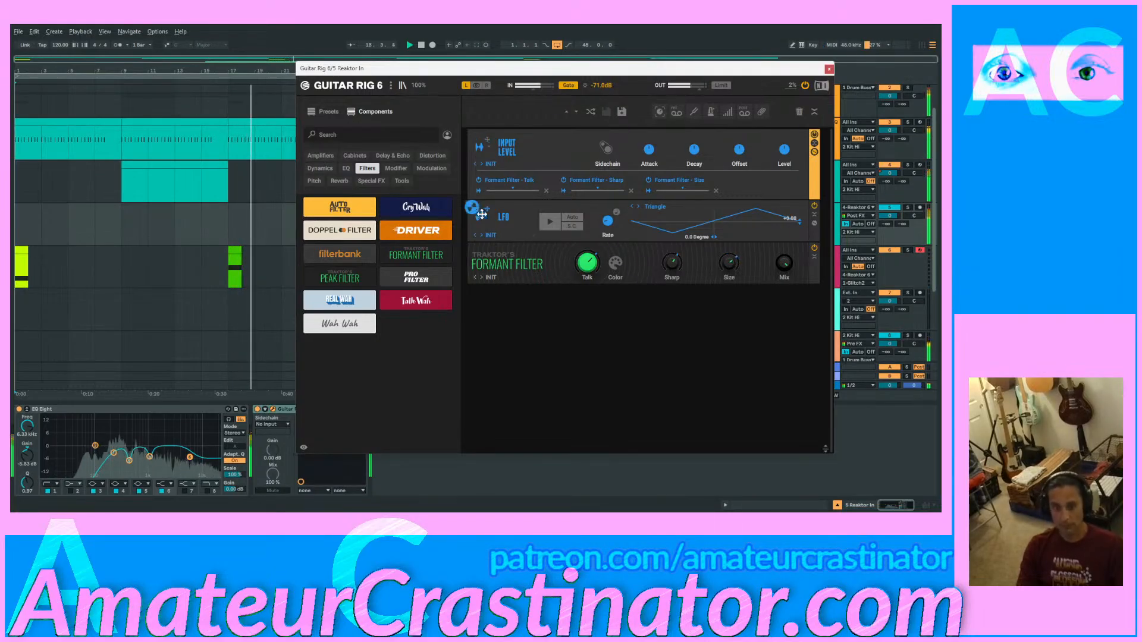
Step: Assign the LFO to the Formant Filter's Size, and adjust the LFO rate and the filter's base Size
{"action": "left_click_drag", "start_coordinate": [724, 263], "coordinate": [727, 263]}
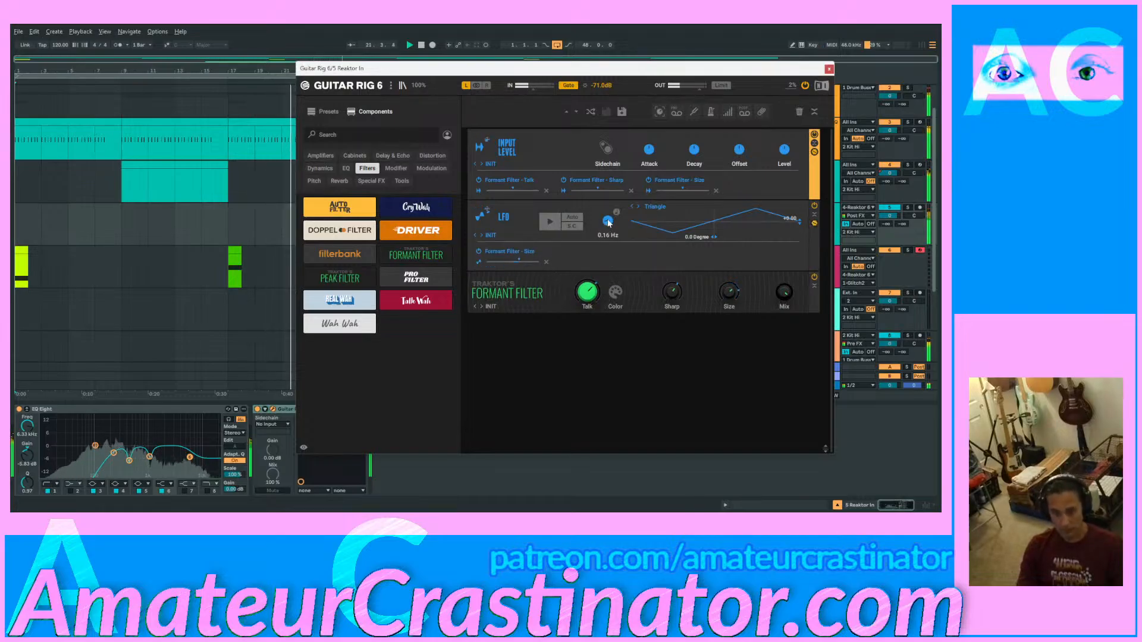
{"action": "left_click_drag", "start_coordinate": [608, 222], "coordinate": [607, 221]}
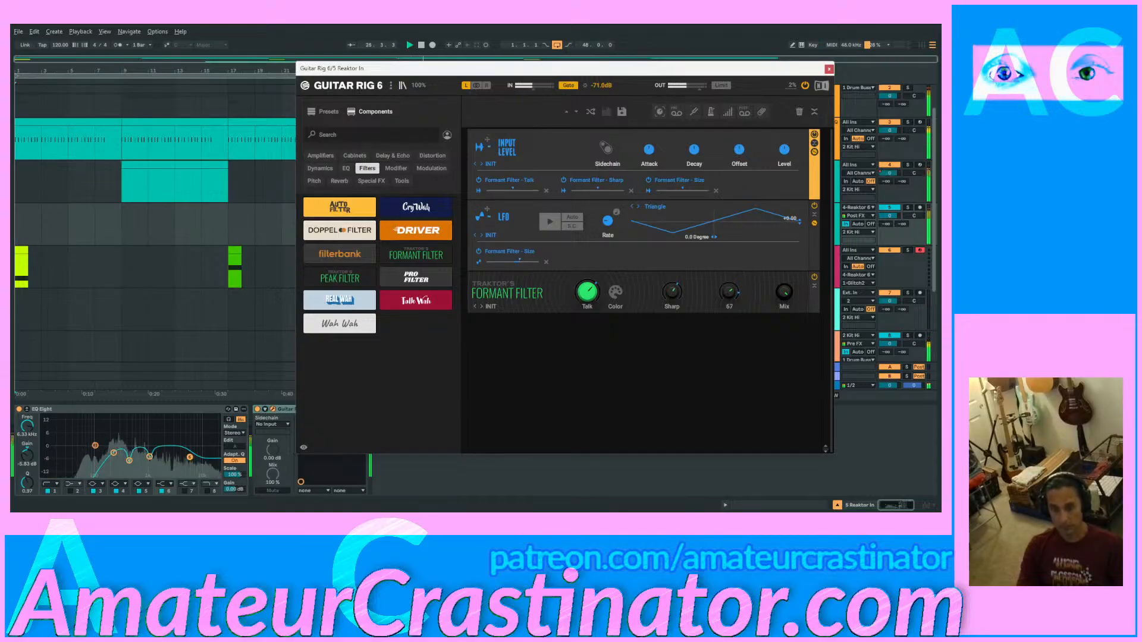
{"action": "left_click_drag", "start_coordinate": [728, 296], "coordinate": [729, 293]}
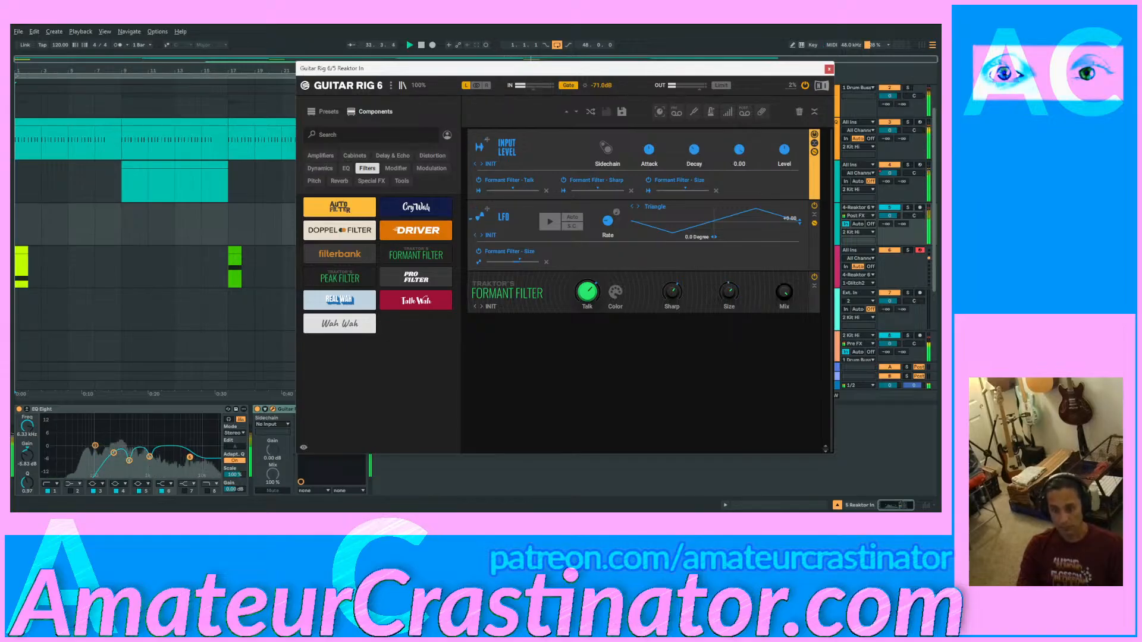
Step: Fine-tune the Input Level and LFO modulation of the Formant Filter, enabling Color and setting its Mix to about 90
{"action": "left_click", "coordinate": [783, 153]}
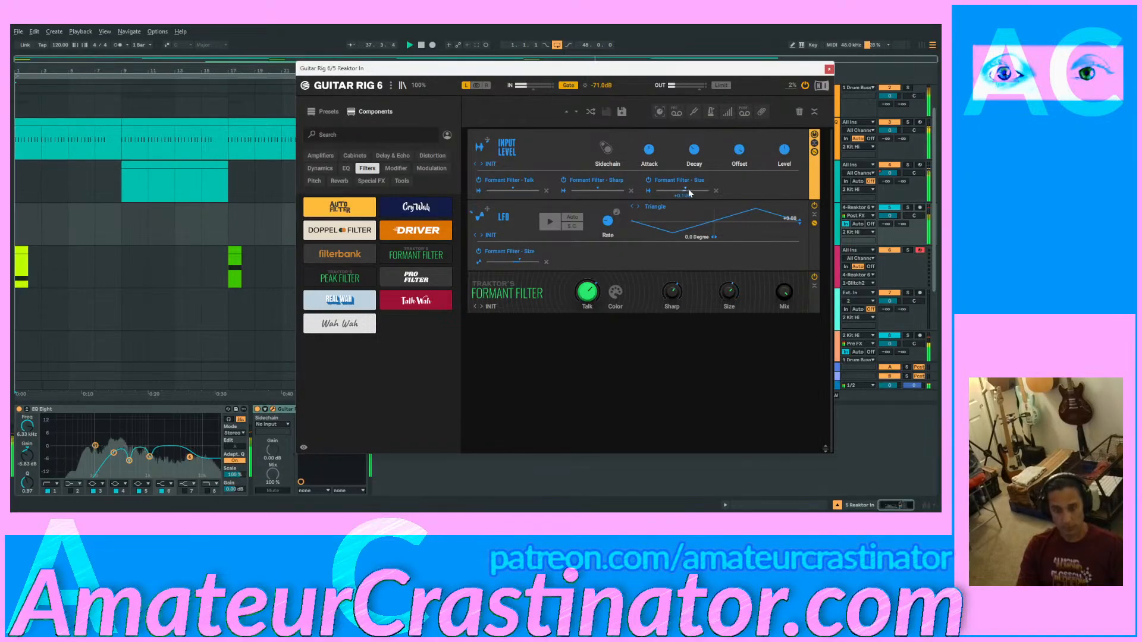
{"action": "left_click_drag", "start_coordinate": [685, 188], "coordinate": [687, 187]}
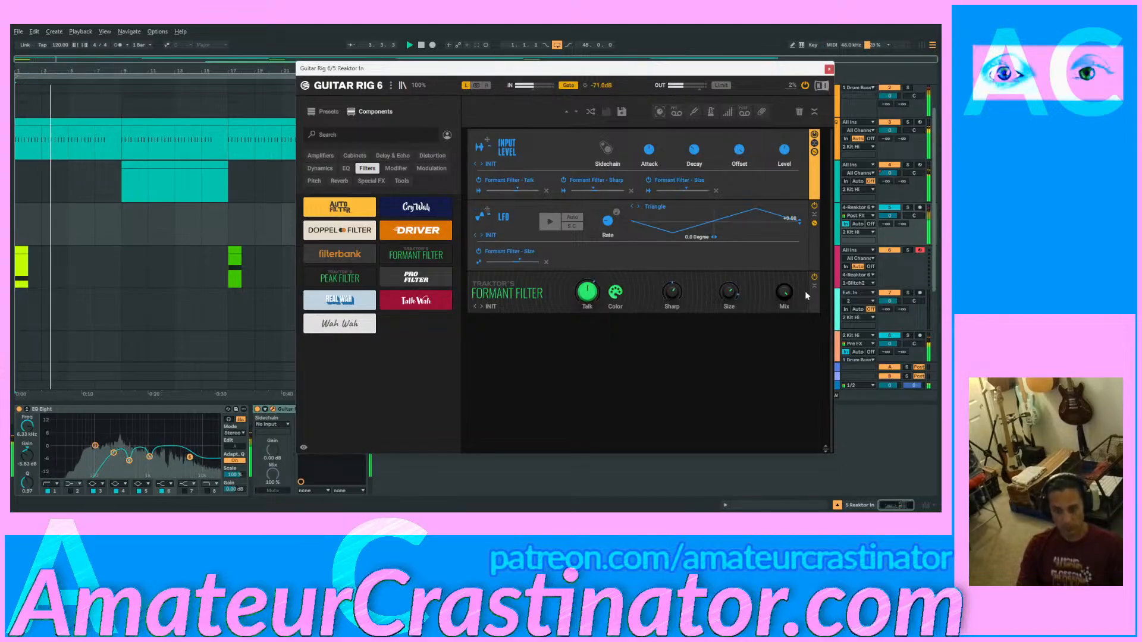
{"action": "mouse_move", "coordinate": [783, 291]}
{"action": "left_mouse_down"}
{"action": "mouse_move", "coordinate": [783, 330]}
{"action": "mouse_move", "coordinate": [784, 293]}
{"action": "left_mouse_up"}
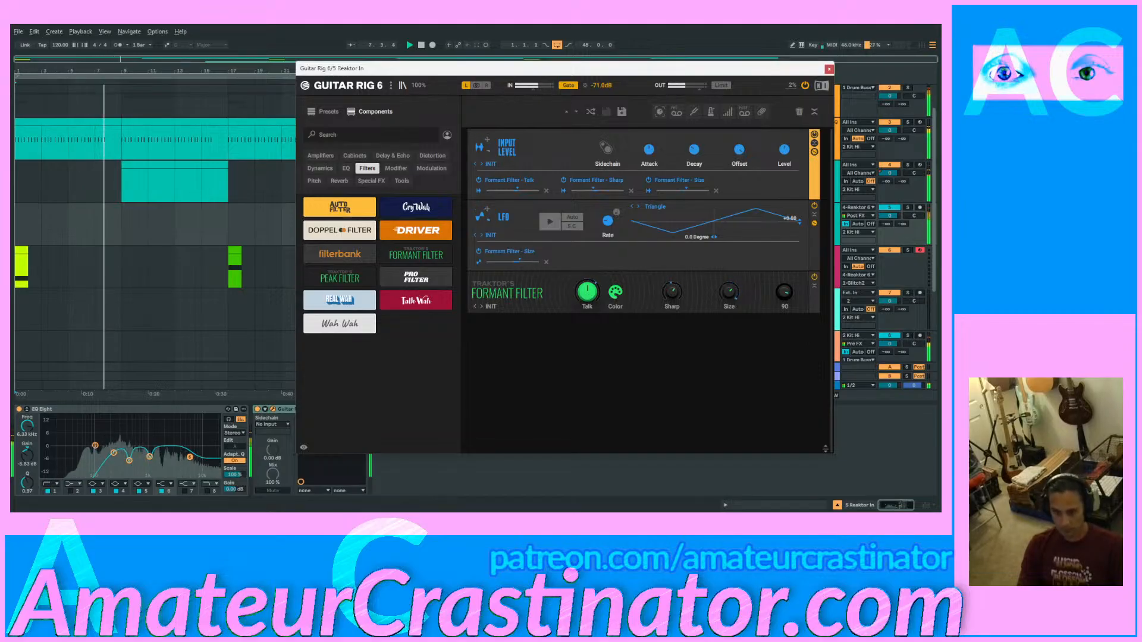
{"action": "left_click_drag", "start_coordinate": [519, 261], "coordinate": [516, 262]}
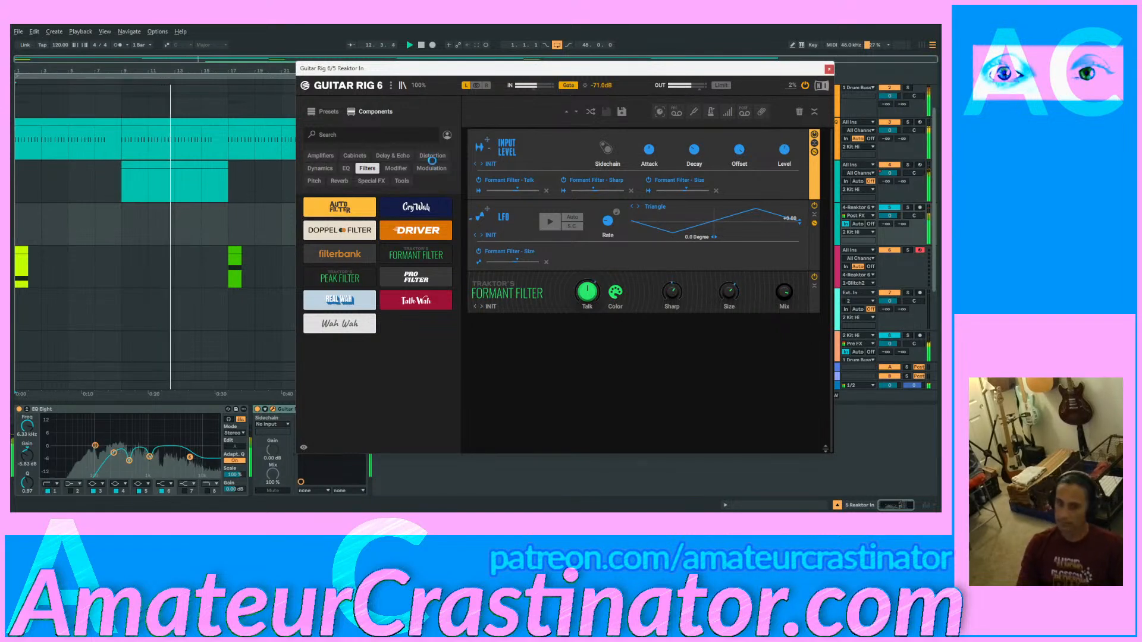
Step: Add Traktor's Digital LoFi ahead of the Formant Filter and adjust its Crush amount
{"action": "left_click", "coordinate": [433, 156]}
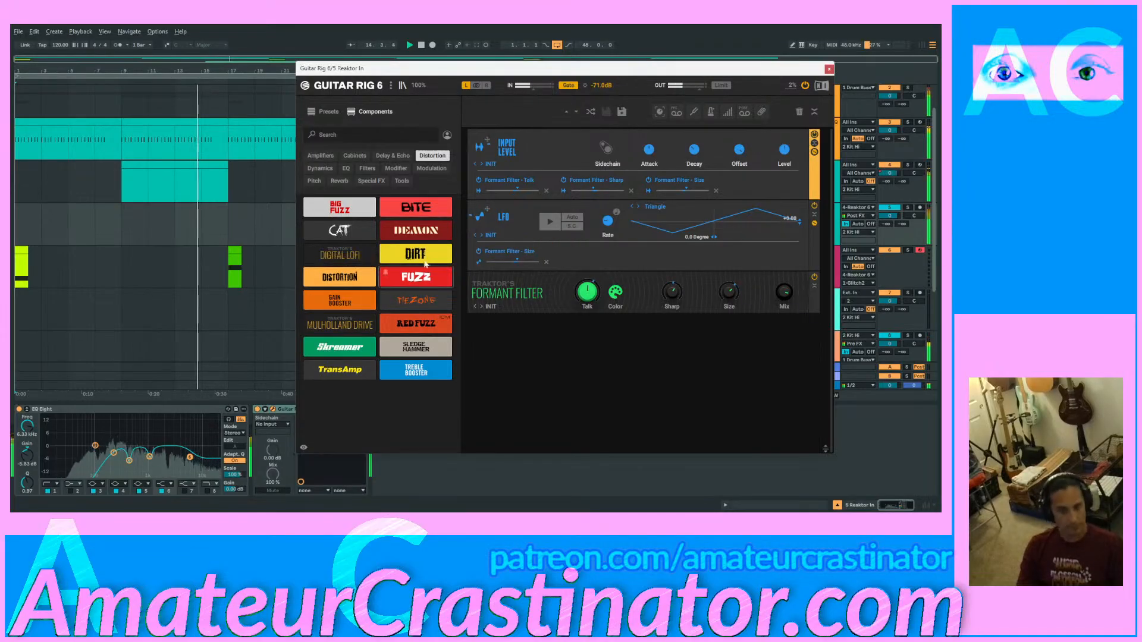
{"action": "left_click_drag", "start_coordinate": [345, 263], "coordinate": [587, 297]}
{"action": "left_click_drag", "start_coordinate": [672, 291], "coordinate": [672, 297]}
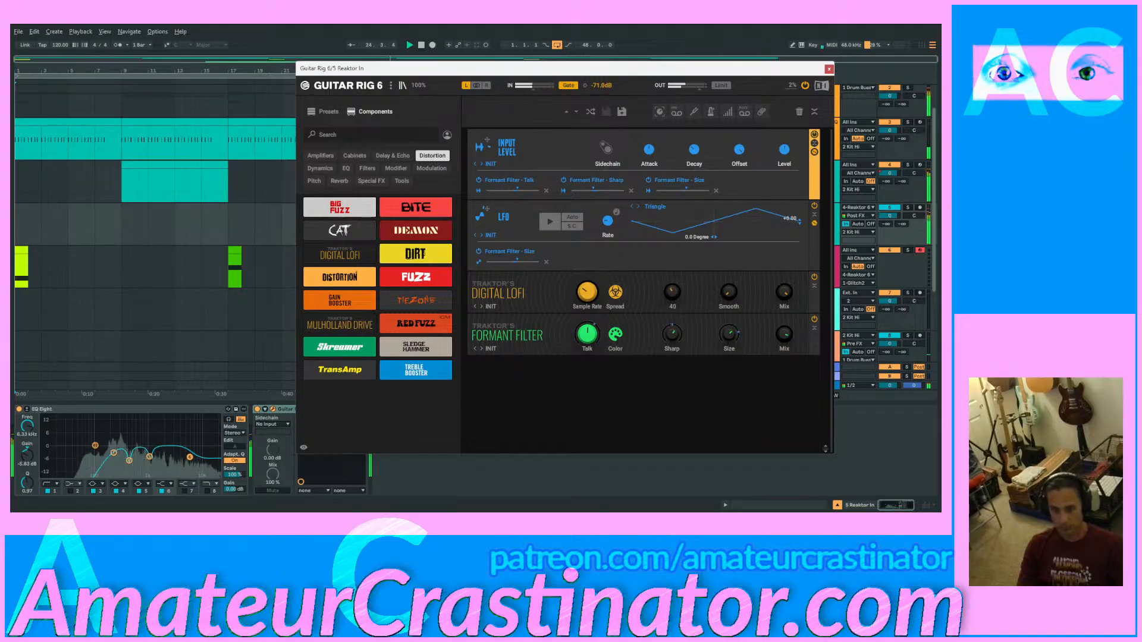
{"action": "left_click_drag", "start_coordinate": [672, 298], "coordinate": [672, 300]}
Step: Adjust Digital LoFi's Sample Rate and Crush with Spread off, the Formant Filter bypassed and the Reaktor 6 track muted
{"action": "mouse_move", "coordinate": [785, 334]}
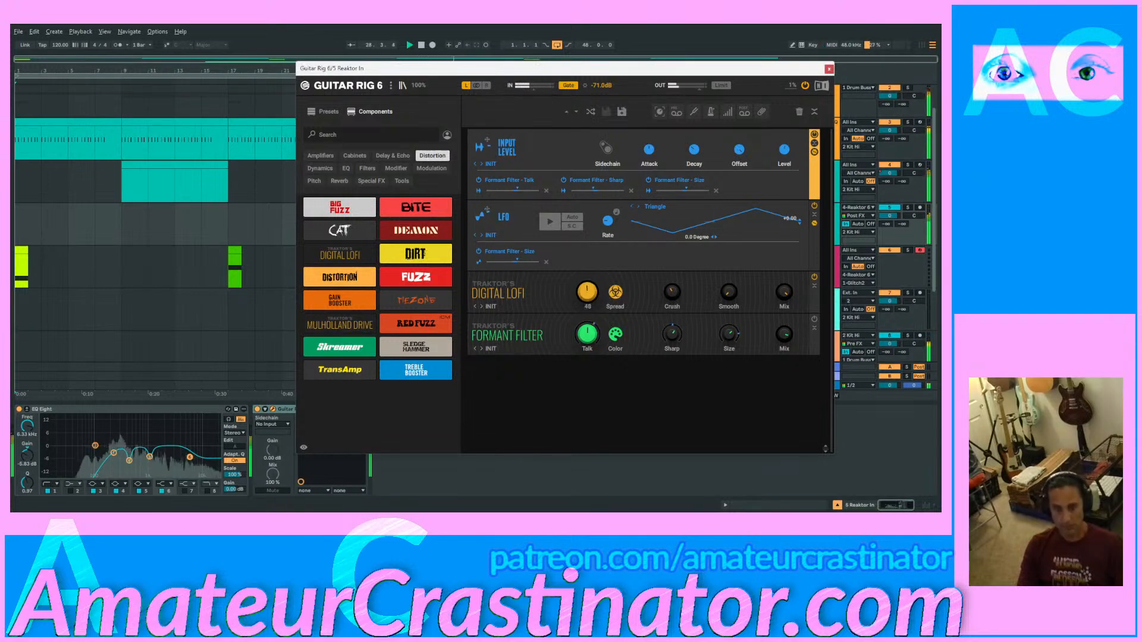
{"action": "left_click_drag", "start_coordinate": [587, 291], "coordinate": [587, 303]}
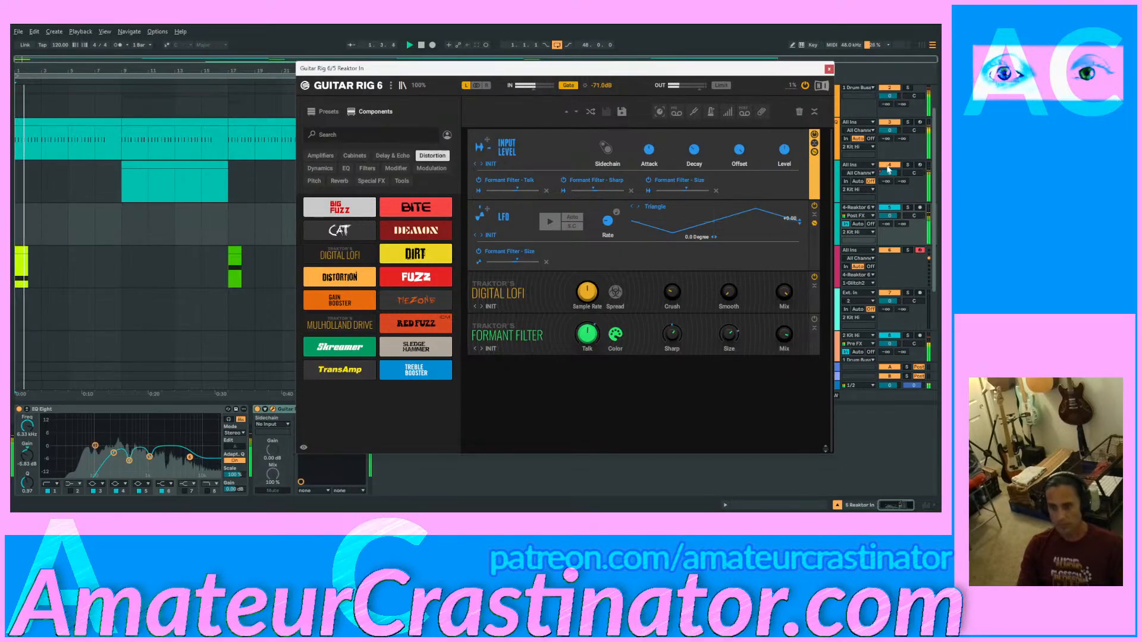
{"action": "mouse_move", "coordinate": [597, 290]}
{"action": "left_mouse_down"}
{"action": "mouse_move", "coordinate": [597, 275]}
{"action": "mouse_move", "coordinate": [597, 317]}
{"action": "mouse_move", "coordinate": [597, 303]}
{"action": "left_mouse_up"}
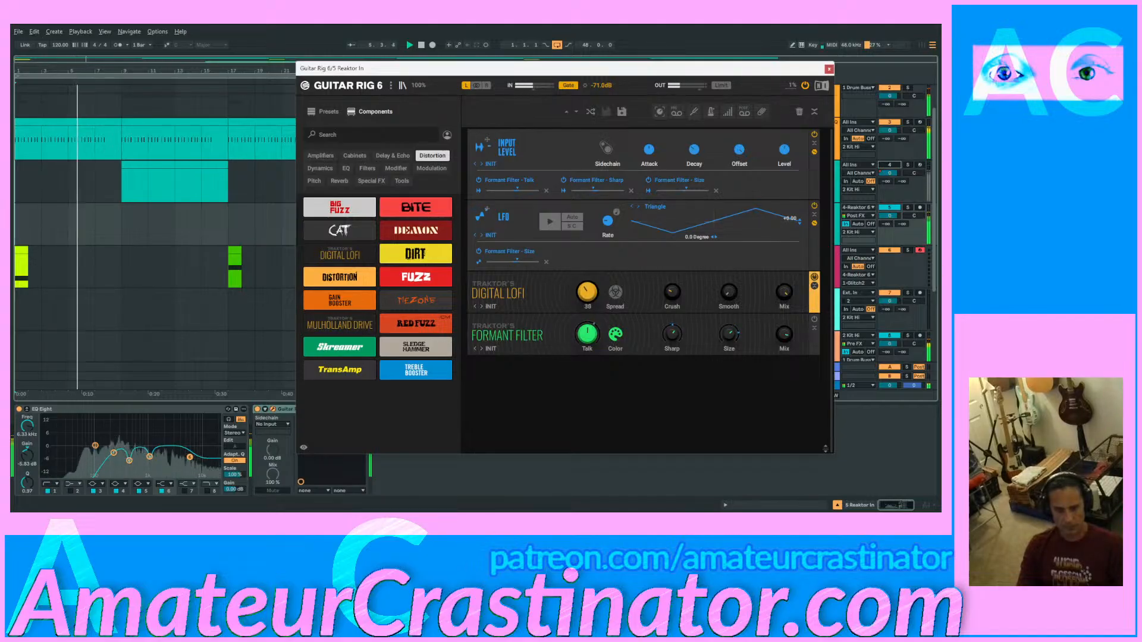
{"action": "left_click_drag", "start_coordinate": [668, 299], "coordinate": [669, 275]}
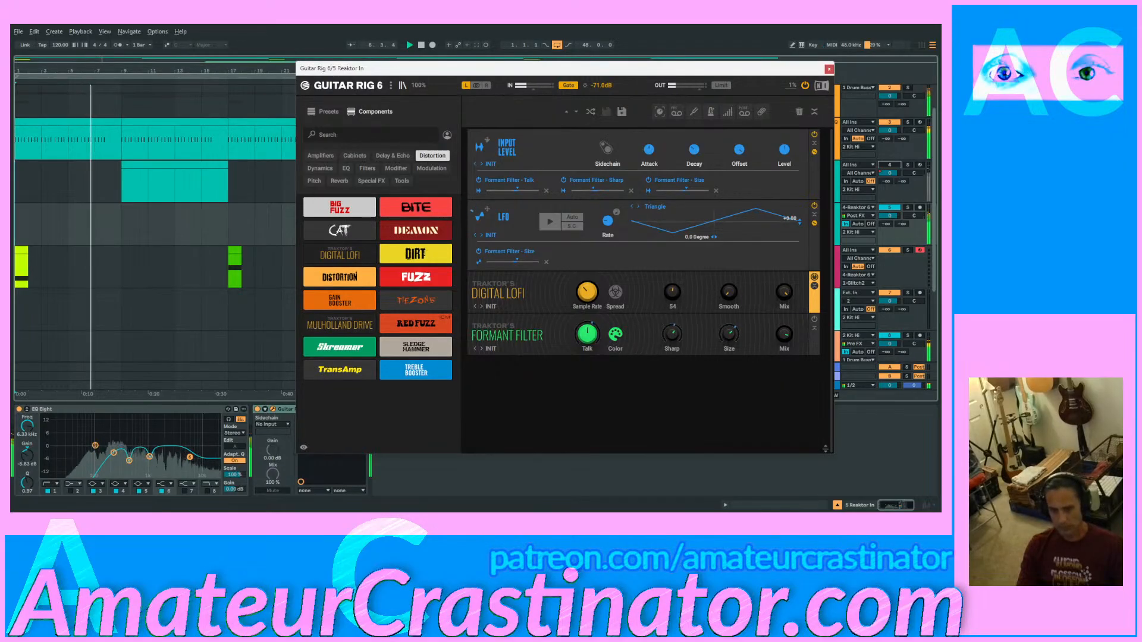
Step: Move Digital LoFi below the Formant Filter, set its Mix to 100, and re-enable the Formant Filter
{"action": "left_click_drag", "start_coordinate": [523, 299], "coordinate": [519, 384]}
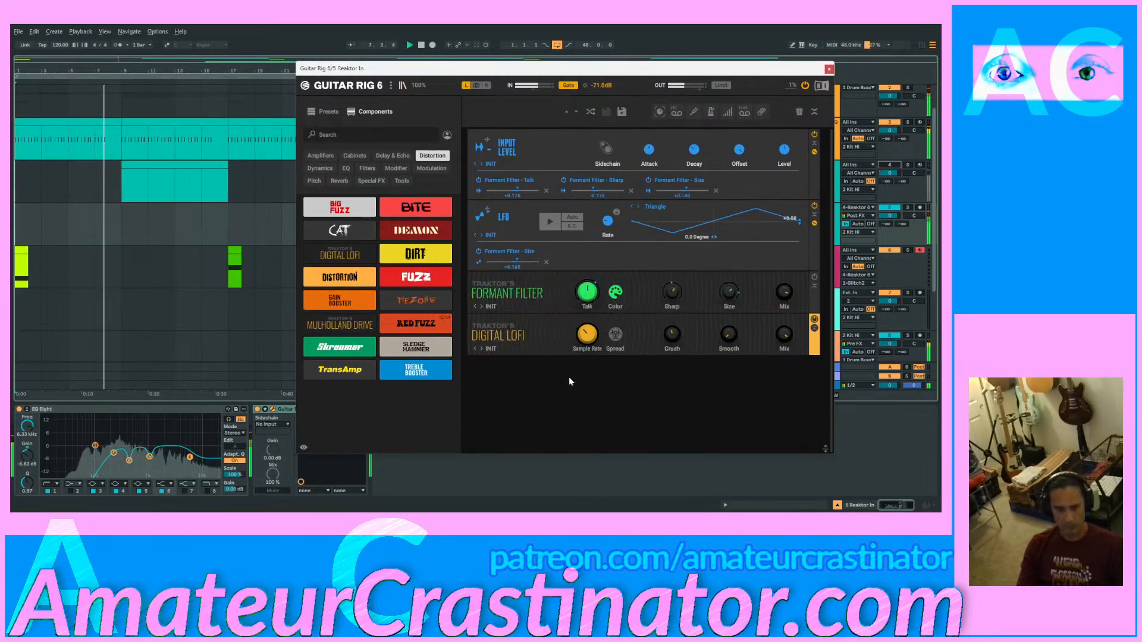
{"action": "mouse_move", "coordinate": [587, 337]}
{"action": "left_mouse_down"}
{"action": "mouse_move", "coordinate": [587, 353]}
{"action": "mouse_move", "coordinate": [587, 332]}
{"action": "left_mouse_up"}
{"action": "left_click_drag", "start_coordinate": [672, 334], "coordinate": [672, 340]}
{"action": "mouse_move", "coordinate": [783, 336]}
{"action": "left_mouse_down"}
{"action": "mouse_move", "coordinate": [783, 356]}
{"action": "mouse_move", "coordinate": [786, 314]}
{"action": "left_mouse_up"}
{"action": "left_click", "coordinate": [814, 277]}
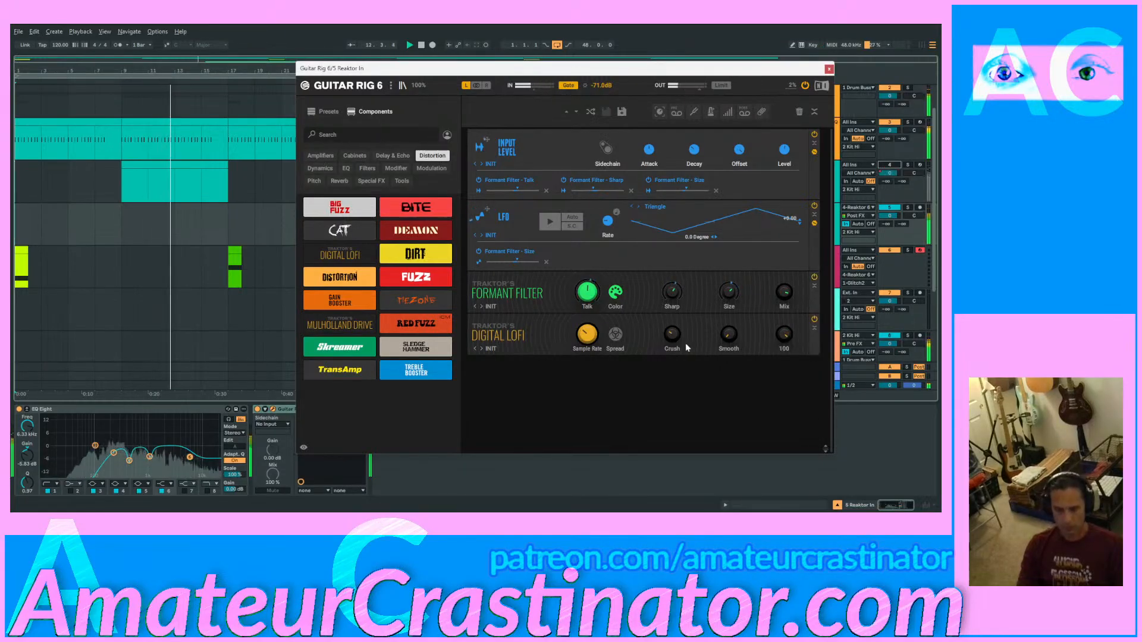
Step: Fine-tune Digital LoFi's Sample Rate and Crush while the Formant Filter is active
{"action": "left_click_drag", "start_coordinate": [586, 334], "coordinate": [587, 341]}
{"action": "left_click_drag", "start_coordinate": [672, 334], "coordinate": [672, 348]}
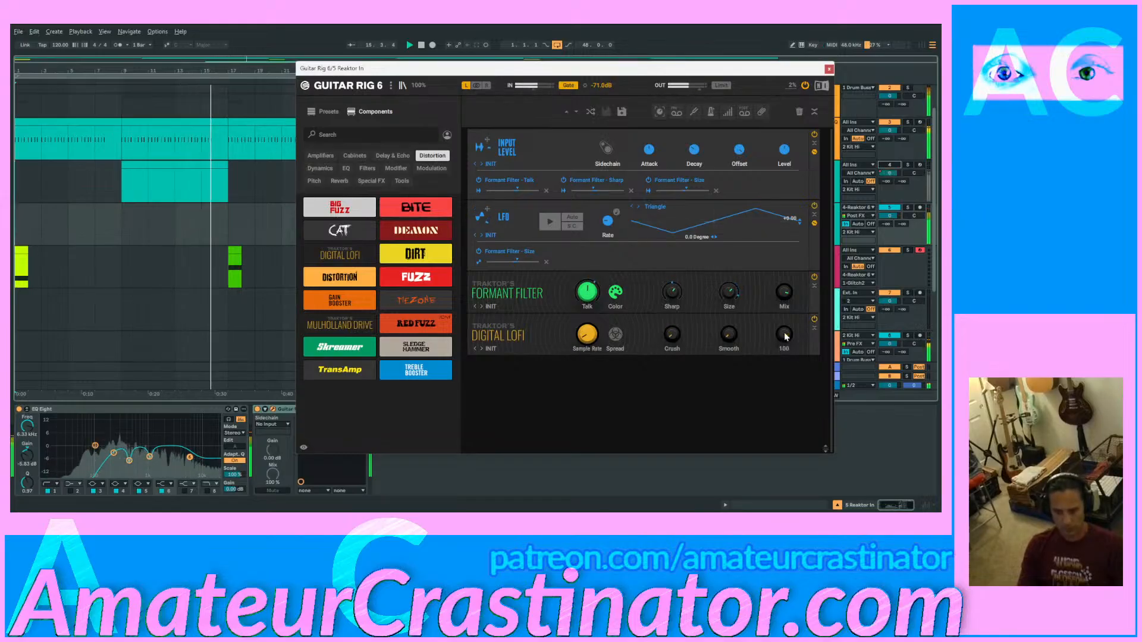
{"action": "left_click_drag", "start_coordinate": [672, 334], "coordinate": [672, 318]}
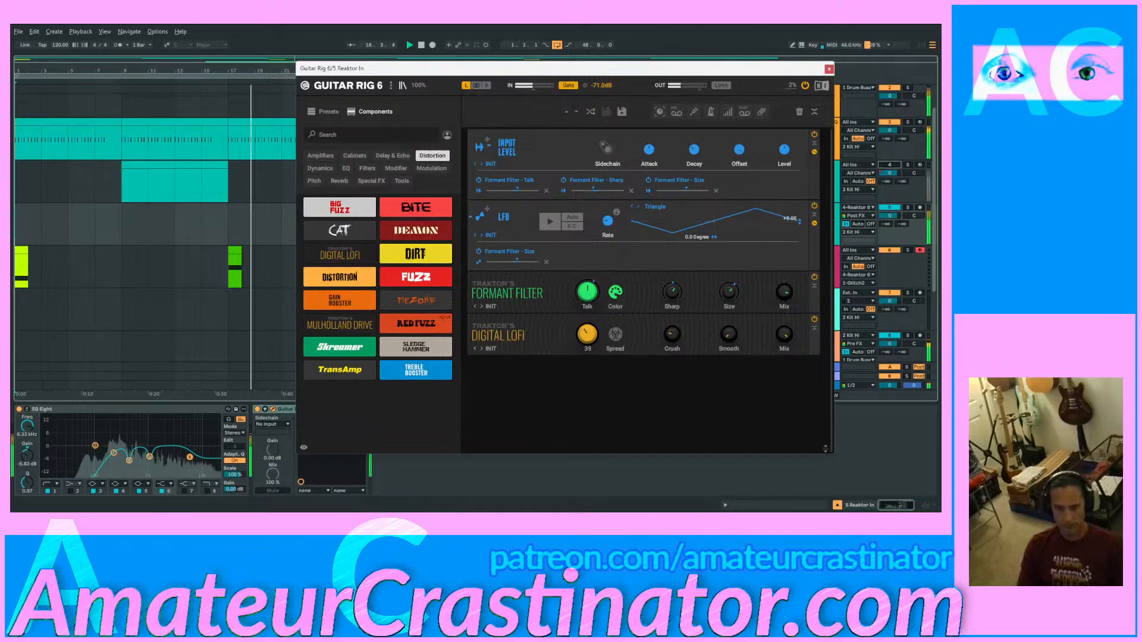
{"action": "left_click_drag", "start_coordinate": [587, 334], "coordinate": [587, 343]}
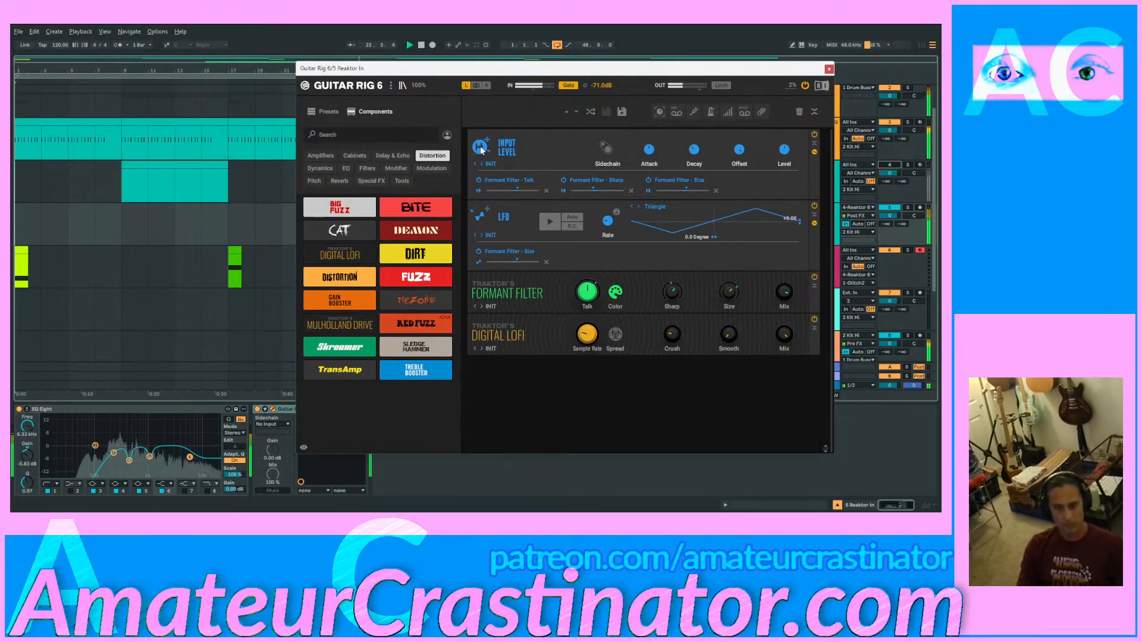
Step: Modulate Digital LoFi's Sample Rate from Input Level and LFO with Mix at about 60, close Guitar Rig 6 and unmute Reaktor 6
{"action": "left_click_drag", "start_coordinate": [591, 337], "coordinate": [591, 336]}
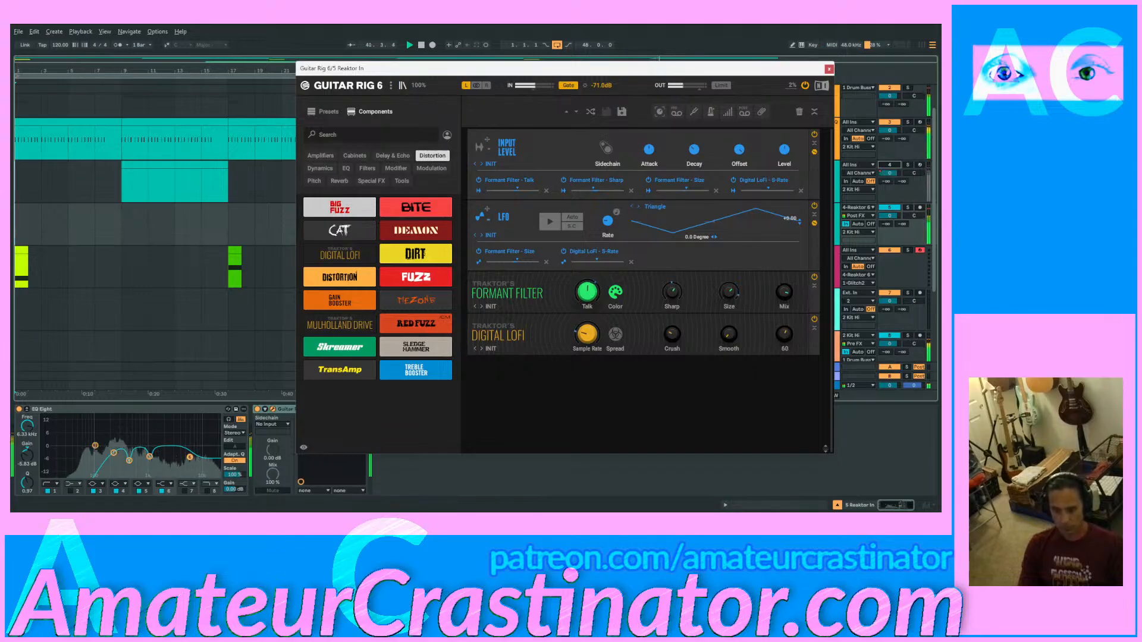
{"action": "left_click", "coordinate": [828, 69]}
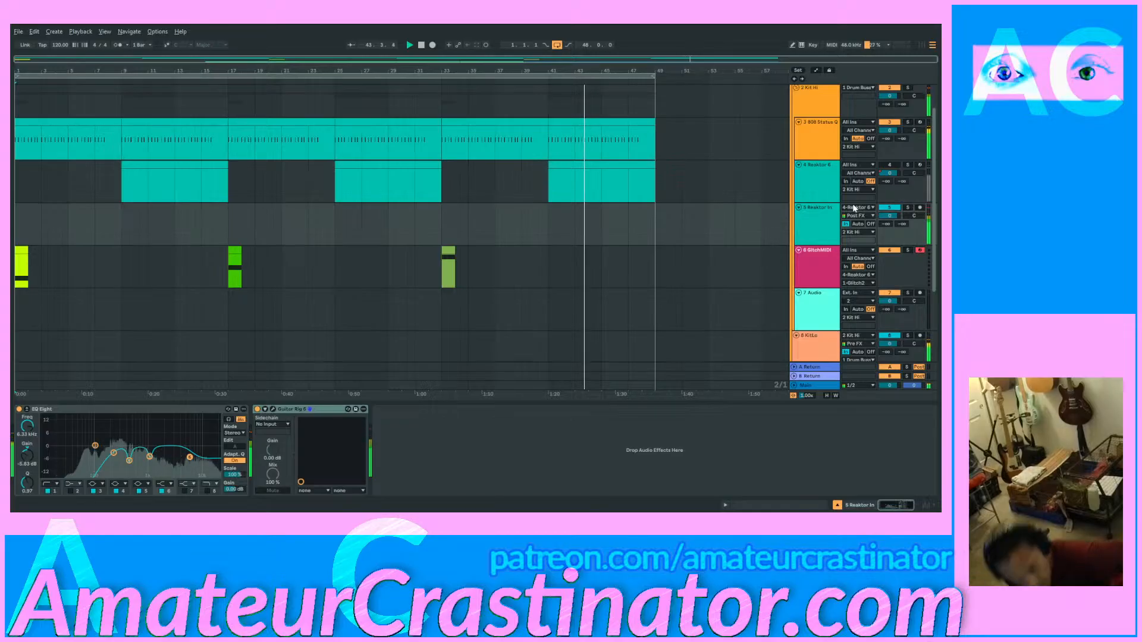
{"action": "left_click", "coordinate": [895, 165]}
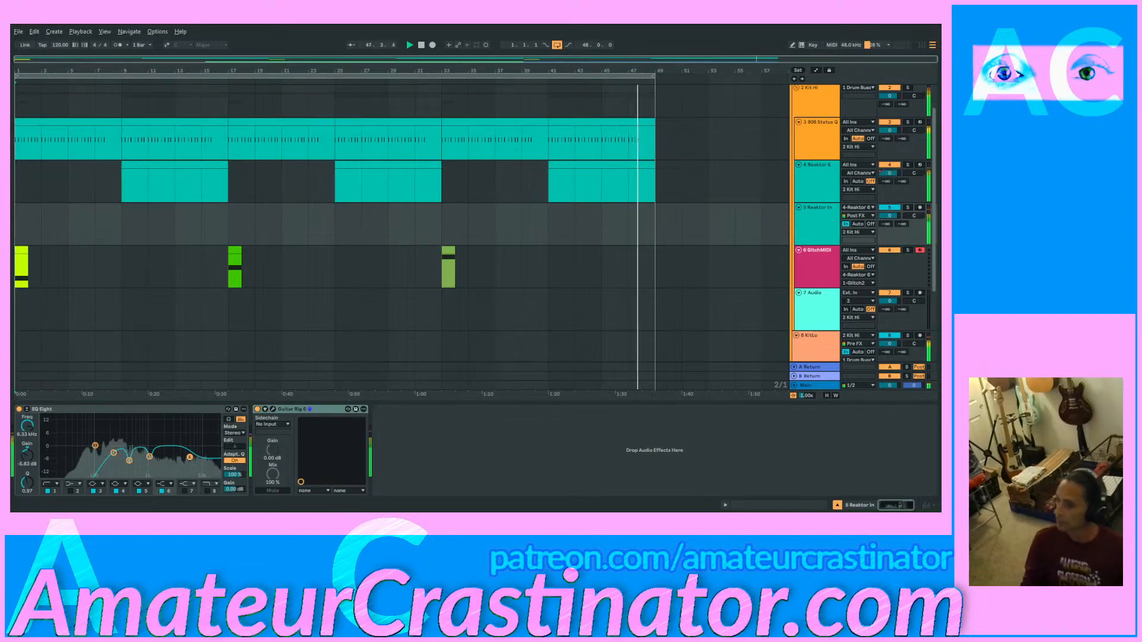
Step: Add a Compressor after Guitar Rig 6 with a very fast attack, Peak detection and a 20:1 ratio, and display its output level
{"action": "left_click", "coordinate": [693, 369]}
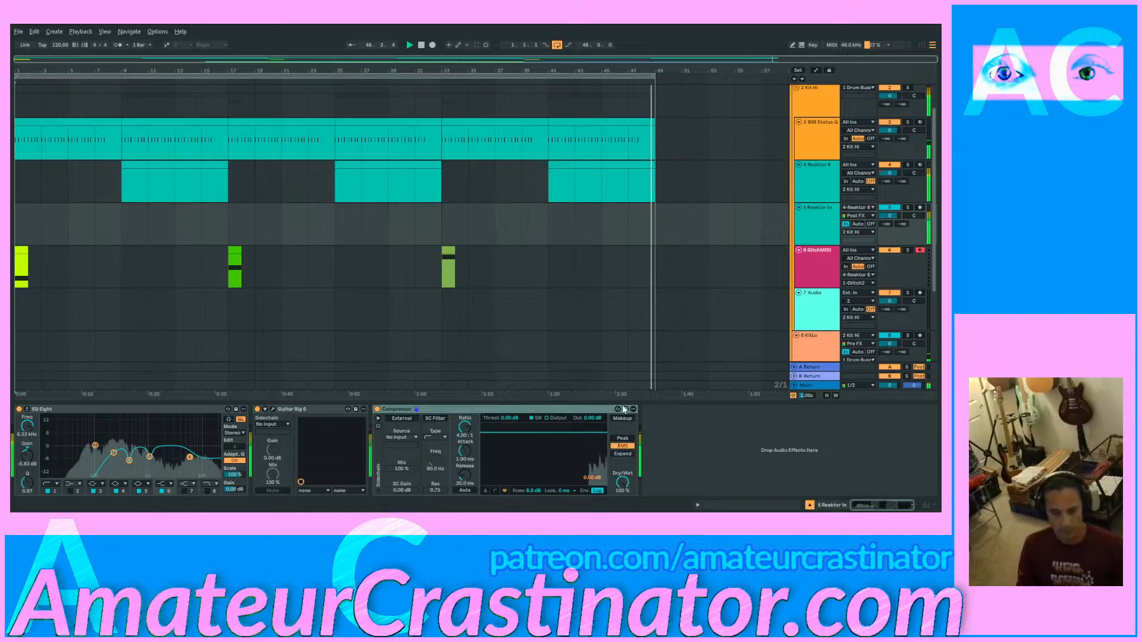
{"action": "left_click_drag", "start_coordinate": [465, 450], "coordinate": [465, 502]}
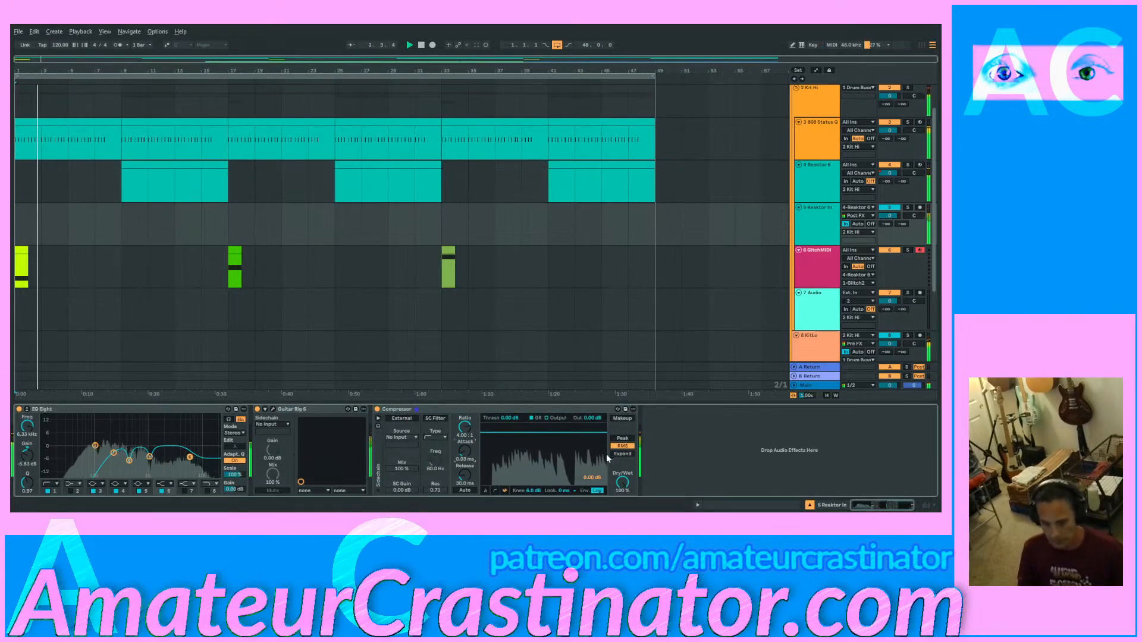
{"action": "left_click", "coordinate": [622, 438]}
{"action": "left_click", "coordinate": [465, 427]}
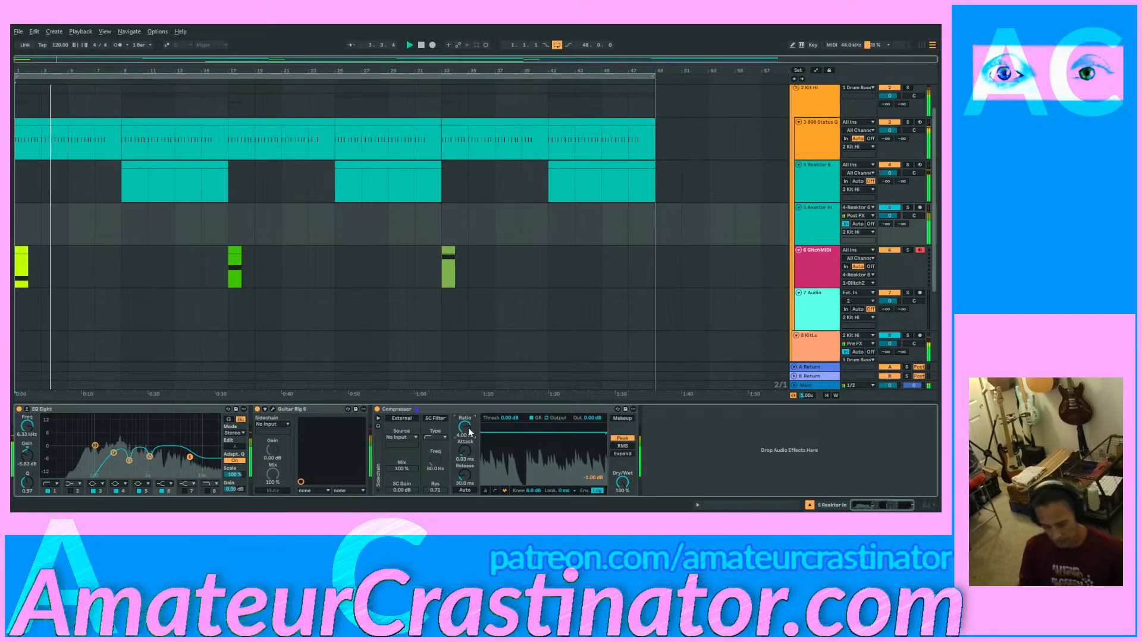
{"action": "type", "text": "20"}
{"action": "key", "text": "Return"}
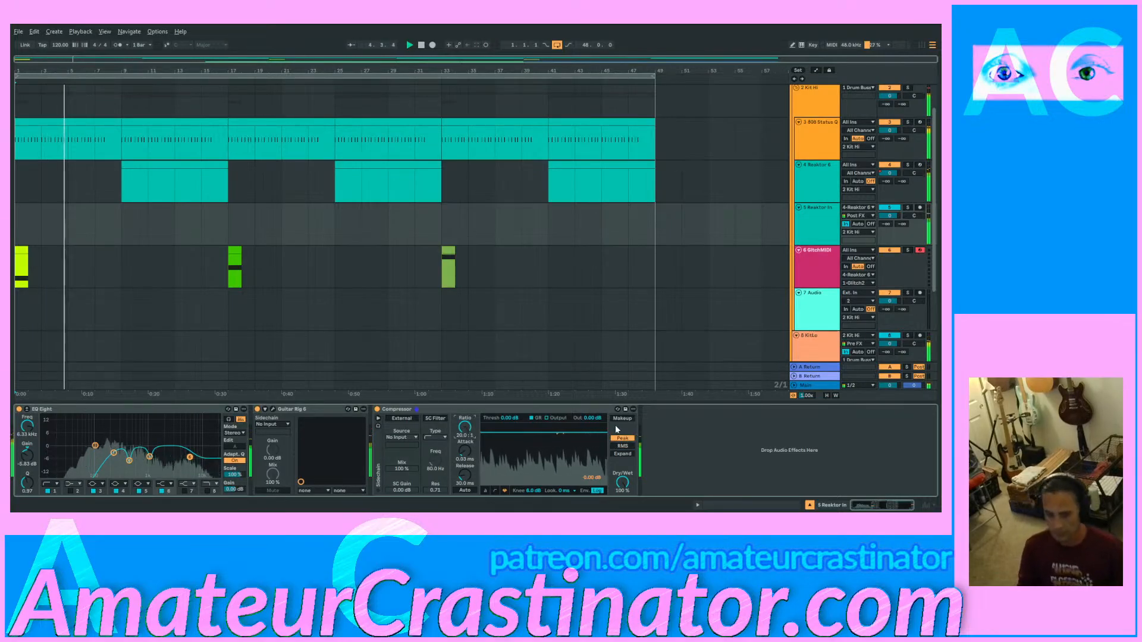
{"action": "left_click", "coordinate": [551, 418]}
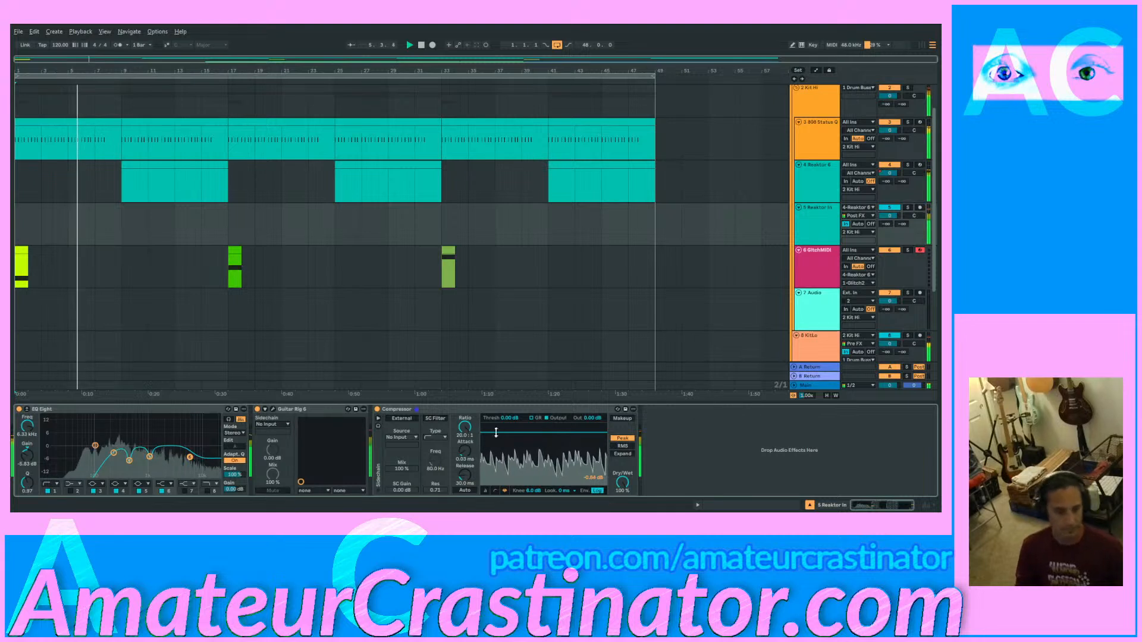
Step: Lower the Compressor's threshold to about -14.6 dB and reduce its knee to under 1 dB
{"action": "left_click_drag", "start_coordinate": [510, 418], "coordinate": [510, 444]}
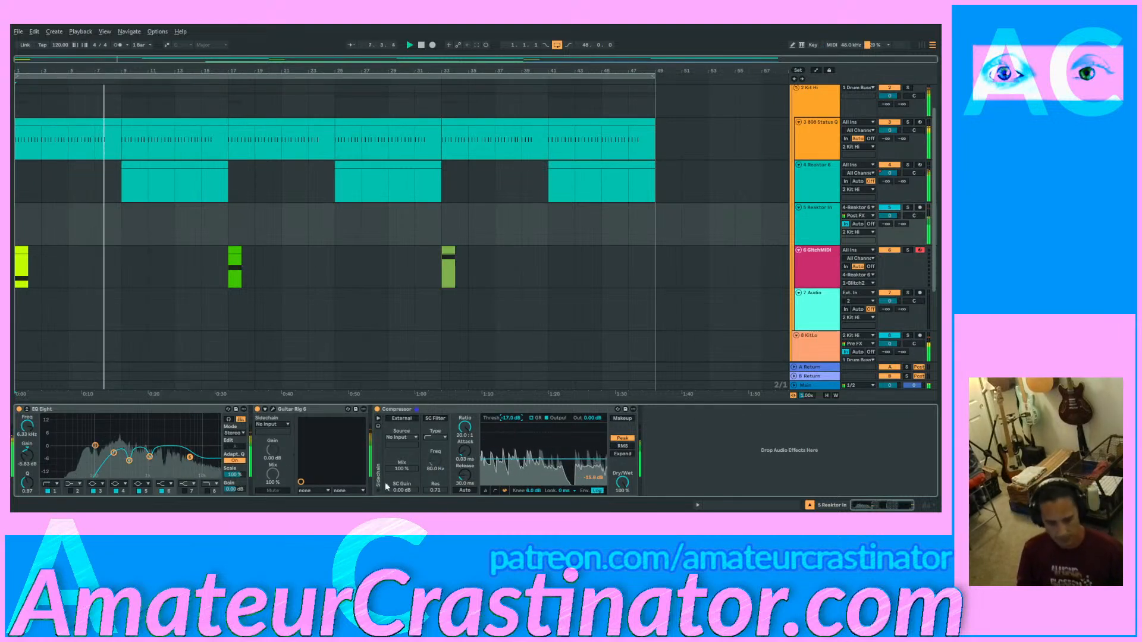
{"action": "left_click_drag", "start_coordinate": [532, 490], "coordinate": [532, 508]}
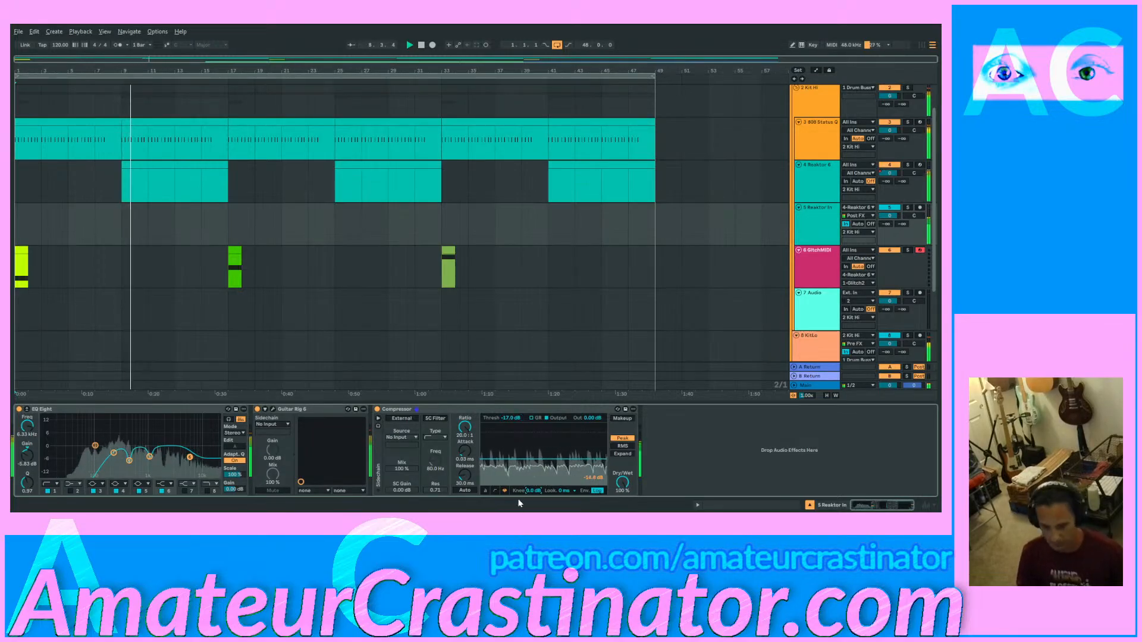
{"action": "left_click_drag", "start_coordinate": [530, 491], "coordinate": [529, 485]}
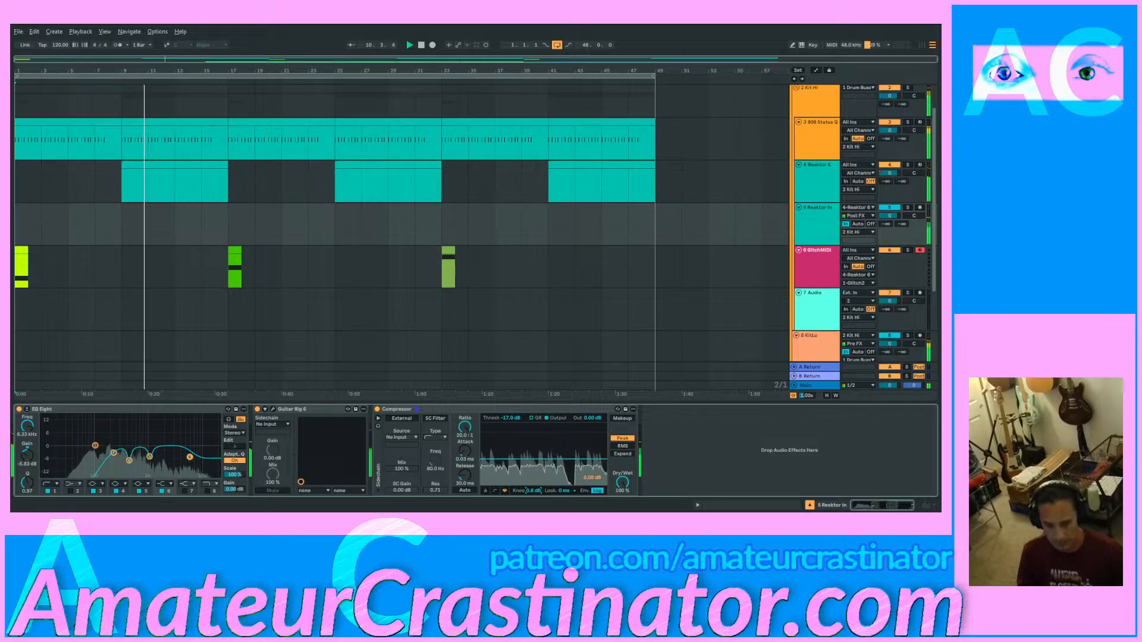
{"action": "left_click_drag", "start_coordinate": [511, 418], "coordinate": [510, 410]}
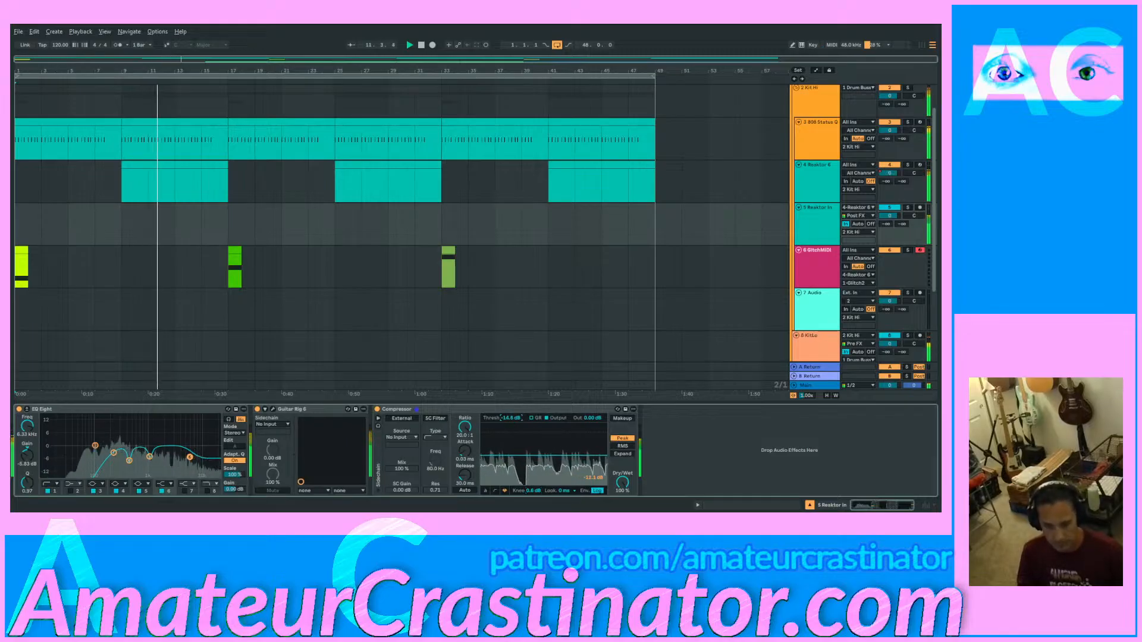
Step: Fine-tune the Compressor's attack and release, raise its output to 1.74 dB, and compare the sound with the device bypassed
{"action": "left_click", "coordinate": [465, 459]}
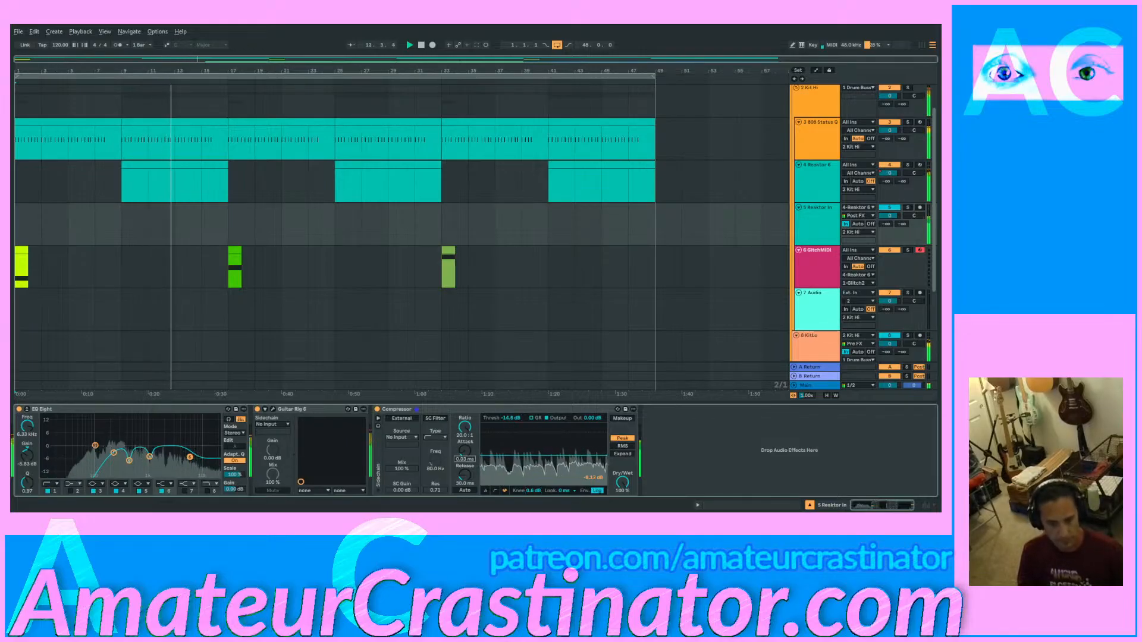
{"action": "mouse_move", "coordinate": [465, 459]}
{"action": "left_mouse_down"}
{"action": "mouse_move", "coordinate": [465, 479]}
{"action": "mouse_move", "coordinate": [467, 448]}
{"action": "mouse_move", "coordinate": [466, 465]}
{"action": "left_mouse_up"}
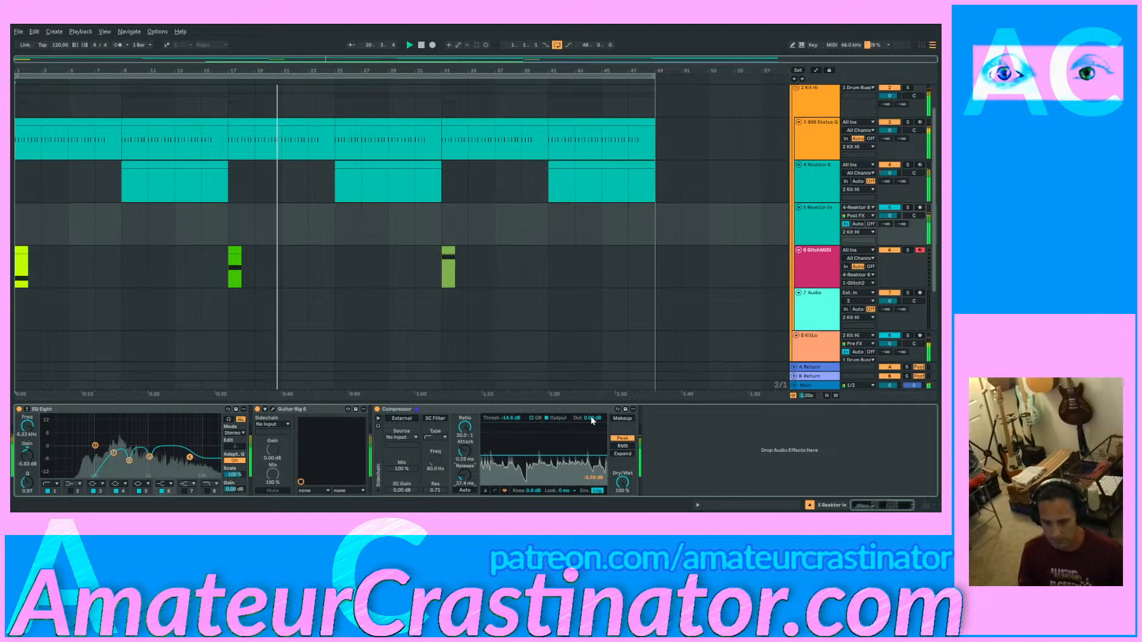
{"action": "left_click_drag", "start_coordinate": [593, 418], "coordinate": [593, 412]}
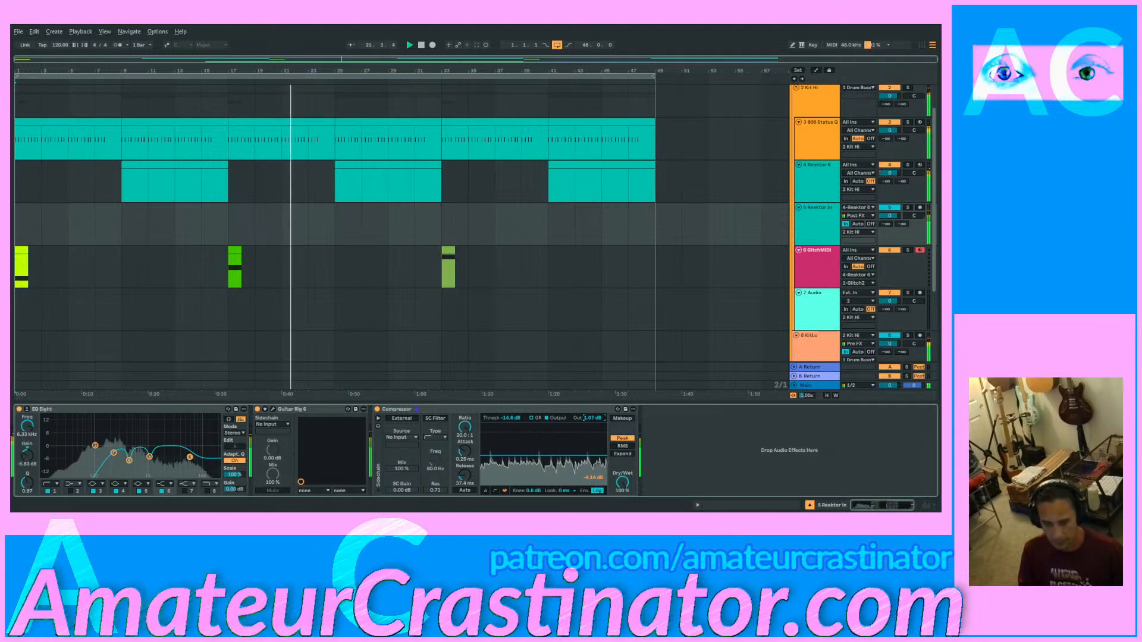
{"action": "left_click", "coordinate": [376, 409]}
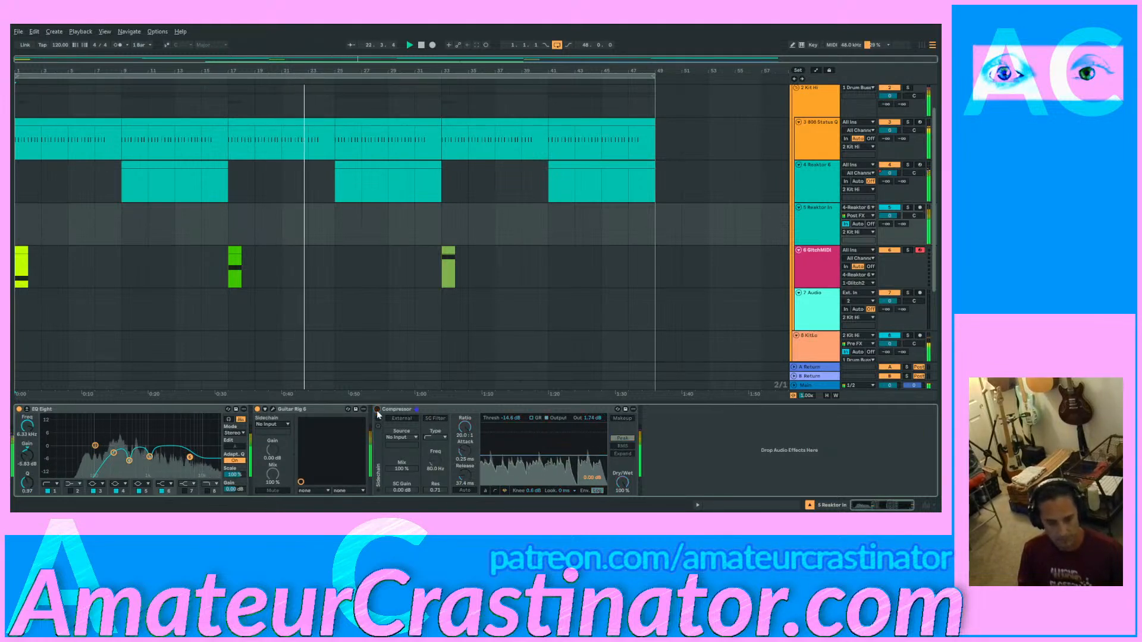
{"action": "left_click", "coordinate": [376, 409]}
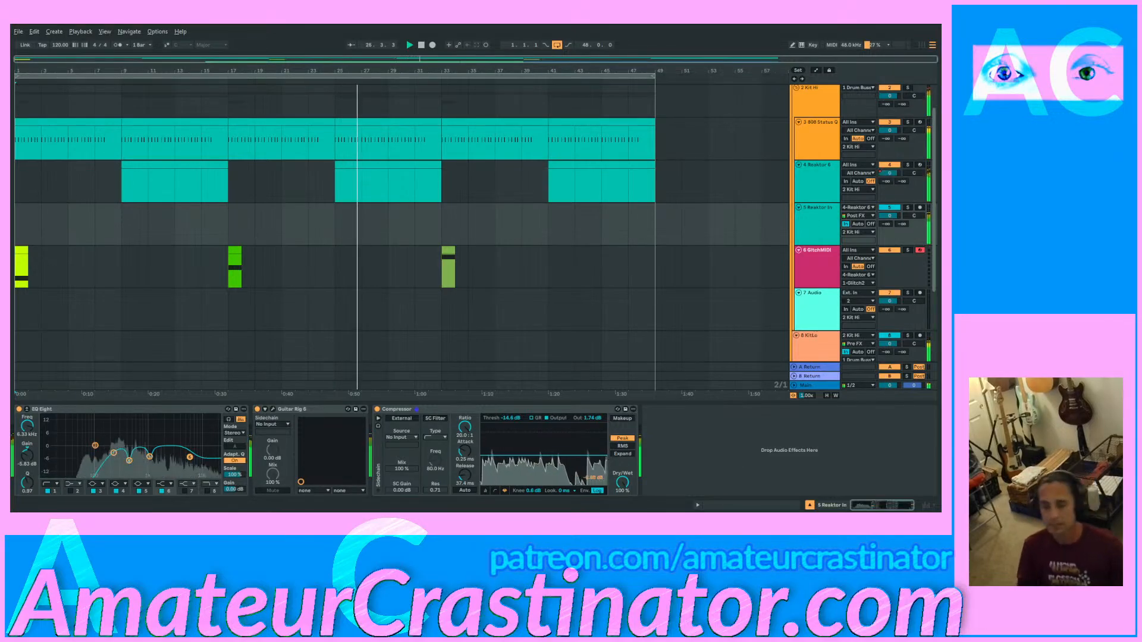
Step: Add a second EQ Eight after the Compressor, roll off the lows and cut a narrow band by about 6.3 dB near 1.09 kHz
{"action": "left_click_drag", "start_coordinate": [940, 450], "coordinate": [791, 451]}
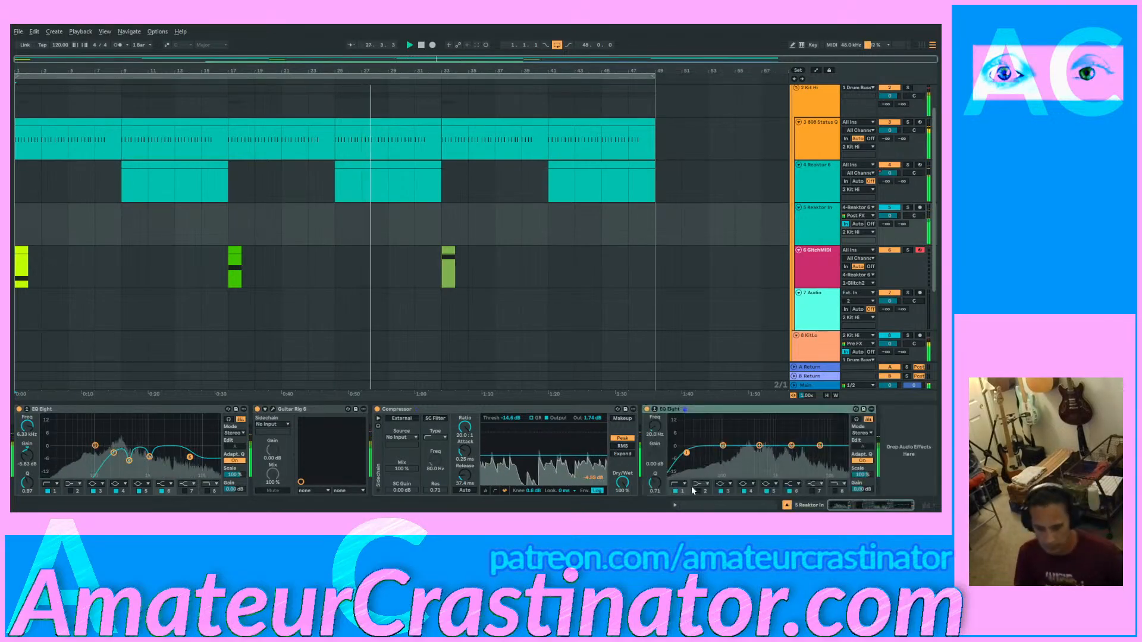
{"action": "left_click_drag", "start_coordinate": [686, 453], "coordinate": [778, 458]}
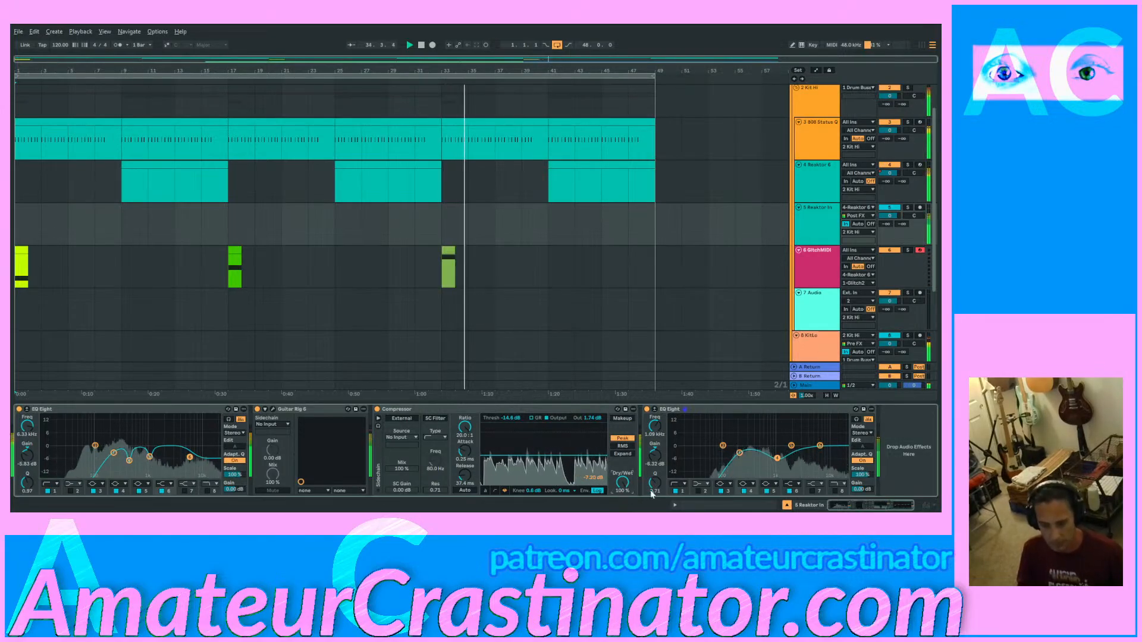
{"action": "left_click_drag", "start_coordinate": [654, 481], "coordinate": [654, 476]}
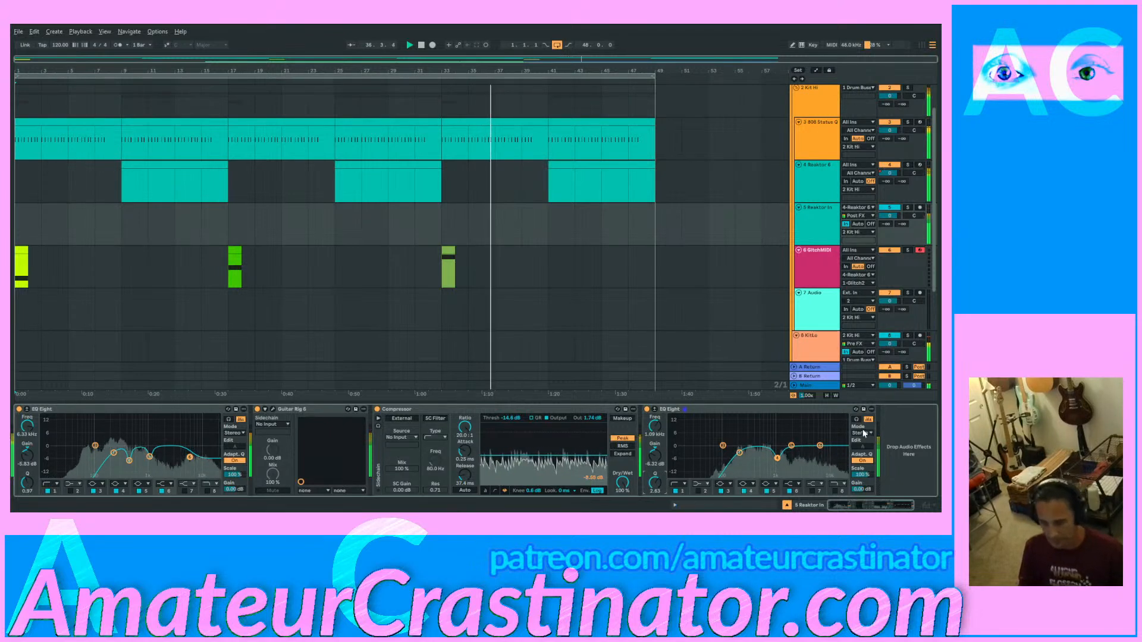
{"action": "left_click", "coordinate": [862, 435]}
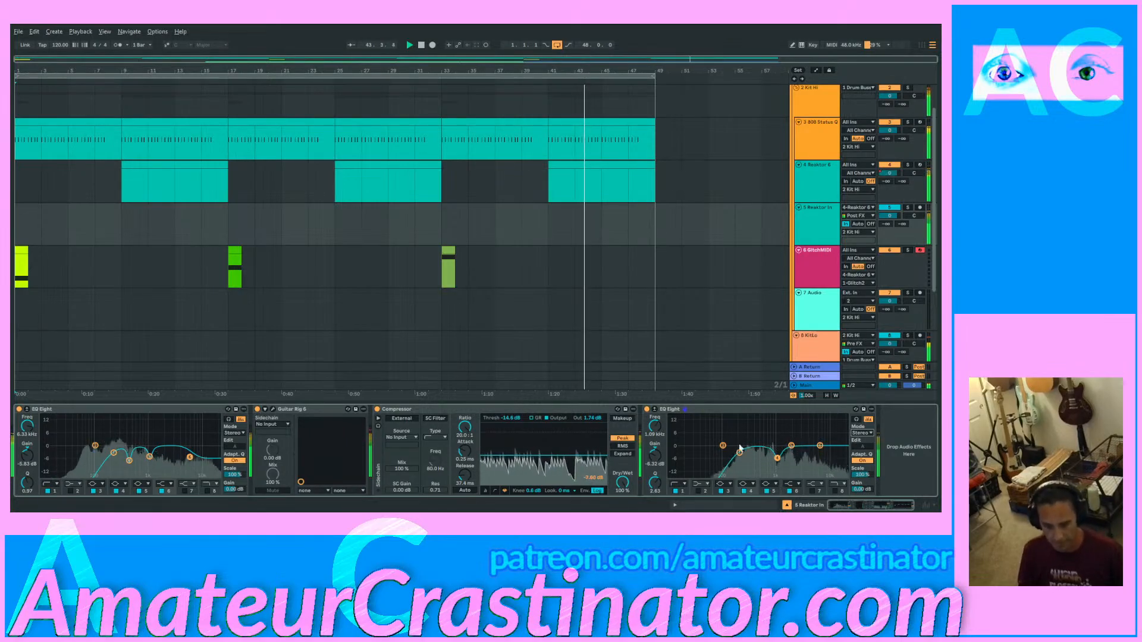
Step: Add a narrow cut around 370 Hz in the second EQ Eight and deepen the cut near 1 kHz
{"action": "left_click_drag", "start_coordinate": [754, 458], "coordinate": [756, 455]}
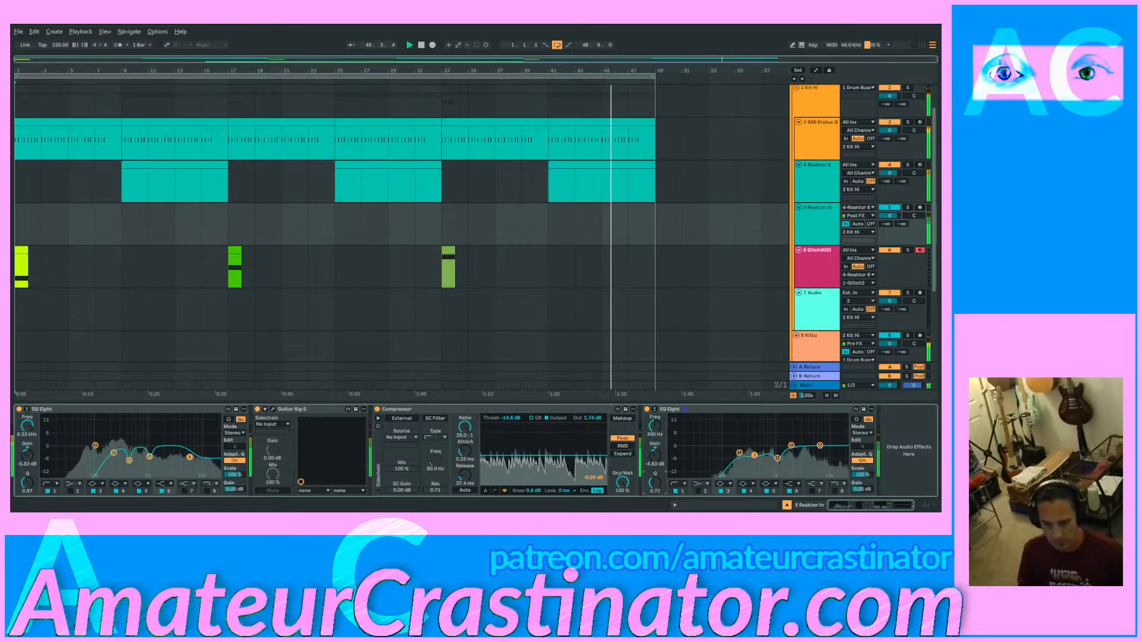
{"action": "mouse_move", "coordinate": [654, 482]}
{"action": "left_mouse_down"}
{"action": "mouse_move", "coordinate": [655, 456]}
{"action": "mouse_move", "coordinate": [655, 490]}
{"action": "left_mouse_up"}
{"action": "left_click_drag", "start_coordinate": [655, 426], "coordinate": [655, 427]}
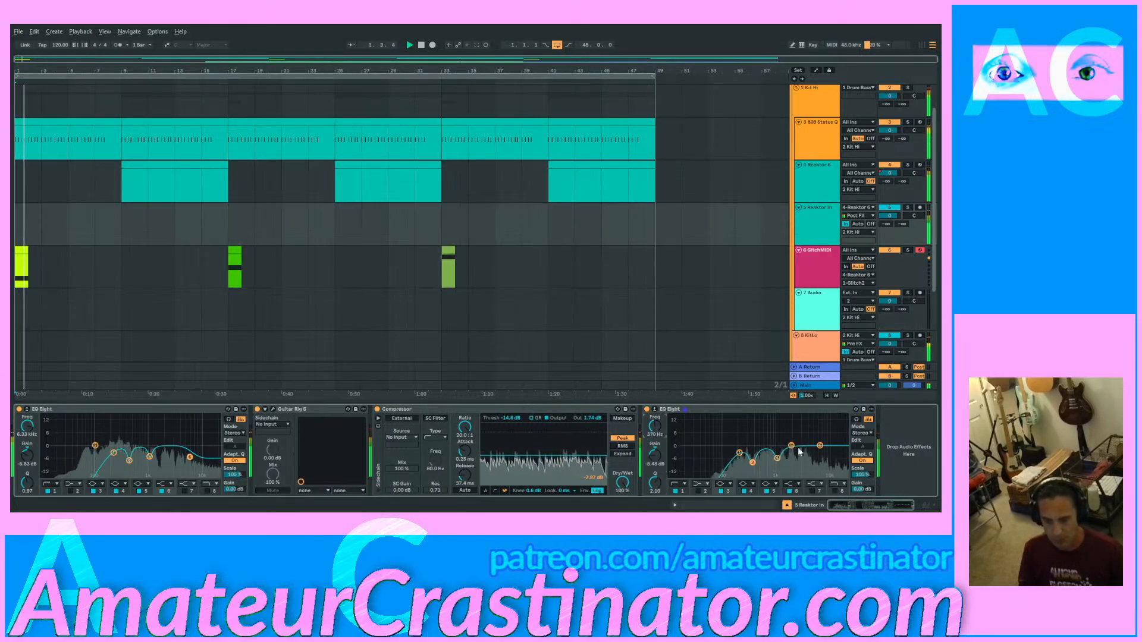
{"action": "left_click_drag", "start_coordinate": [777, 459], "coordinate": [777, 463]}
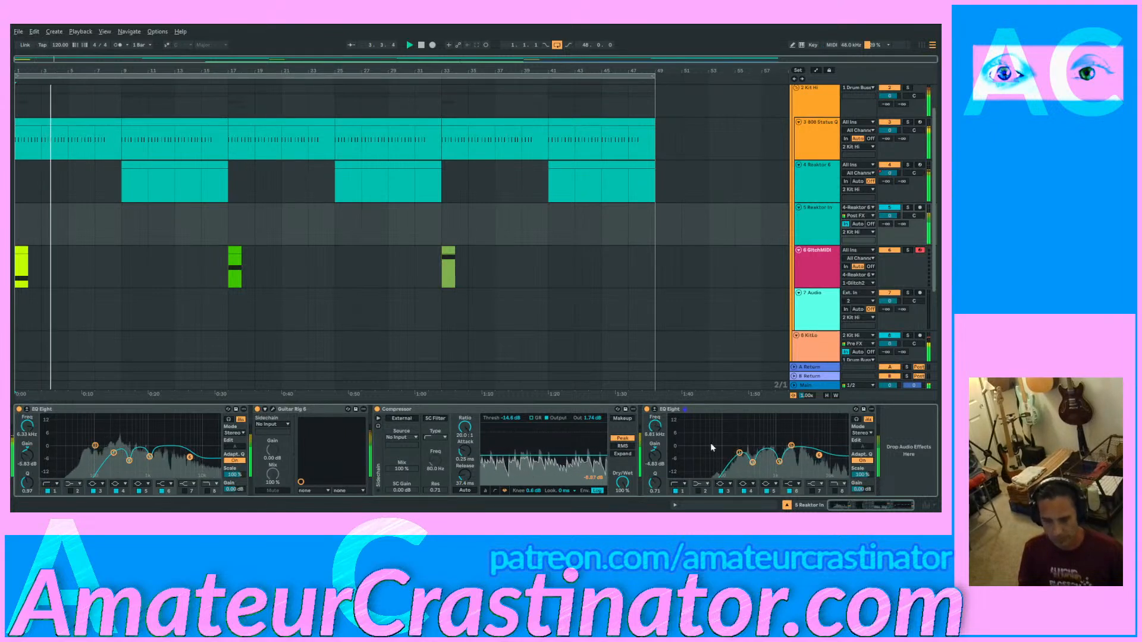
Step: Cut the second EQ Eight's top band by about 4.8 dB near 5.9 kHz with Q 1.48, and compare with the EQ bypassed
{"action": "left_click_drag", "start_coordinate": [820, 451], "coordinate": [814, 455]}
{"action": "left_click_drag", "start_coordinate": [655, 428], "coordinate": [654, 426]}
{"action": "left_click_drag", "start_coordinate": [654, 482], "coordinate": [655, 469]}
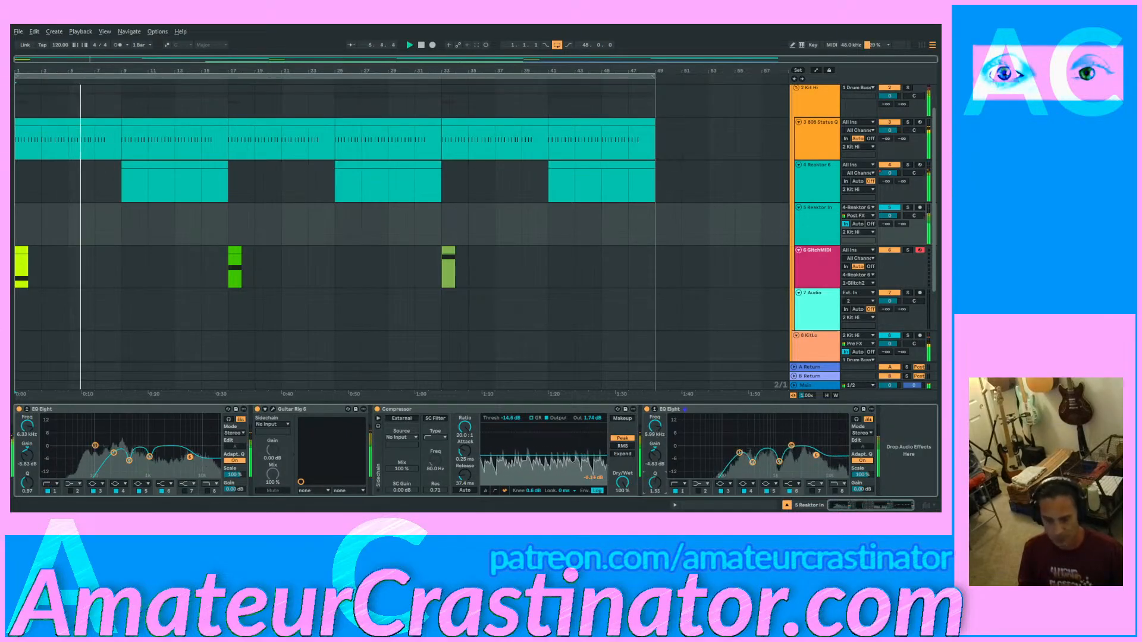
{"action": "left_click", "coordinate": [646, 409]}
{"action": "left_click", "coordinate": [647, 409]}
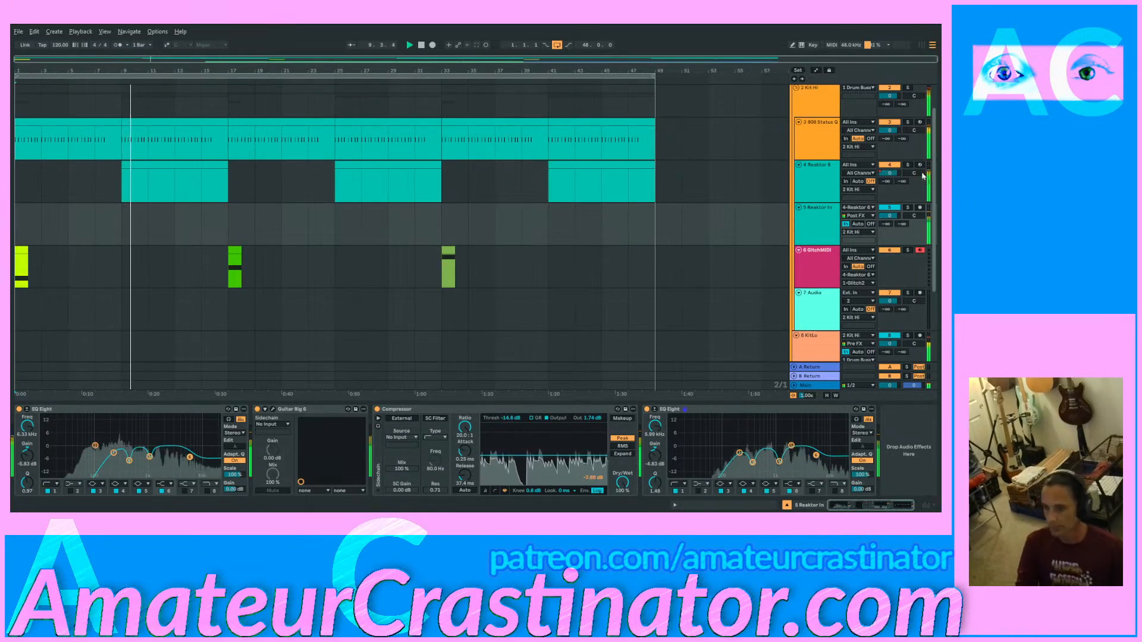
Step: Insert La Petite Excite between the Compressor and the second EQ Eight, raise its Input and adjust its Output
{"action": "left_click", "coordinate": [644, 428]}
{"action": "left_click_drag", "start_coordinate": [645, 429], "coordinate": [645, 428]}
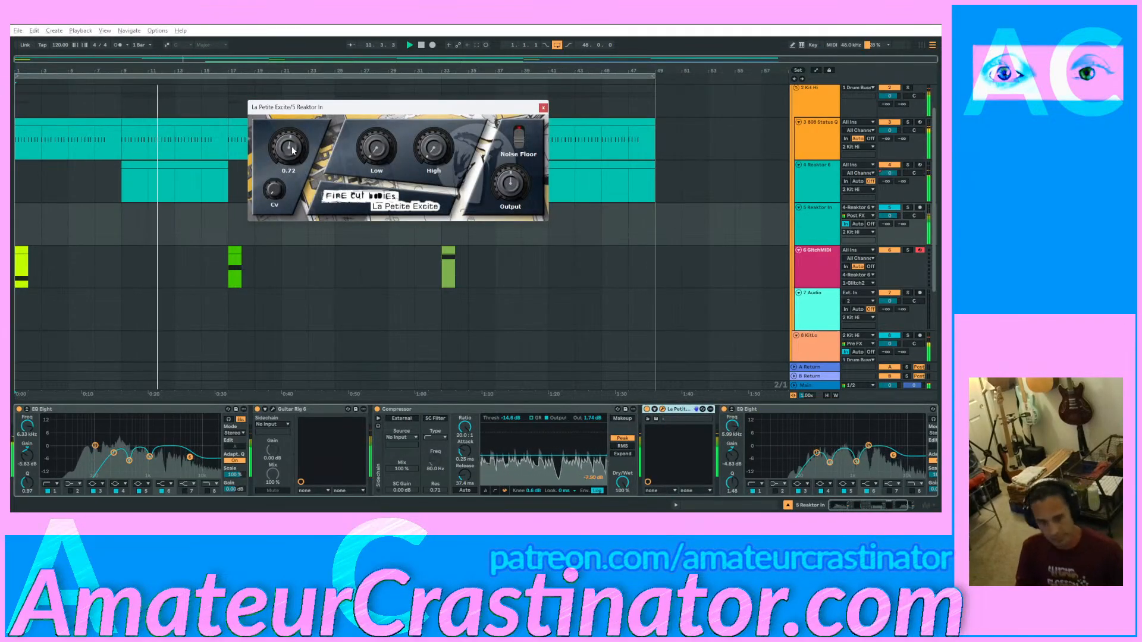
{"action": "scroll", "coordinate": [890, 473], "scroll_direction": "down", "scroll_amount": 3}
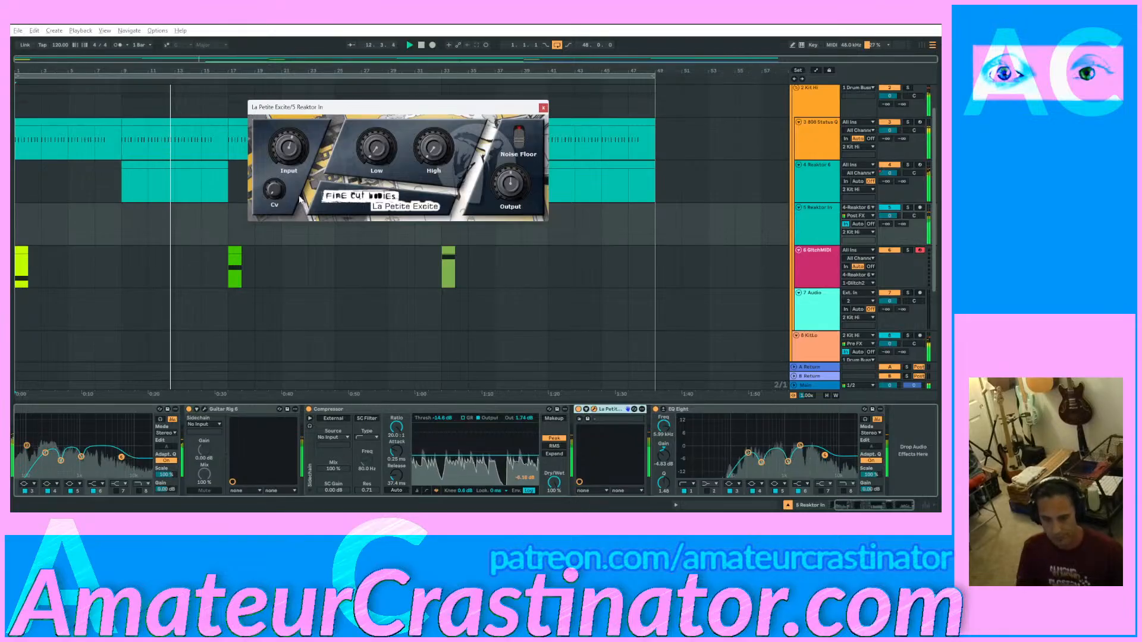
{"action": "left_click_drag", "start_coordinate": [299, 154], "coordinate": [300, 147]}
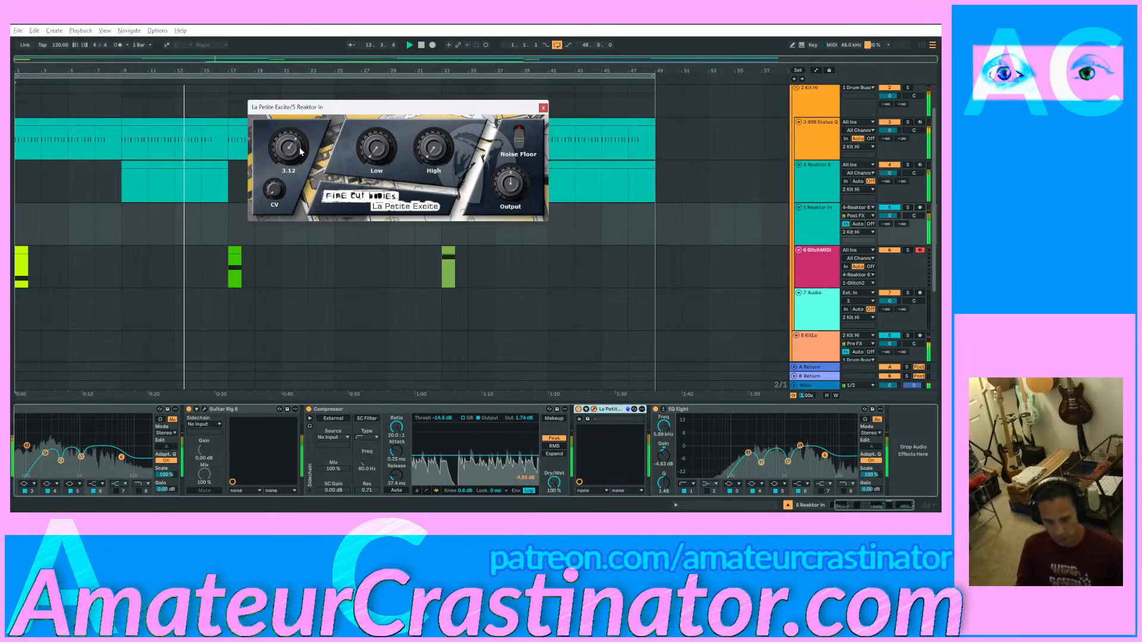
{"action": "left_click_drag", "start_coordinate": [512, 172], "coordinate": [512, 174]}
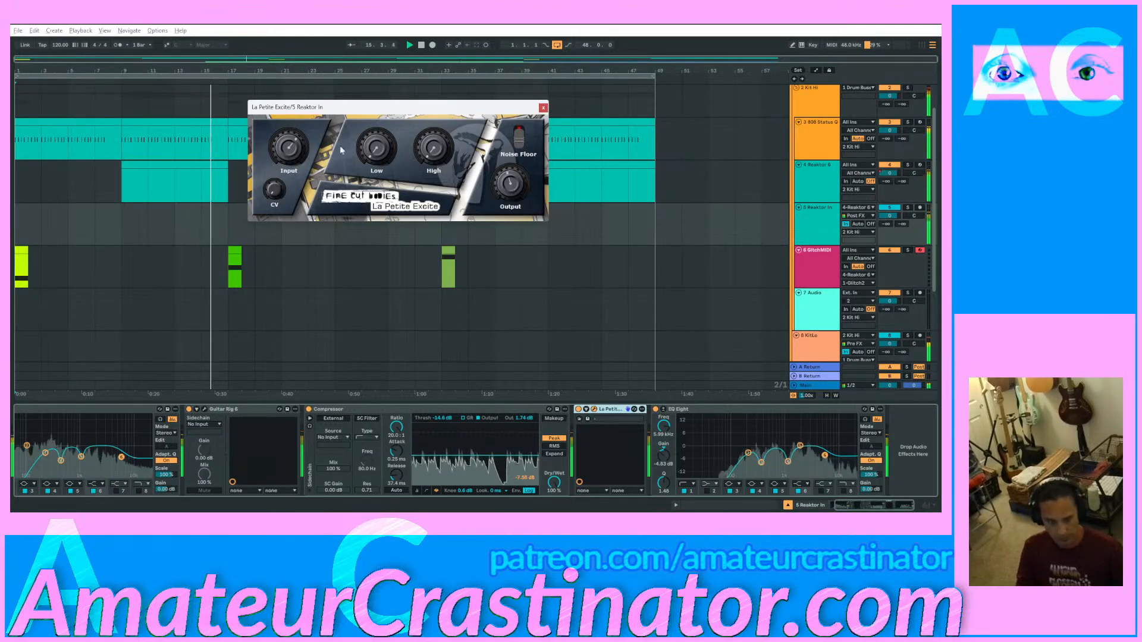
Step: Adjust La Petite Excite's High amount and set its Low amount to about 1.89
{"action": "mouse_move", "coordinate": [373, 156]}
{"action": "left_mouse_down"}
{"action": "mouse_move", "coordinate": [383, 87]}
{"action": "mouse_move", "coordinate": [378, 160]}
{"action": "left_mouse_up"}
{"action": "scroll", "coordinate": [374, 151], "scroll_direction": "up", "scroll_amount": 3}
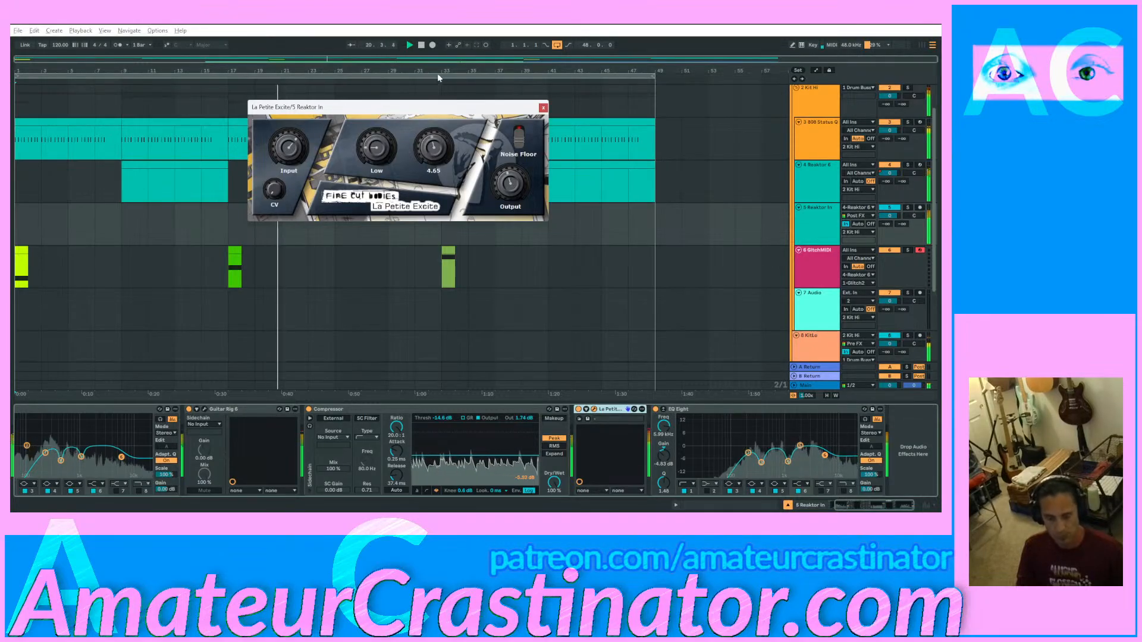
{"action": "left_click_drag", "start_coordinate": [437, 77], "coordinate": [424, 144]}
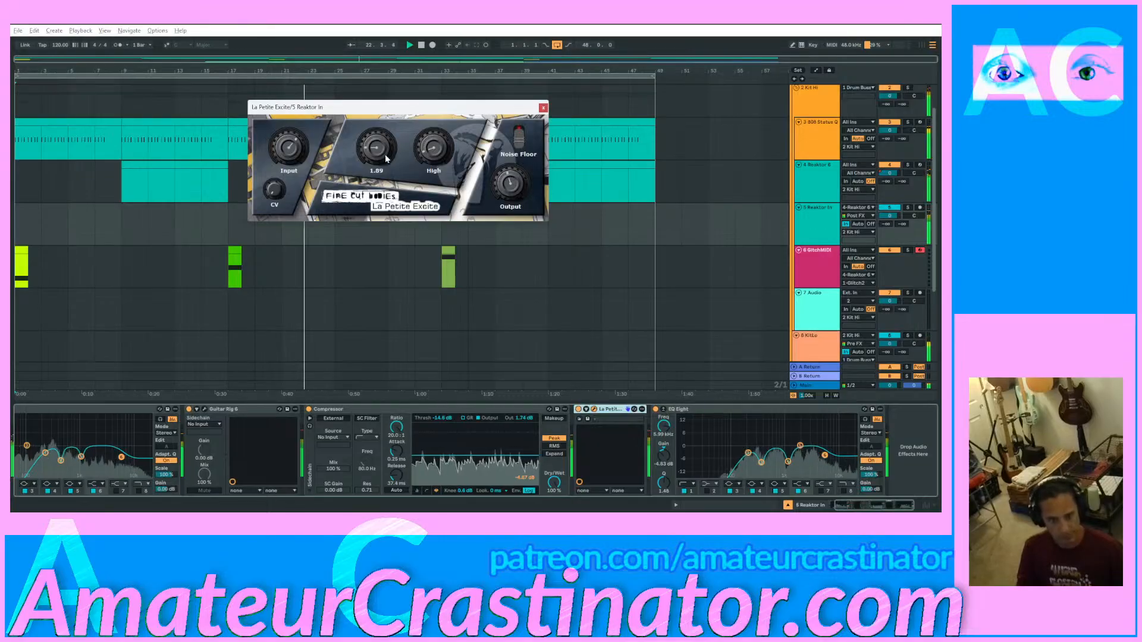
Step: Insert Redux before La Petite Excite, set Bits to 10 and Dry/Wet to about 61%, and compare with it bypassed
{"action": "key", "text": "alt+Tab"}
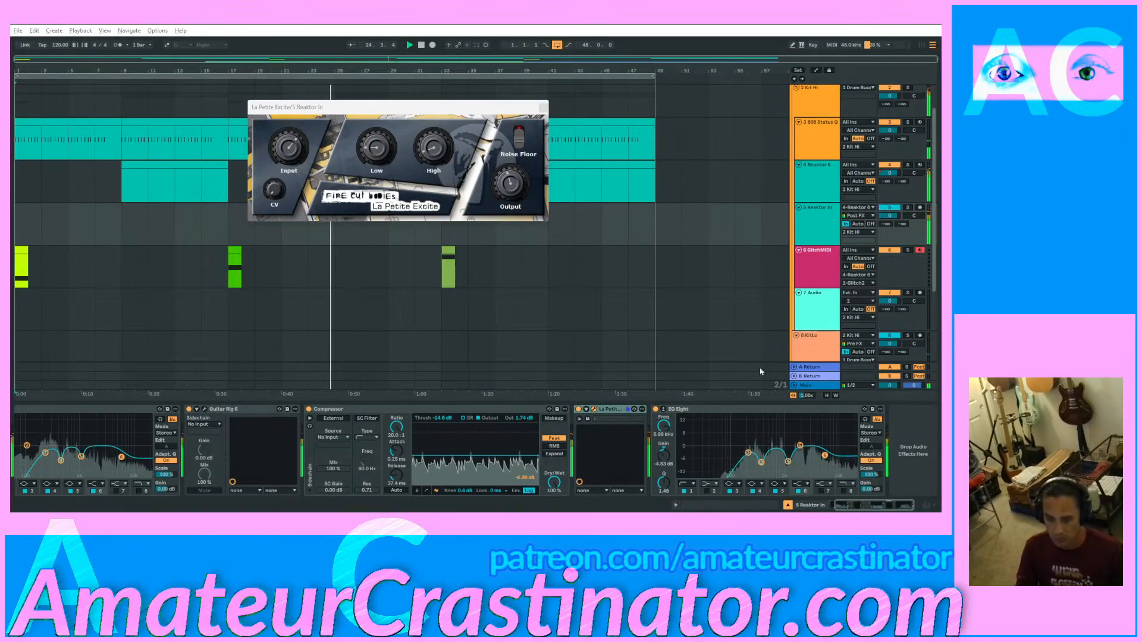
{"action": "left_click_drag", "start_coordinate": [759, 372], "coordinate": [592, 440]}
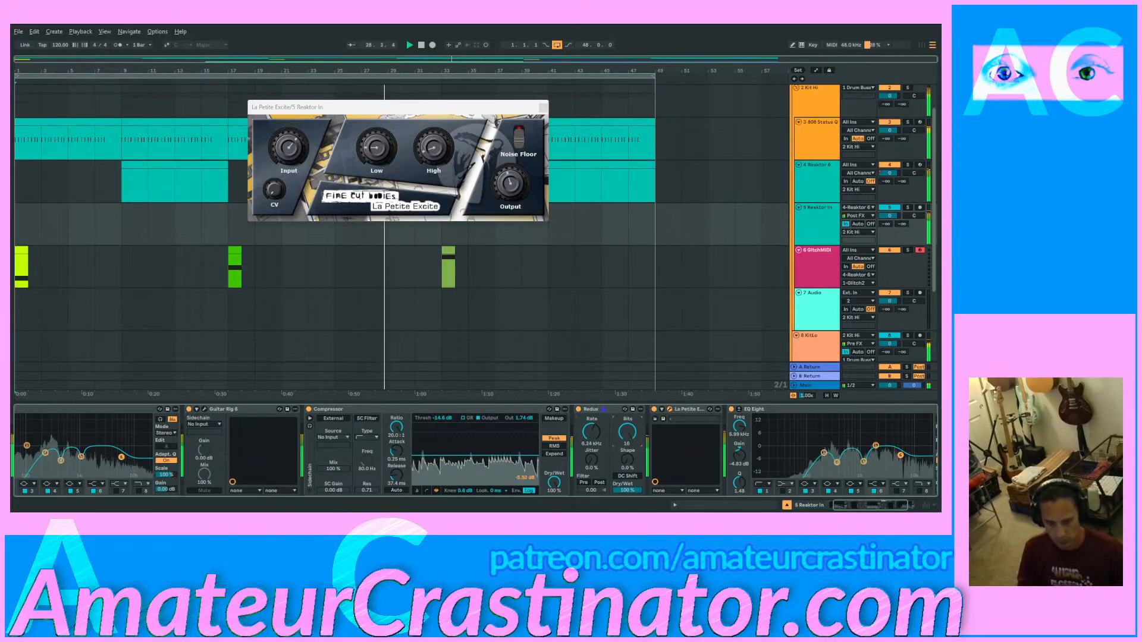
{"action": "left_click_drag", "start_coordinate": [627, 432], "coordinate": [626, 425]}
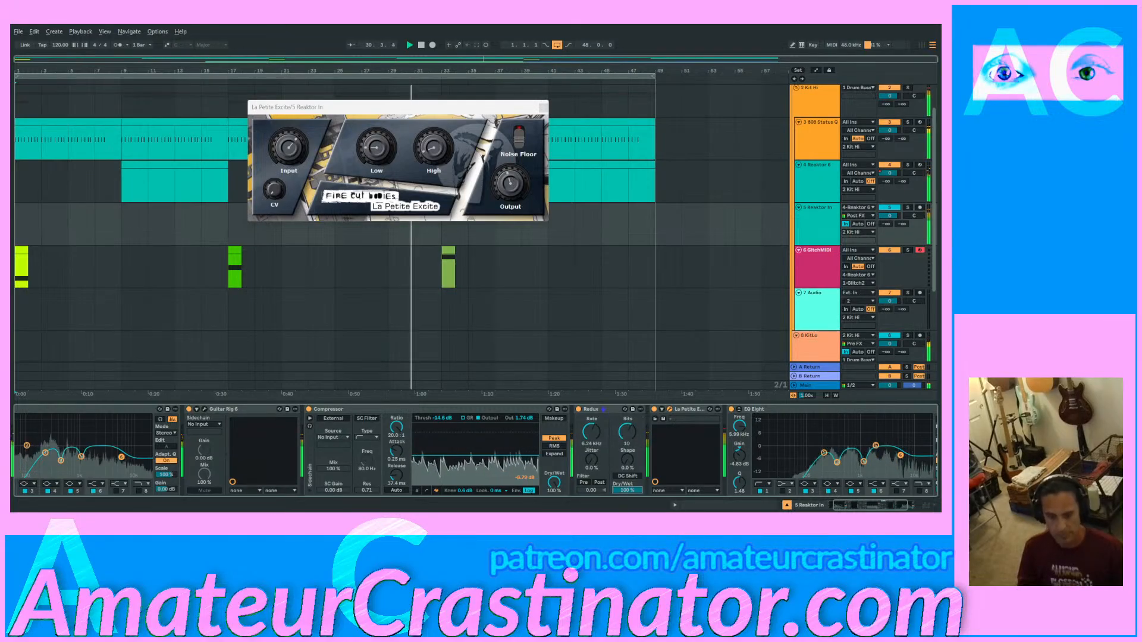
{"action": "left_click_drag", "start_coordinate": [627, 489], "coordinate": [627, 535]}
{"action": "left_click_drag", "start_coordinate": [627, 490], "coordinate": [627, 480]}
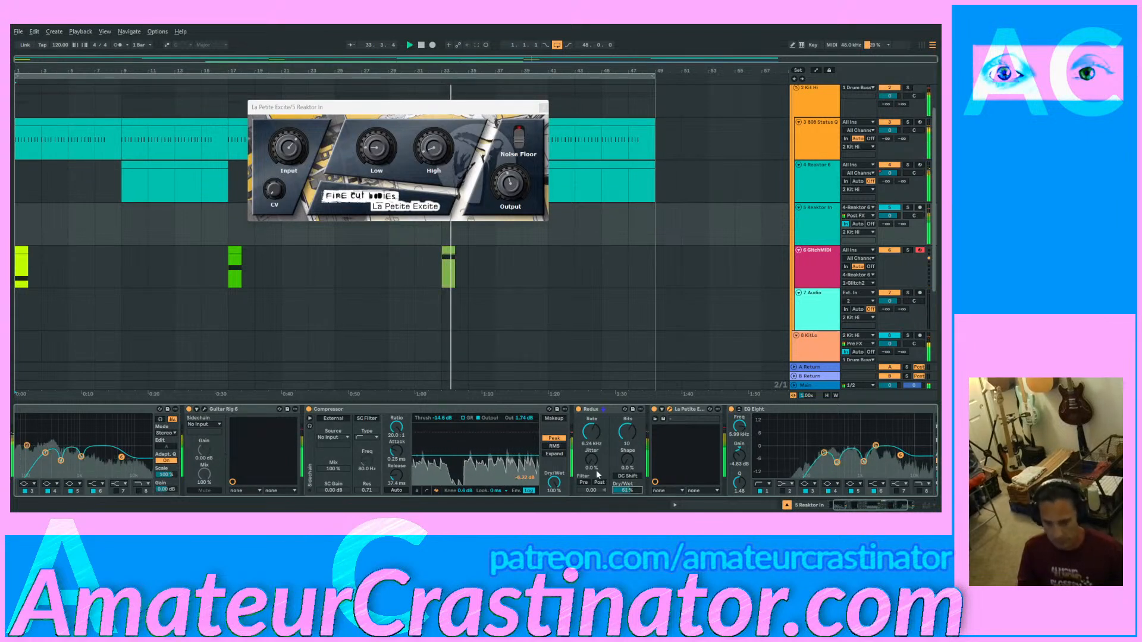
{"action": "left_click", "coordinate": [578, 409]}
{"action": "left_click", "coordinate": [579, 409]}
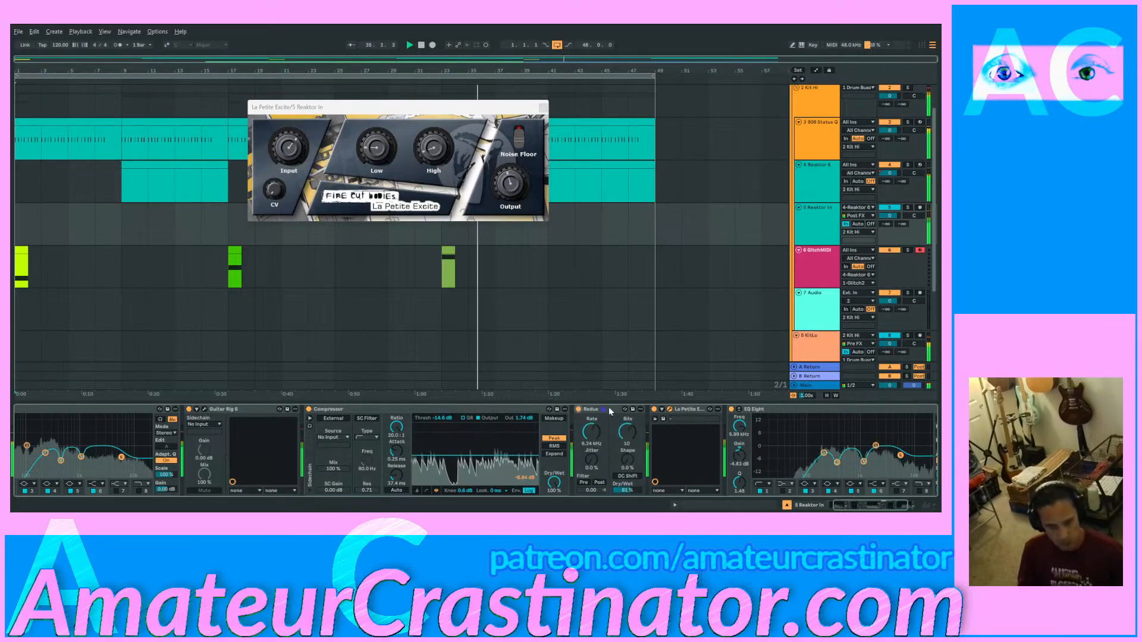
Step: Rebalance La Petite Excite with Output about -1.58, High about 1.85, Low about 1.77 and Input about 2.34
{"action": "scroll", "coordinate": [649, 433], "scroll_direction": "right", "scroll_amount": 3}
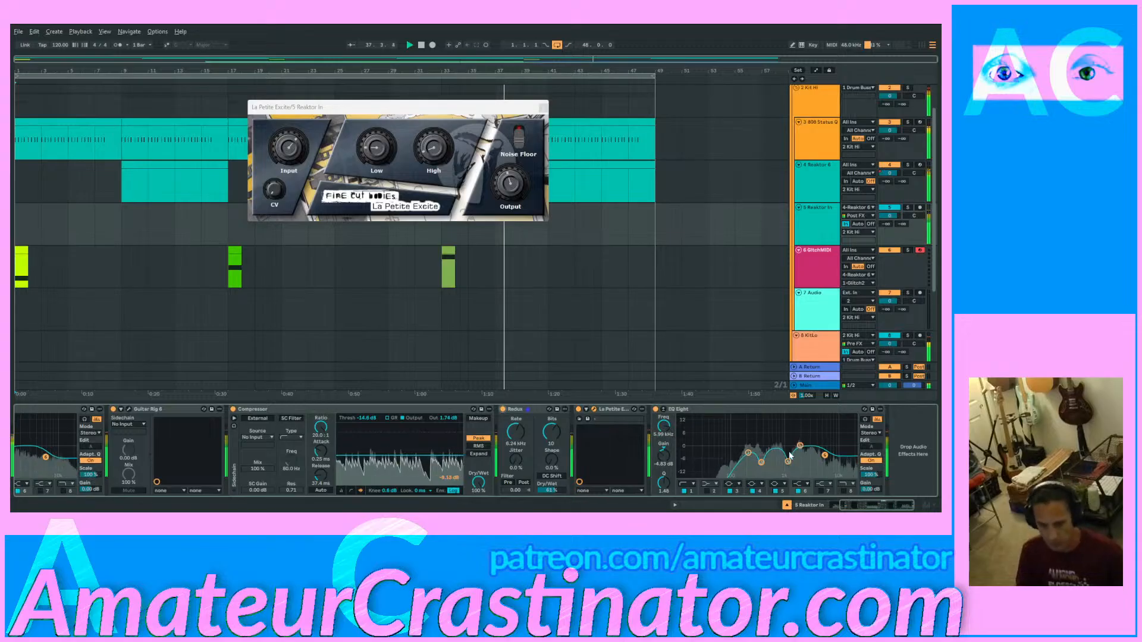
{"action": "mouse_move", "coordinate": [510, 183]}
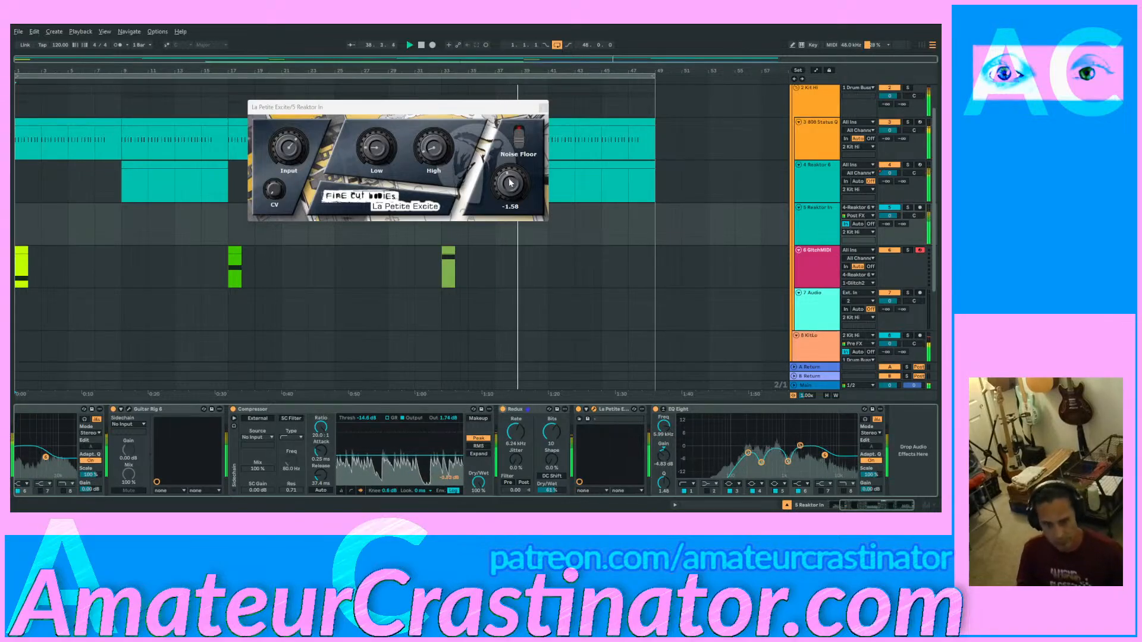
{"action": "mouse_move", "coordinate": [432, 138]}
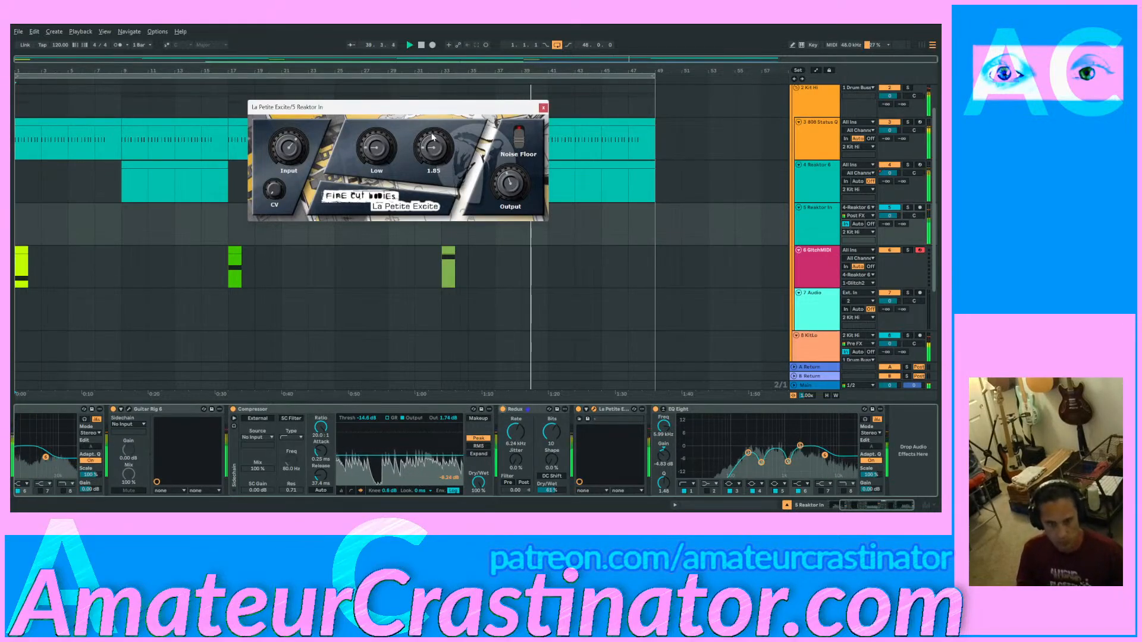
{"action": "left_click_drag", "start_coordinate": [433, 138], "coordinate": [378, 154]}
{"action": "mouse_move", "coordinate": [378, 138]}
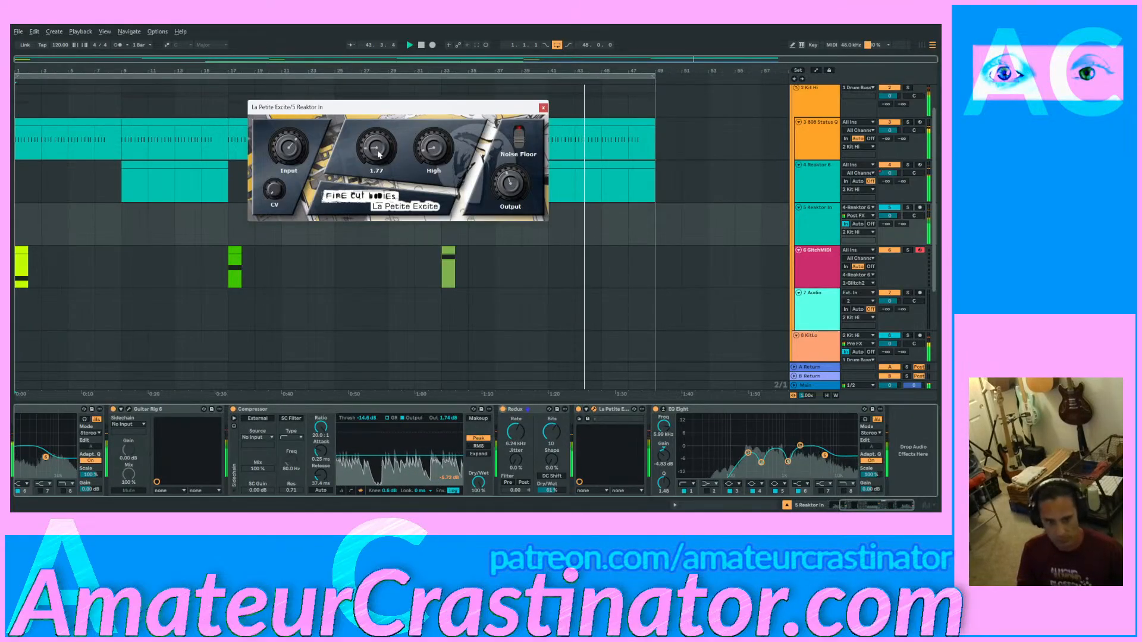
{"action": "mouse_move", "coordinate": [296, 158]}
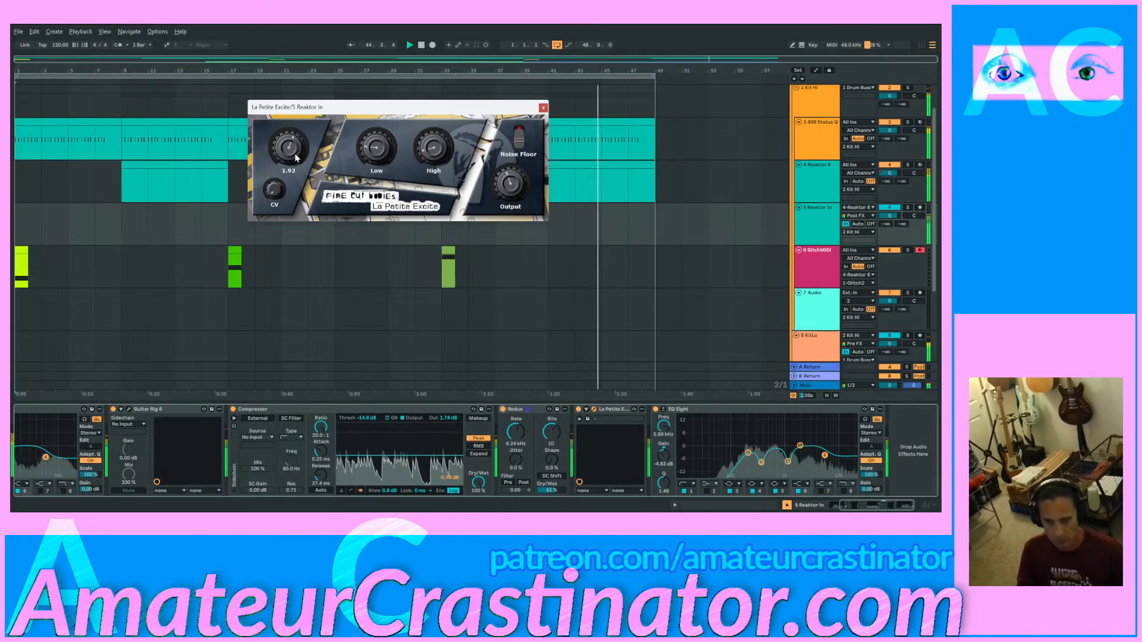
{"action": "left_click_drag", "start_coordinate": [296, 157], "coordinate": [300, 154]}
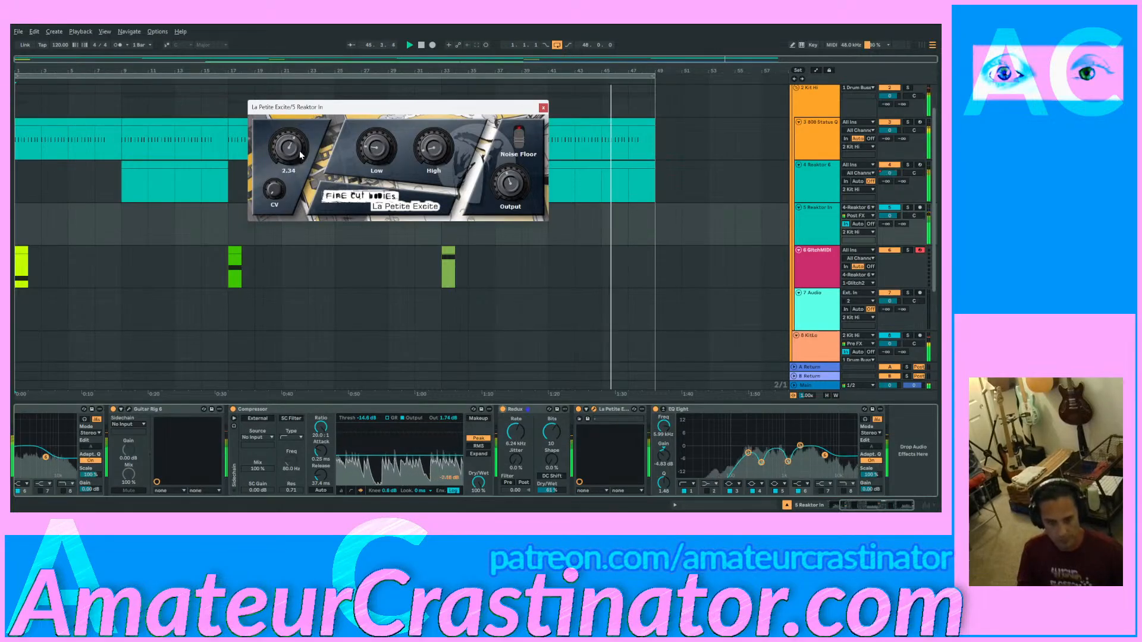
Step: Set La Petite Excite's Output to about -1.63 and compare the sound with Redux and La Petite Excite bypassed
{"action": "mouse_move", "coordinate": [508, 186]}
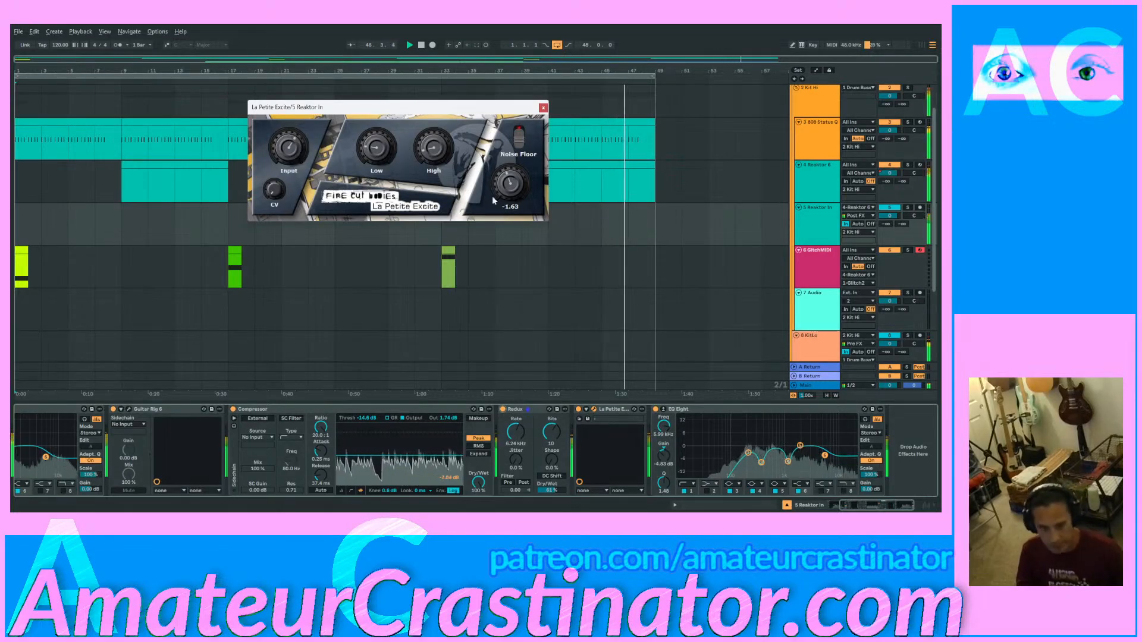
{"action": "left_click_drag", "start_coordinate": [508, 186], "coordinate": [505, 189]}
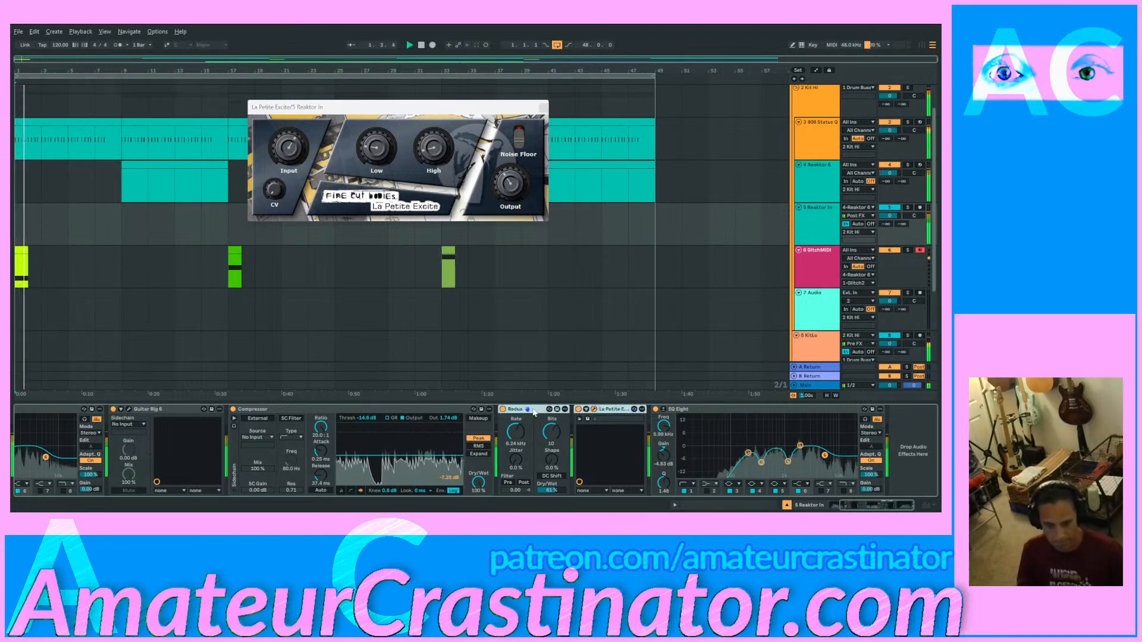
{"action": "left_click", "coordinate": [578, 409]}
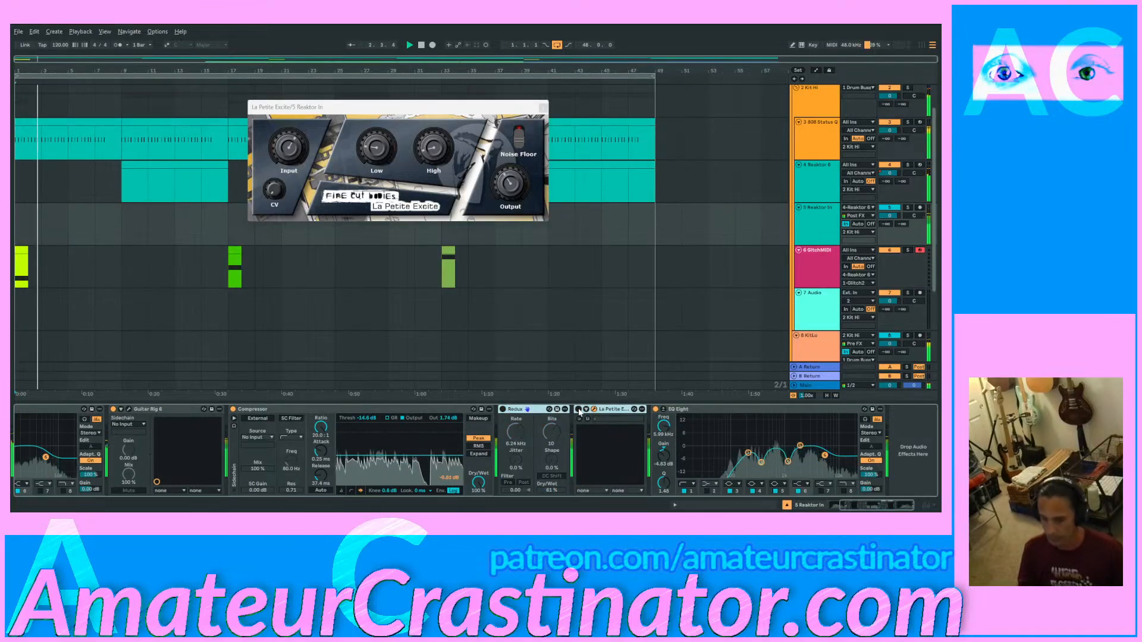
{"action": "left_click", "coordinate": [578, 409]}
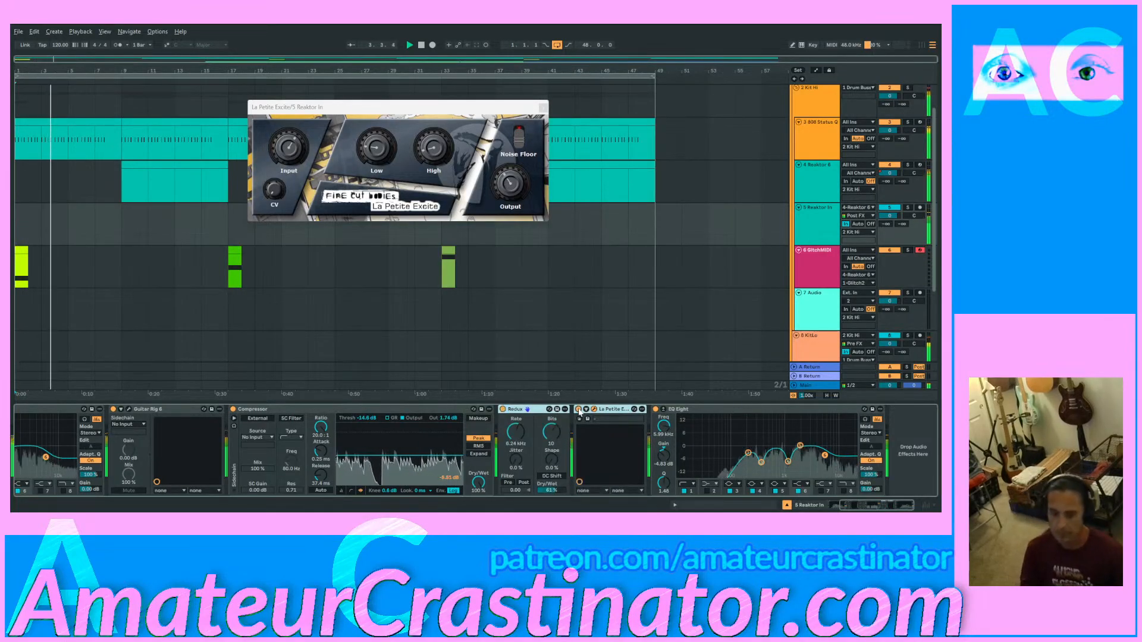
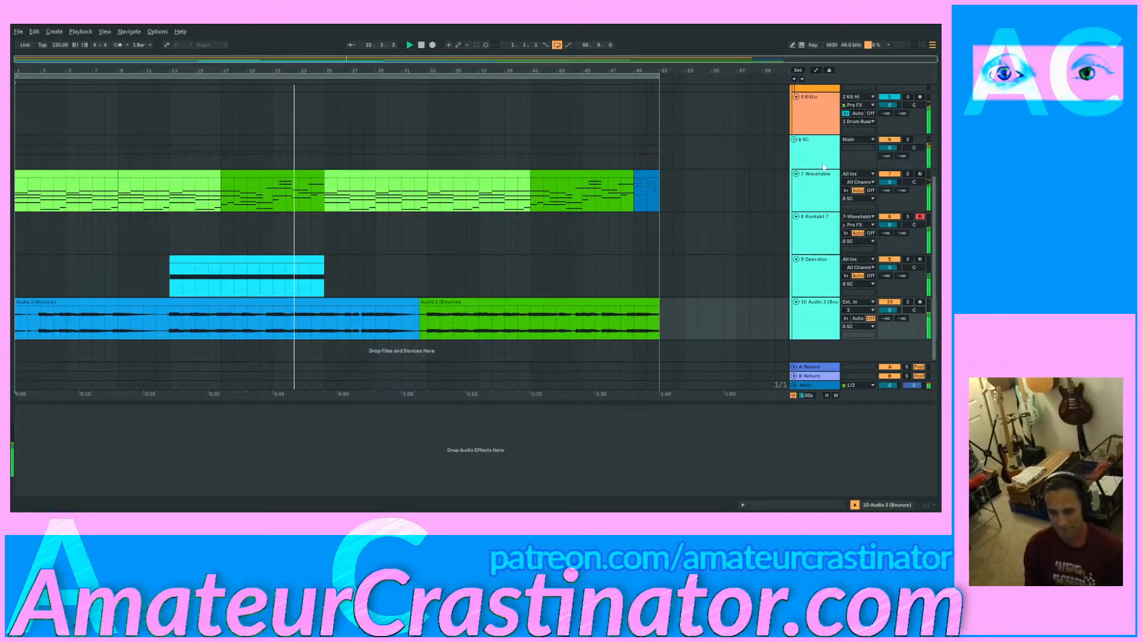
Step: Insert a Vocoder after Operator and set its Carrier to External with 10-Audio 3 (Bounce) as the audio source
{"action": "left_click", "coordinate": [797, 286]}
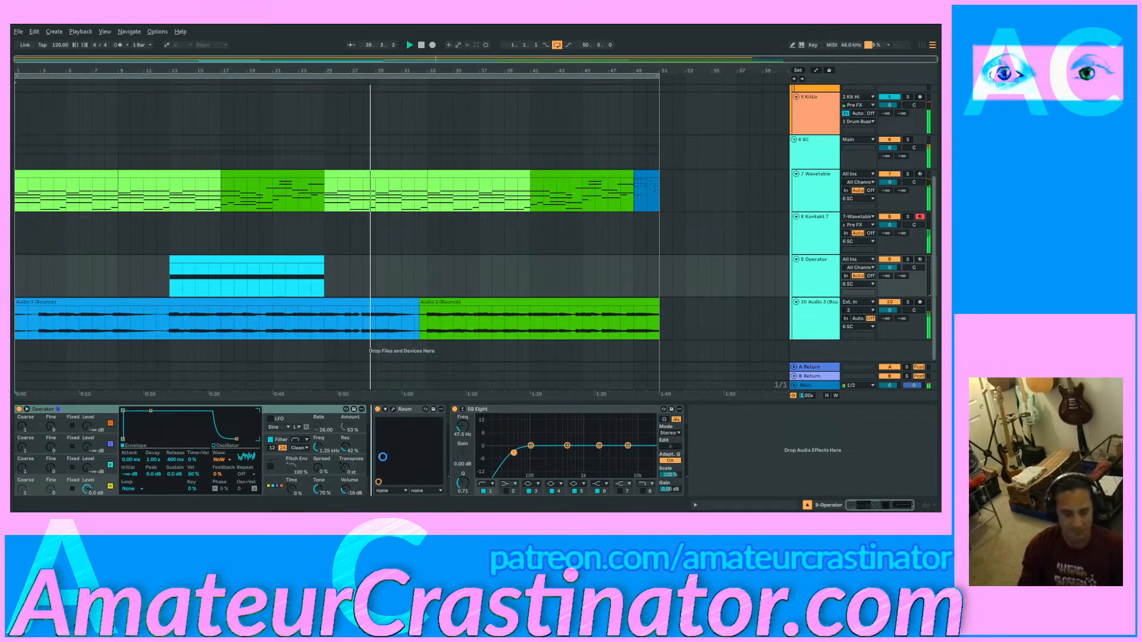
{"action": "left_click_drag", "start_coordinate": [382, 457], "coordinate": [382, 456]}
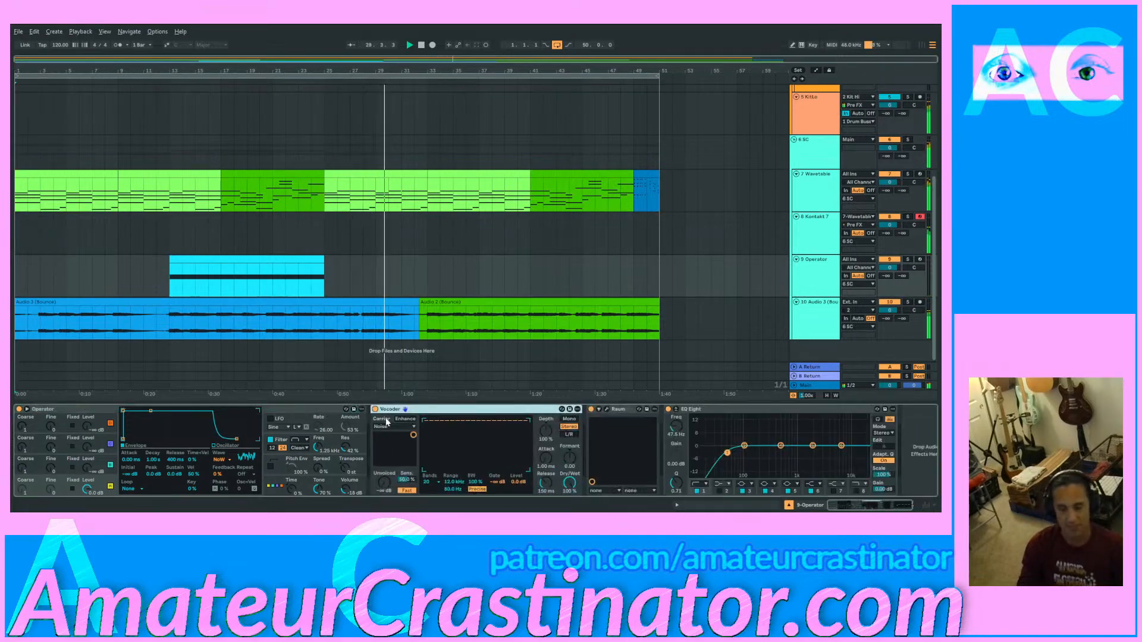
{"action": "left_click", "coordinate": [387, 423]}
{"action": "left_click", "coordinate": [398, 454]}
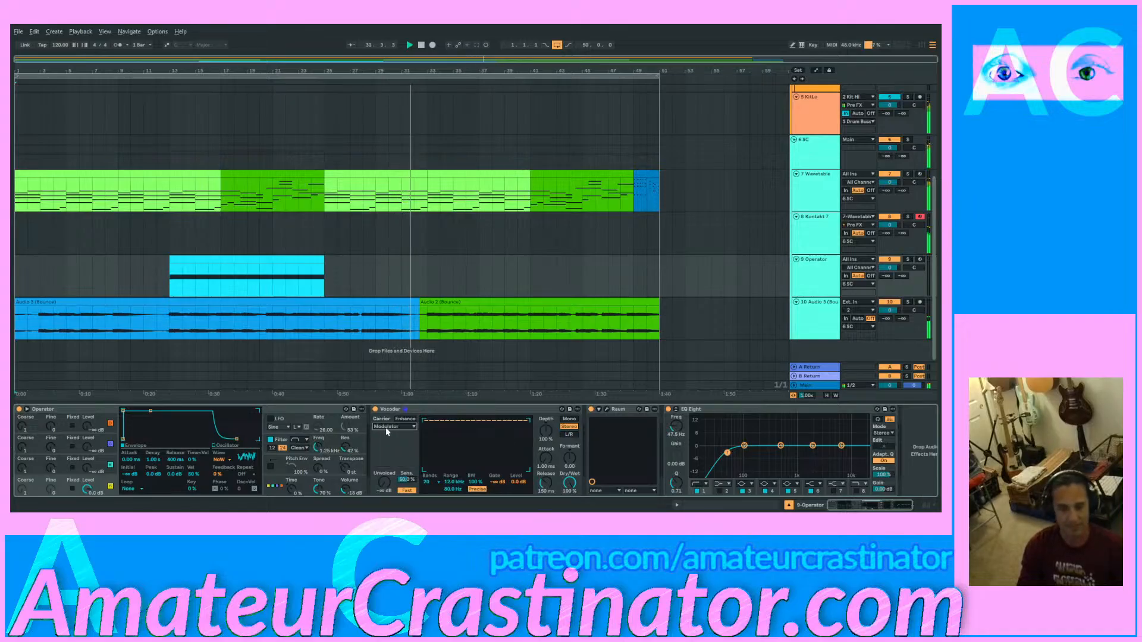
{"action": "left_click", "coordinate": [387, 428]}
{"action": "left_click", "coordinate": [397, 440]}
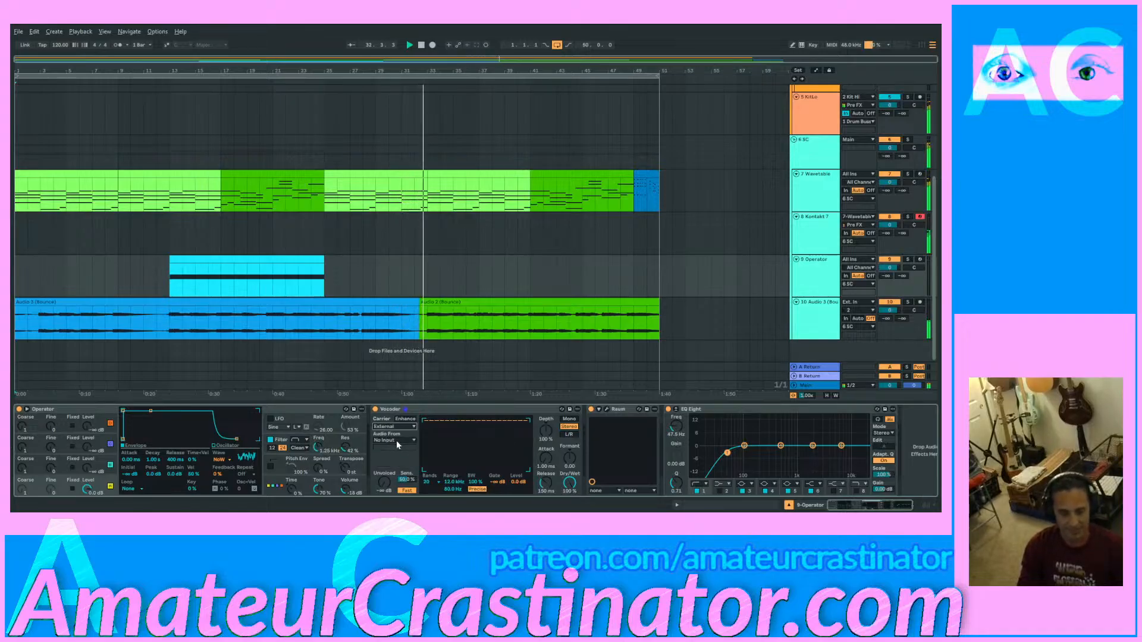
{"action": "left_click", "coordinate": [396, 440]}
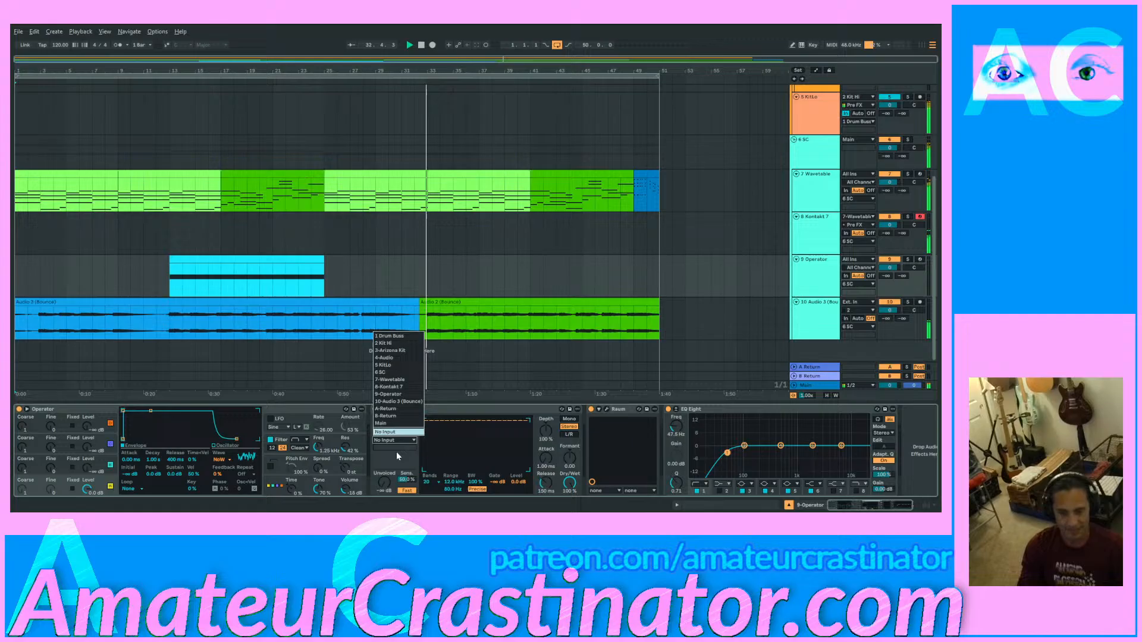
{"action": "left_click", "coordinate": [398, 401]}
Step: Reshape the Vocoder's bands with Level at 12 dB and Dry/Wet about 36.7%, and compare it bypassed from the Operator clip's start
{"action": "left_click", "coordinate": [171, 288]}
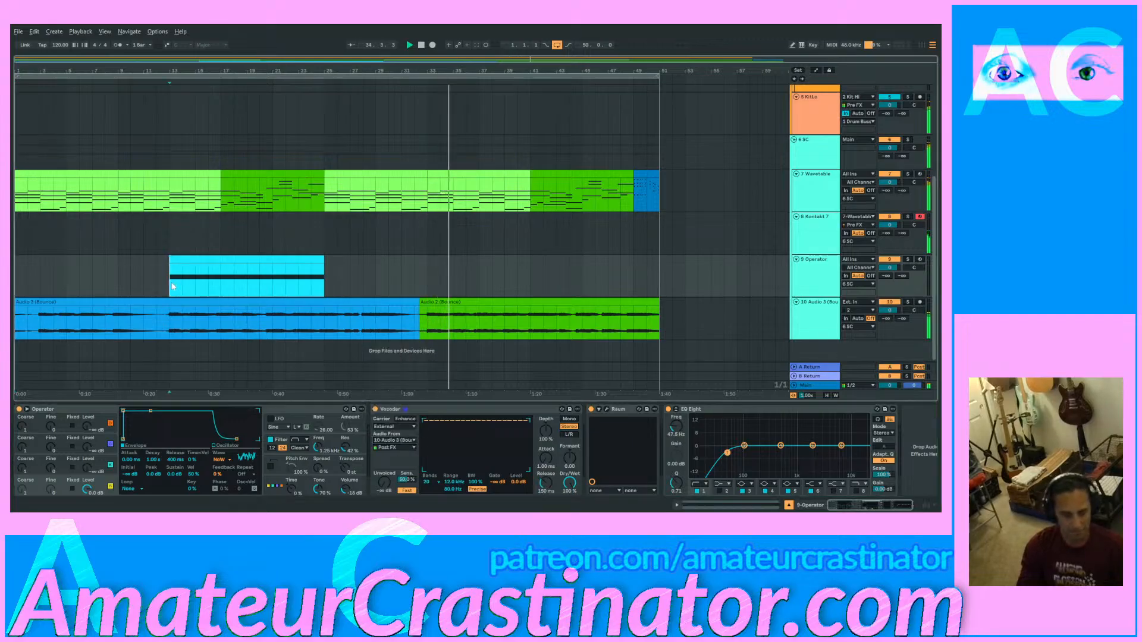
{"action": "key", "text": "space"}
{"action": "key", "text": "space"}
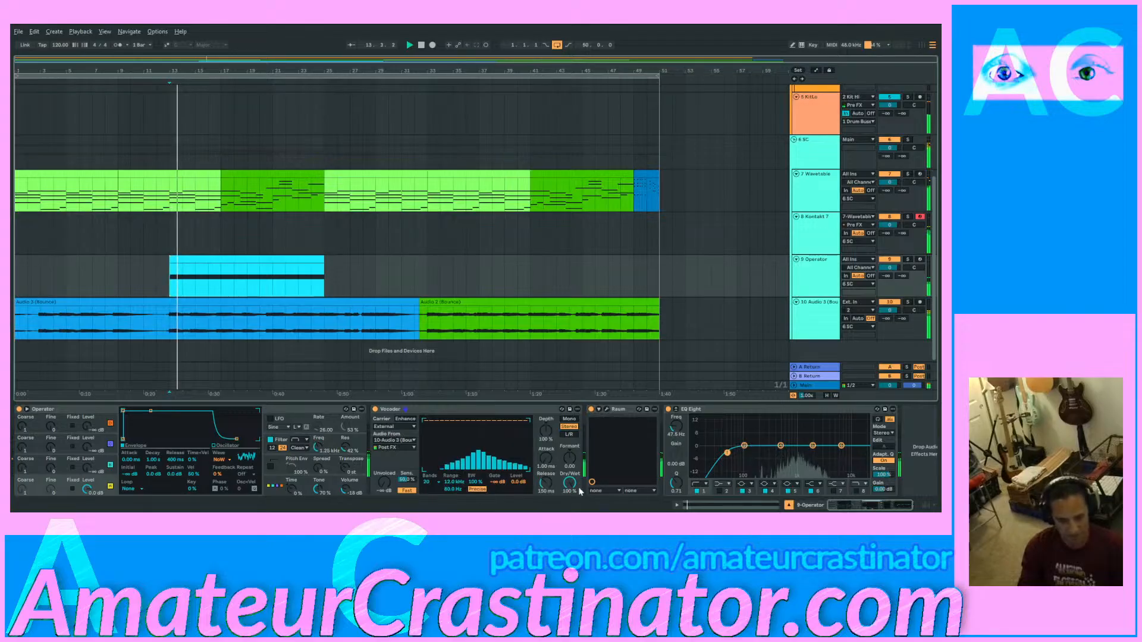
{"action": "left_click_drag", "start_coordinate": [518, 483], "coordinate": [569, 523]}
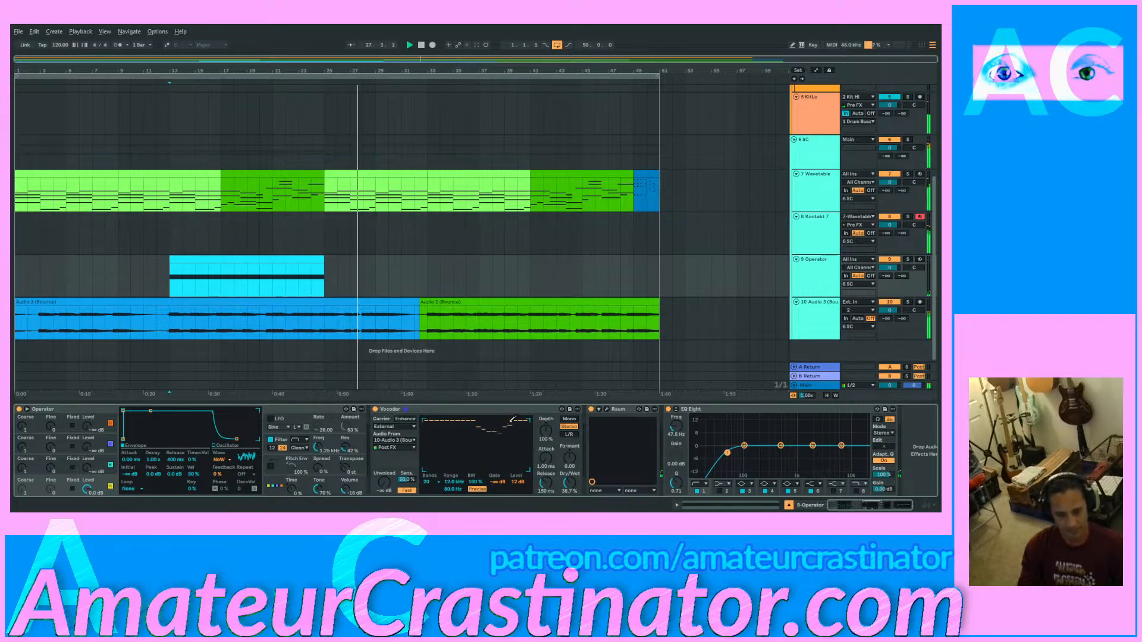
{"action": "left_click", "coordinate": [376, 410]}
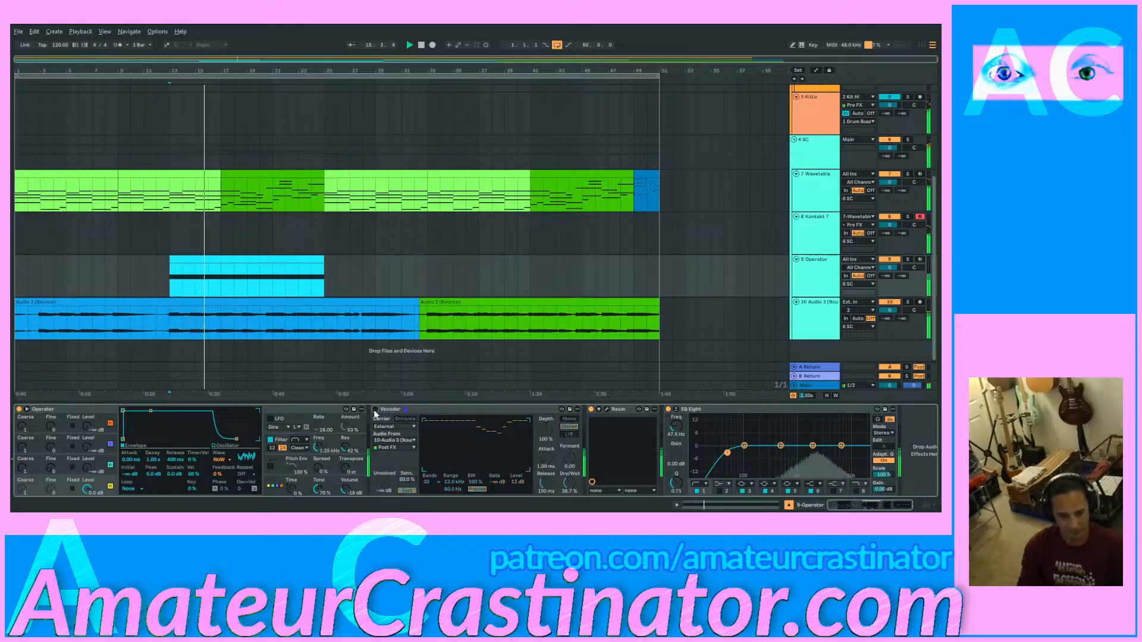
{"action": "left_click", "coordinate": [375, 410]}
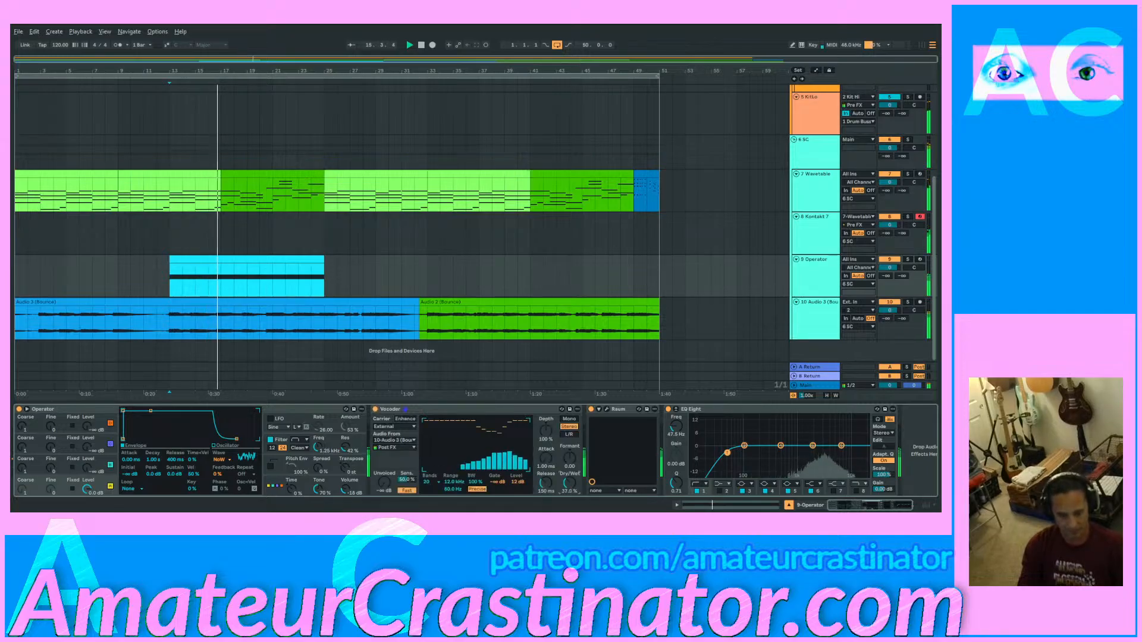
{"action": "left_click", "coordinate": [376, 410]}
{"action": "left_click", "coordinate": [375, 411]}
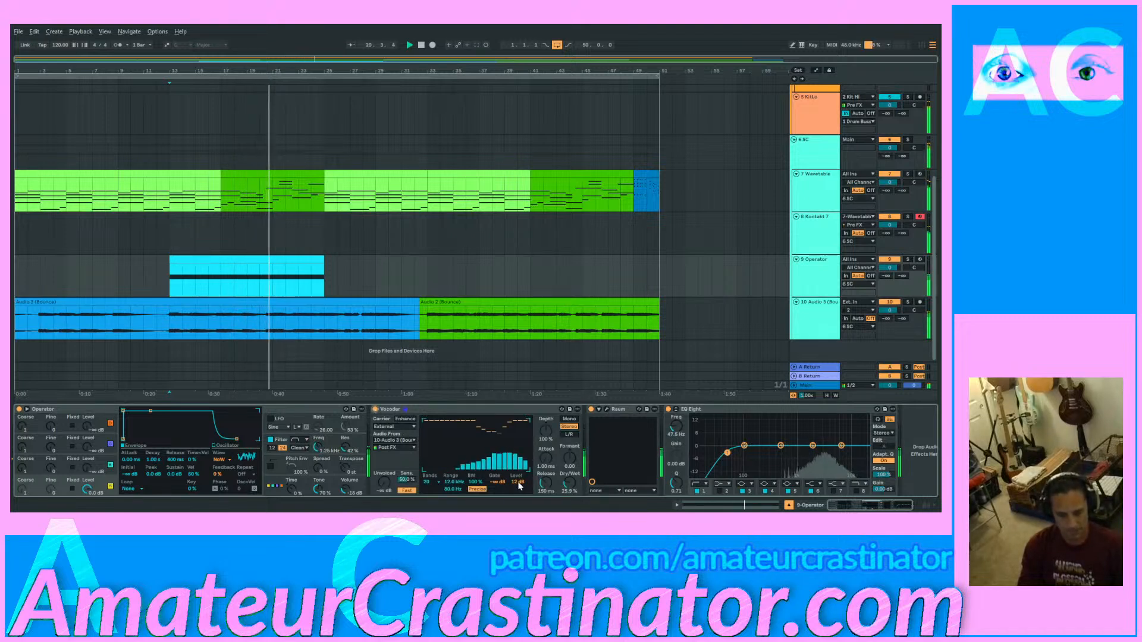
Step: Readjust the Vocoder's Level, set Depth to about 76.2% and Dry/Wet to about 28.7%, and compare it bypassed
{"action": "mouse_move", "coordinate": [516, 483]}
{"action": "left_mouse_down"}
{"action": "mouse_move", "coordinate": [516, 465]}
{"action": "mouse_move", "coordinate": [518, 492]}
{"action": "left_mouse_up"}
{"action": "mouse_move", "coordinate": [538, 436]}
{"action": "left_mouse_down"}
{"action": "mouse_move", "coordinate": [538, 425]}
{"action": "mouse_move", "coordinate": [539, 464]}
{"action": "mouse_move", "coordinate": [569, 481]}
{"action": "mouse_move", "coordinate": [568, 469]}
{"action": "mouse_move", "coordinate": [568, 480]}
{"action": "left_mouse_up"}
{"action": "key", "text": "space"}
{"action": "key", "text": "space"}
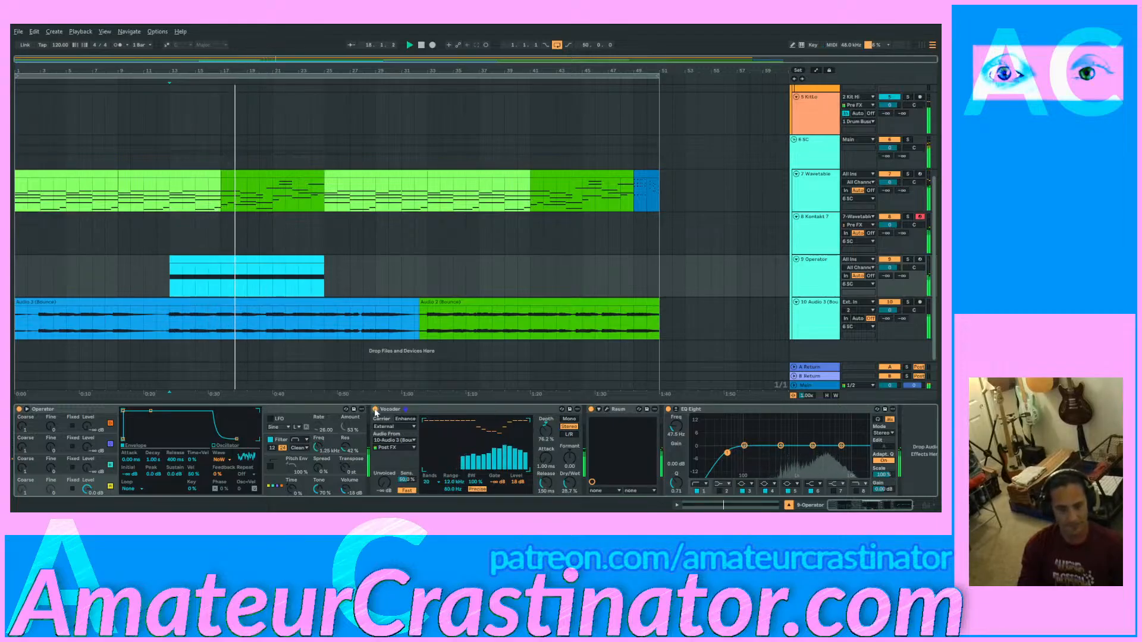
{"action": "left_click", "coordinate": [375, 410]}
{"action": "left_click", "coordinate": [375, 410]}
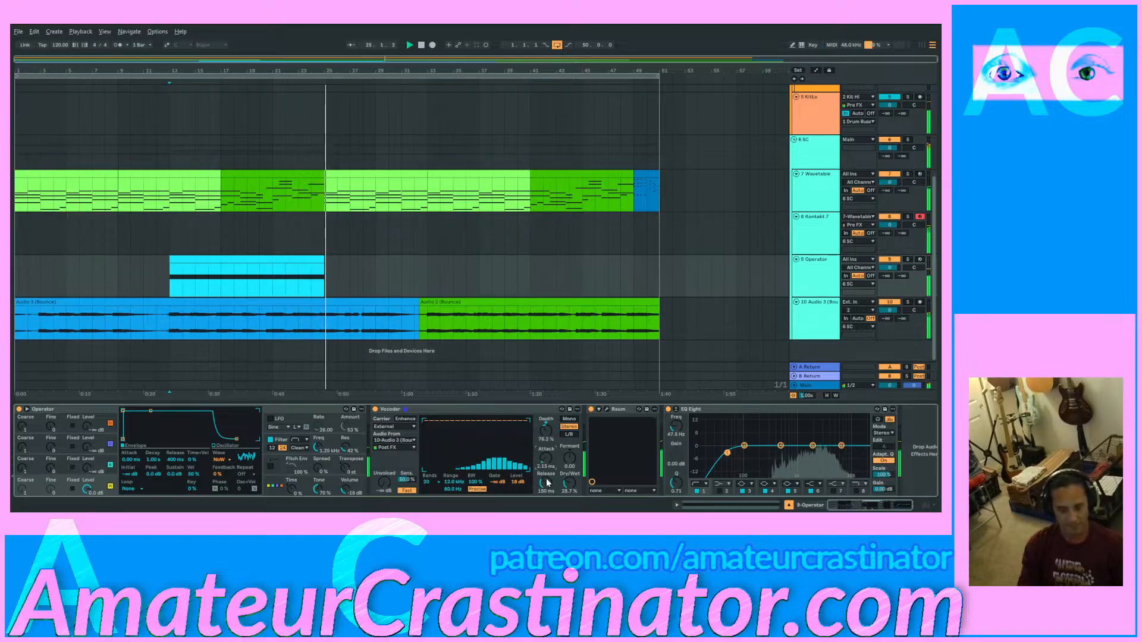
Step: Set the Vocoder's Release to about 1.03 s and Formant to about 1.71, and compare it bypassed
{"action": "key", "text": "space"}
{"action": "key", "text": "space"}
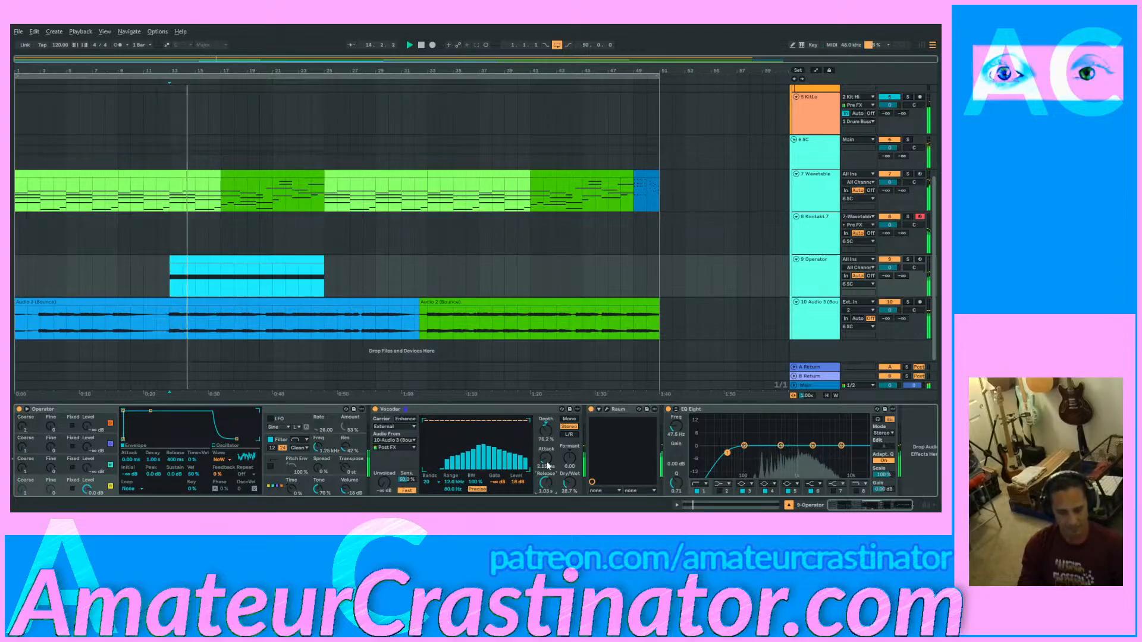
{"action": "left_click_drag", "start_coordinate": [569, 465], "coordinate": [566, 460]}
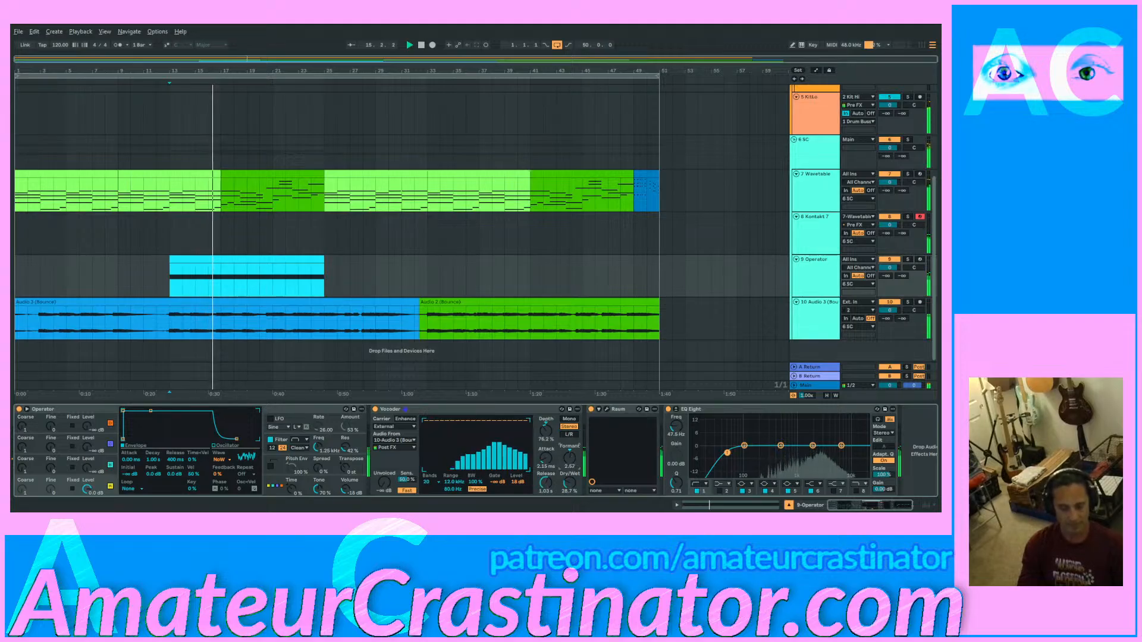
{"action": "left_click_drag", "start_coordinate": [569, 458], "coordinate": [572, 460]}
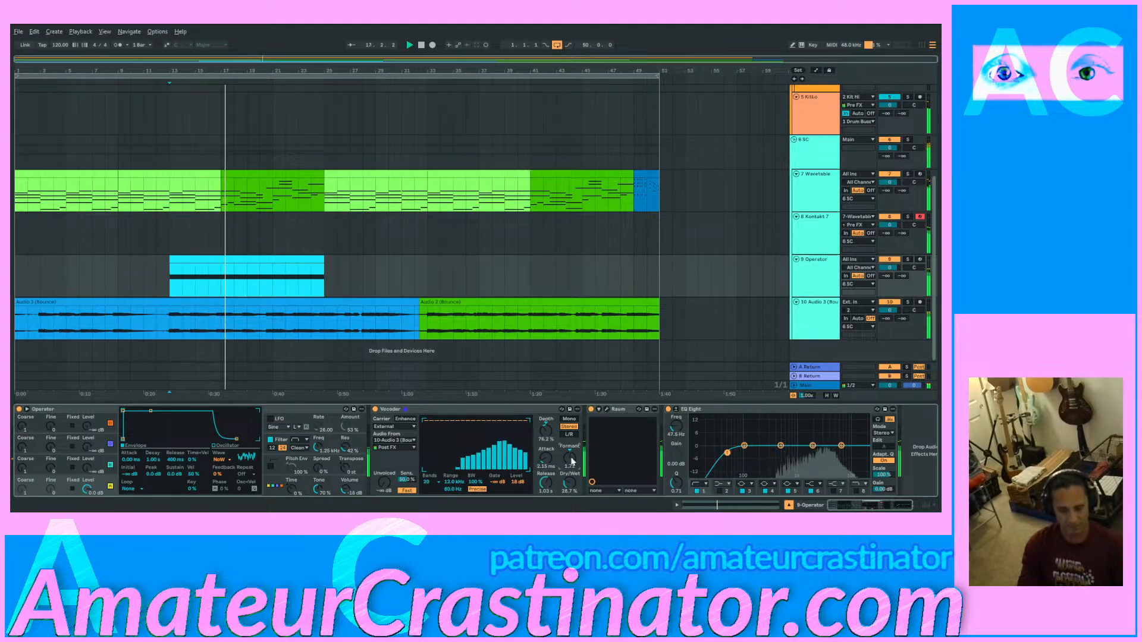
{"action": "left_click", "coordinate": [377, 409]}
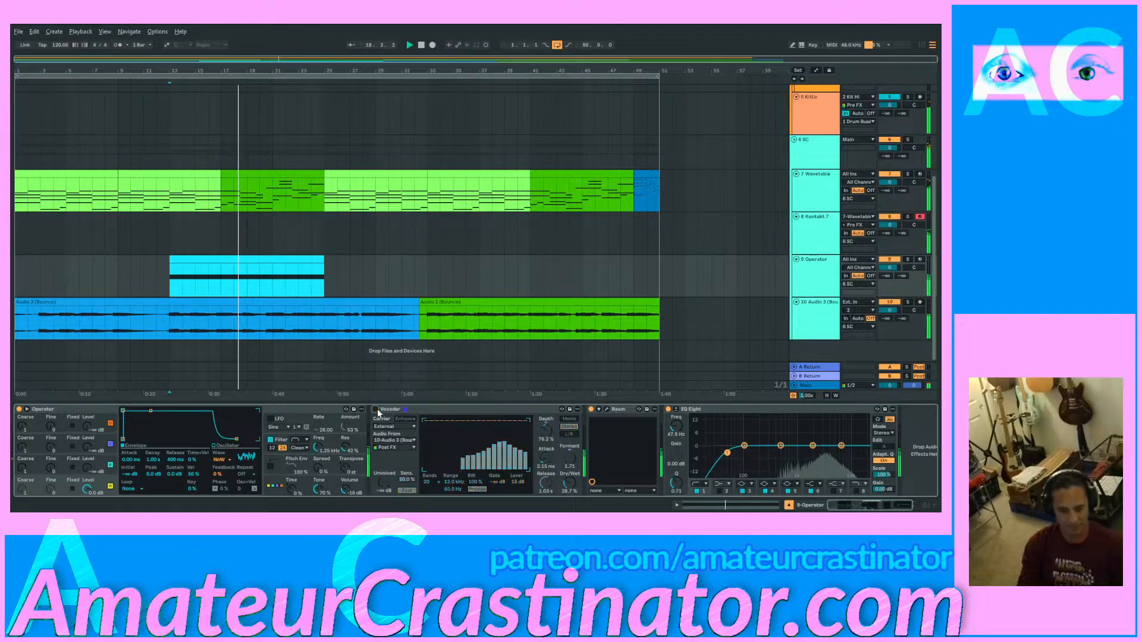
{"action": "left_click", "coordinate": [377, 409]}
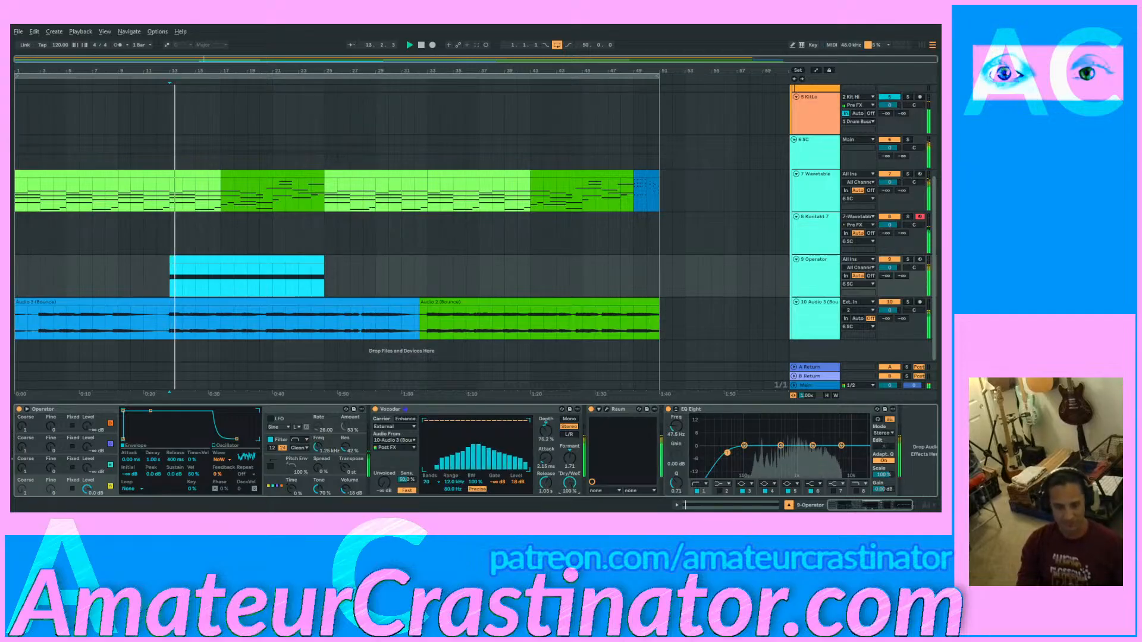
Step: Set the Vocoder's Dry/Wet to 100% and duplicate the Operator clip three times
{"action": "left_click_drag", "start_coordinate": [570, 482], "coordinate": [572, 487]}
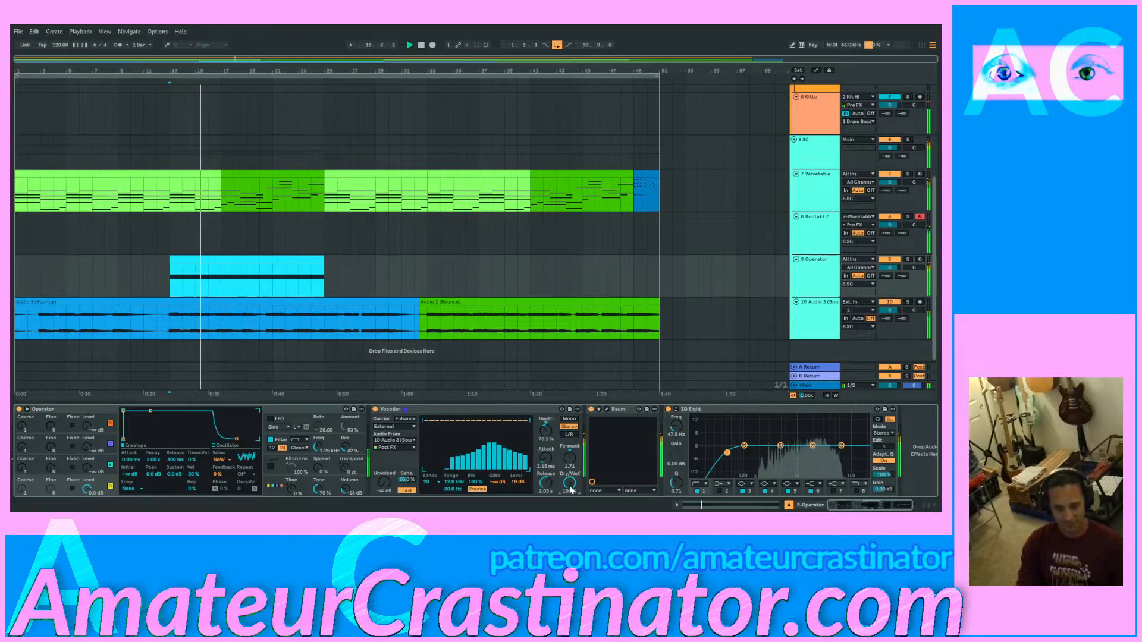
{"action": "left_click", "coordinate": [286, 258]}
{"action": "key", "text": "ctrl+d"}
{"action": "key", "text": "ctrl+d"}
{"action": "key", "text": "ctrl+d"}
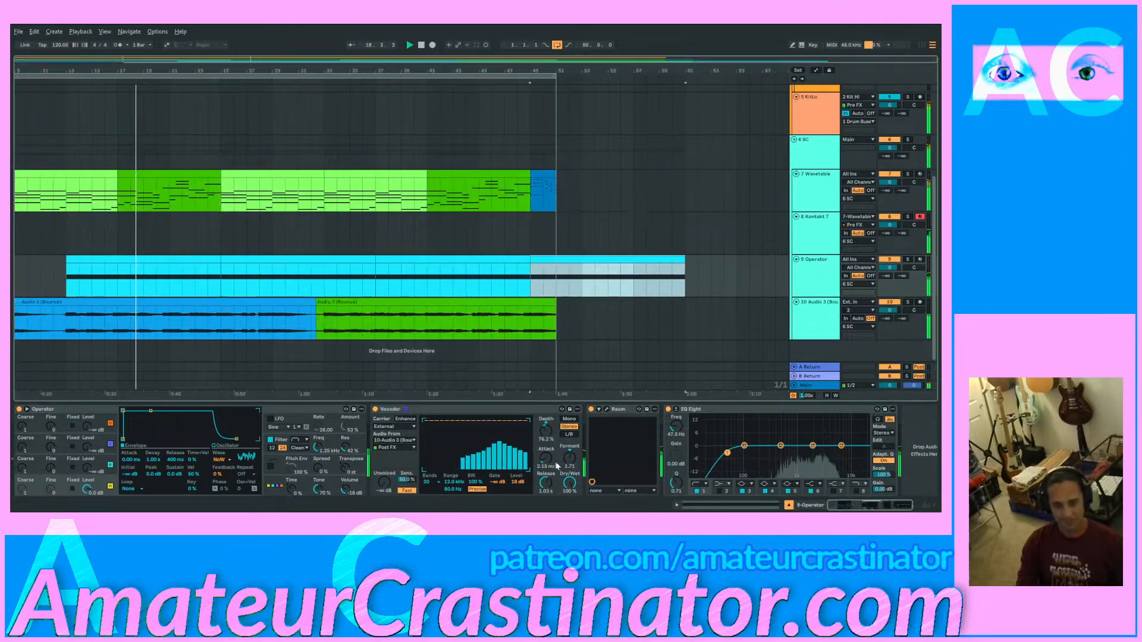
Step: Automate the Vocoder's Dry/Wet to ramp from 0 to 100% across the first Operator clip
{"action": "left_click", "coordinate": [224, 270]}
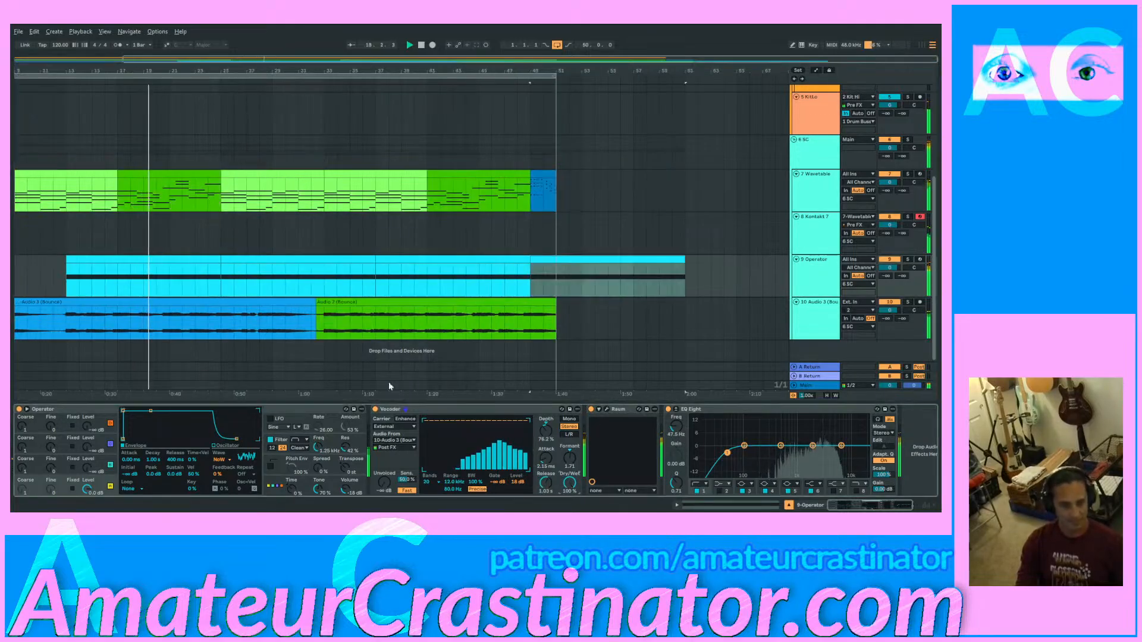
{"action": "key", "text": "a"}
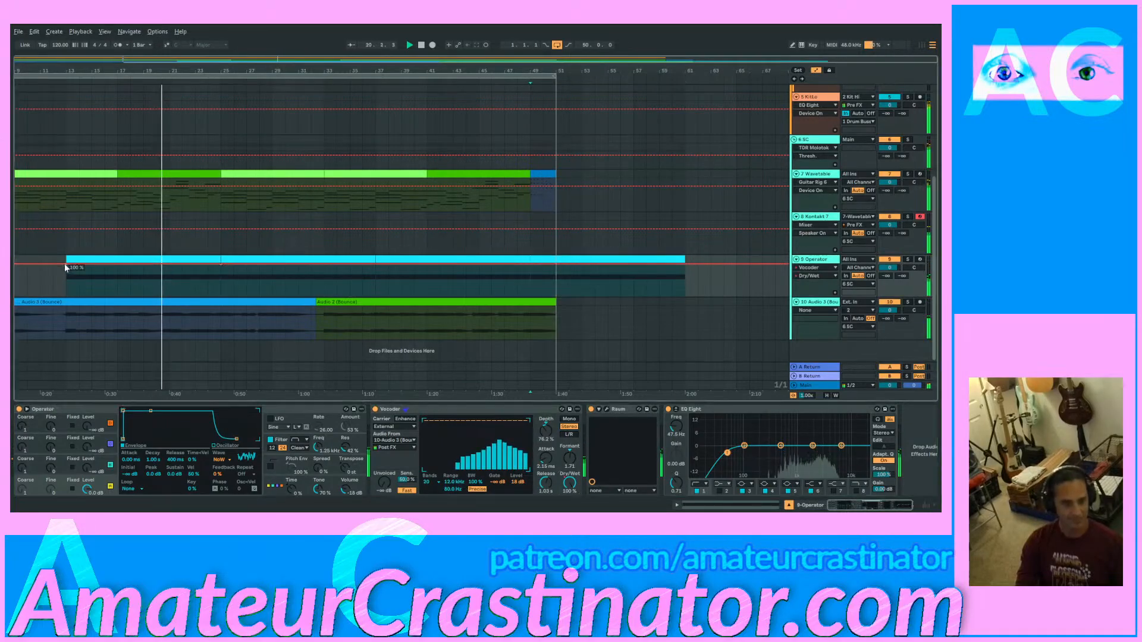
{"action": "left_click", "coordinate": [67, 267]}
{"action": "left_click_drag", "start_coordinate": [67, 267], "coordinate": [80, 295]}
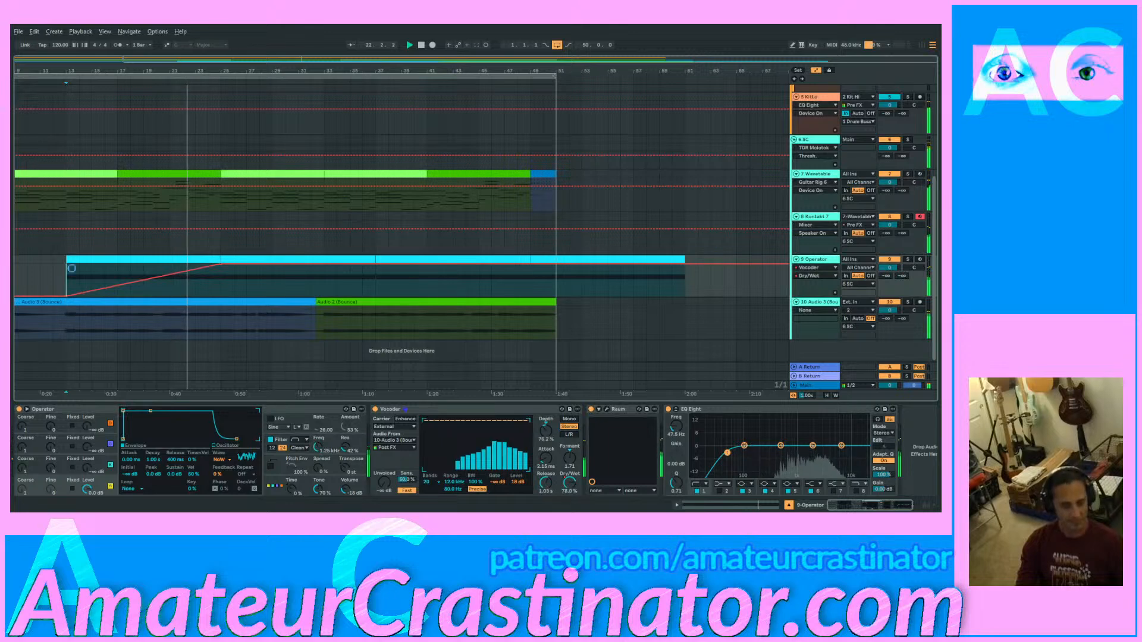
{"action": "left_click", "coordinate": [97, 260]}
{"action": "key", "text": "a"}
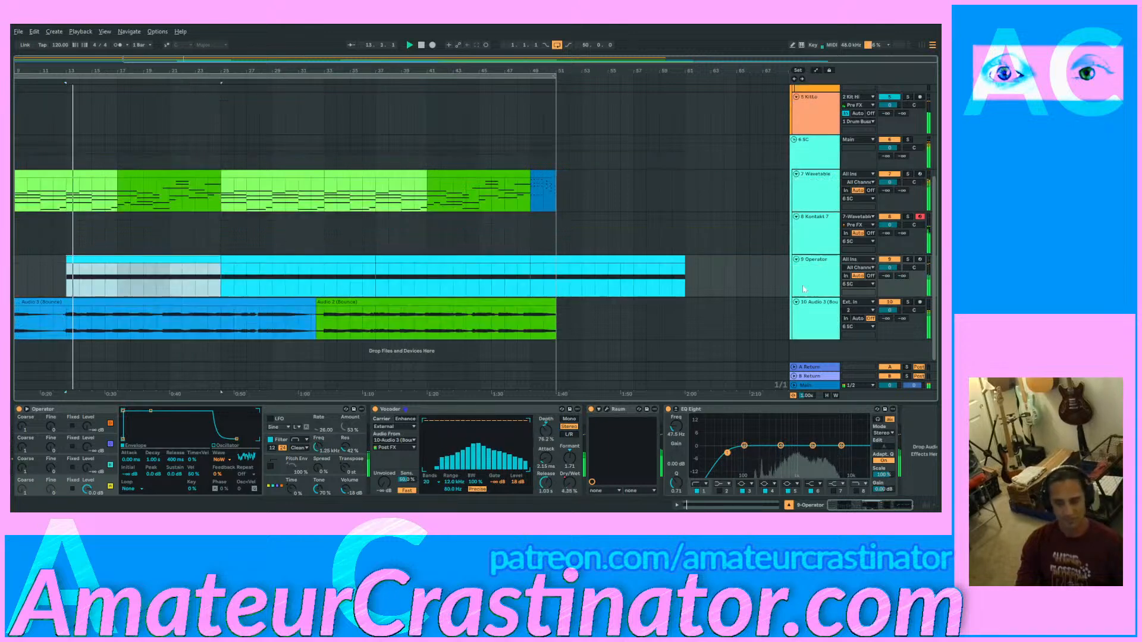
Step: Examine the Operator track's Vocoder automation and the automation of Operator's Filter Freq
{"action": "key", "text": "a"}
{"action": "left_click", "coordinate": [812, 265]}
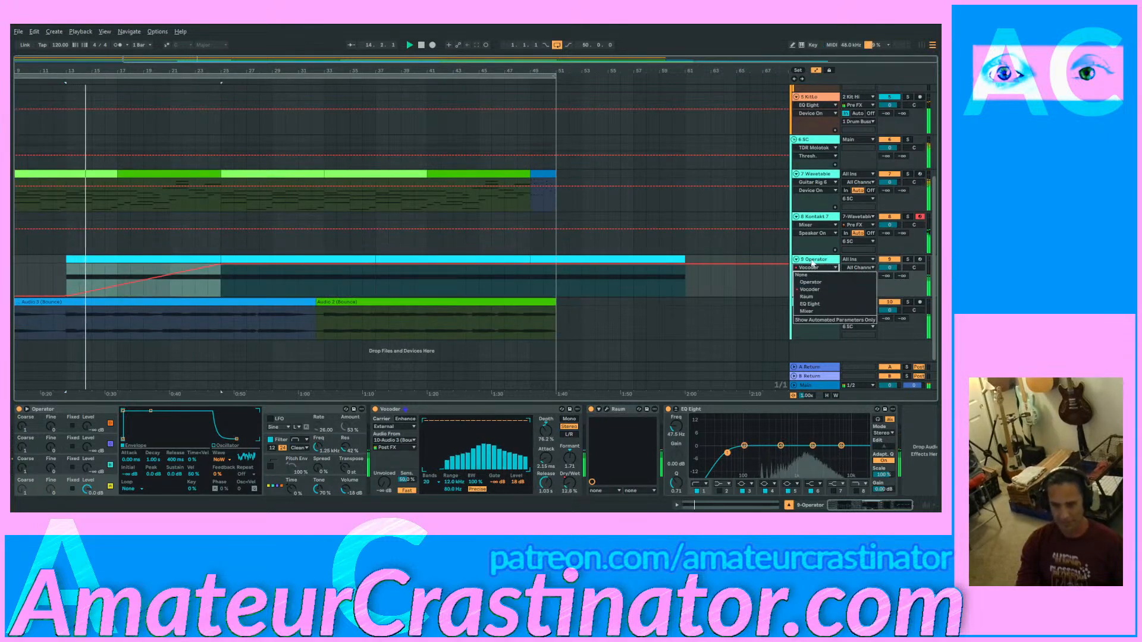
{"action": "left_click", "coordinate": [809, 289]}
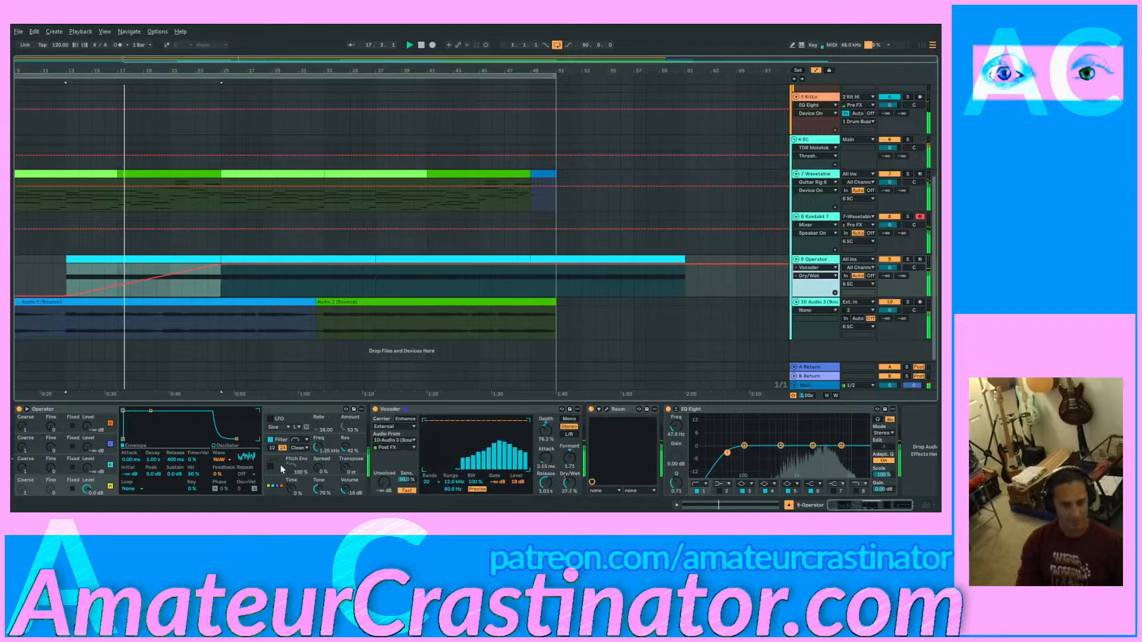
{"action": "left_click", "coordinate": [335, 445]}
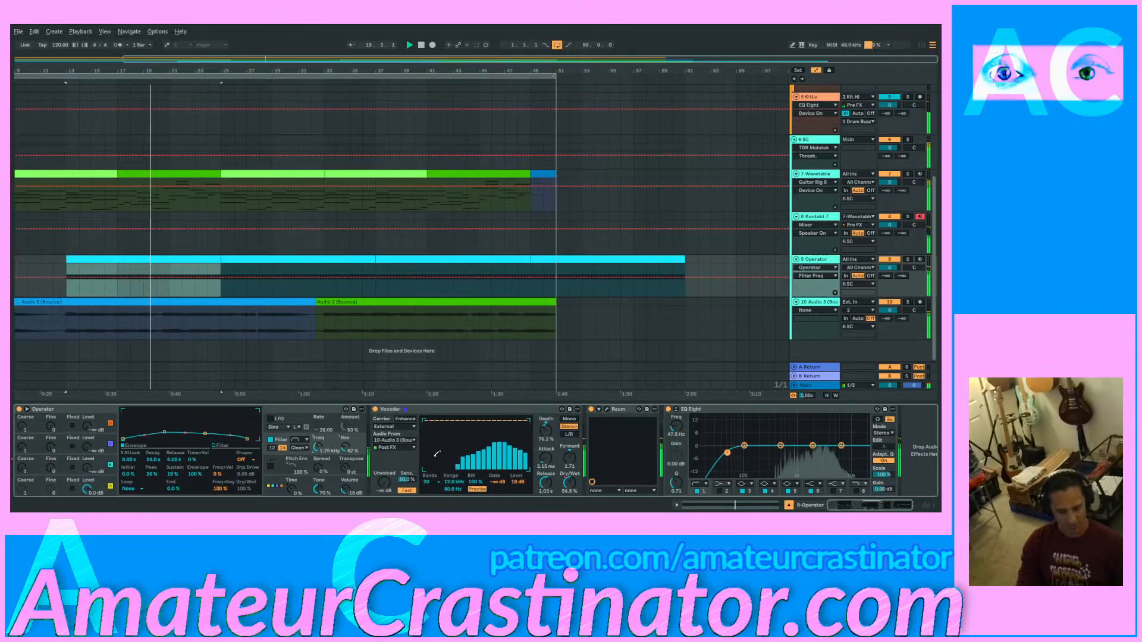
{"action": "key", "text": "a"}
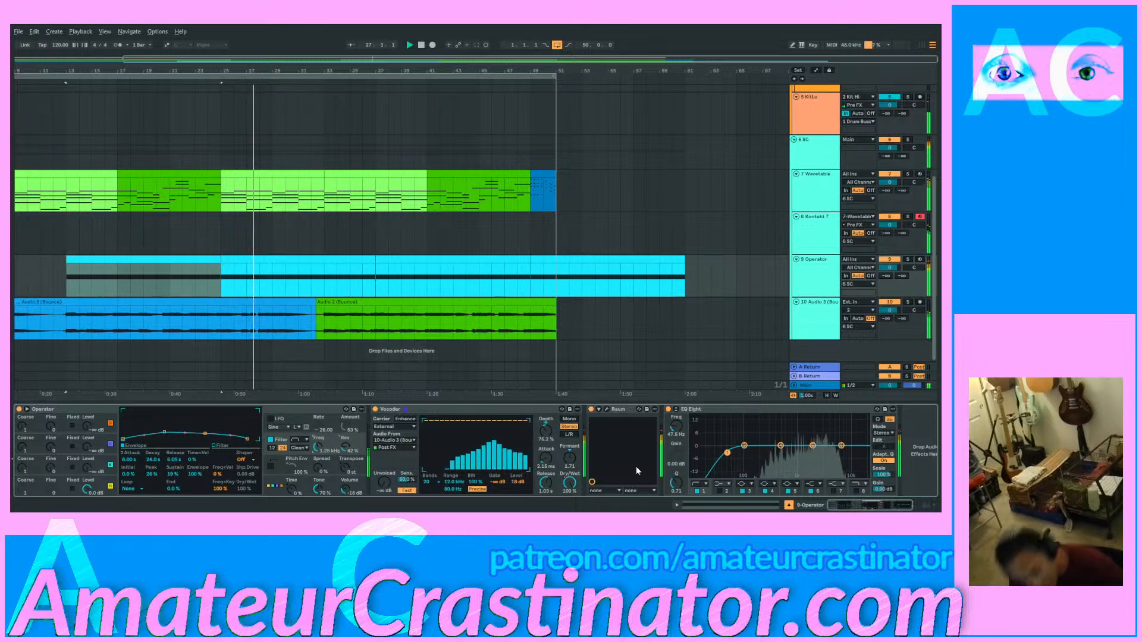
Step: Consolidate the four Operator clips into one continuous MIDI clip
{"action": "double_click", "coordinate": [218, 259]}
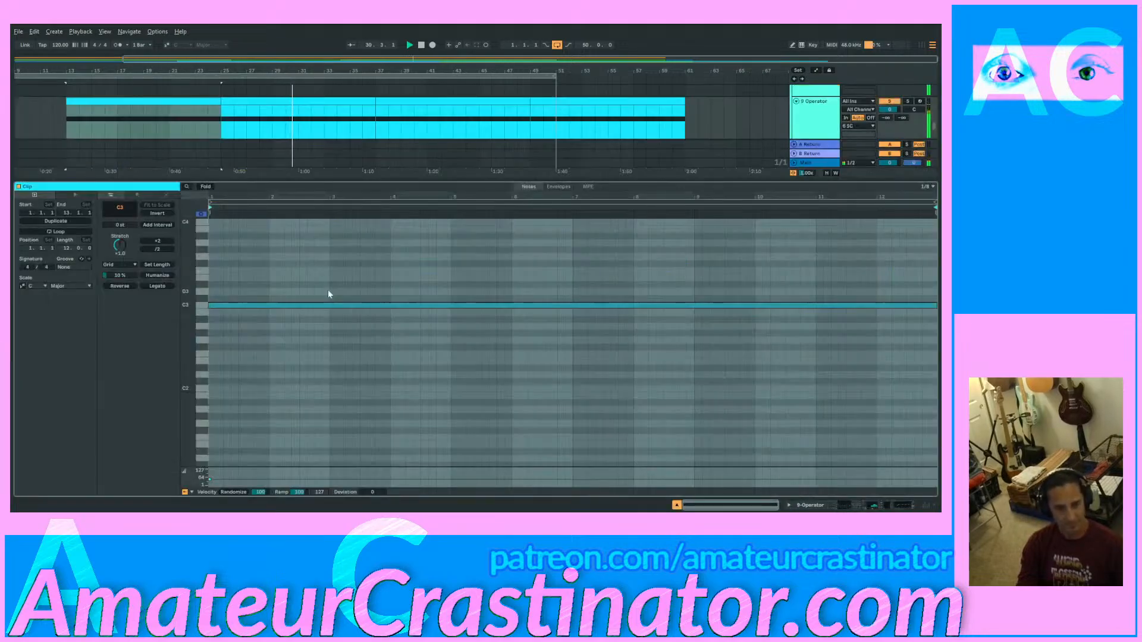
{"action": "left_click", "coordinate": [243, 306]}
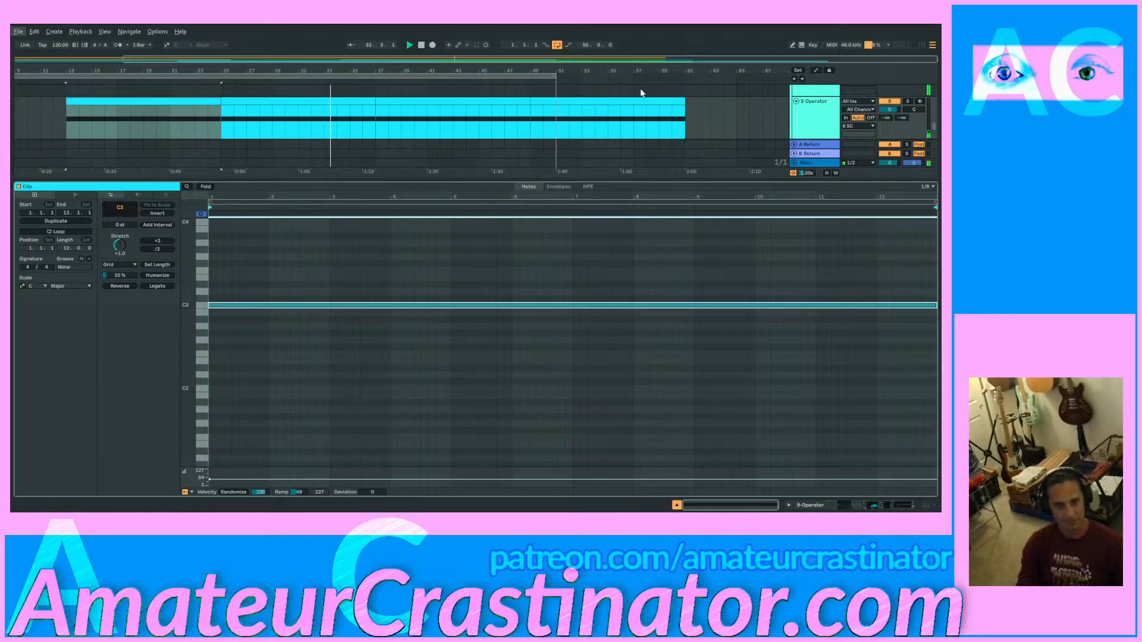
{"action": "key", "text": "ctrl+a"}
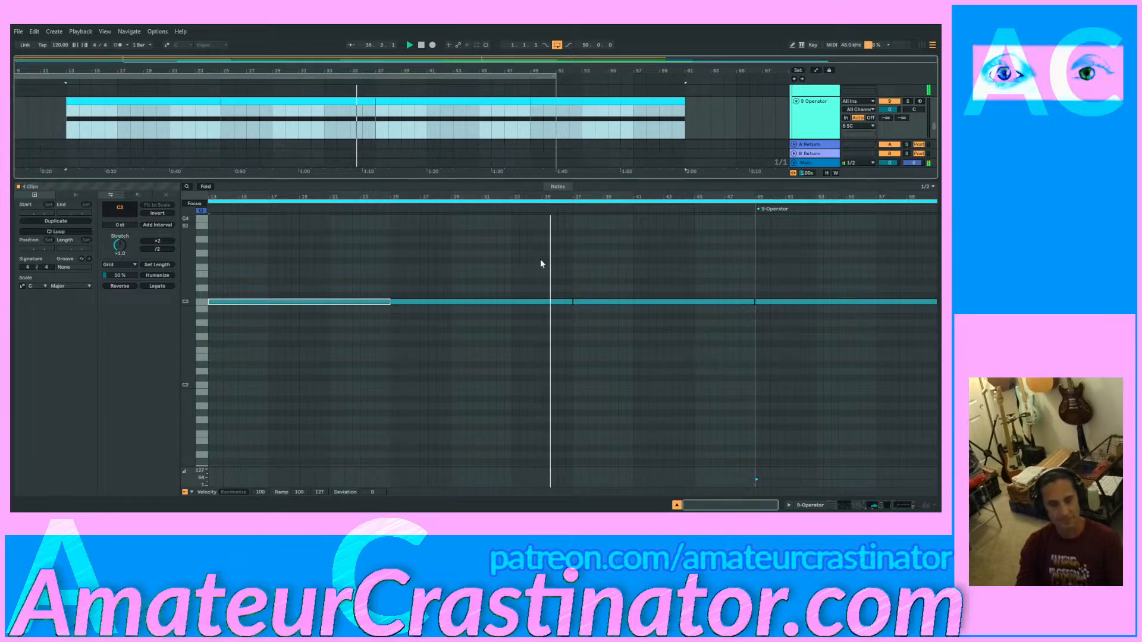
{"action": "left_click", "coordinate": [349, 105]}
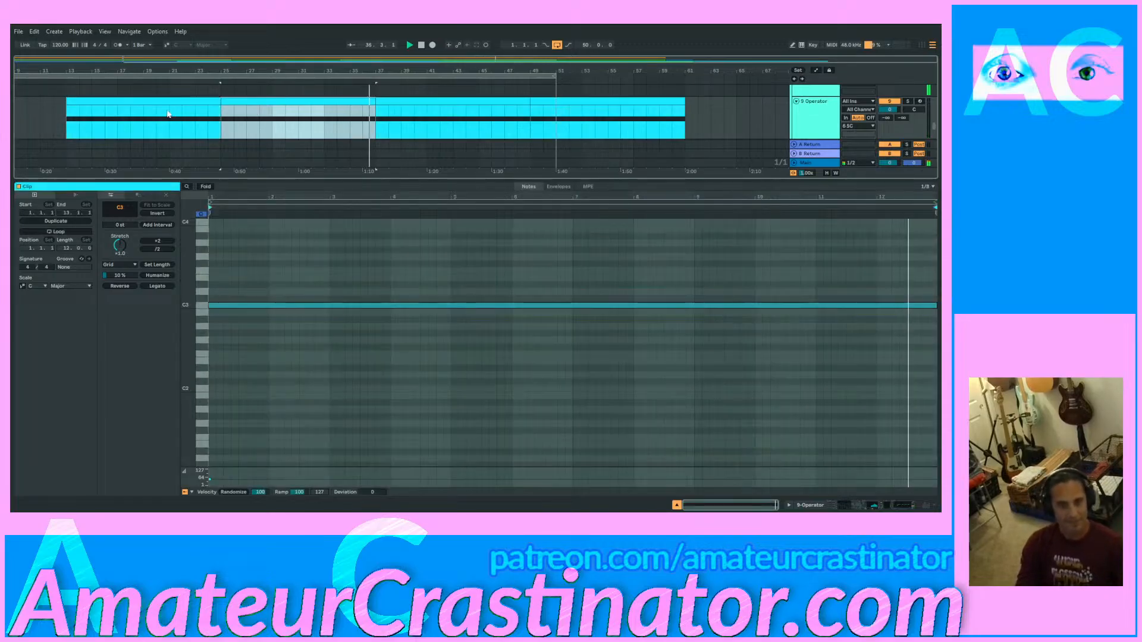
{"action": "key", "text": "ctrl+j"}
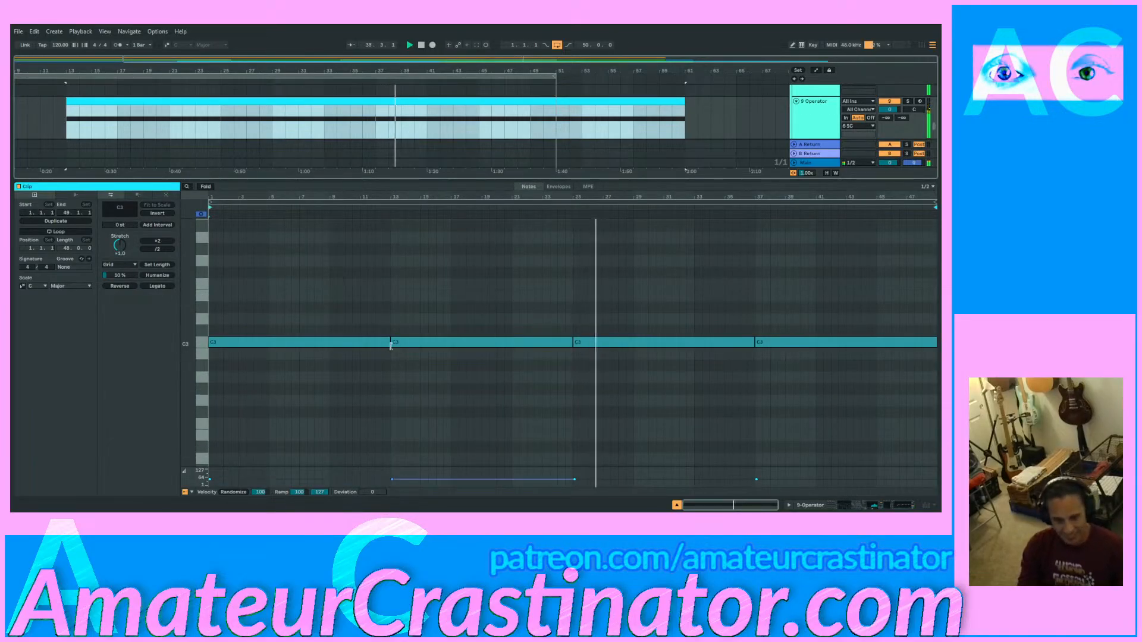
Step: Add a B2 note about 18 bars long below the C3 drone and duplicate it end to end
{"action": "left_click_drag", "start_coordinate": [285, 355], "coordinate": [451, 357]}
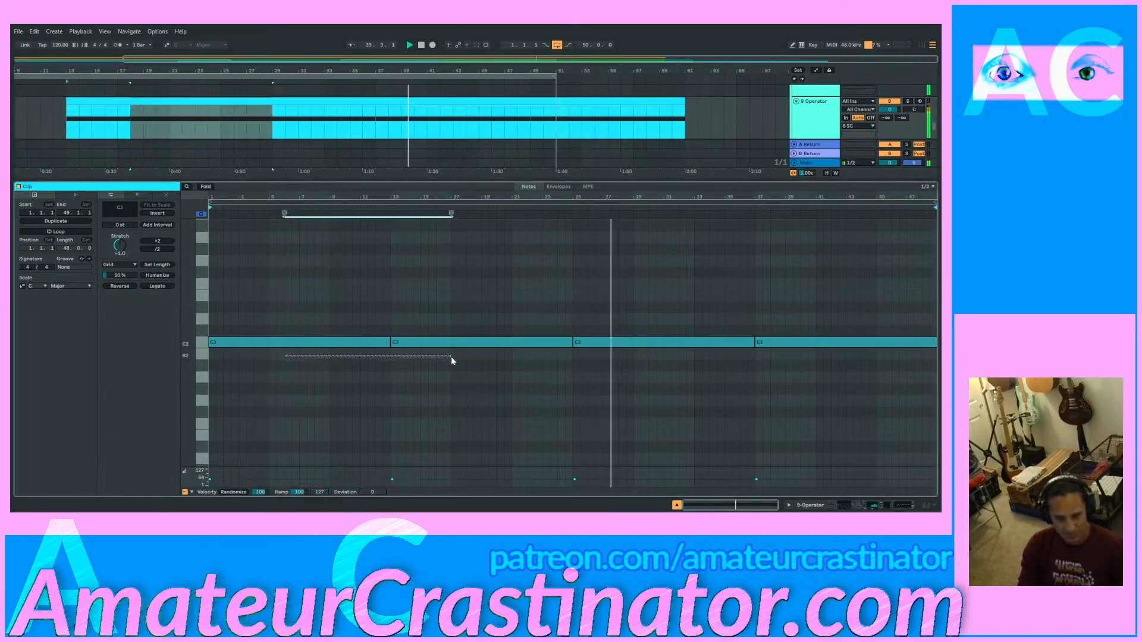
{"action": "double_click", "coordinate": [304, 356]}
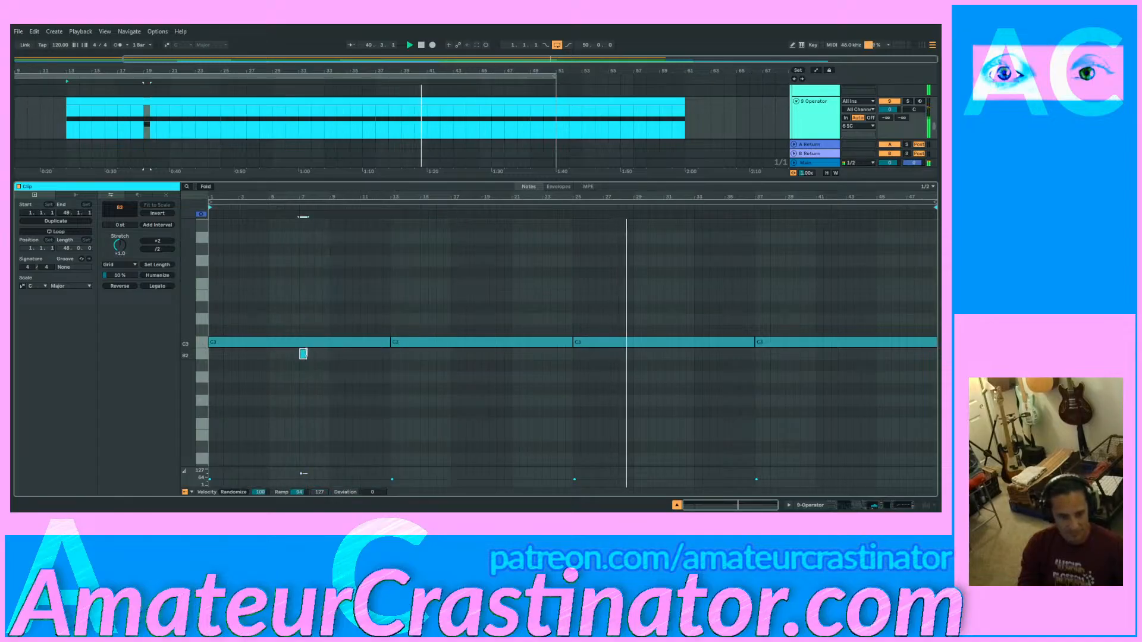
{"action": "left_click_drag", "start_coordinate": [306, 354], "coordinate": [586, 370]}
{"action": "key", "text": "ctrl+d"}
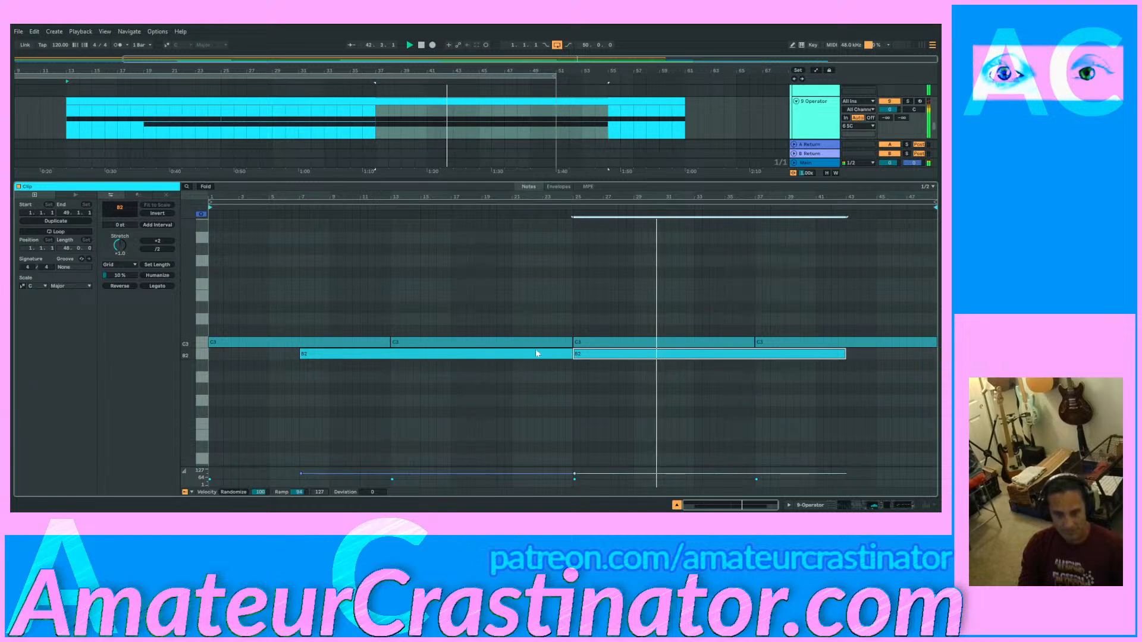
Step: Move both B2 notes about 3.5 bars earlier in the clip, keeping them end to end
{"action": "left_click_drag", "start_coordinate": [532, 355], "coordinate": [510, 357]}
{"action": "left_click_drag", "start_coordinate": [630, 354], "coordinate": [607, 354]}
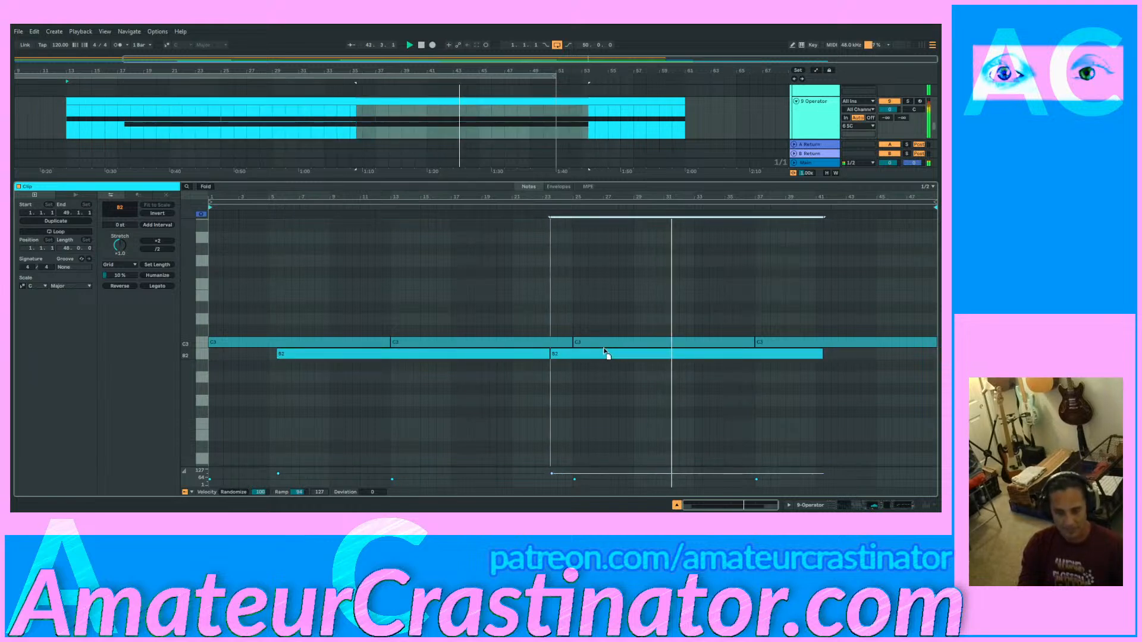
{"action": "left_click_drag", "start_coordinate": [517, 357], "coordinate": [484, 357]}
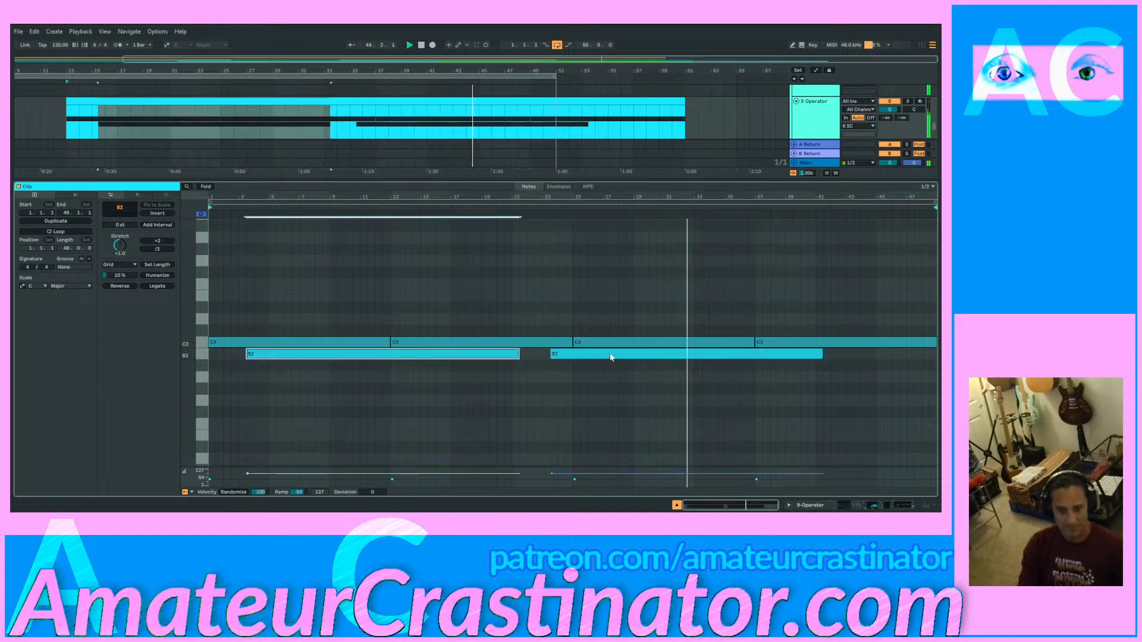
{"action": "left_click_drag", "start_coordinate": [612, 358], "coordinate": [576, 357]}
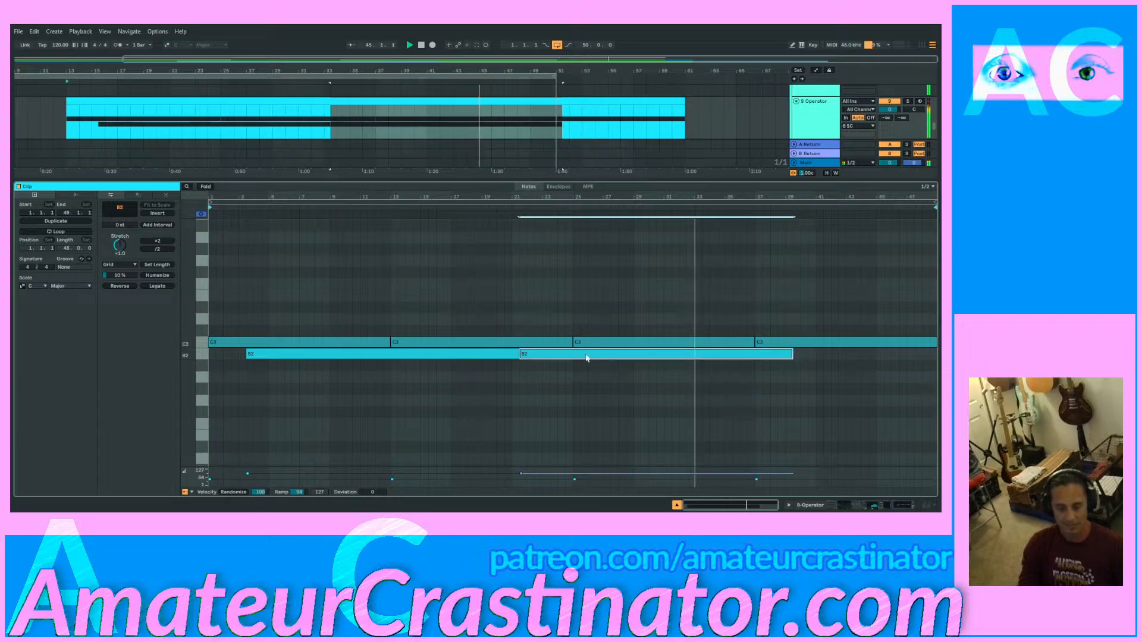
Step: Set the Release of Operator's noise oscillator to about 1.31 s and lower the Vocoder's Level to about 6.3 dB
{"action": "left_click", "coordinate": [805, 505]}
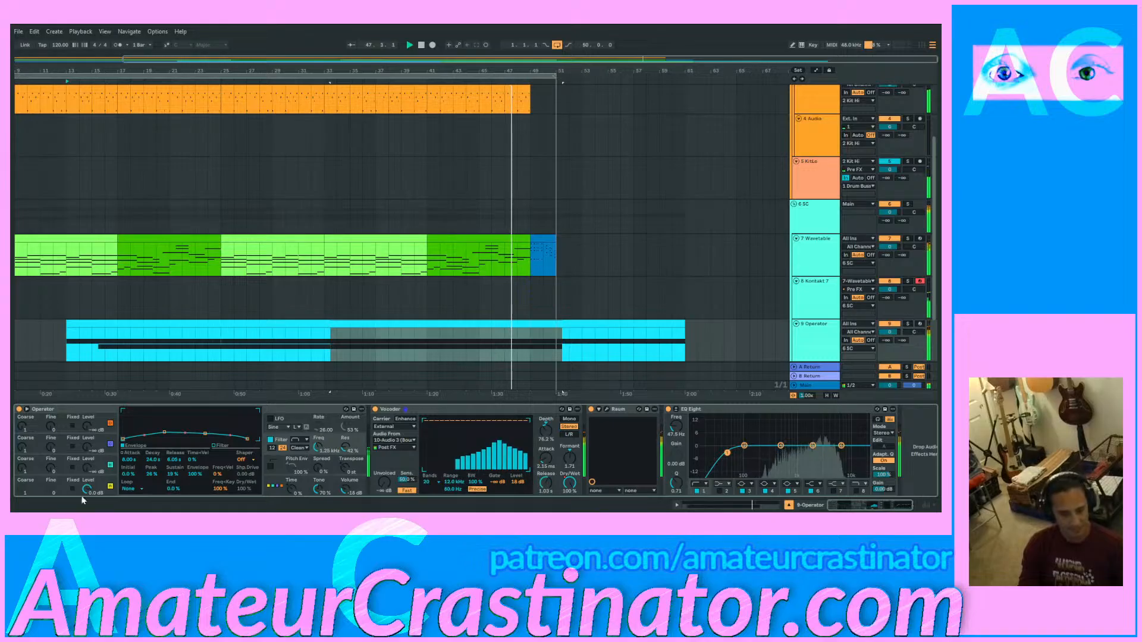
{"action": "left_click", "coordinate": [60, 484]}
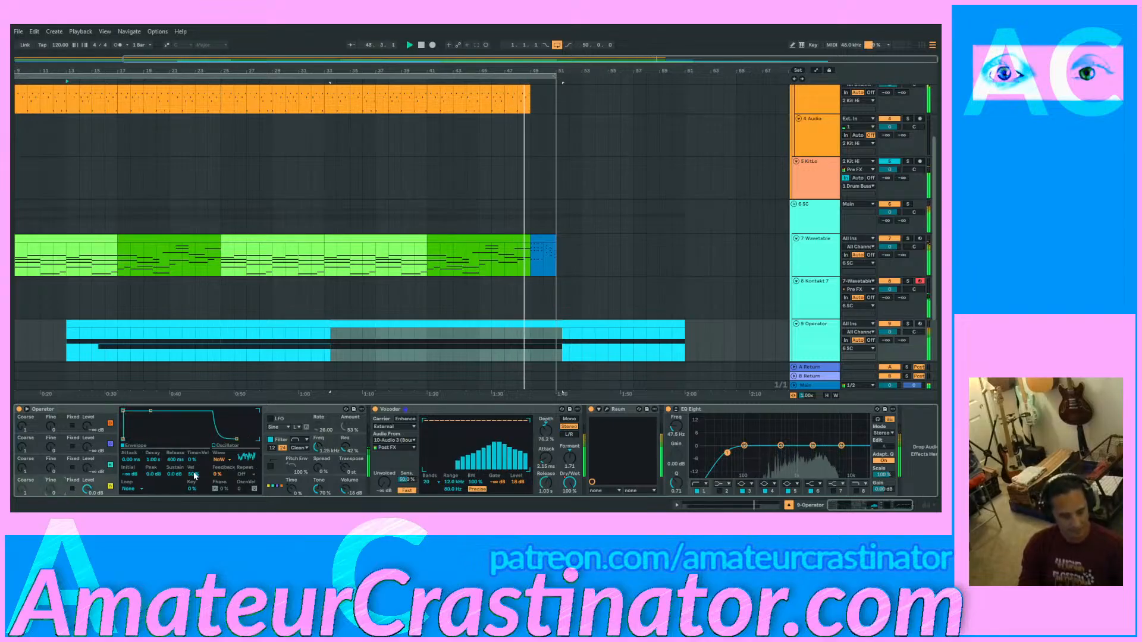
{"action": "left_click_drag", "start_coordinate": [174, 462], "coordinate": [174, 440]}
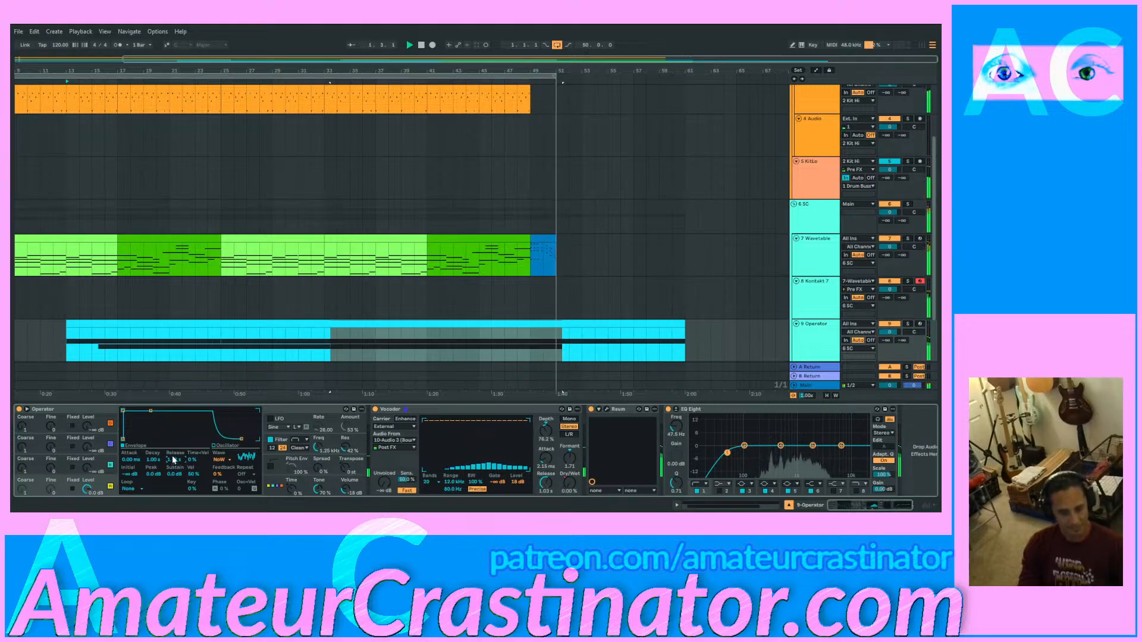
{"action": "left_click", "coordinate": [97, 328]}
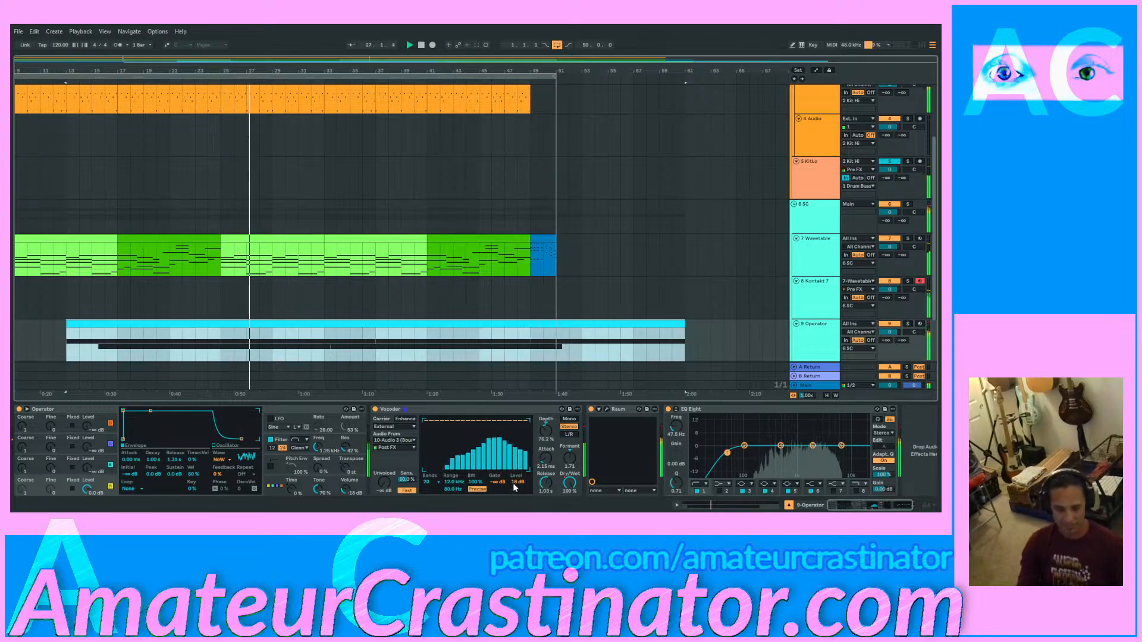
{"action": "left_click_drag", "start_coordinate": [514, 482], "coordinate": [514, 501]}
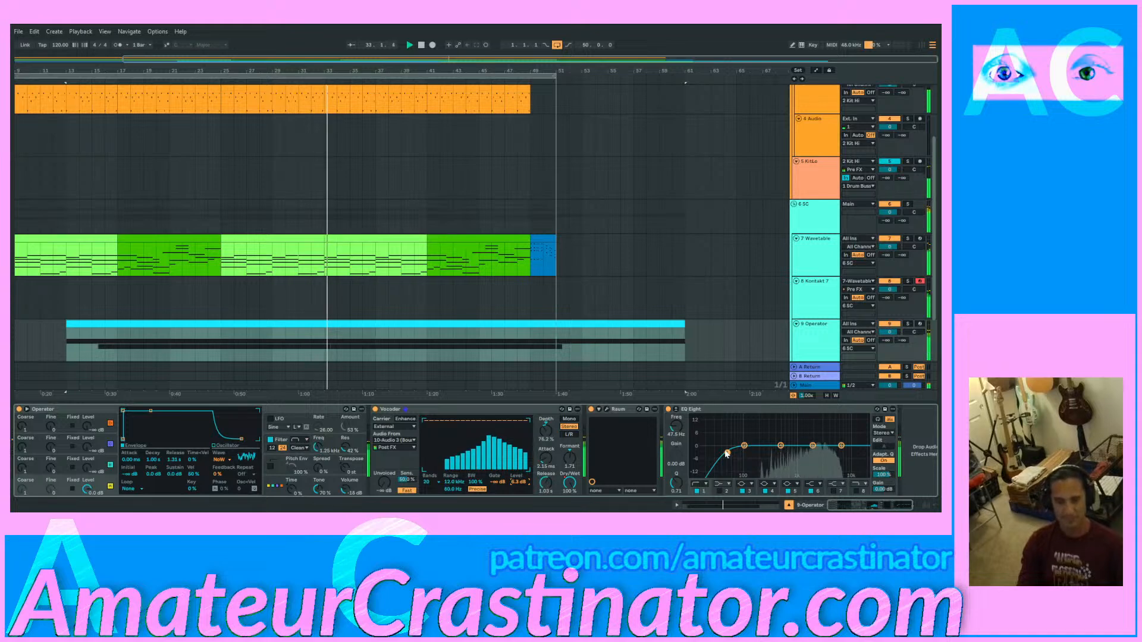
Step: Try the Vocoder's Sens. at 100% and reset its Unvoiced level to minimum
{"action": "scroll", "coordinate": [642, 285], "scroll_direction": "down", "scroll_amount": 3}
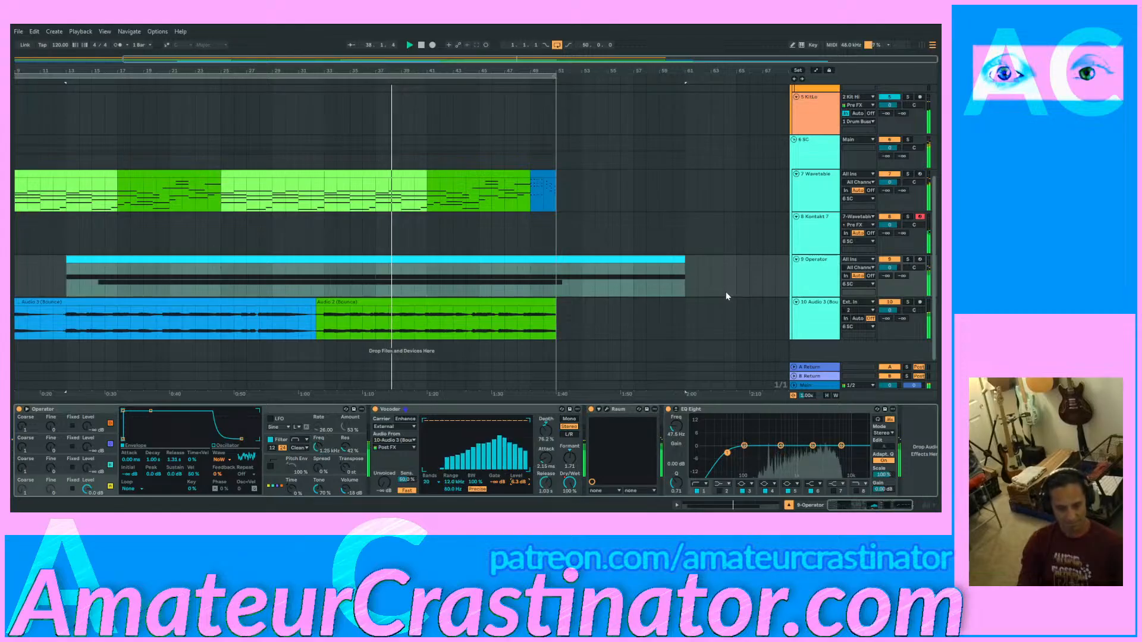
{"action": "left_click_drag", "start_coordinate": [407, 479], "coordinate": [407, 453]}
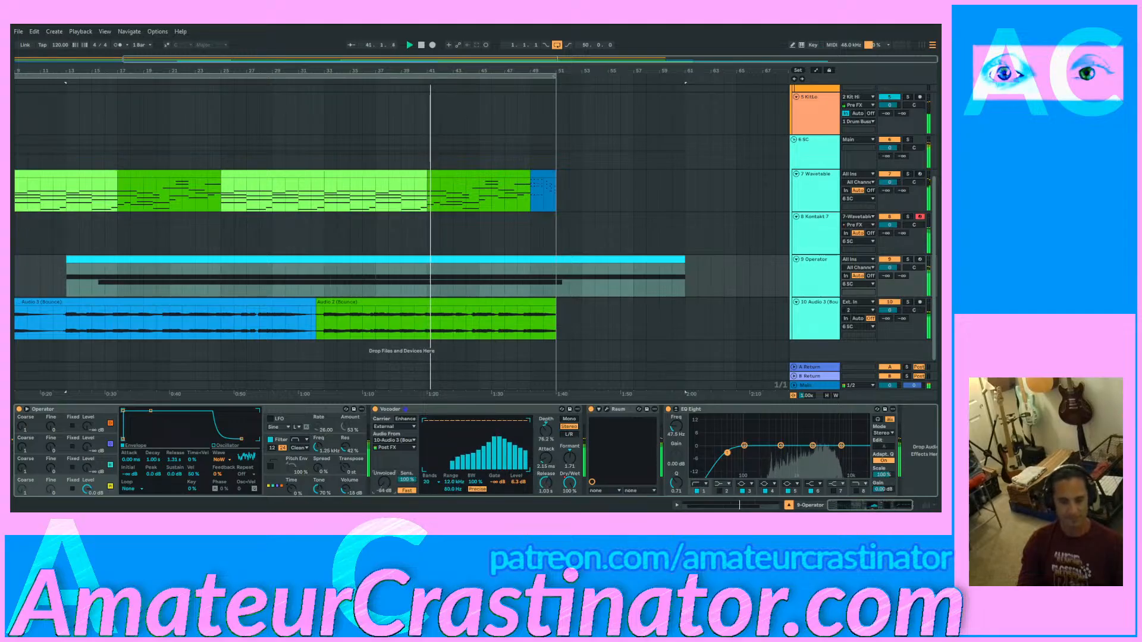
{"action": "double_click", "coordinate": [384, 484]}
{"action": "left_click_drag", "start_coordinate": [402, 479], "coordinate": [402, 505]}
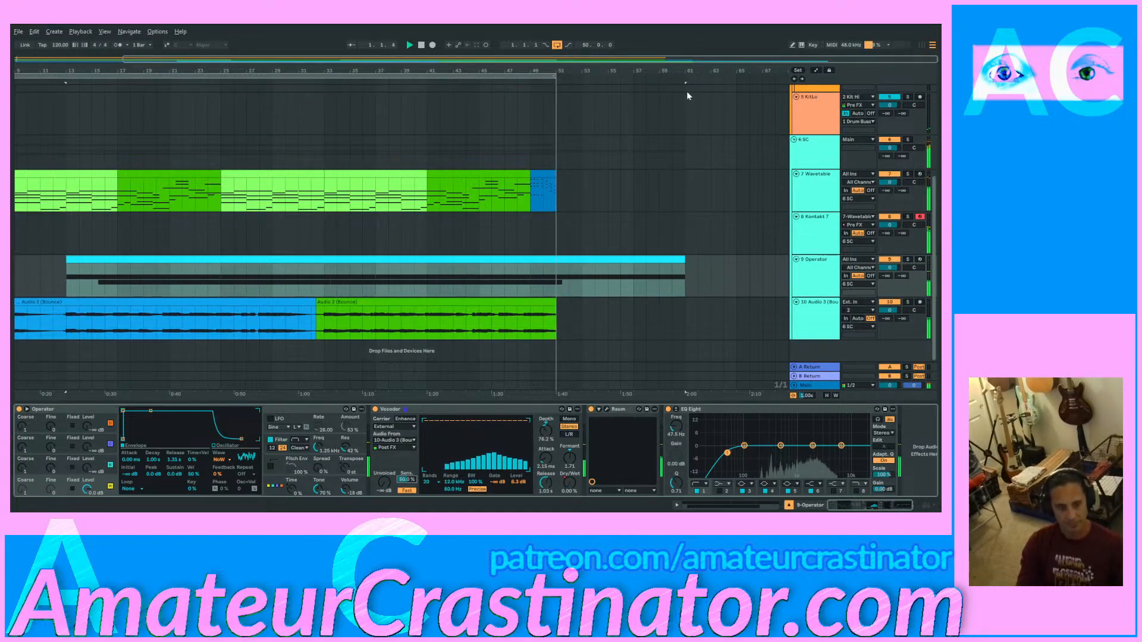
Step: Insert a Compressor between Raum and EQ Eight in the Operator track's device chain
{"action": "scroll", "coordinate": [65, 285], "scroll_direction": "left", "scroll_amount": 4}
{"action": "scroll", "coordinate": [70, 286], "scroll_direction": "up", "scroll_amount": 1}
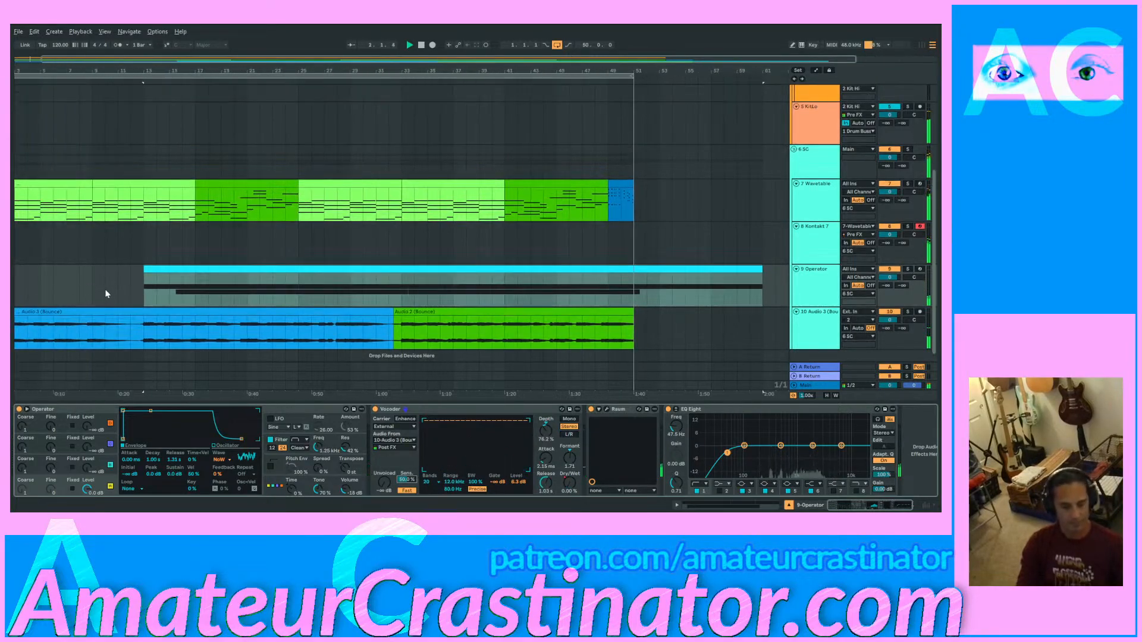
{"action": "scroll", "coordinate": [72, 286], "scroll_direction": "left", "scroll_amount": 2}
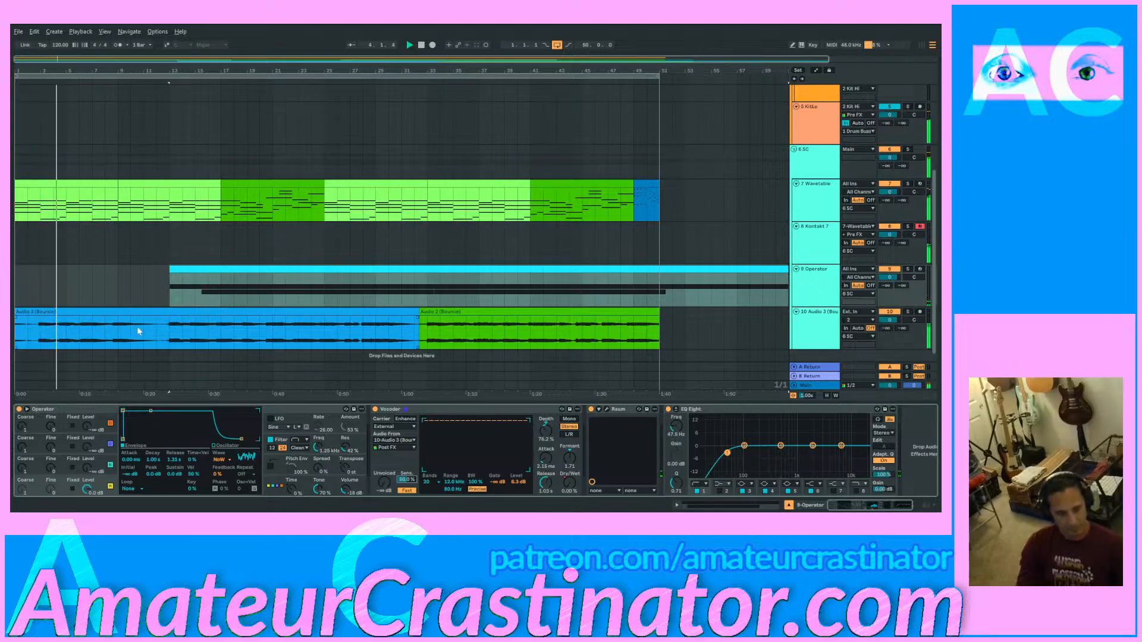
{"action": "left_click", "coordinate": [118, 334]}
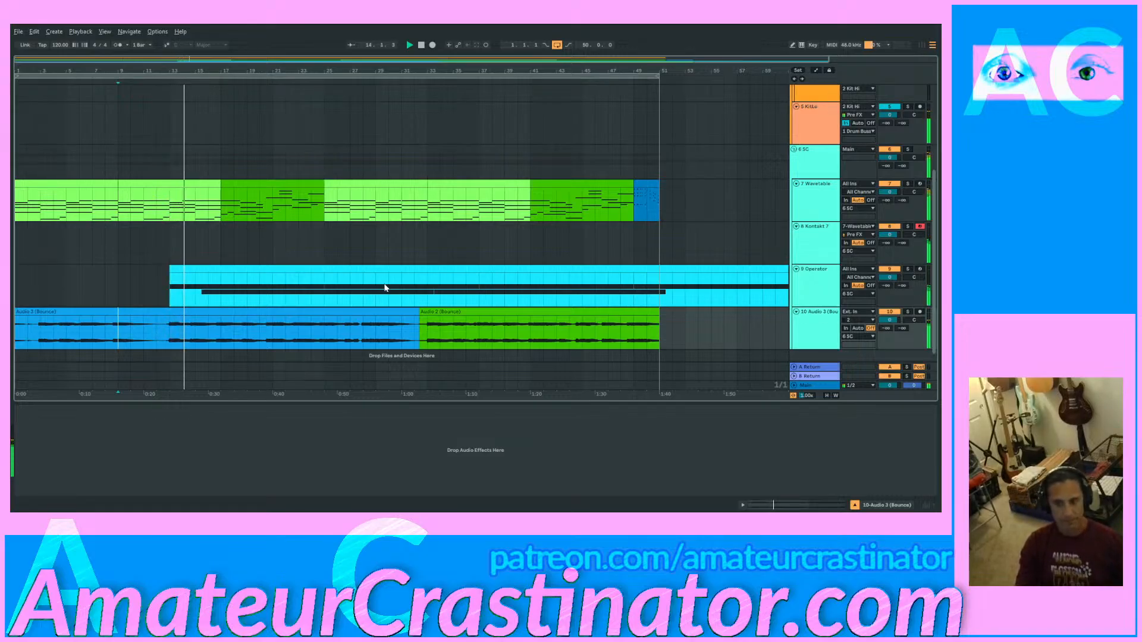
{"action": "left_click", "coordinate": [818, 285]}
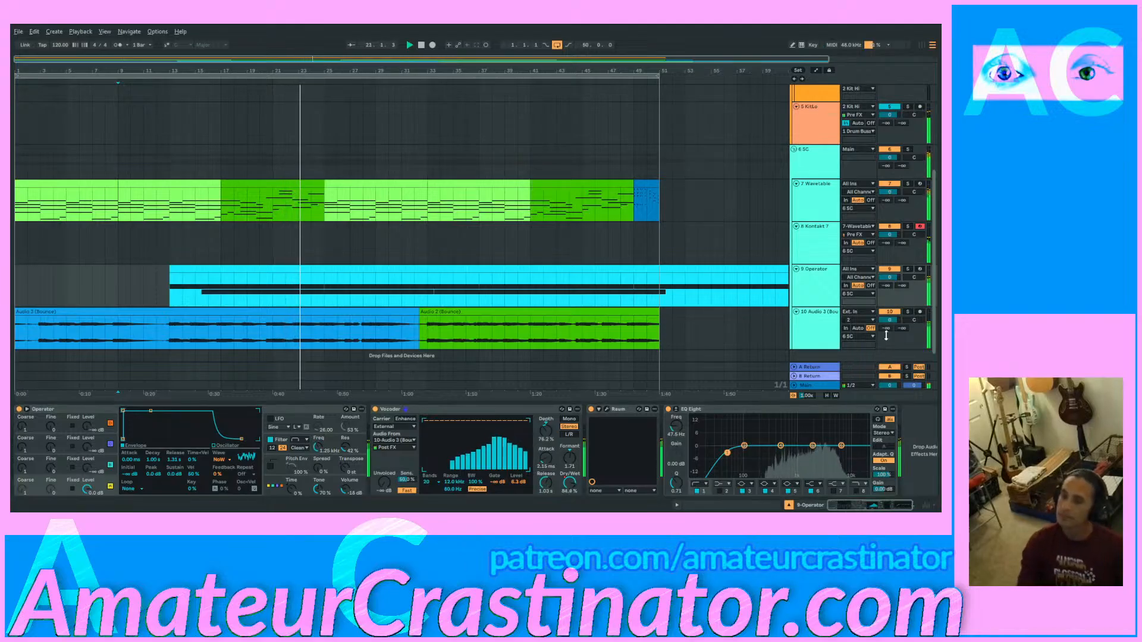
{"action": "key", "text": "ctrl+z"}
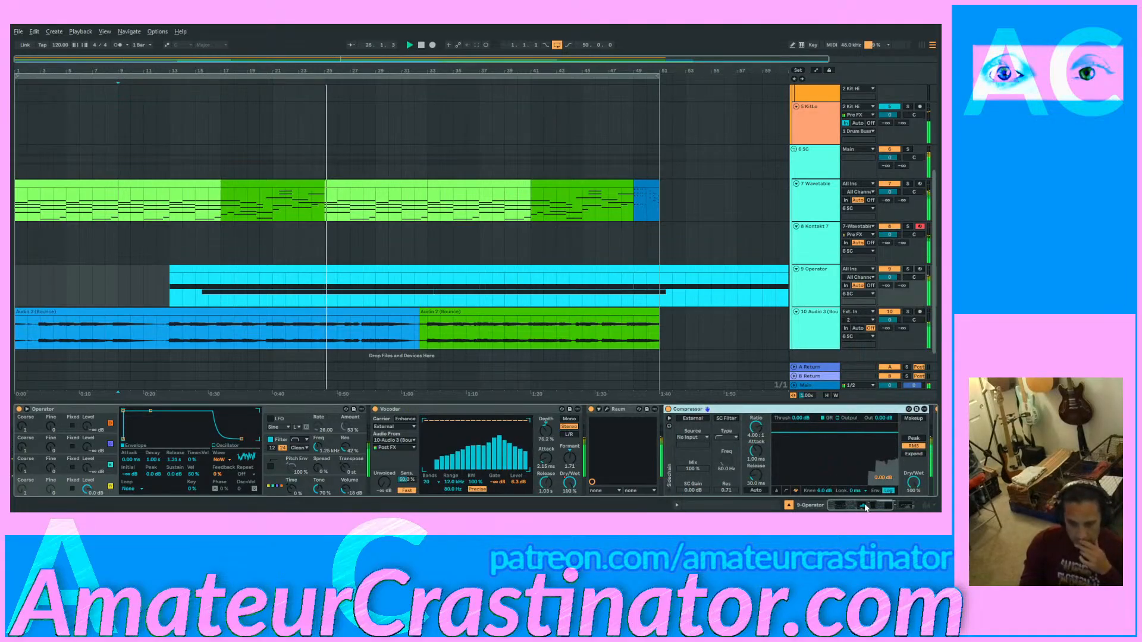
{"action": "key", "text": "ctrl+y"}
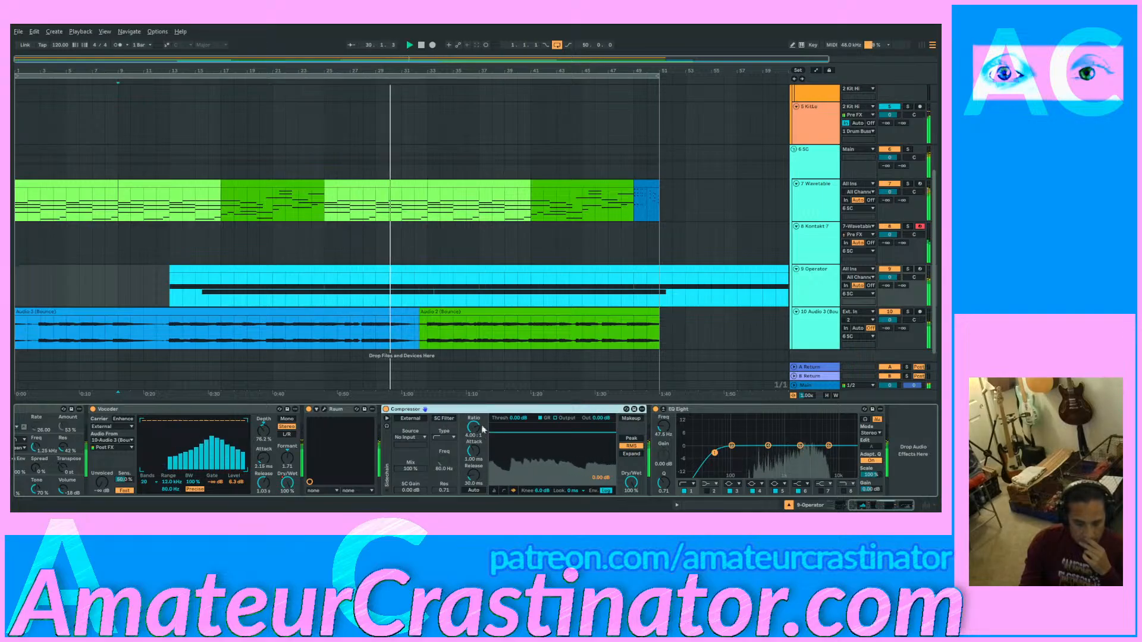
Step: Set the Compressor's Threshold to about -28 dB, detection to Peak, Attack to about 0.12 ms and Ratio to 2:1
{"action": "left_click_drag", "start_coordinate": [515, 416], "coordinate": [515, 511]}
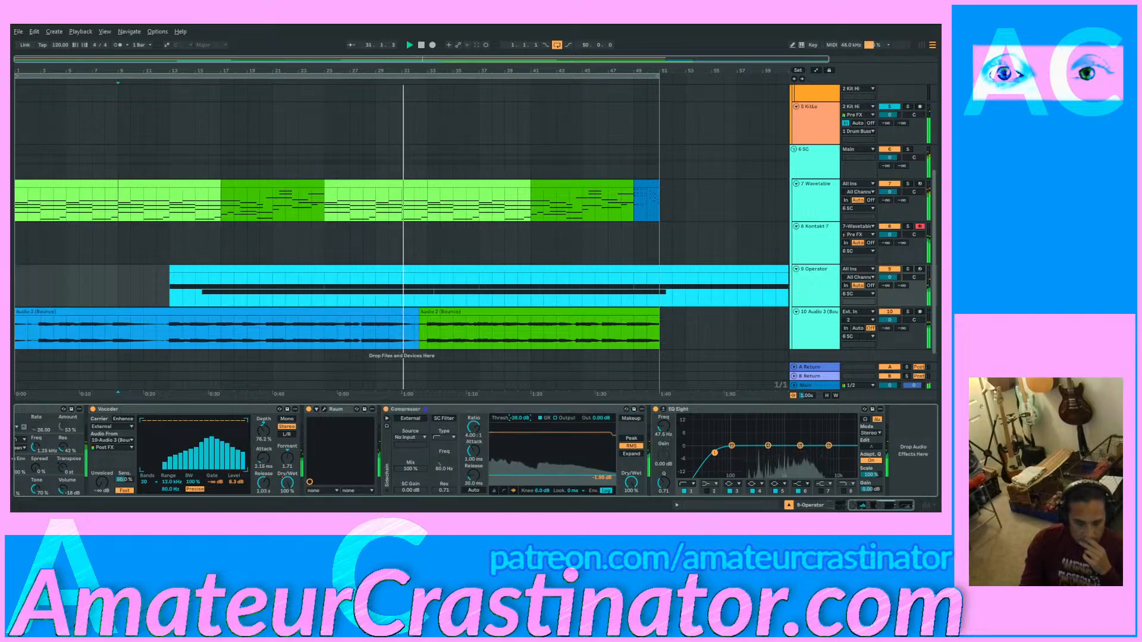
{"action": "left_click", "coordinate": [632, 439]}
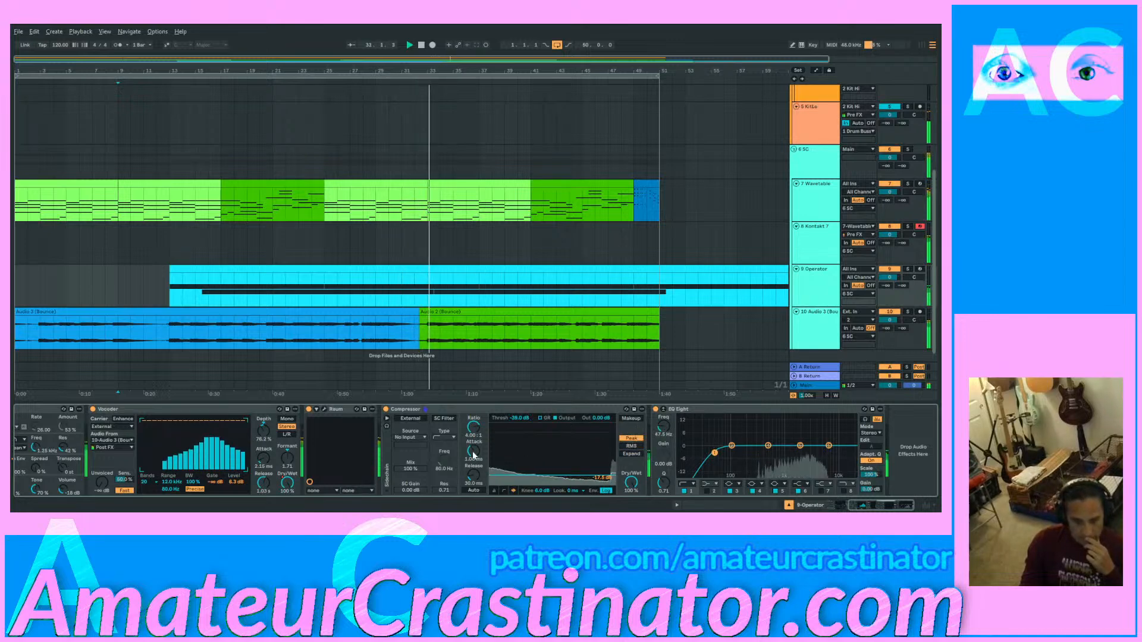
{"action": "left_click_drag", "start_coordinate": [474, 452], "coordinate": [476, 463]}
{"action": "left_click", "coordinate": [479, 431]}
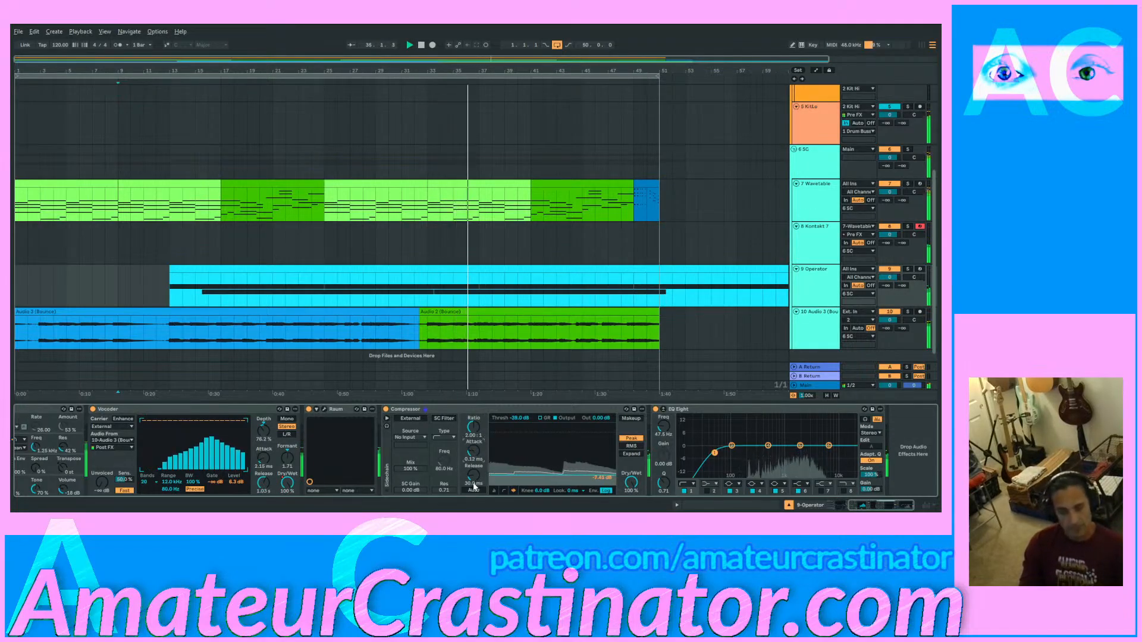
Step: Set the Compressor's Release to 1600 ms
{"action": "left_click", "coordinate": [478, 467]}
{"action": "type", "text": "2"}
{"action": "key", "text": "BackSpace"}
{"action": "type", "text": "1600"}
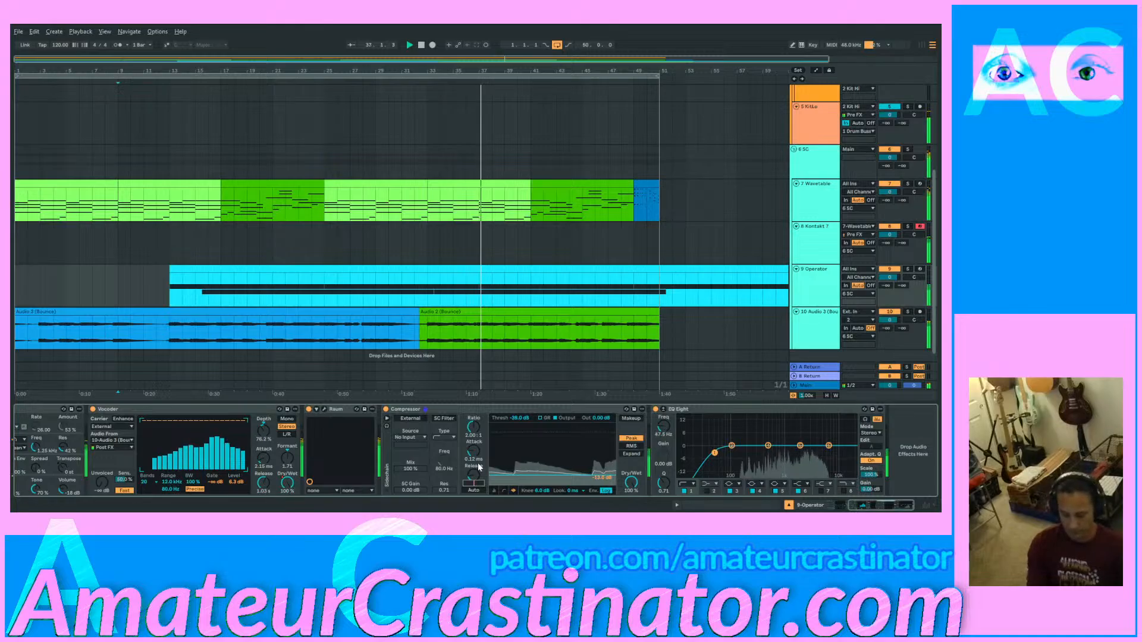
{"action": "key", "text": "Return"}
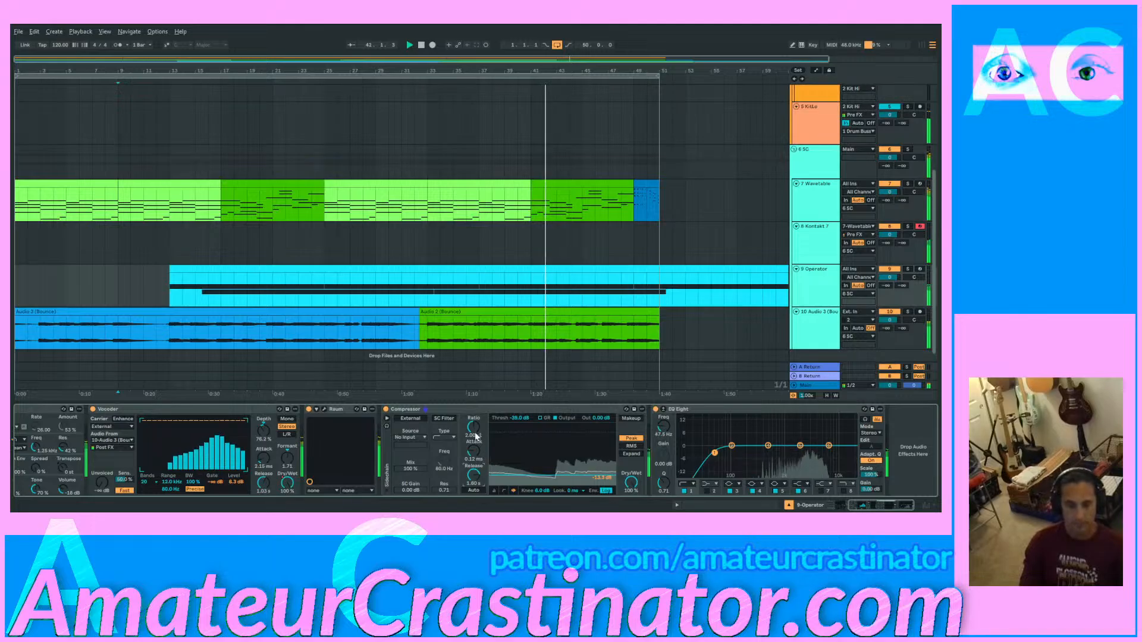
Step: Raise the Compressor's Ratio, set Knee to about 2.5 dB and Output to about 15.4 dB, and compare it bypassed
{"action": "left_click_drag", "start_coordinate": [475, 431], "coordinate": [475, 411]}
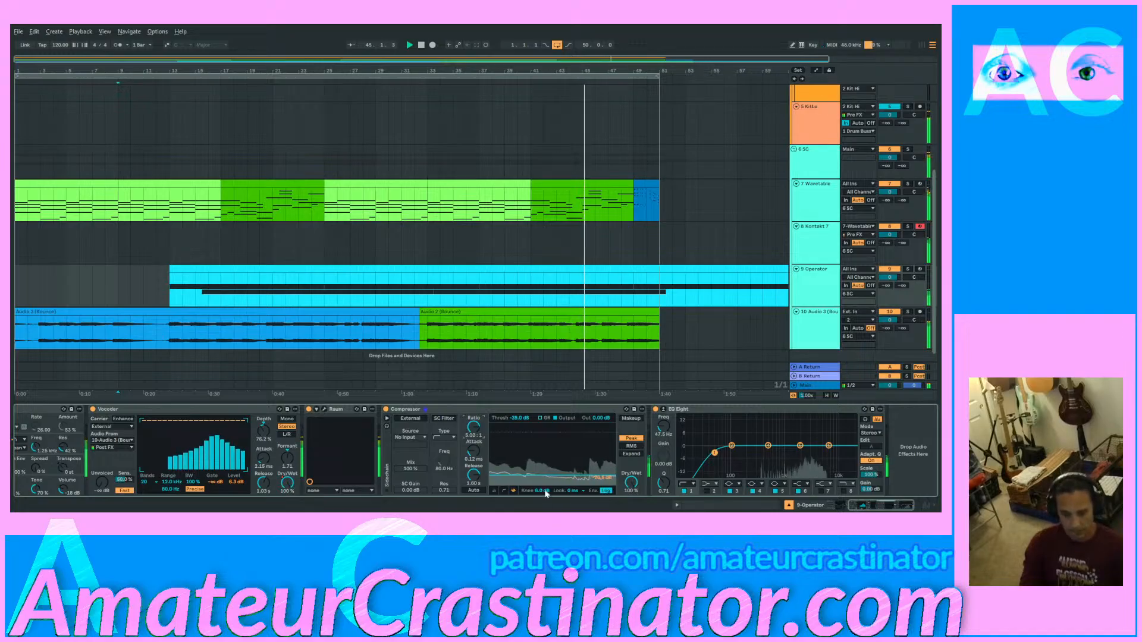
{"action": "left_click_drag", "start_coordinate": [543, 491], "coordinate": [543, 507]}
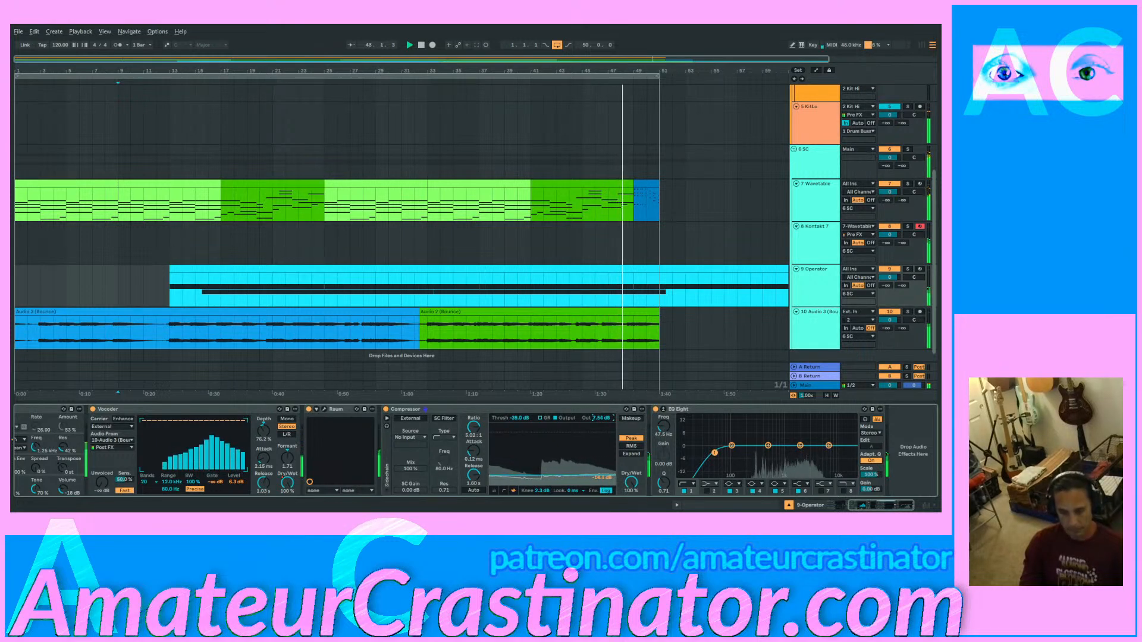
{"action": "mouse_move", "coordinate": [599, 420]}
{"action": "left_mouse_down"}
{"action": "mouse_move", "coordinate": [599, 409]}
{"action": "mouse_move", "coordinate": [600, 419]}
{"action": "left_mouse_up"}
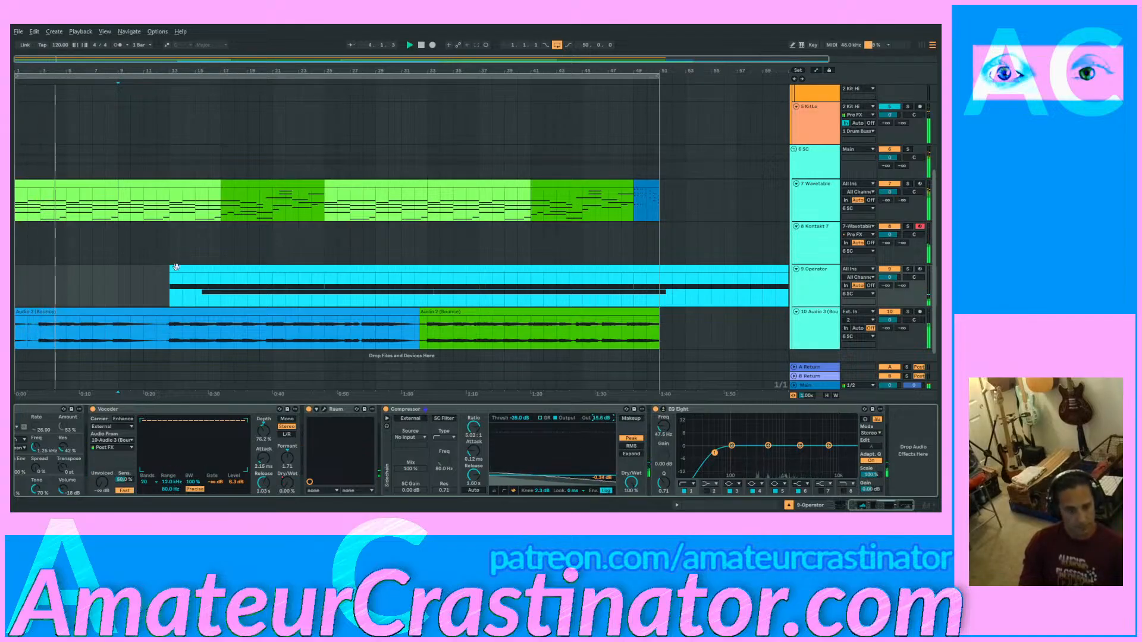
{"action": "left_click", "coordinate": [173, 298]}
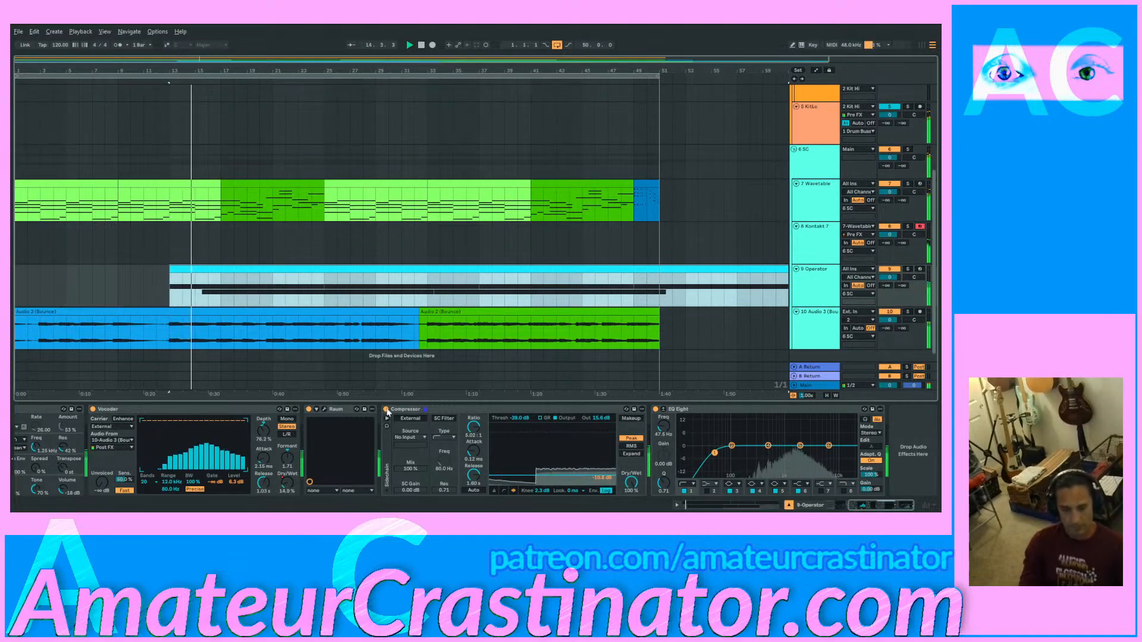
{"action": "left_click", "coordinate": [385, 409]}
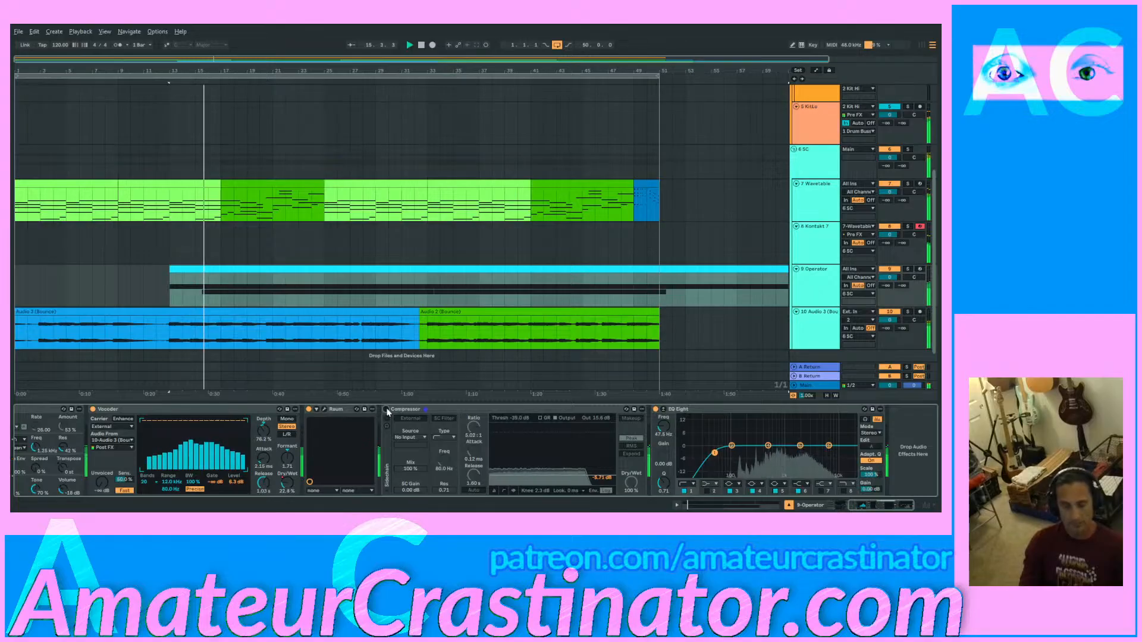
Step: Re-enable the Compressor on the Operator track and compare the mix with that track muted and unmuted
{"action": "left_click", "coordinate": [386, 409]}
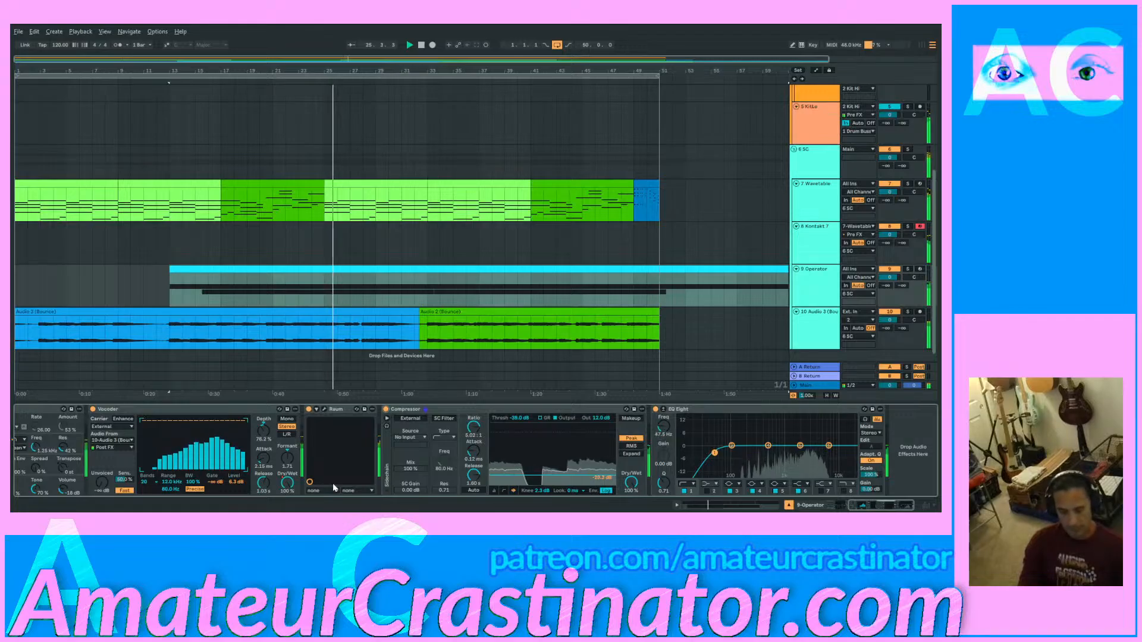
{"action": "left_click", "coordinate": [890, 269]}
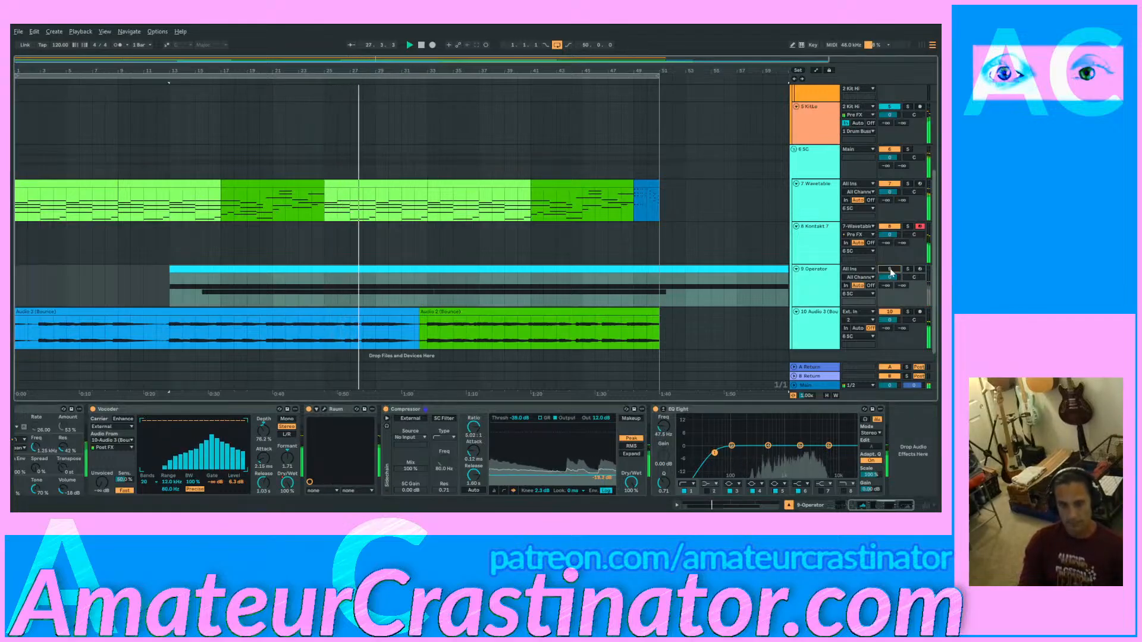
{"action": "left_click", "coordinate": [889, 269]}
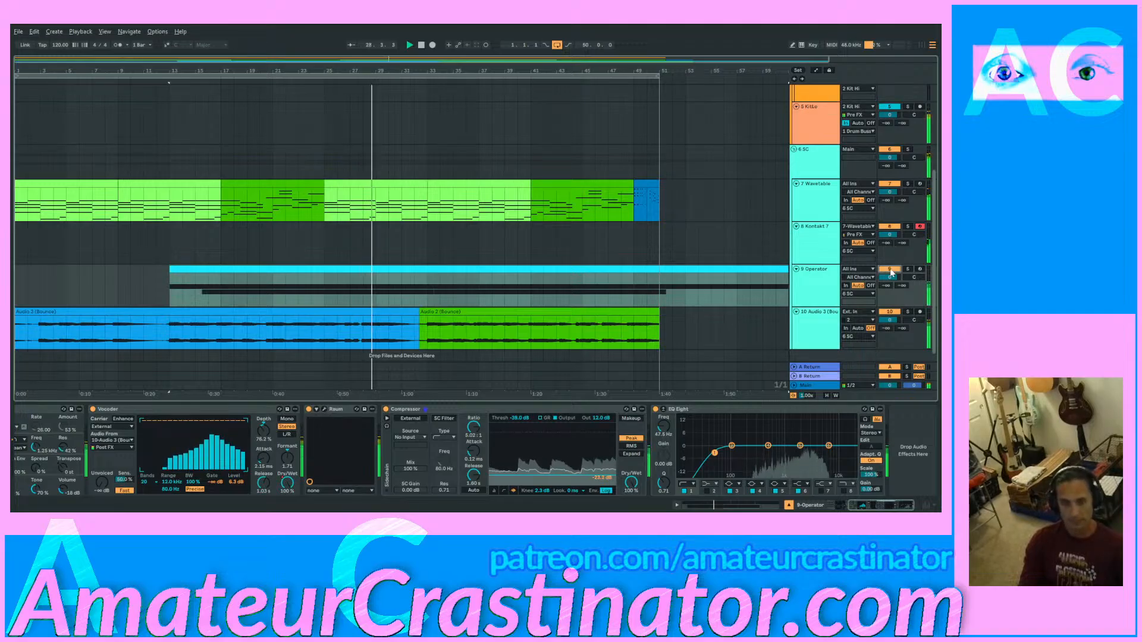
Step: Switch to the project with the Bassin and Gtr tracks, play its arrangement from the start and view the drum tracks
{"action": "left_click", "coordinate": [807, 247]}
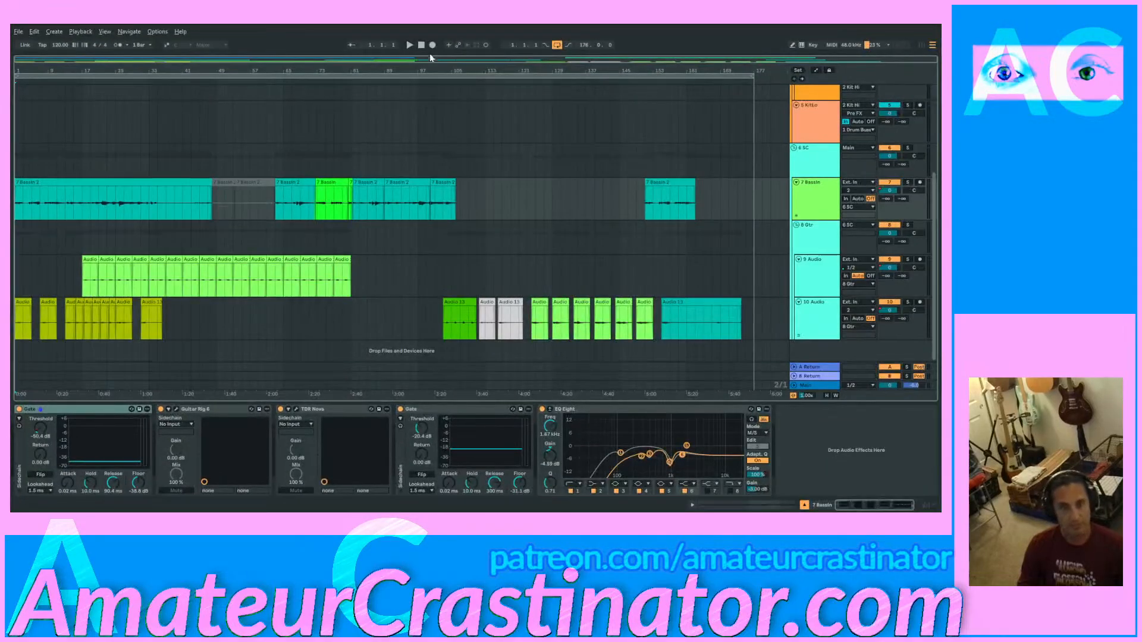
{"action": "key", "text": "space"}
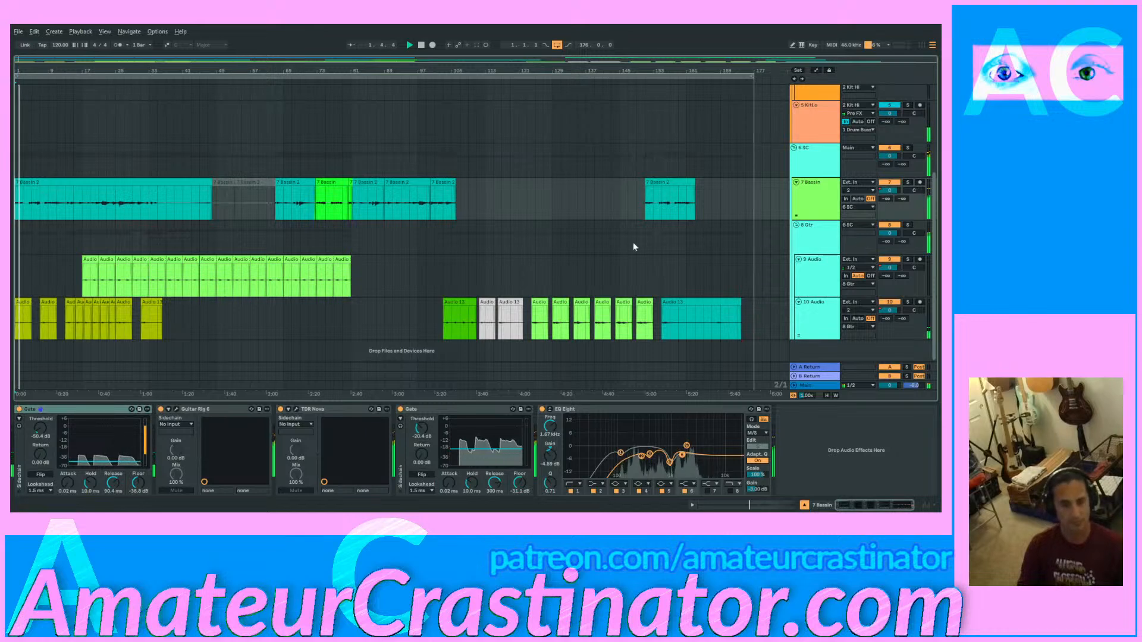
{"action": "scroll", "coordinate": [610, 240], "scroll_direction": "up", "scroll_amount": 3}
{"action": "scroll", "coordinate": [608, 235], "scroll_direction": "up", "scroll_amount": 1}
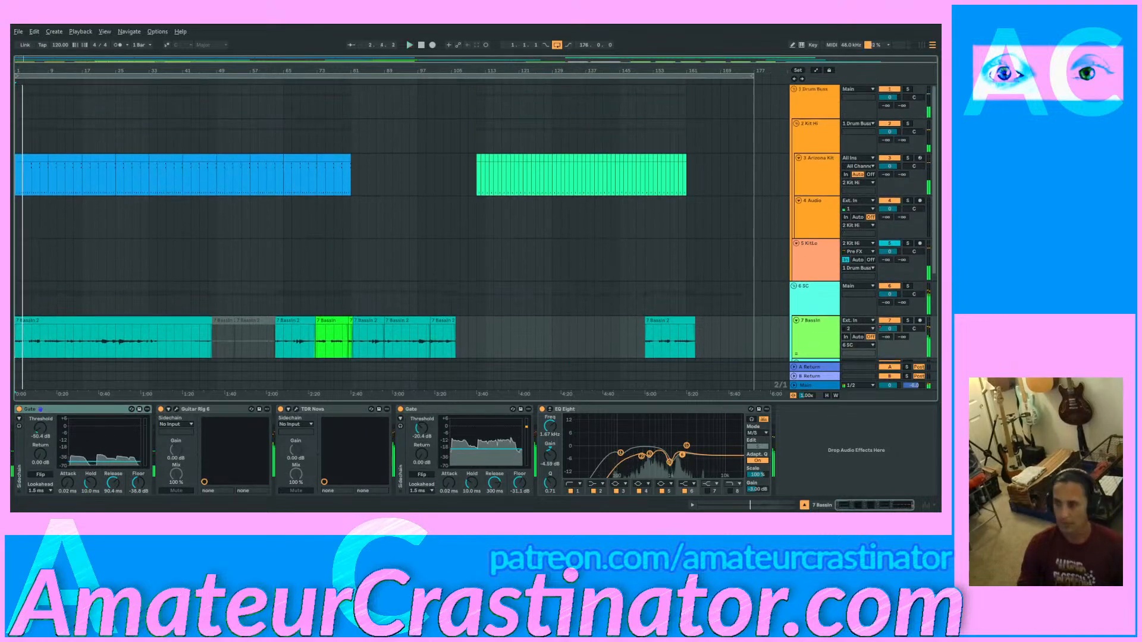